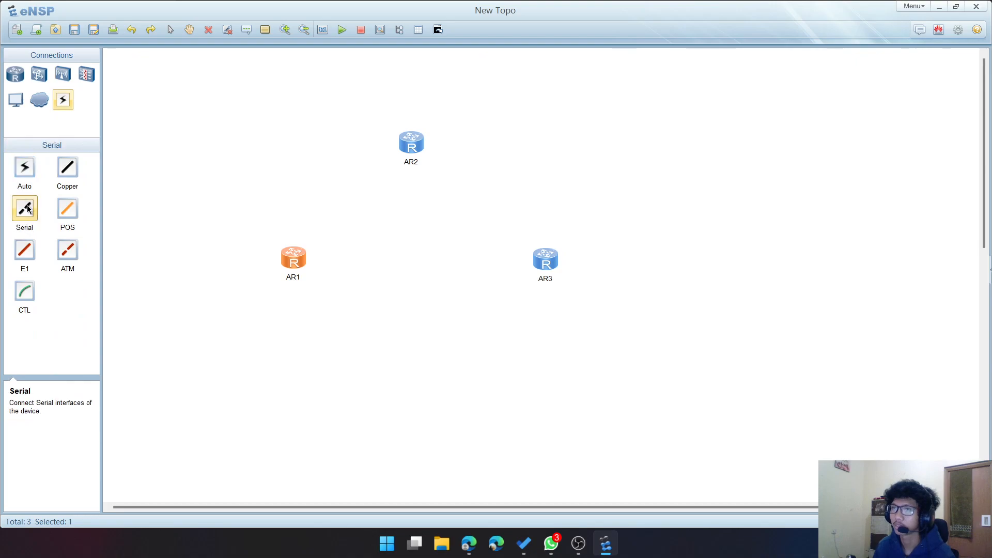
# Connect AR1's GE 0/0/1 interface to AR2's GE 0/0/1 interface with a Copper cable
pyautogui.click(299, 257)
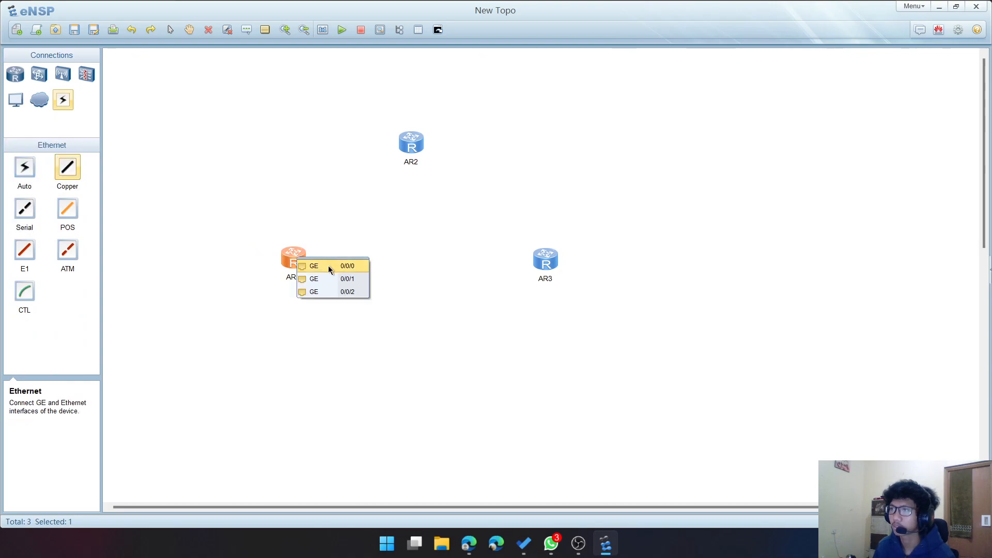
pyautogui.click(326, 278)
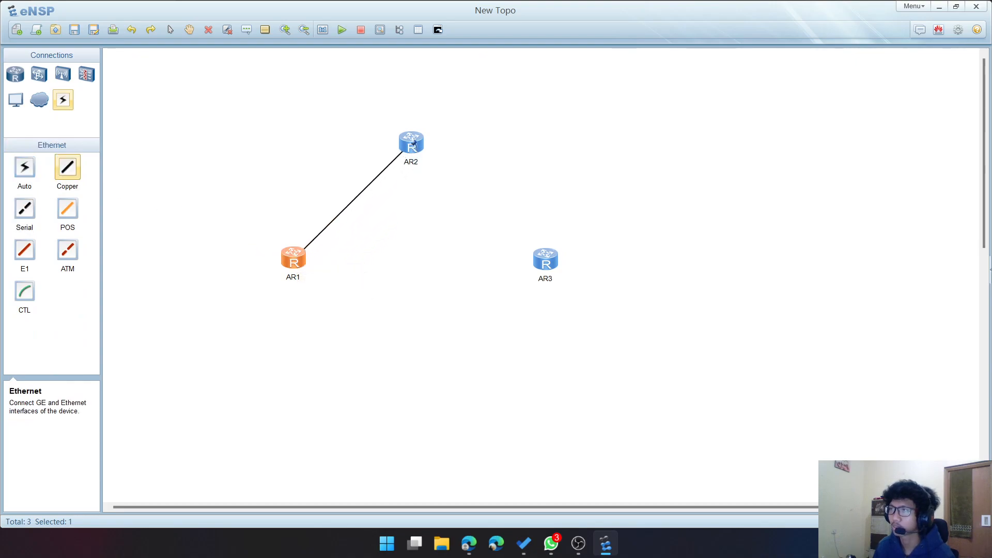
pyautogui.click(411, 143)
pyautogui.click(426, 164)
# Connect AR2's GE 0/0/2 interface to AR3's GE 0/0/2 interface with a Copper cable
pyautogui.click(416, 141)
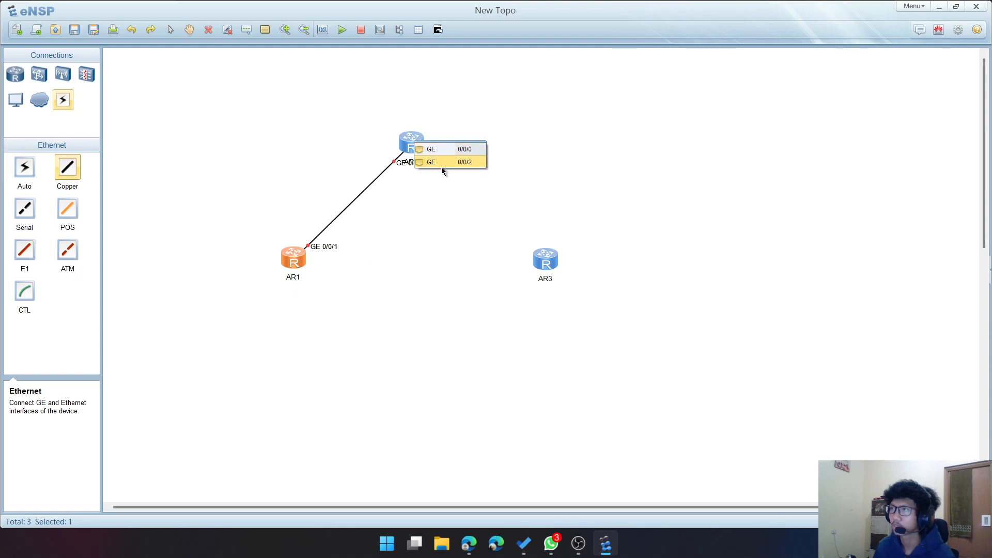
pyautogui.click(464, 163)
pyautogui.click(546, 258)
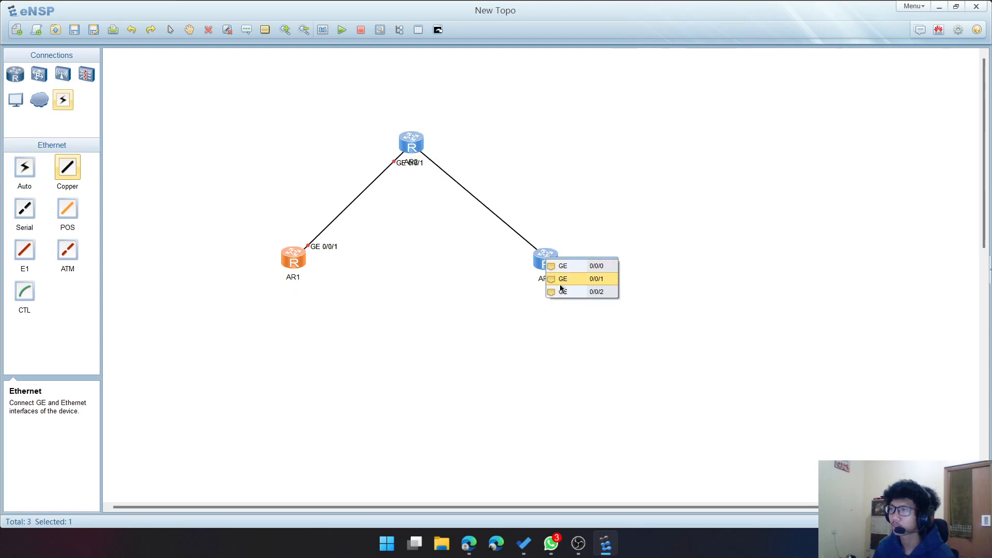
pyautogui.click(563, 292)
# Connect AR3's GE 0/0/0 interface to AR1's GE 0/0/0 interface with a Copper cable
pyautogui.click(545, 260)
pyautogui.click(562, 266)
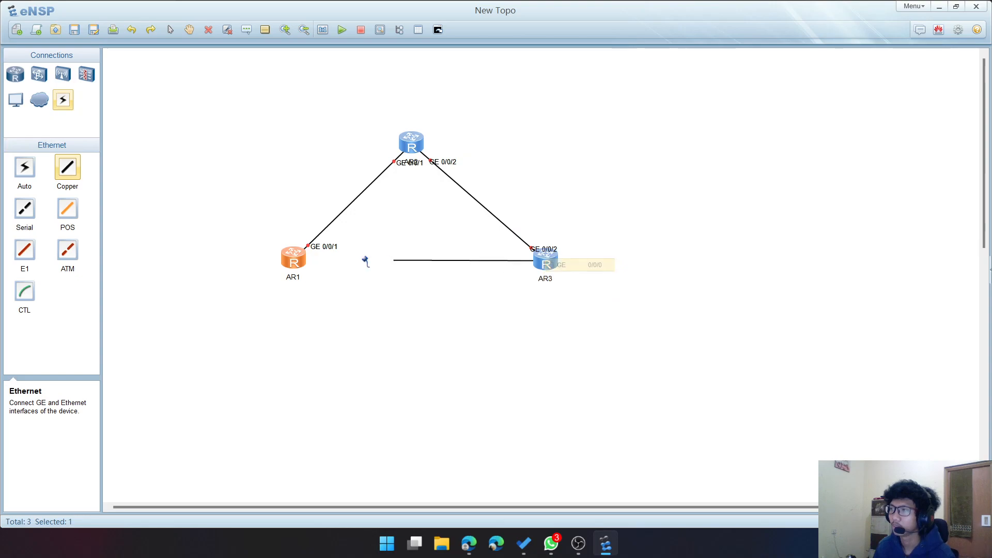
pyautogui.click(294, 258)
pyautogui.click(324, 265)
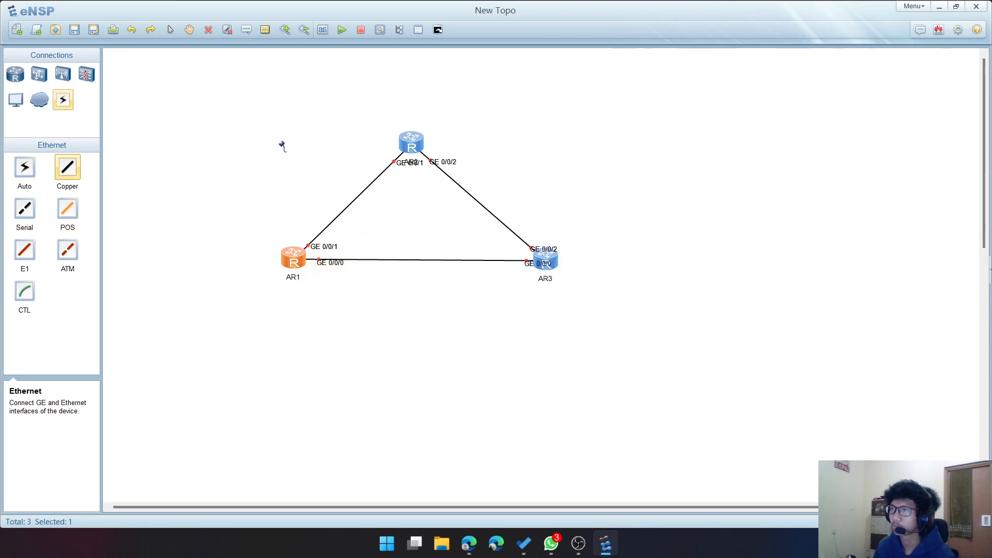
# Reposition the routers and interface labels so that each label sits clear of the router icons, router names and links
pyautogui.click(170, 30)
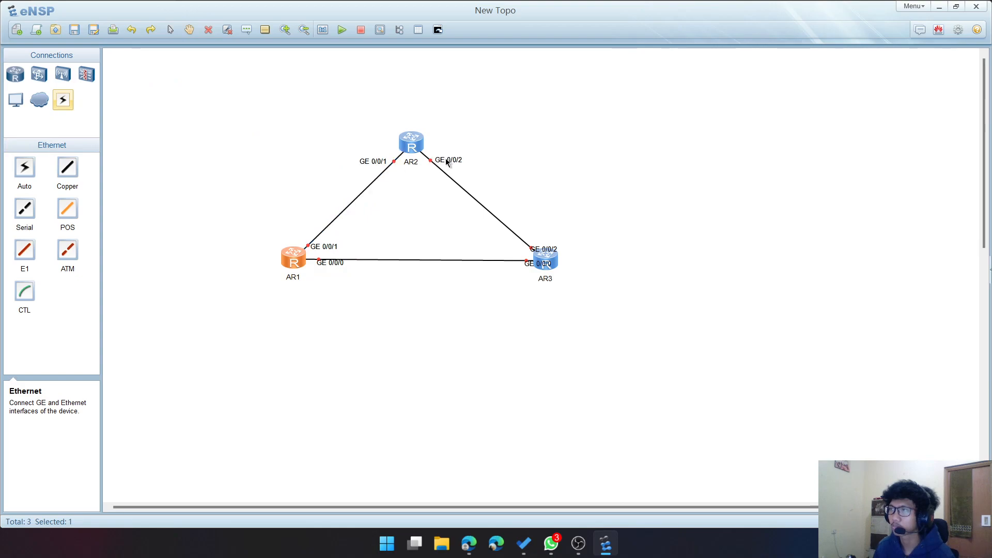
pyautogui.moveTo(410, 146); pyautogui.dragTo(418, 138)
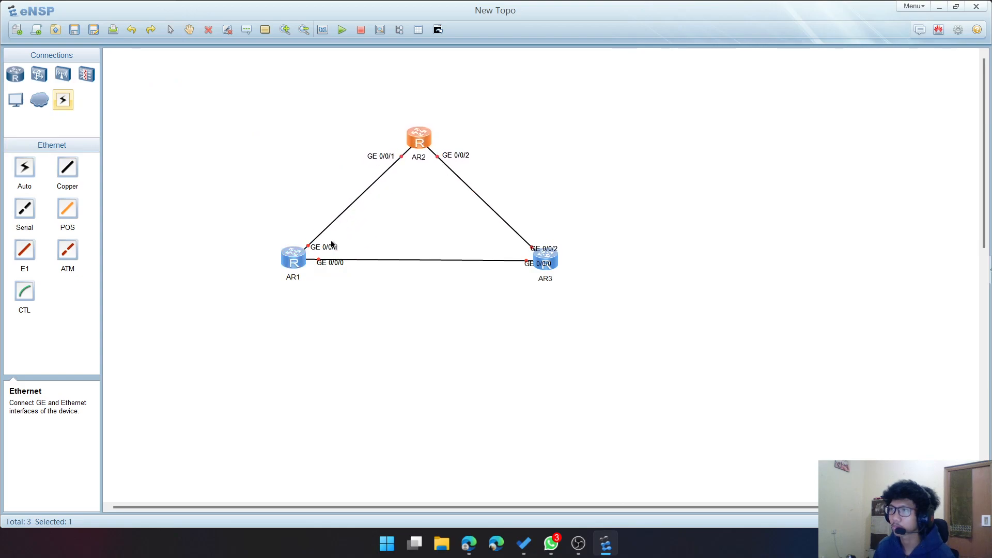
pyautogui.moveTo(332, 262); pyautogui.dragTo(331, 272)
pyautogui.moveTo(542, 253)
pyautogui.mouseDown()
pyautogui.moveTo(508, 251)
pyautogui.moveTo(523, 264)
pyautogui.moveTo(551, 241)
pyautogui.mouseUp()
pyautogui.moveTo(331, 255); pyautogui.dragTo(296, 255)
pyautogui.click(292, 258)
pyautogui.click(288, 161)
# Open HCIA-Routing & Switching V2.5 Entry Lab Guide.pdf, close WhatsApp, and examine the addresses in the static and default routes topology
pyautogui.click(248, 30)
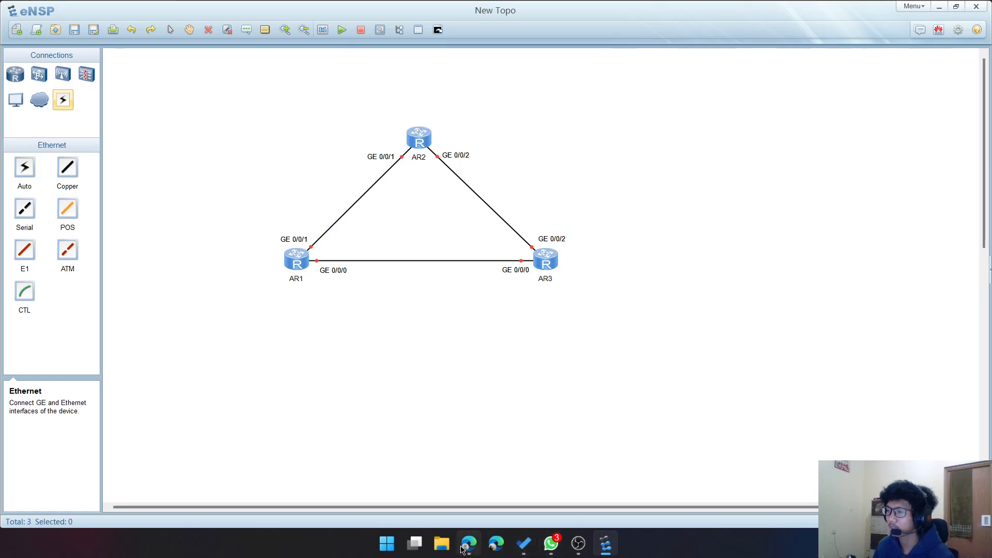
pyautogui.moveTo(469, 544)
pyautogui.click(523, 439)
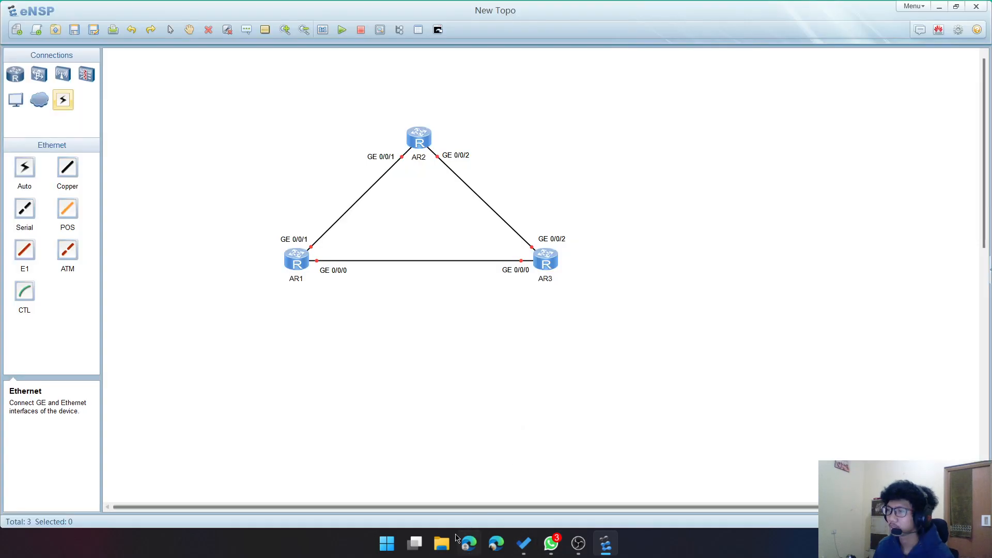
pyautogui.click(438, 545)
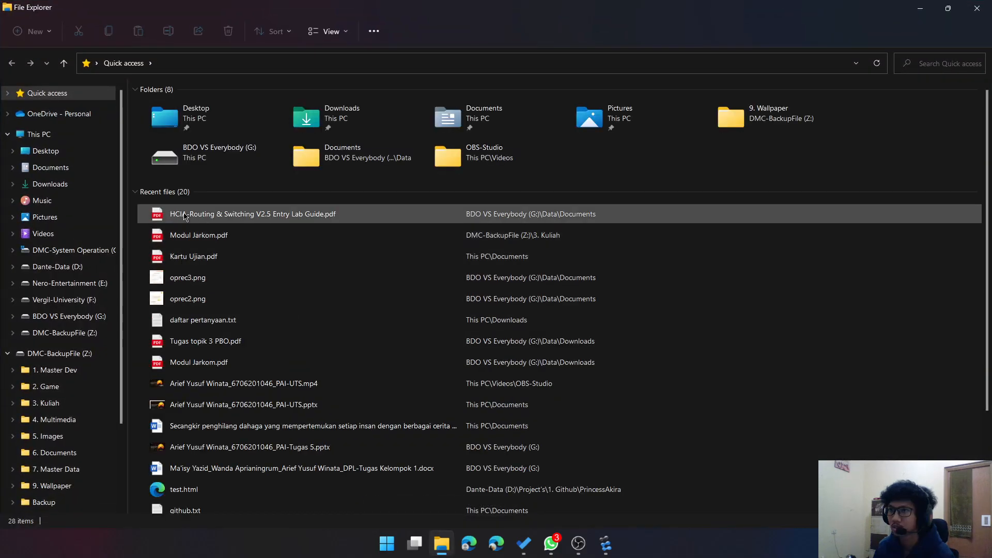
pyautogui.doubleClick(184, 215)
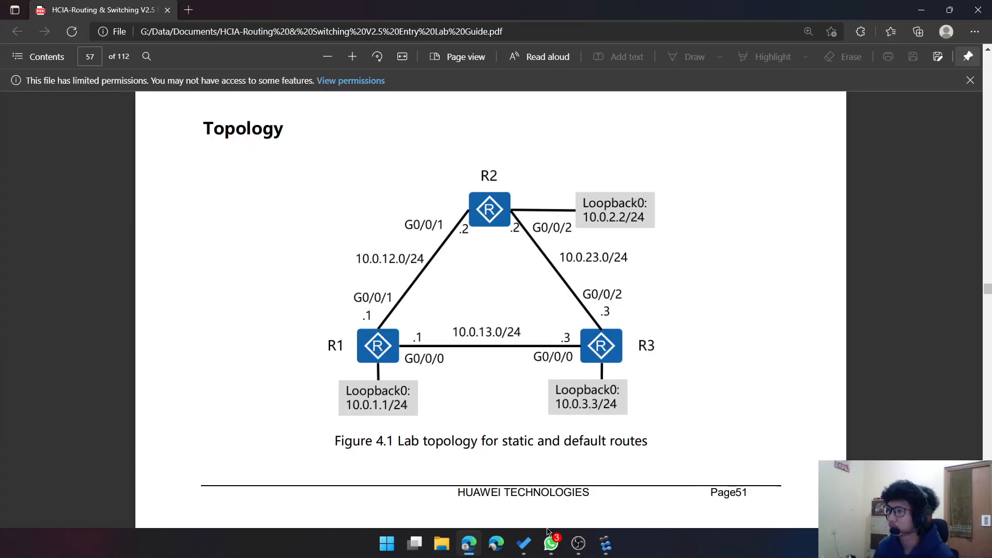
pyautogui.moveTo(551, 540)
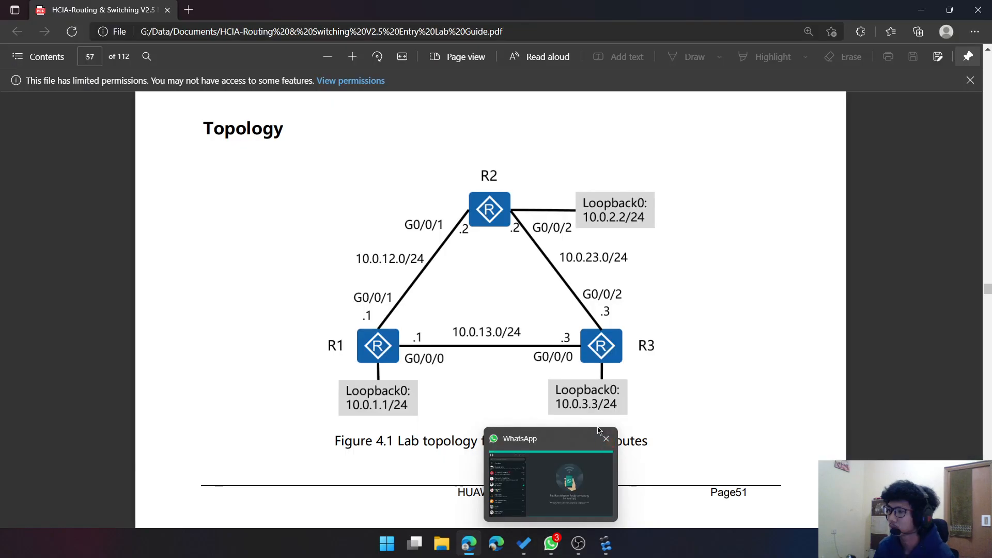
pyautogui.click(600, 438)
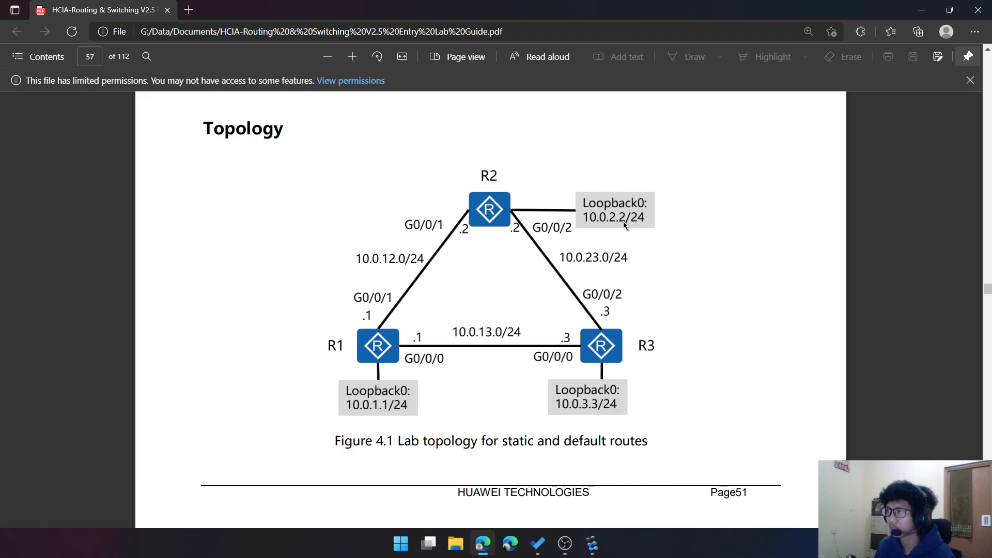
# Switch back to eNSP and add the text label 10.0.12.0/24 beside the link between AR1 and AR2
pyautogui.click(593, 544)
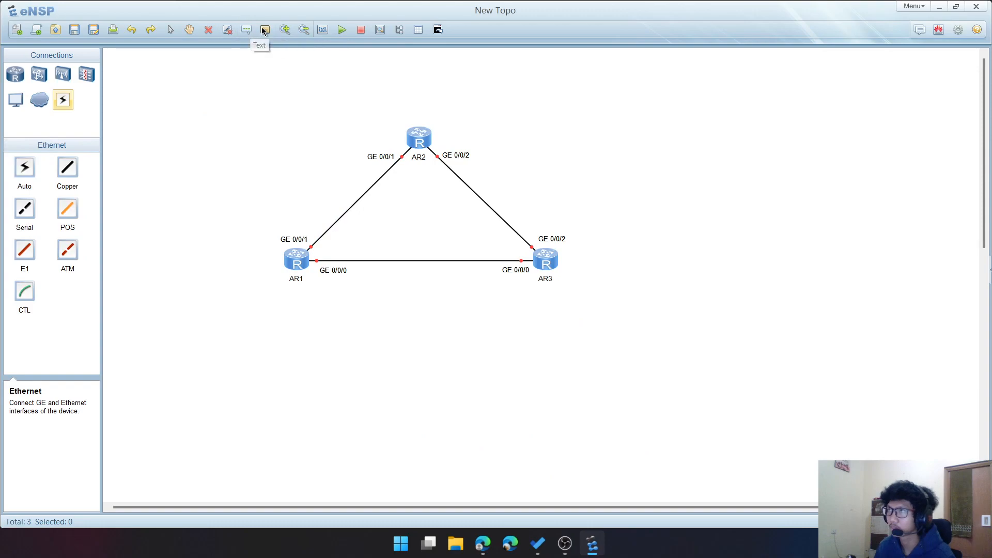
pyautogui.click(285, 29)
pyautogui.click(285, 30)
pyautogui.click(285, 29)
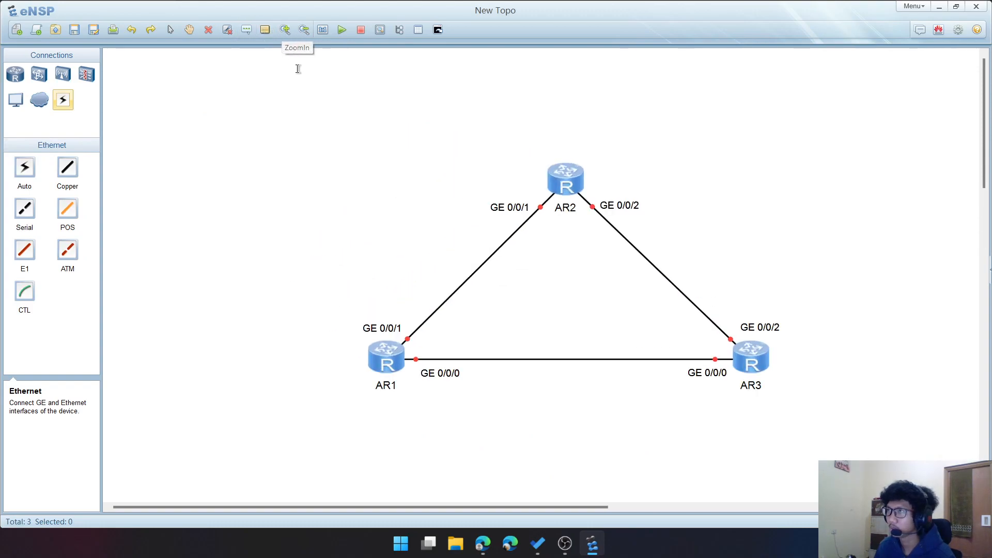
pyautogui.moveTo(439, 506); pyautogui.dragTo(487, 506)
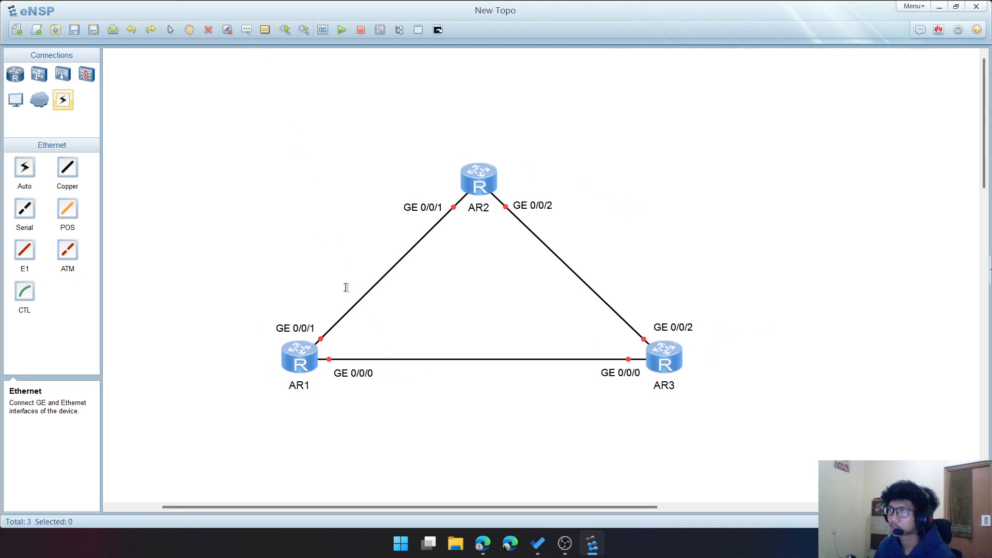
pyautogui.click(303, 259)
pyautogui.write('10.')
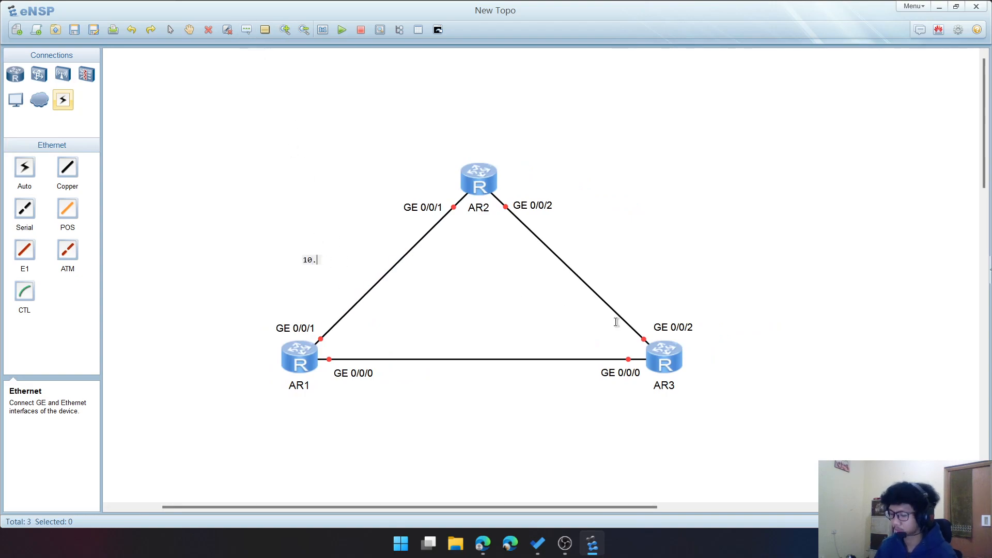
pyautogui.write('0.12.')
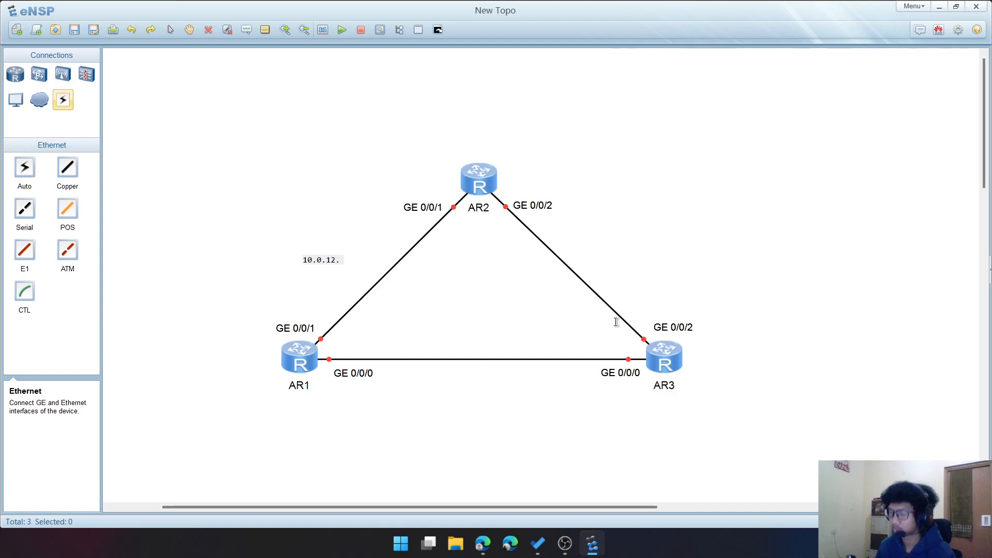
pyautogui.write('0/2')
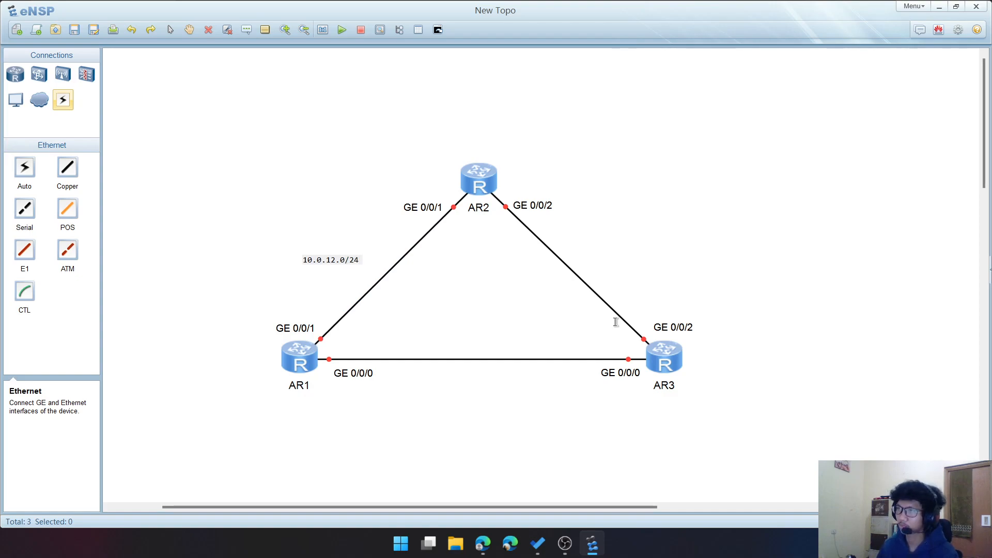
pyautogui.write('4')
pyautogui.click(344, 226)
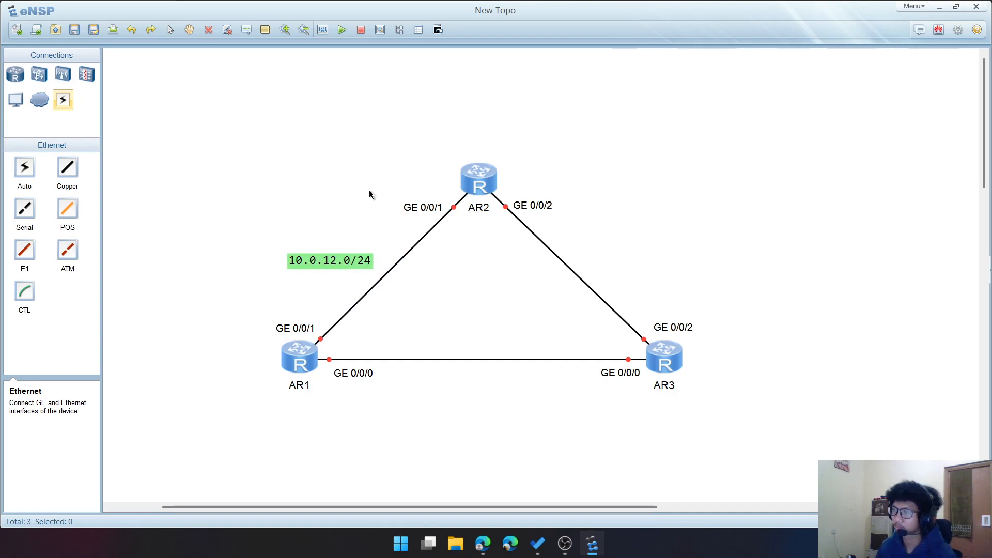
# Add the text label 10.0.23.0/24 beside the link between AR2 and AR3
pyautogui.click(247, 29)
pyautogui.click(602, 267)
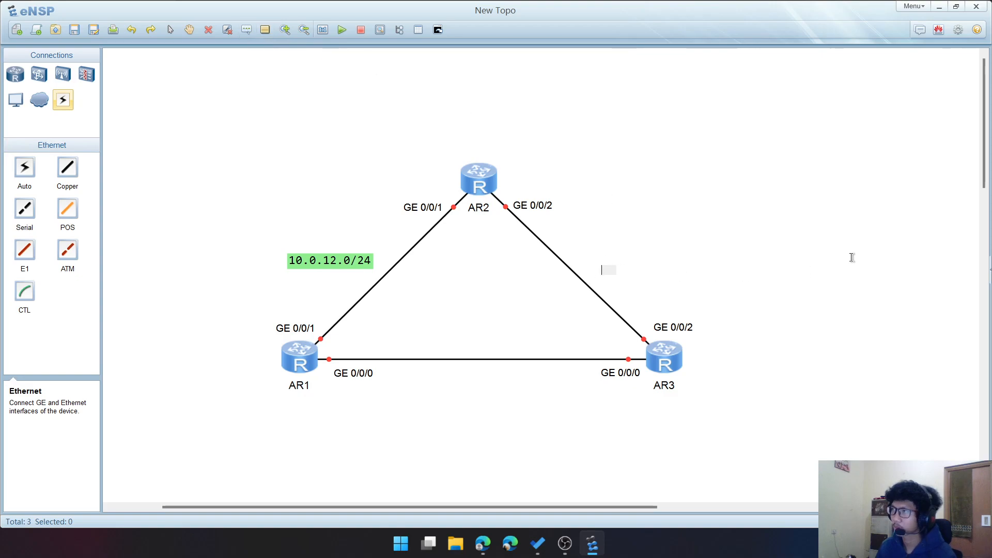
pyautogui.write('10.0.23.0/24')
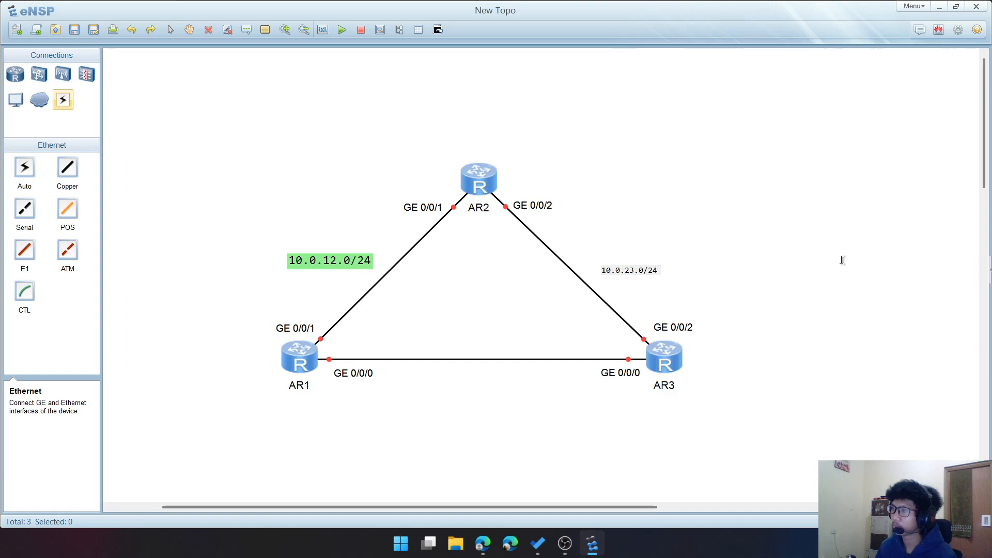
pyautogui.click(842, 260)
# Add the text label 10.0.13.0/24 and place it just below the link between AR1 and AR3
pyautogui.click(247, 29)
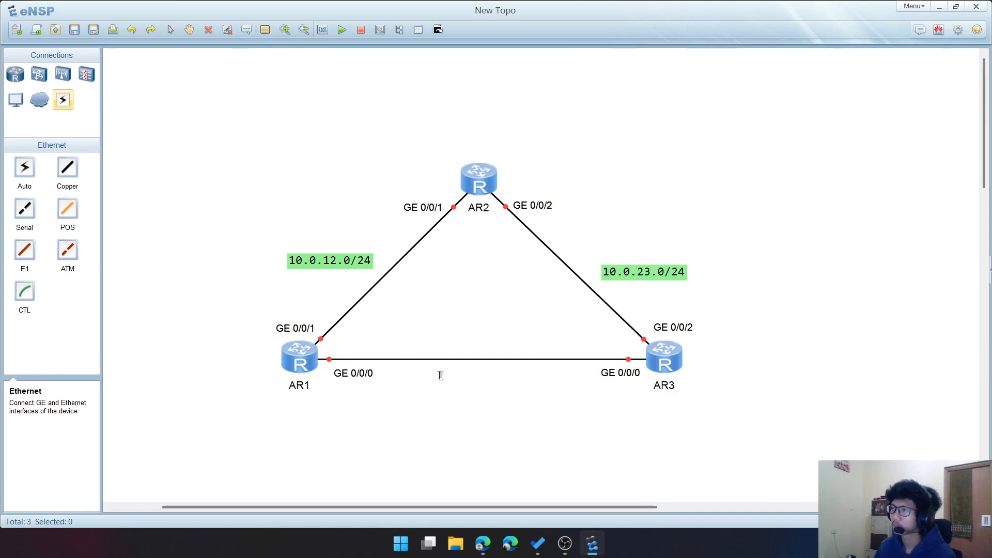
pyautogui.click(440, 346)
pyautogui.write('10.0.13.0.')
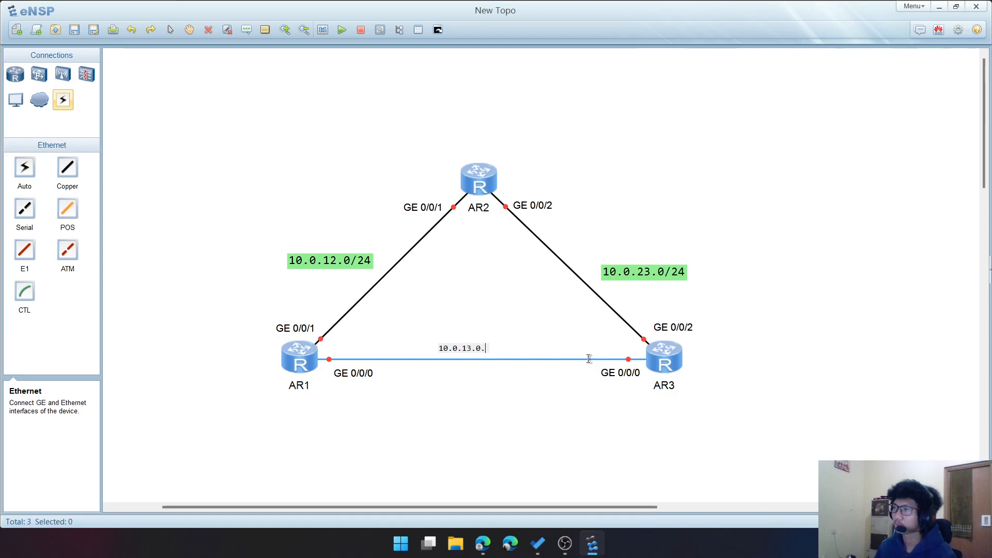
pyautogui.click(538, 406)
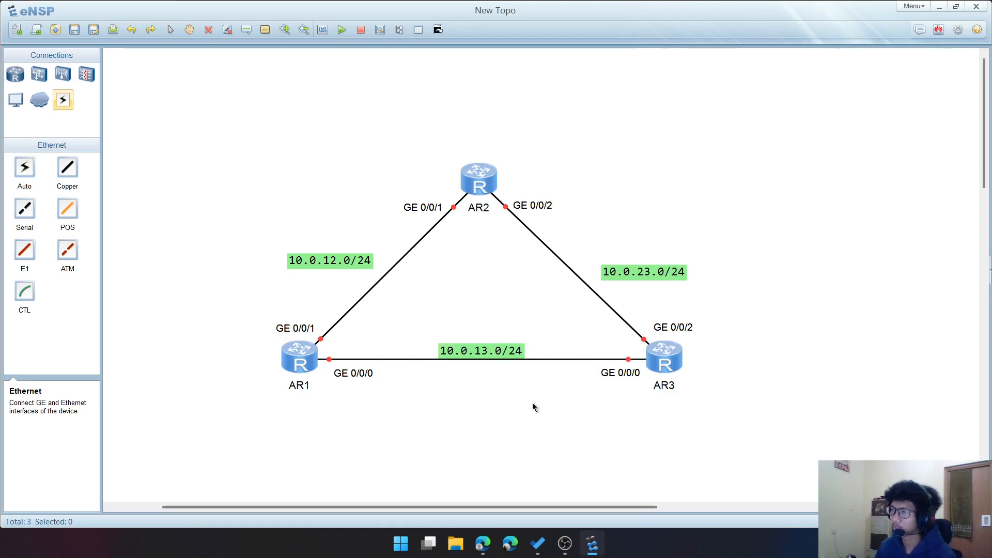
pyautogui.moveTo(470, 353); pyautogui.dragTo(473, 386)
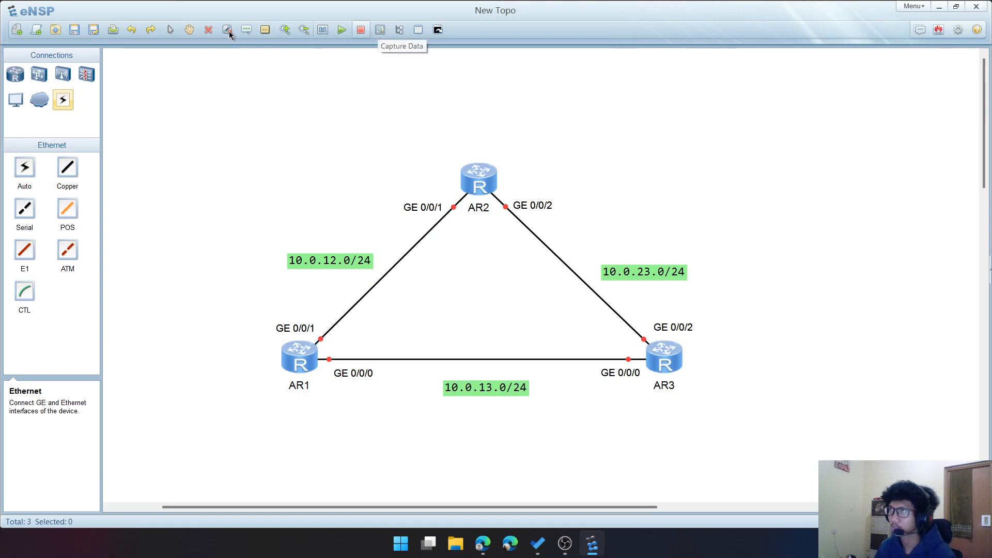
# Add the single-line text label 10.0.2.2/24 and centre it above AR2
pyautogui.click(246, 30)
pyautogui.click(455, 137)
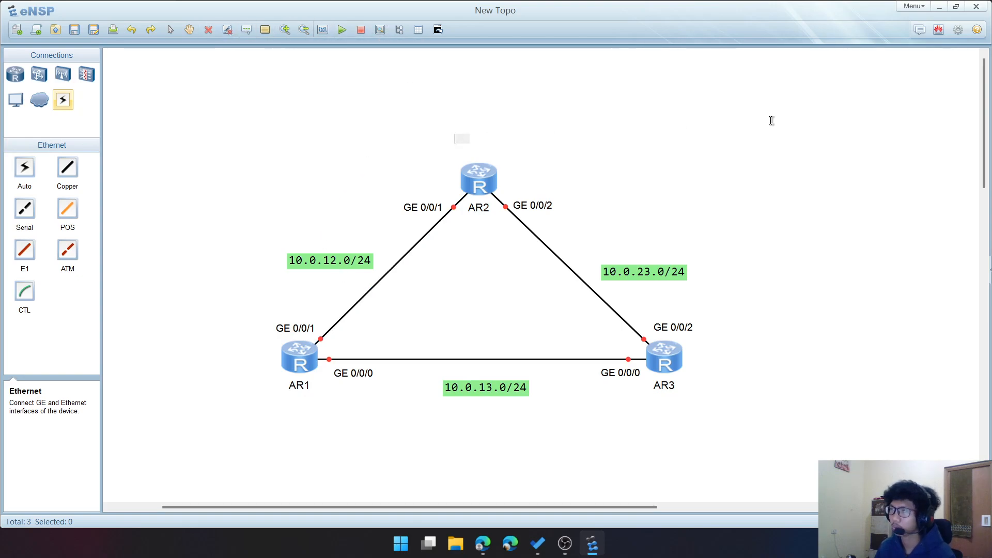
pyautogui.write('10')
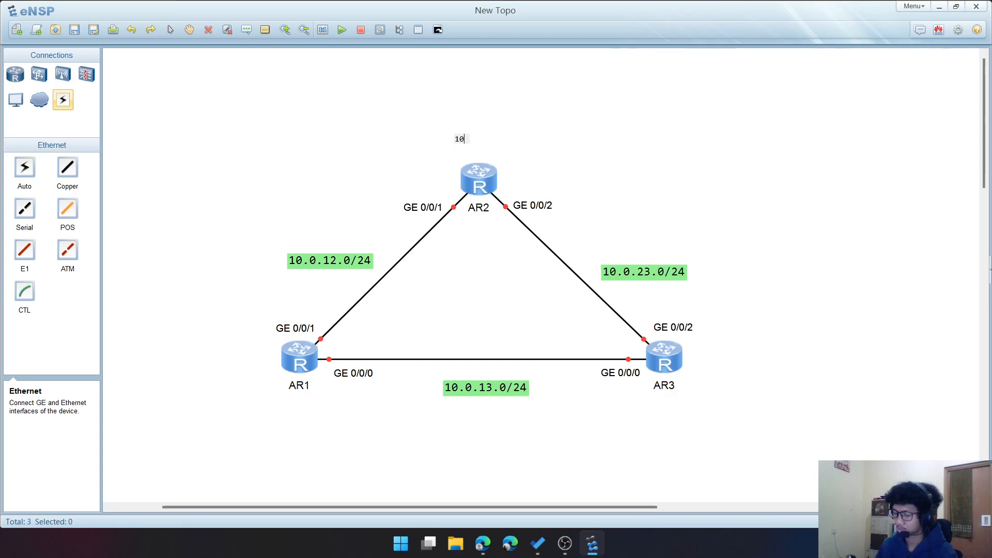
pyautogui.write('/0.')
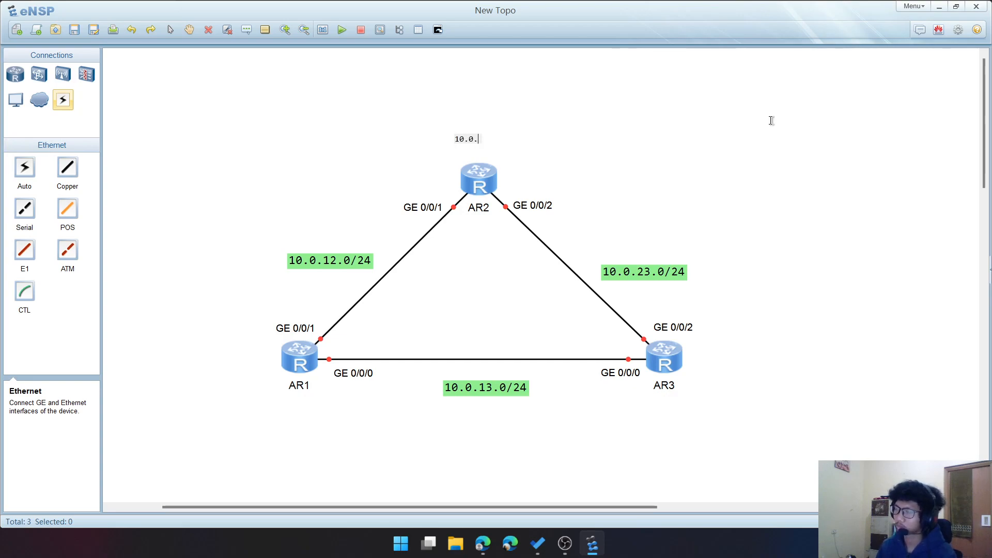
pyautogui.write('2.2/24')
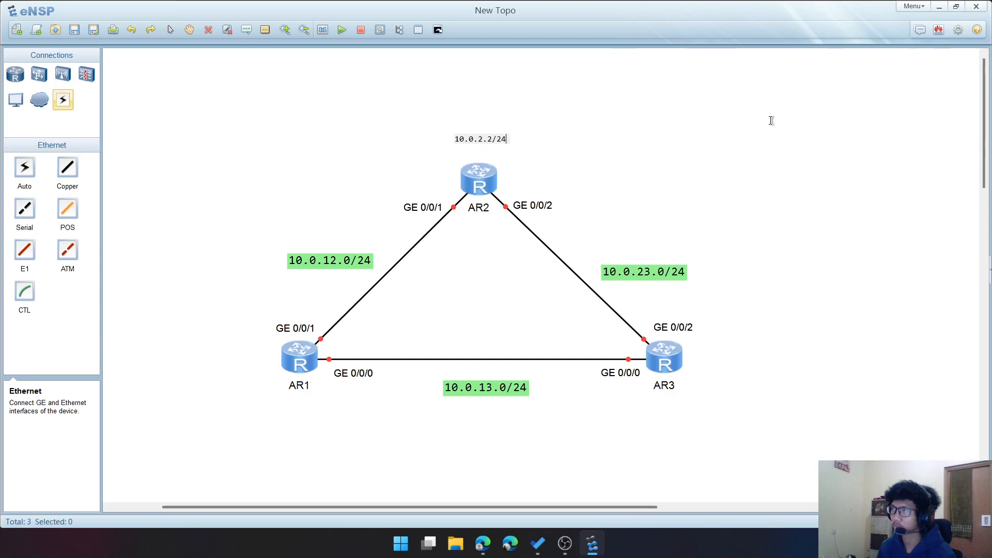
pyautogui.press('Return')
pyautogui.click(772, 121)
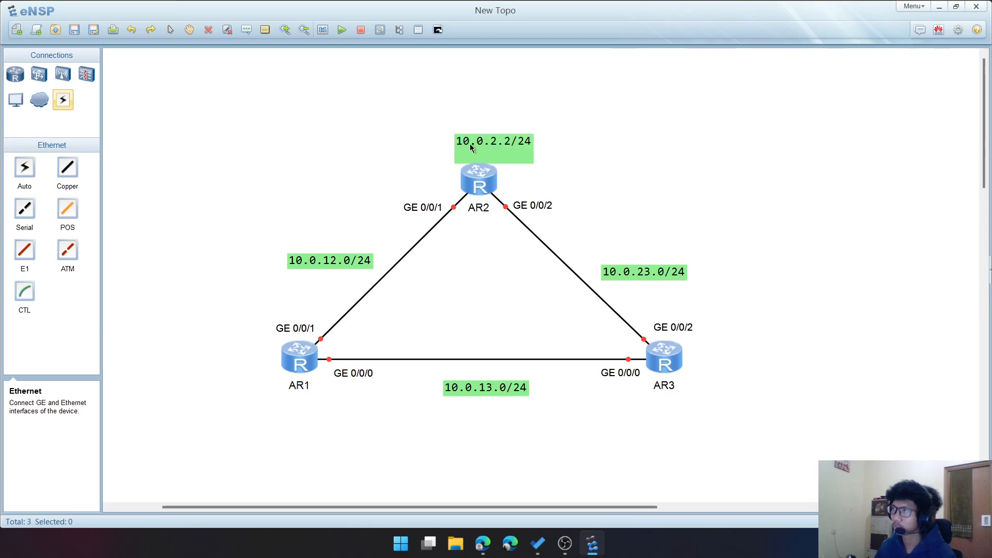
pyautogui.doubleClick(479, 158)
pyautogui.click(500, 157)
pyautogui.moveTo(463, 139); pyautogui.dragTo(446, 145)
# Add the text label 10.0.1.1/24 and align it beside AR1 on the outer side of the triangle
pyautogui.click(246, 31)
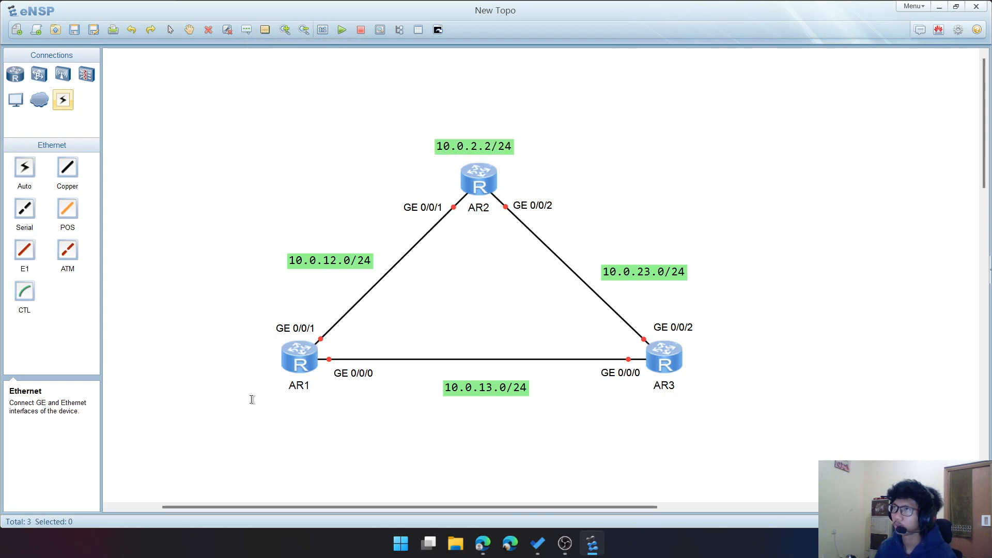
pyautogui.click(174, 357)
pyautogui.write('10.0.1.1/24')
pyautogui.click(270, 437)
pyautogui.moveTo(194, 371); pyautogui.dragTo(204, 356)
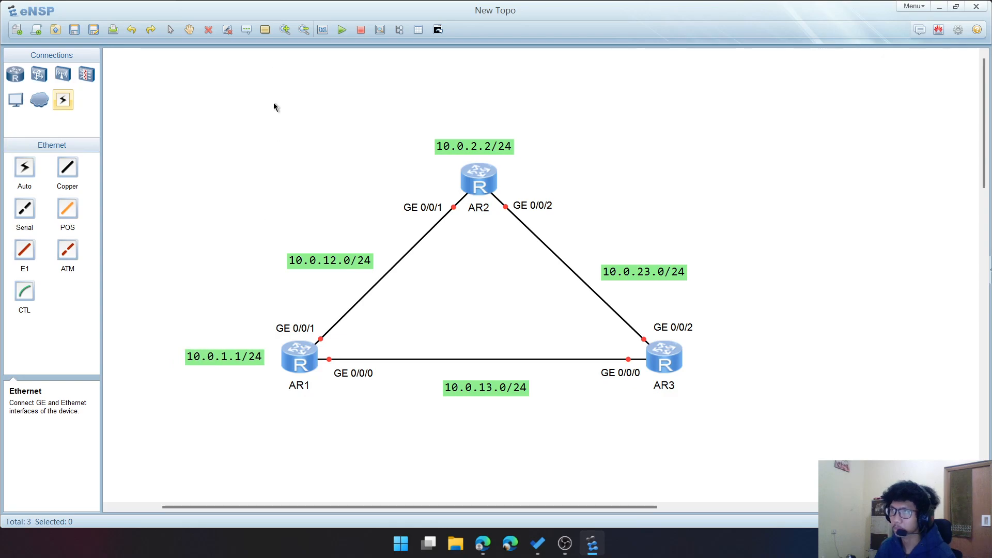
# Add the text label 10.0.3.3/24 and align it beside AR3 on the outer side of the triangle
pyautogui.click(246, 29)
pyautogui.click(699, 371)
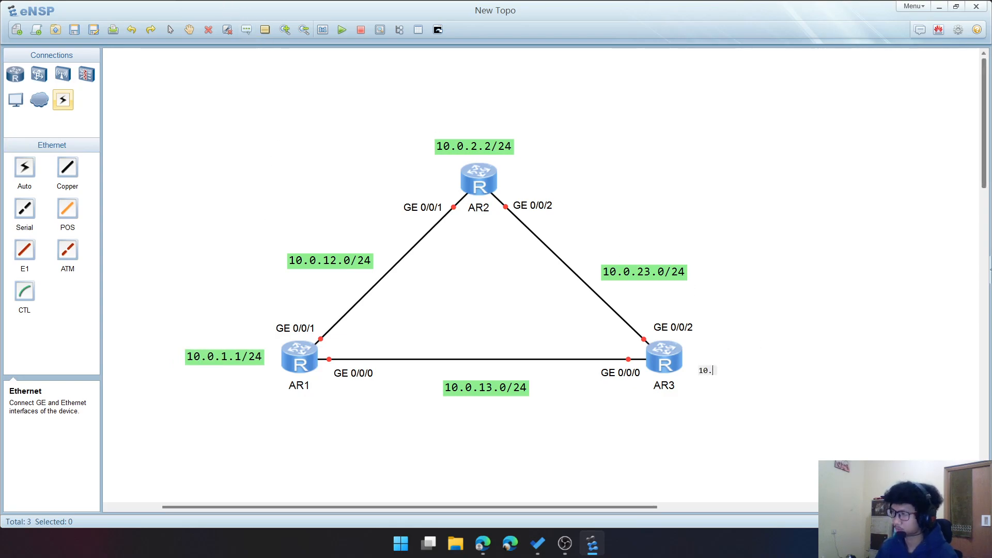
pyautogui.write('10.0.3.3/24')
pyautogui.click(950, 408)
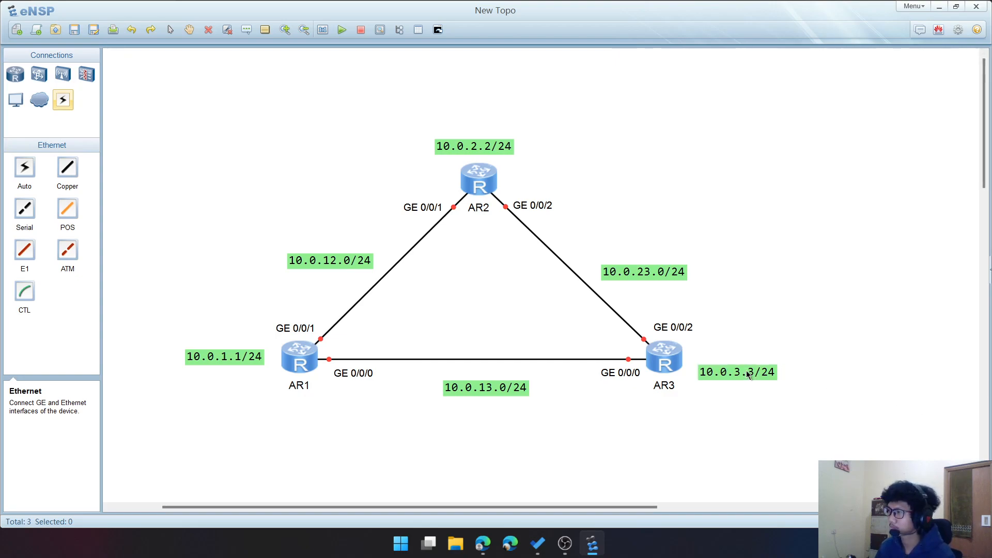
pyautogui.moveTo(747, 374); pyautogui.dragTo(751, 366)
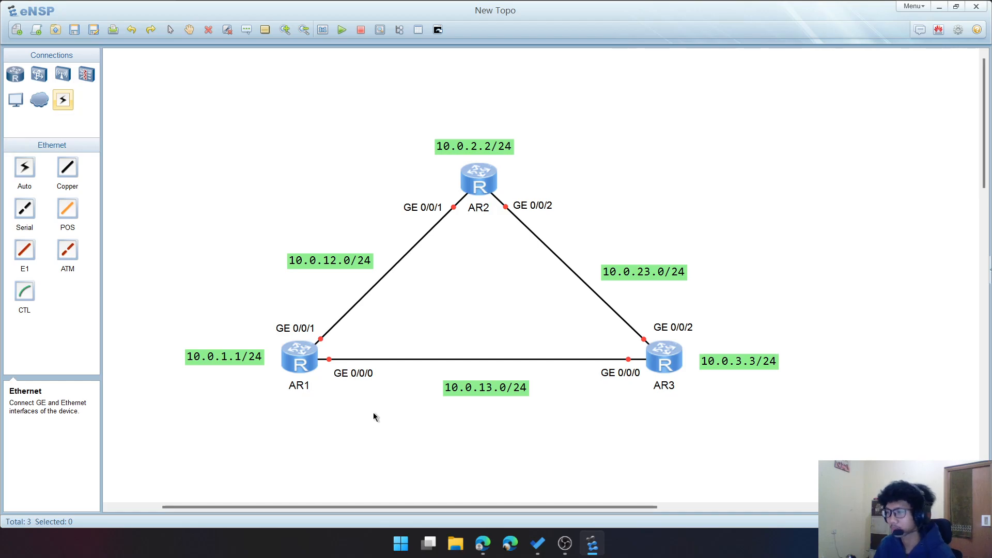
# Switch to the HCIA lab guide PDF in Edge and read the Scenario section that follows Figure 4.1
pyautogui.click(482, 544)
pyautogui.scroll(-2, 431, 314)
pyautogui.scroll(-6, 431, 314)
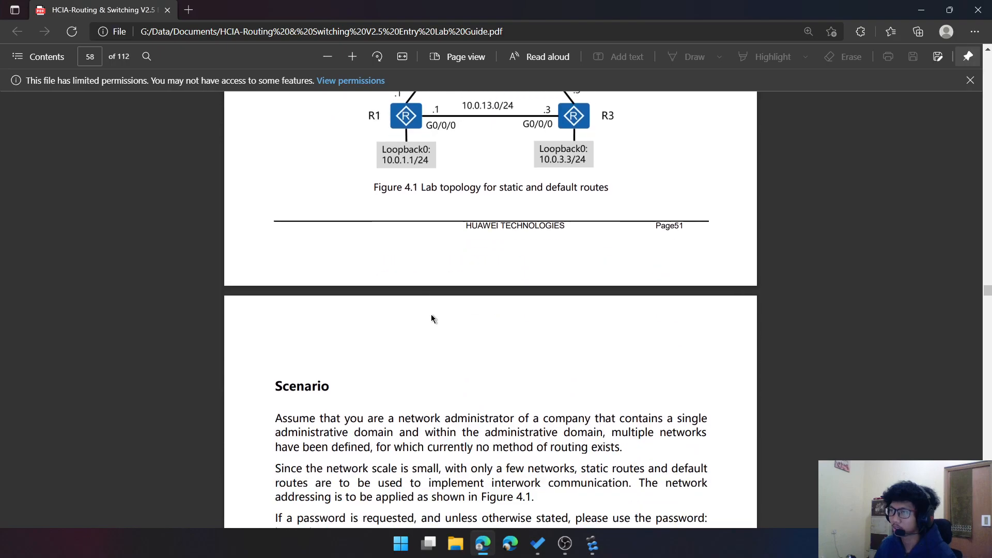
pyautogui.scroll(-3, 345, 380)
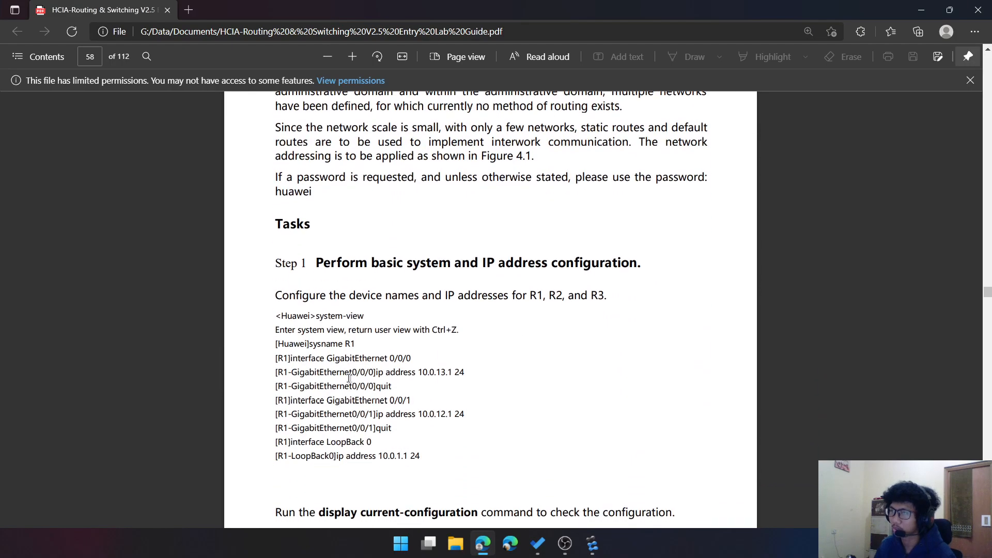
pyautogui.scroll(2, 344, 381)
pyautogui.moveTo(226, 192); pyautogui.dragTo(677, 237)
pyautogui.click(490, 299)
# Examine the Step 1 commands for R1's device name and its interface IP addresses, and return to eNSP
pyautogui.scroll(-2, 490, 298)
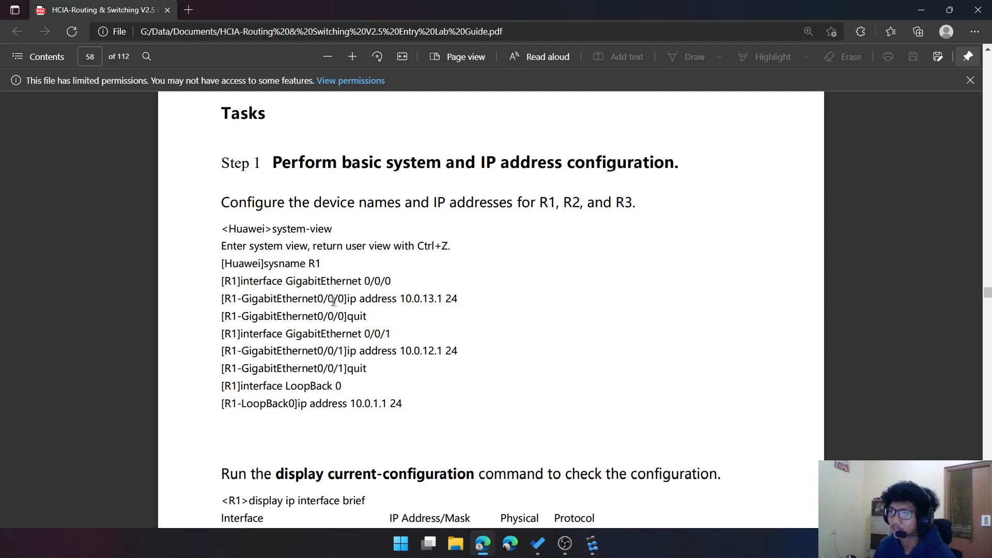
pyautogui.moveTo(340, 301); pyautogui.dragTo(451, 303)
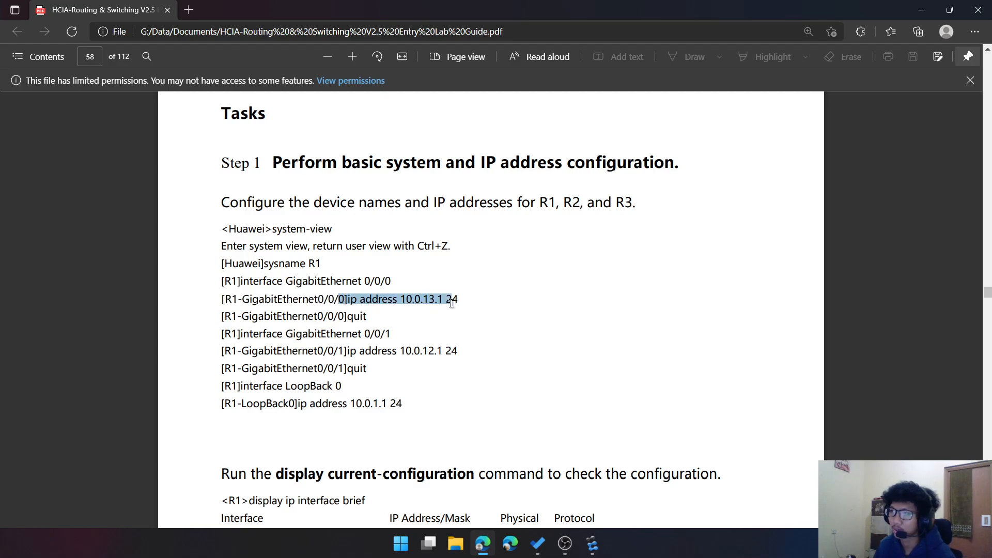
pyautogui.click(386, 339)
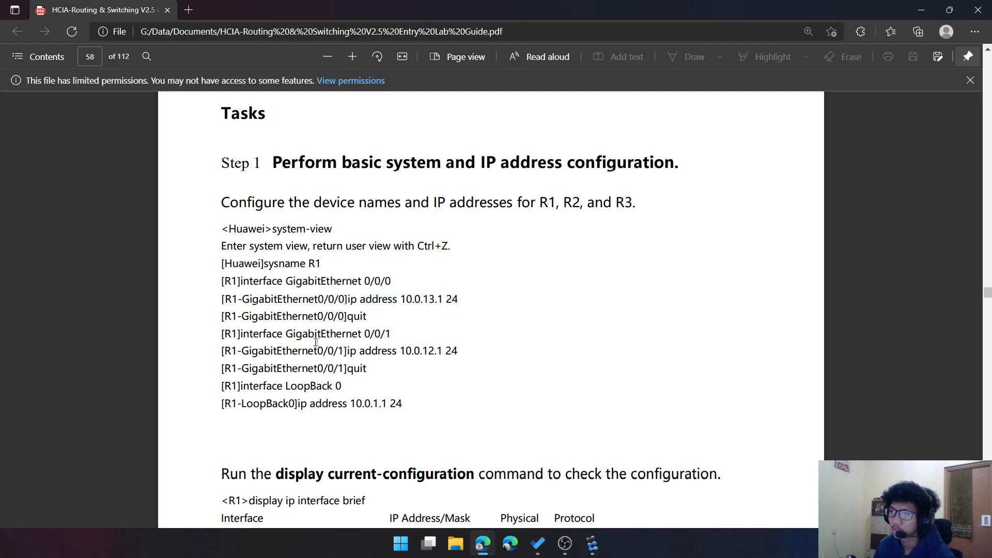
pyautogui.moveTo(366, 335); pyautogui.dragTo(395, 338)
pyautogui.click(403, 371)
pyautogui.moveTo(599, 3); pyautogui.dragTo(0, 305)
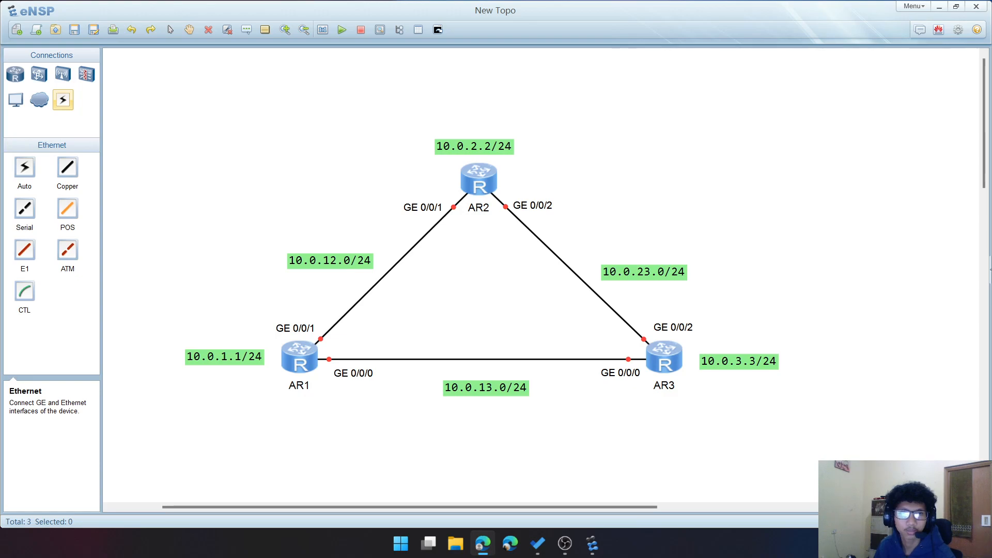
# Select the whole topology and start routers AR1, AR2 and AR3
pyautogui.moveTo(156, 109); pyautogui.dragTo(882, 487)
pyautogui.click(342, 29)
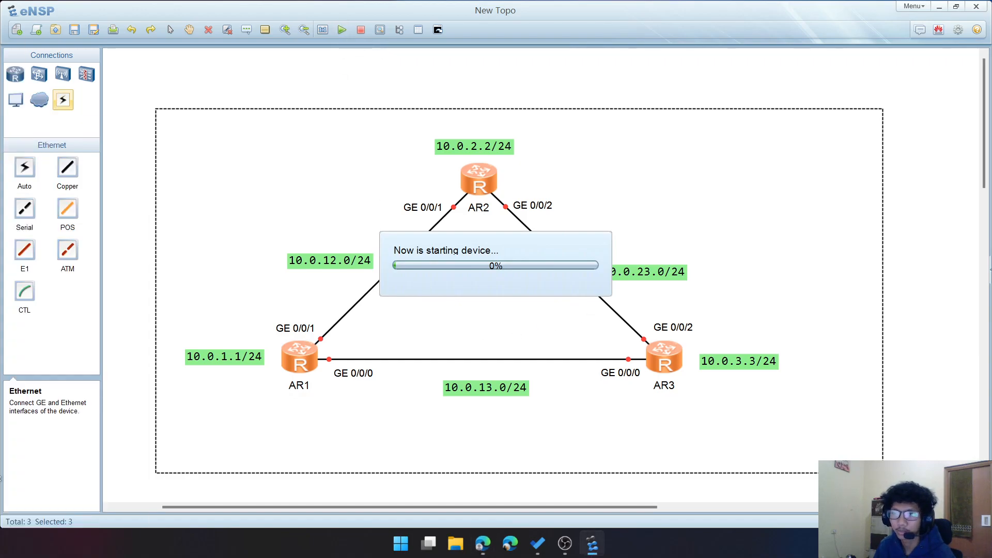
pyautogui.hotkey('alt', 'Tab')
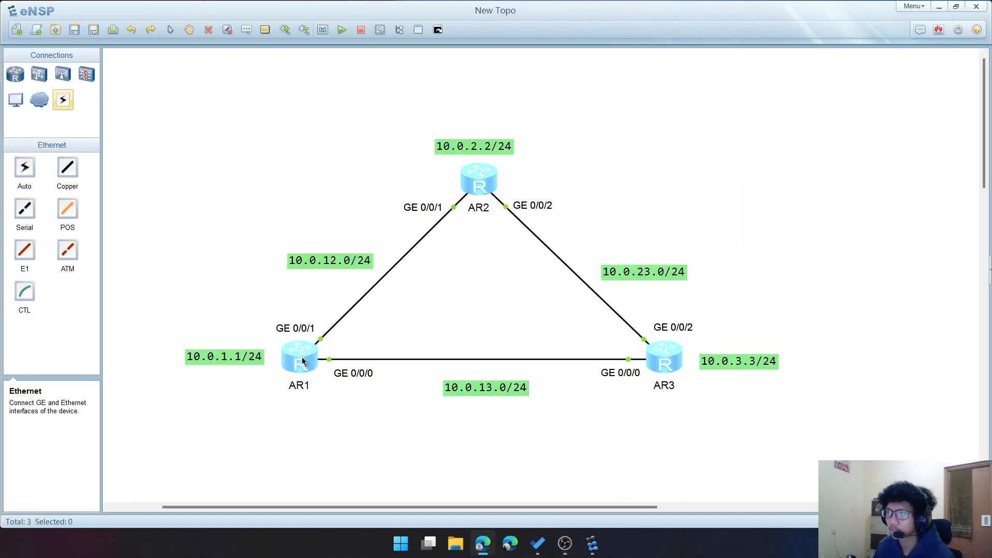
# Open the command-line consoles of AR1, AR2 and AR3, moving the console window so each router stays reachable
pyautogui.doubleClick(302, 361)
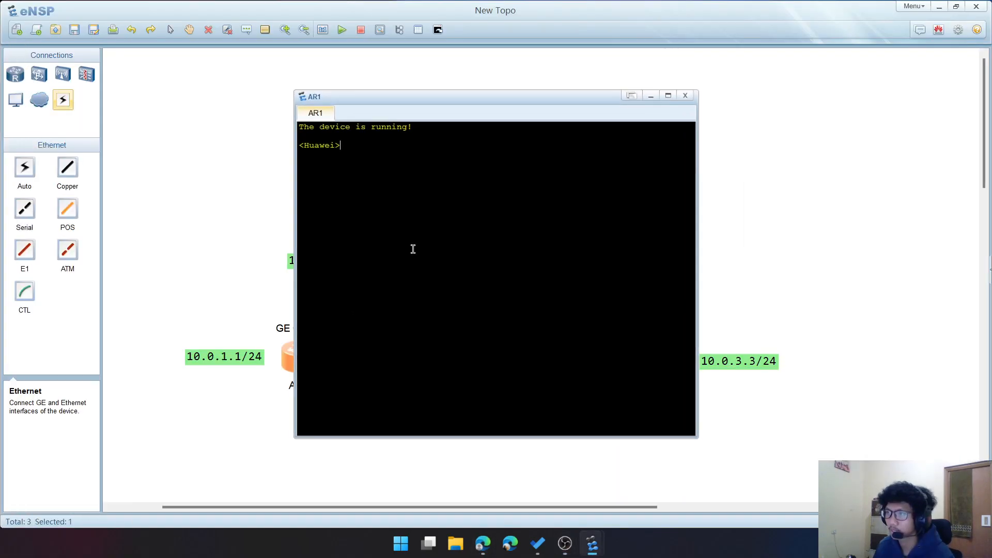
pyautogui.moveTo(419, 102); pyautogui.dragTo(496, 295)
pyautogui.doubleClick(483, 177)
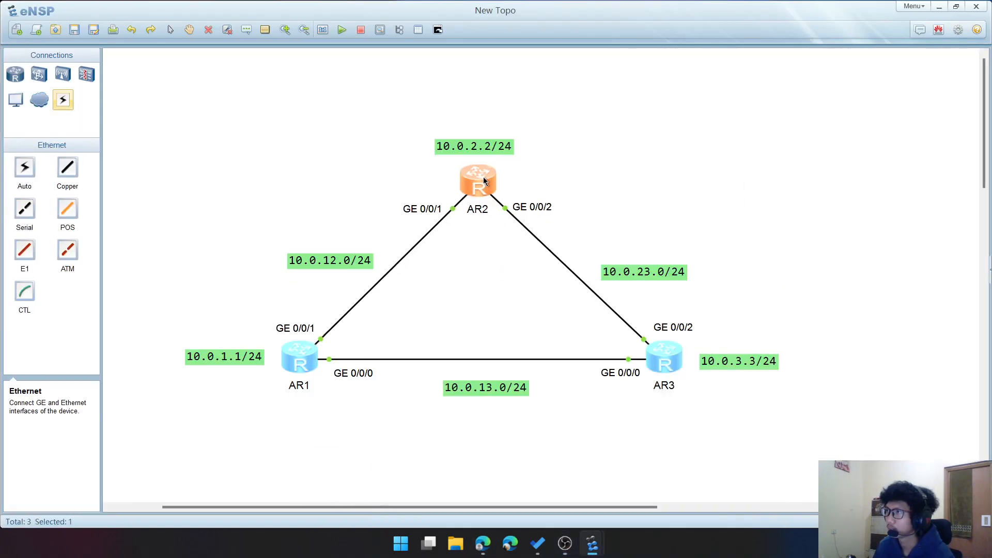
pyautogui.moveTo(563, 291); pyautogui.dragTo(467, 347)
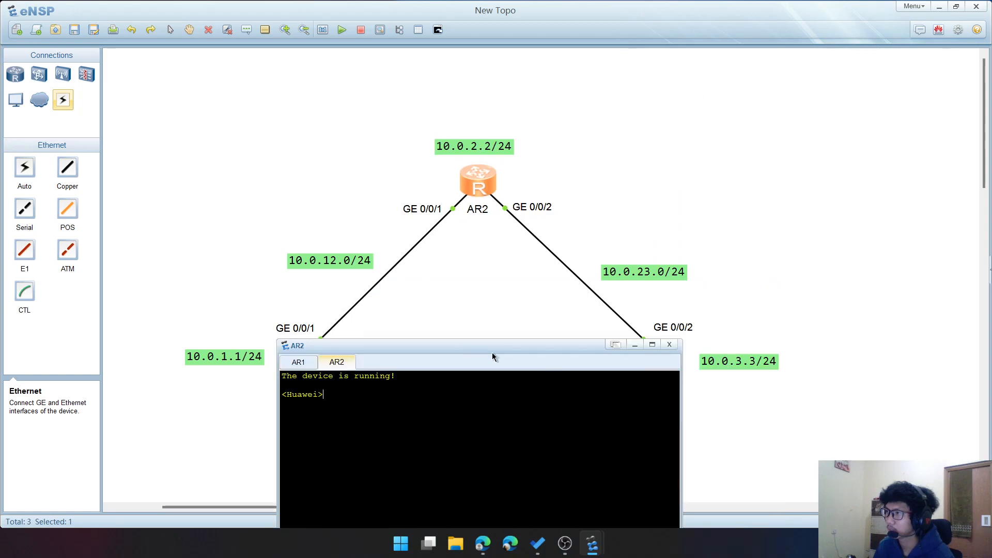
pyautogui.moveTo(571, 345); pyautogui.dragTo(476, 118)
pyautogui.doubleClick(666, 357)
# Enter system view on the AR1 console and set the device name to AR1 with sysname
pyautogui.click(294, 138)
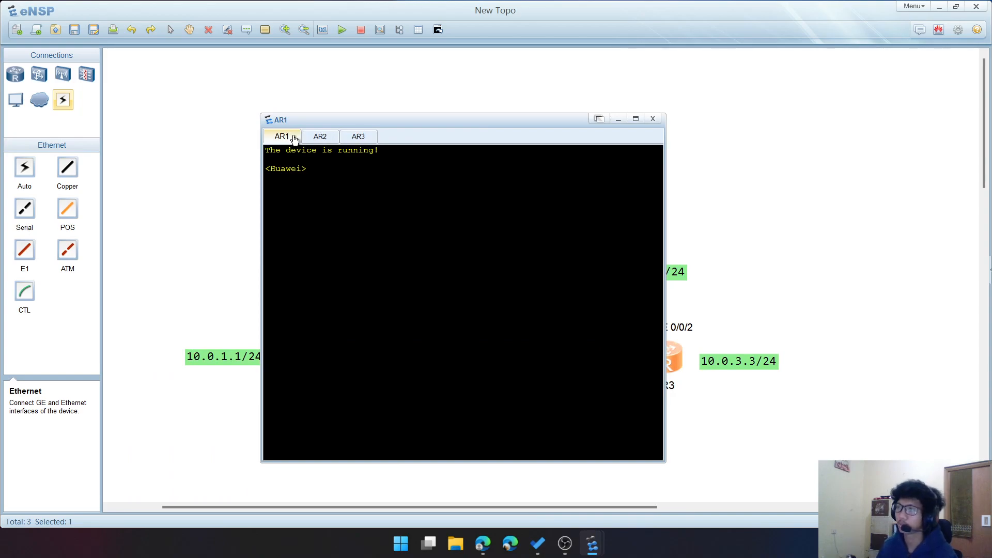
pyautogui.write('sys')
pyautogui.press('Return')
pyautogui.write('sys')
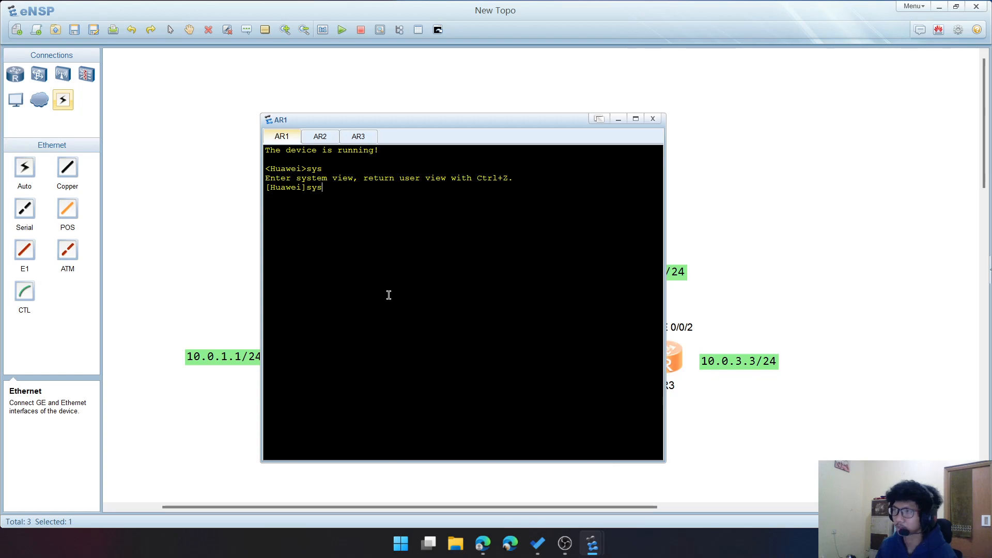
pyautogui.write('name AR1')
pyautogui.press('Return')
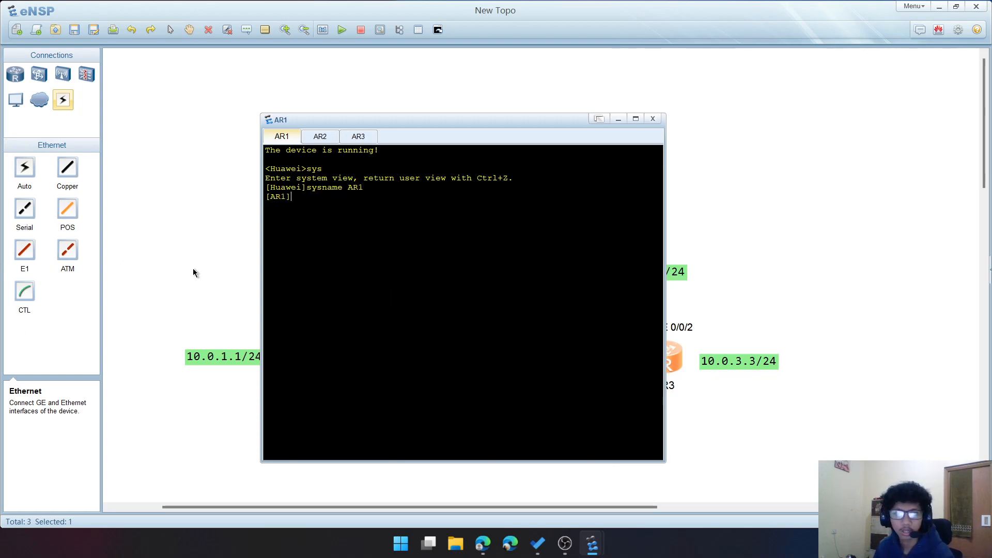
# Assign IP address 10.0.13.1 with mask length 24 to AR1's interface g0/0/0 and quit the interface view
pyautogui.write('interface g')
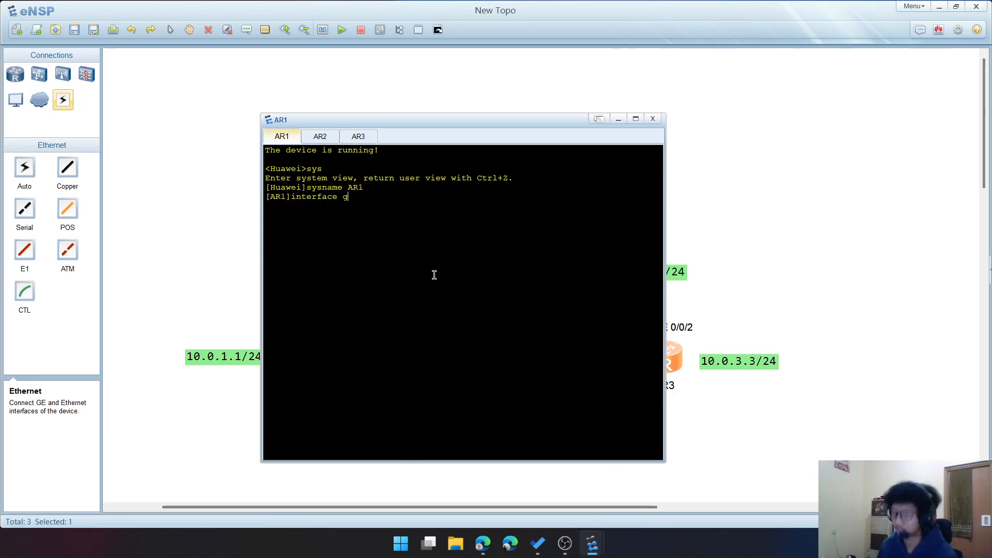
pyautogui.write('0/0/0')
pyautogui.press('Return')
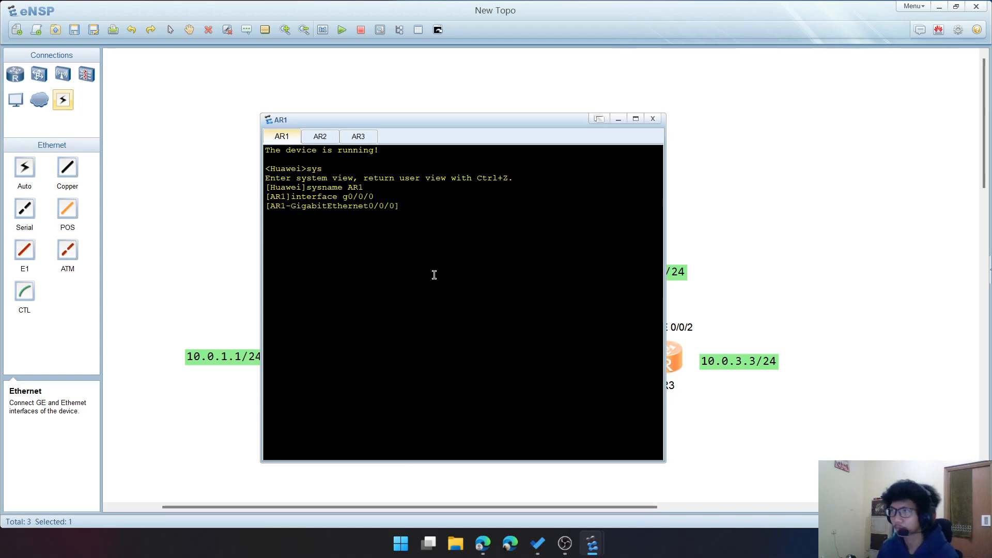
pyautogui.write('ip address')
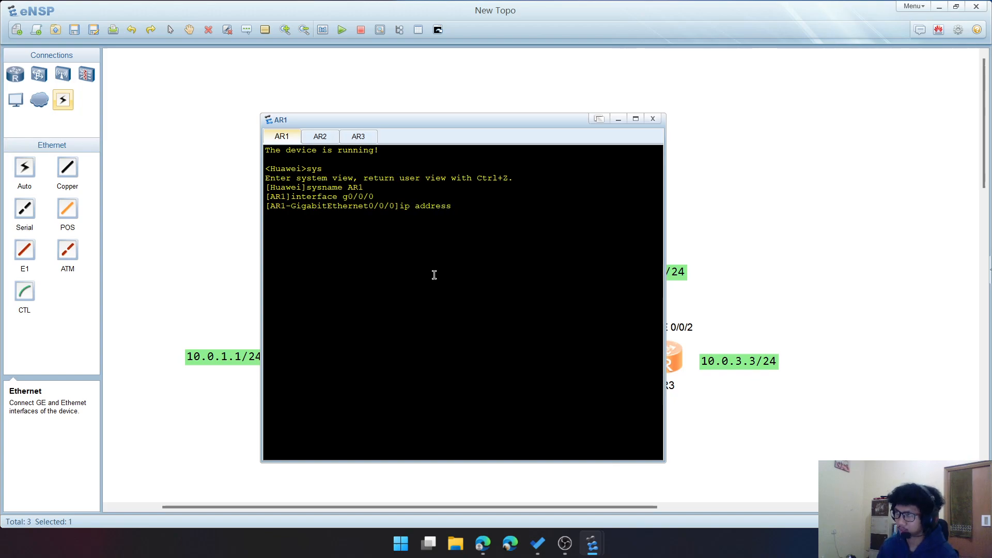
pyautogui.write(' 10.0.13.')
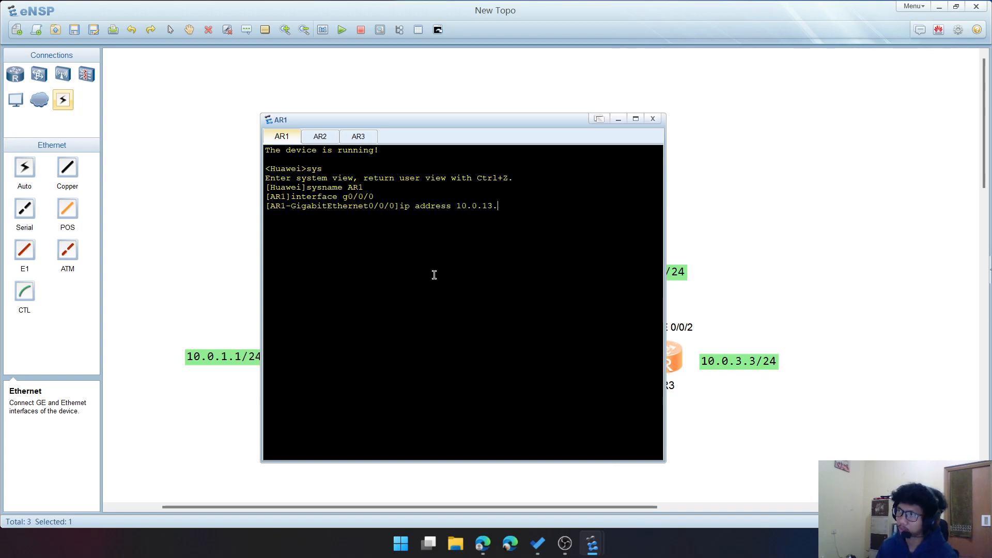
pyautogui.write('1 24')
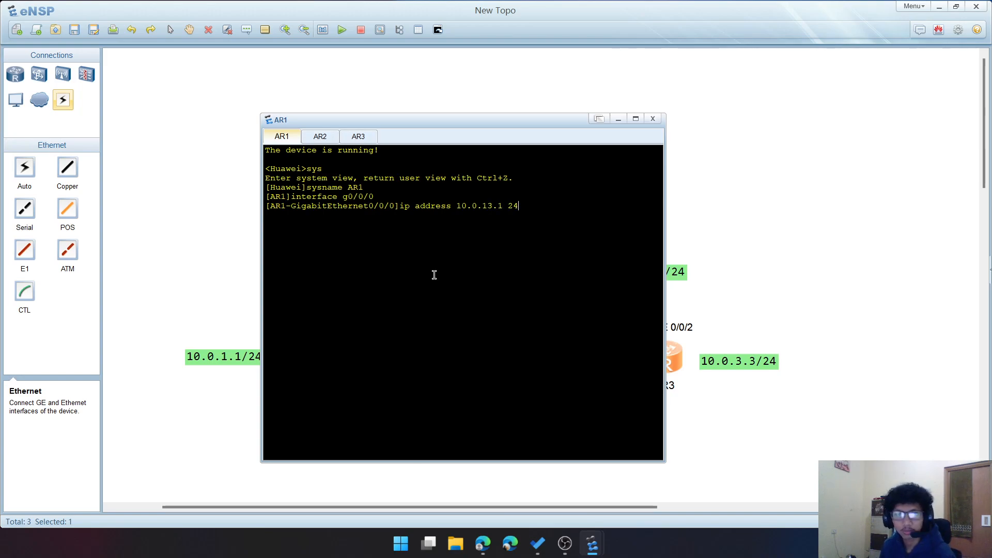
pyautogui.press('Return')
pyautogui.write('q')
pyautogui.press('Return')
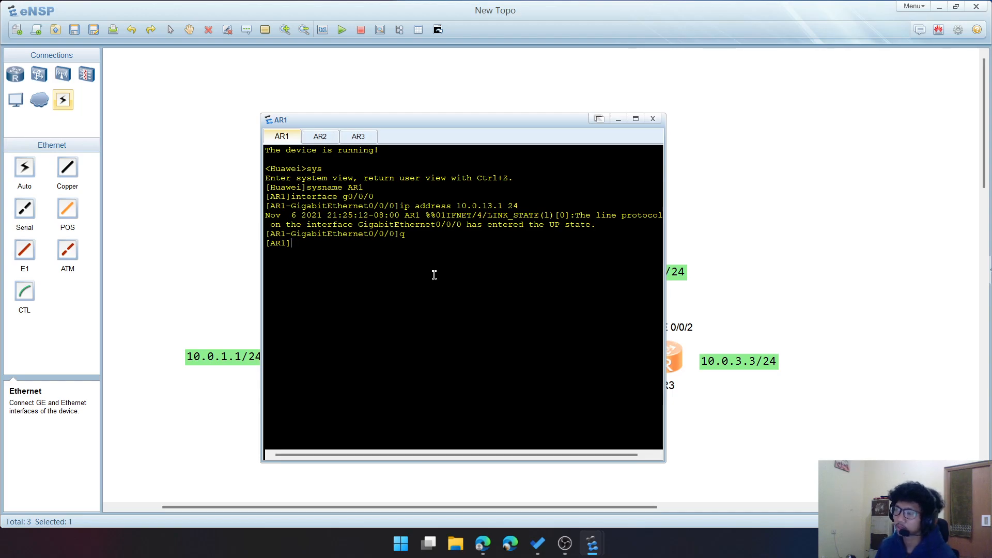
# Assign IP address 10.0.12.1 with mask length 24 to AR1's interface g0/0/1 and quit the interface view
pyautogui.write('interface')
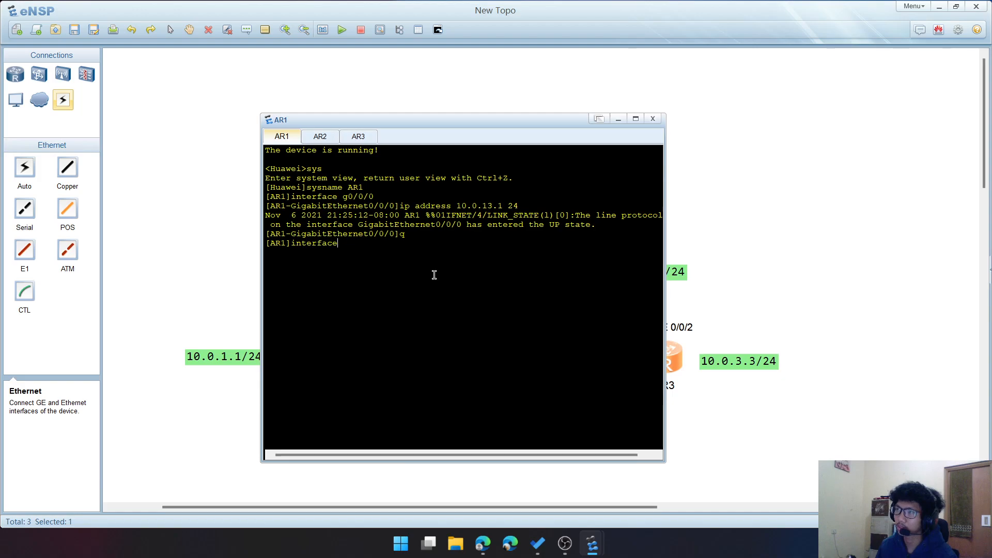
pyautogui.write(' g0/0/1')
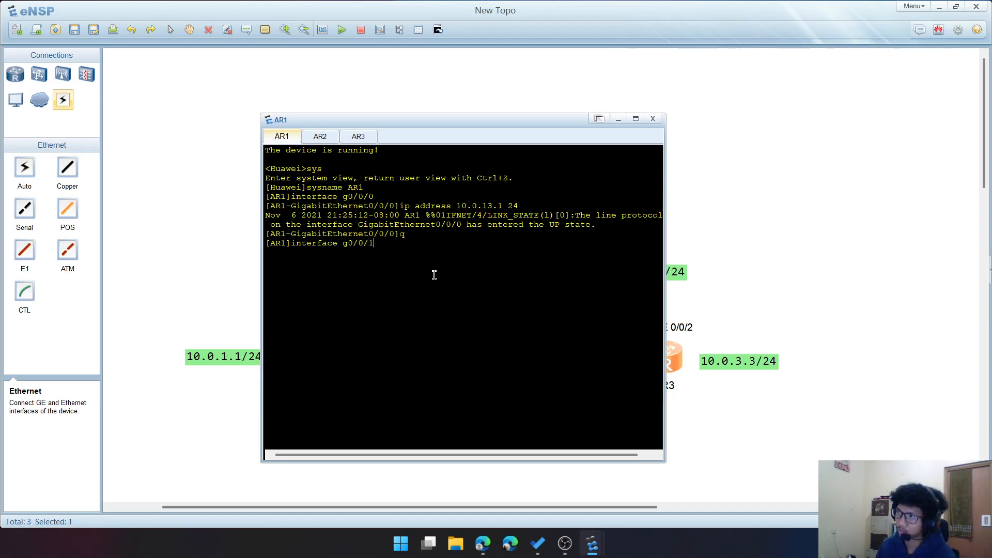
pyautogui.press('Return')
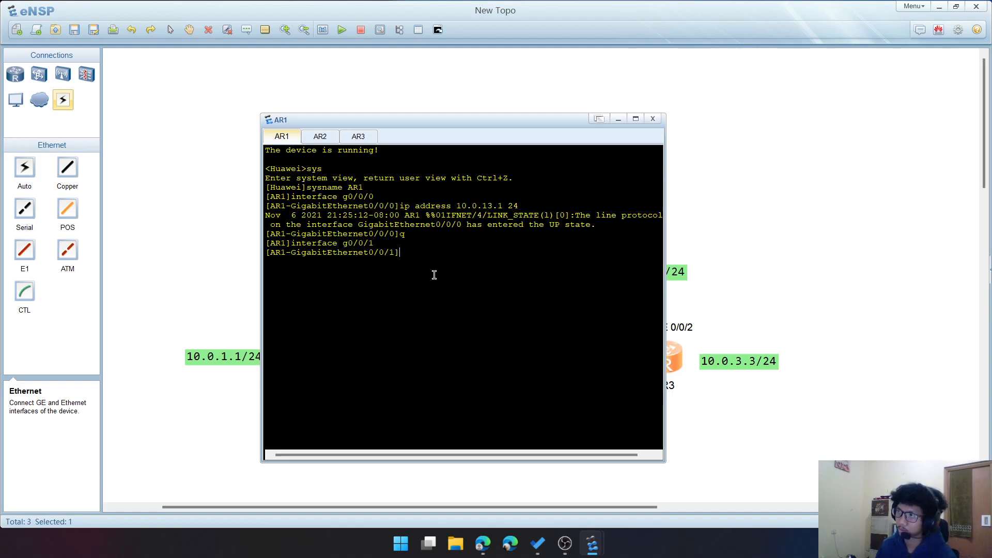
pyautogui.write('ip address 10.0')
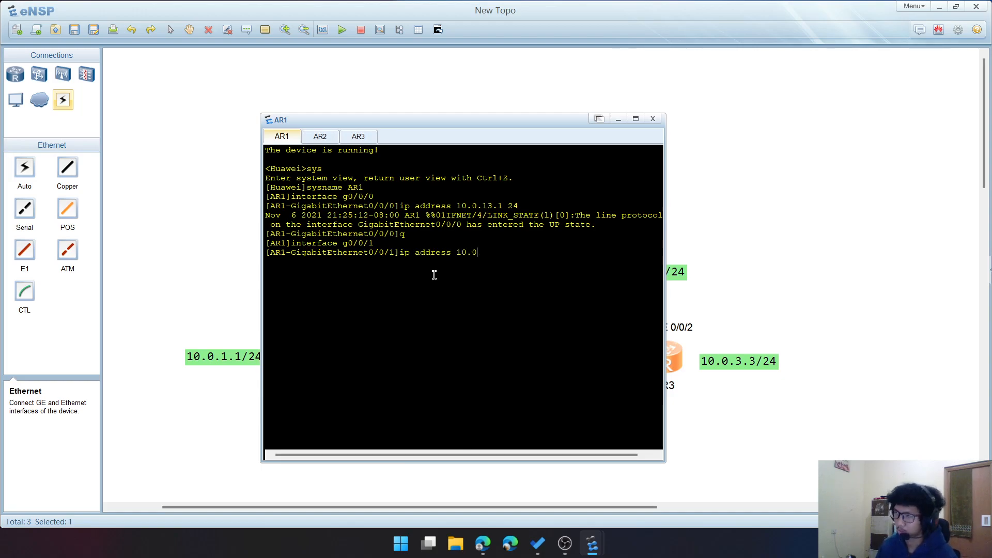
pyautogui.write('.12.1/')
pyautogui.press('BackSpace')
pyautogui.write('24')
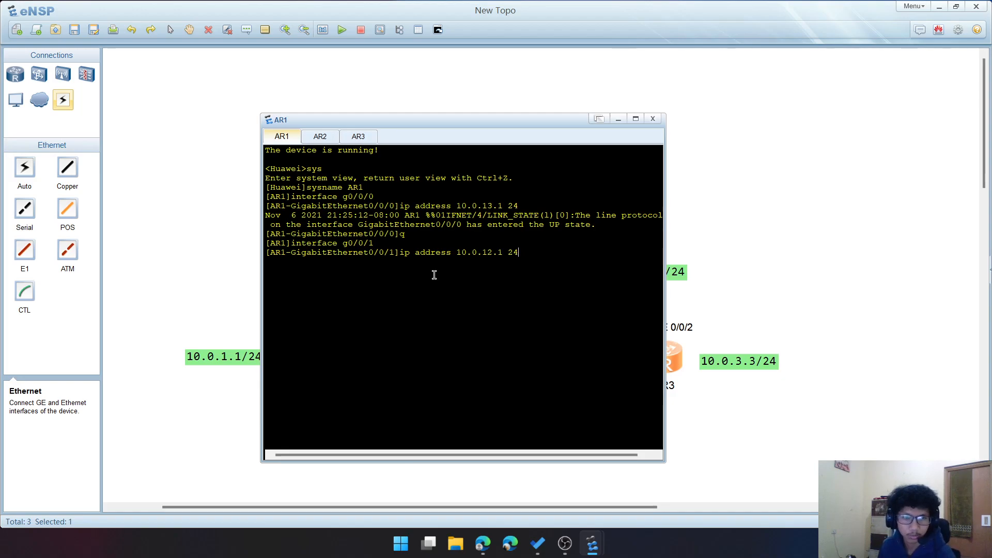
pyautogui.press('Return')
pyautogui.write('q')
pyautogui.press('Return')
# Create the loopback0 interface on AR1 and enter its interface view
pyautogui.write('interfacce')
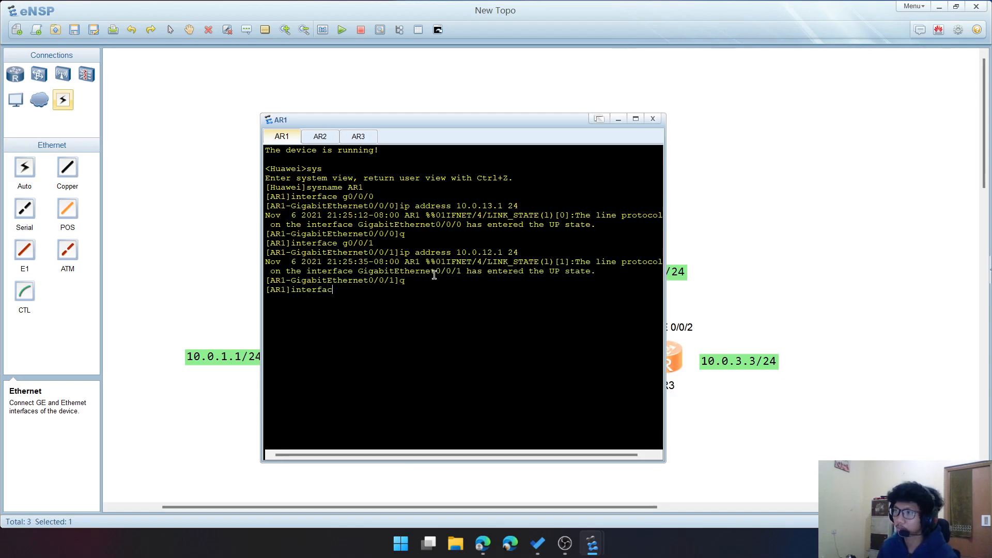
pyautogui.press('BackSpace')
pyautogui.write('e loopbac')
pyautogui.press('BackSpace')
pyautogui.press('BackSpace')
pyautogui.press('BackSpace')
pyautogui.write('back0')
pyautogui.press('Return')
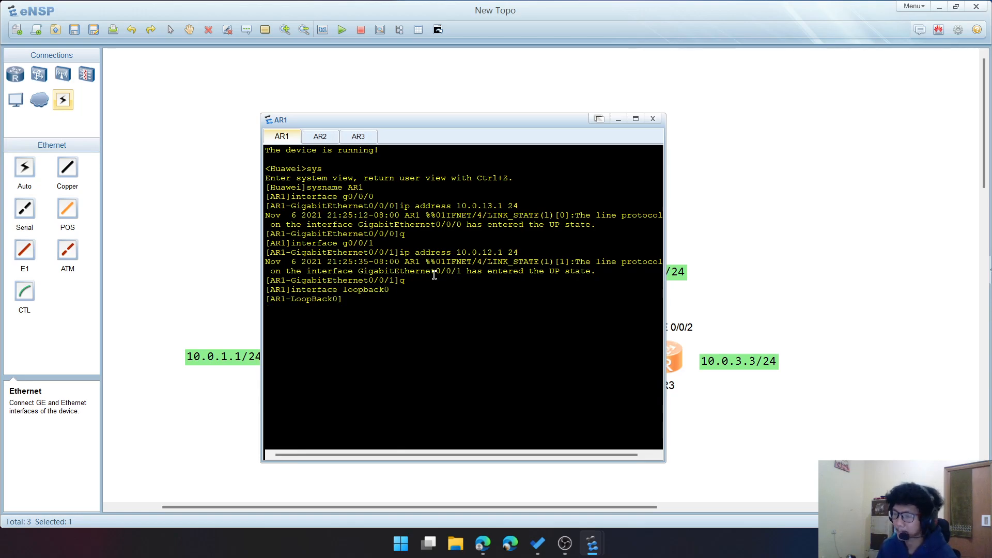
# Assign IP address 10.0.1.1 with mask length 24 to AR1's loopback0 and quit the interface view
pyautogui.write('ip address')
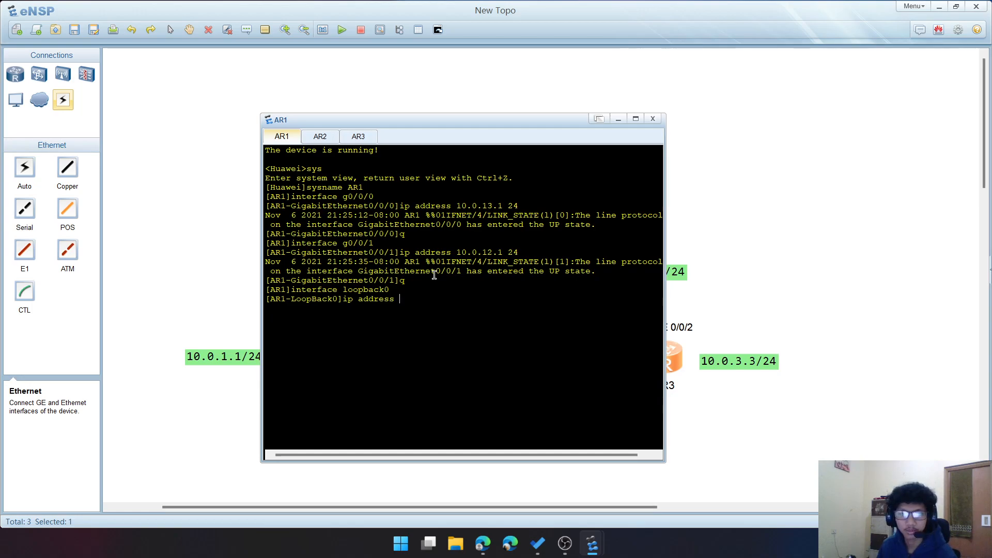
pyautogui.write(' 10.0.')
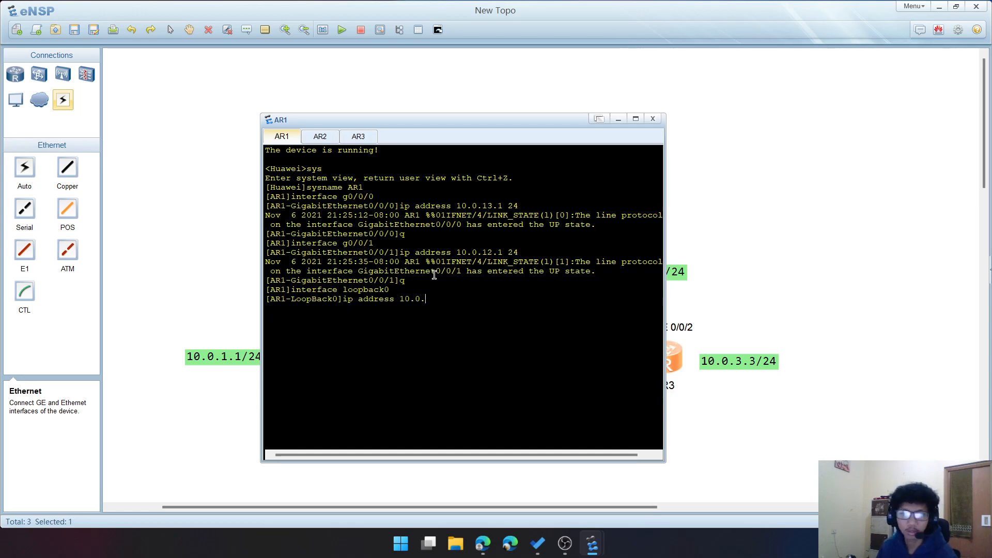
pyautogui.write('1.1 24')
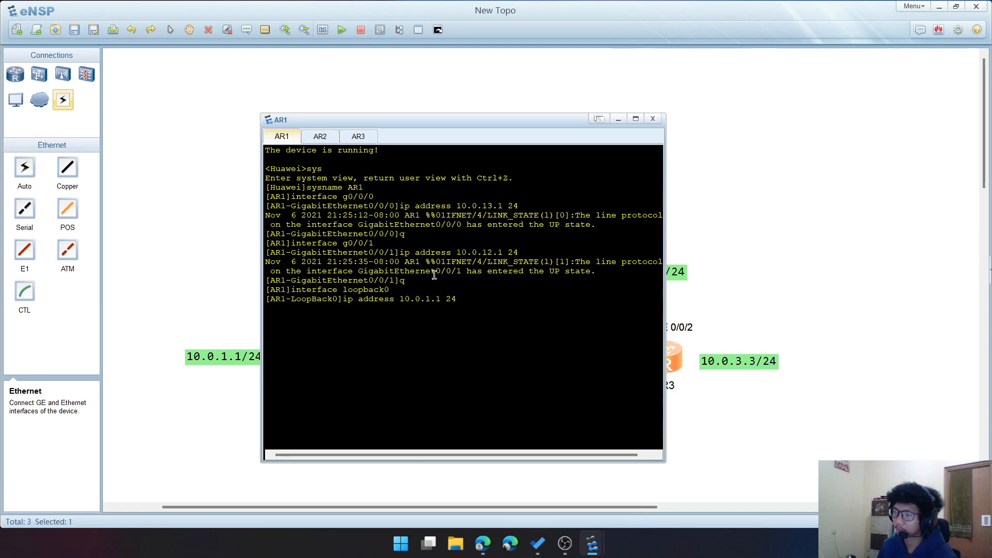
pyautogui.moveTo(297, 120); pyautogui.dragTo(471, 105)
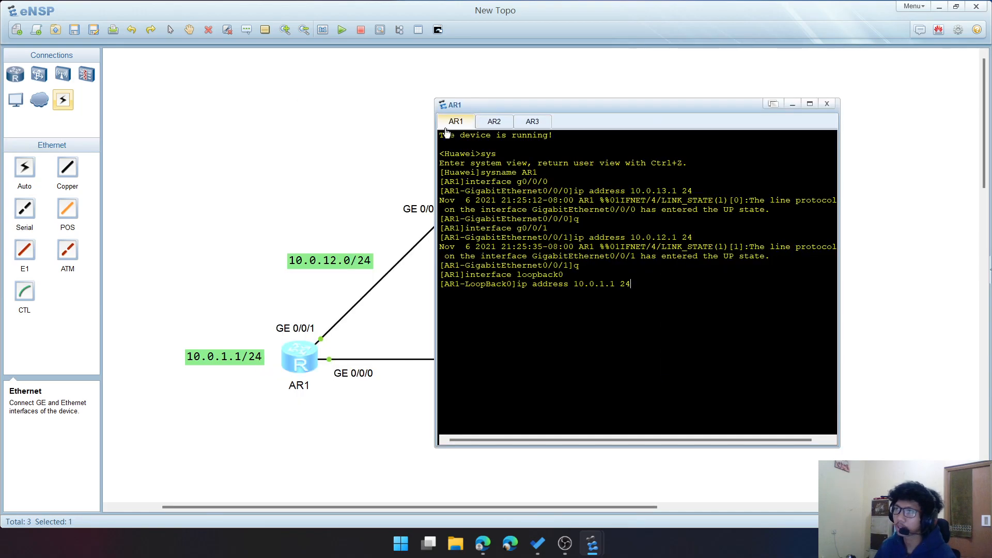
pyautogui.write('\\')
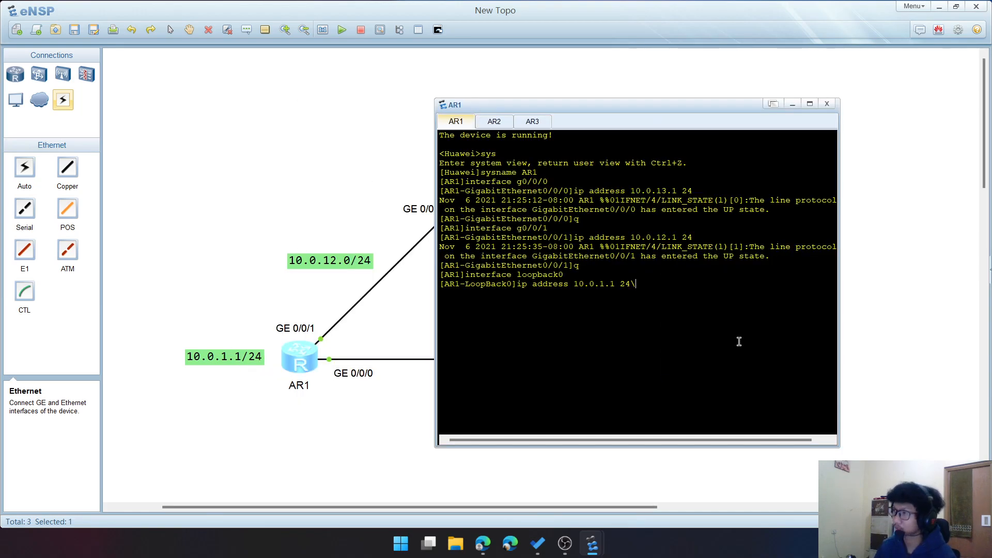
pyautogui.press('Return')
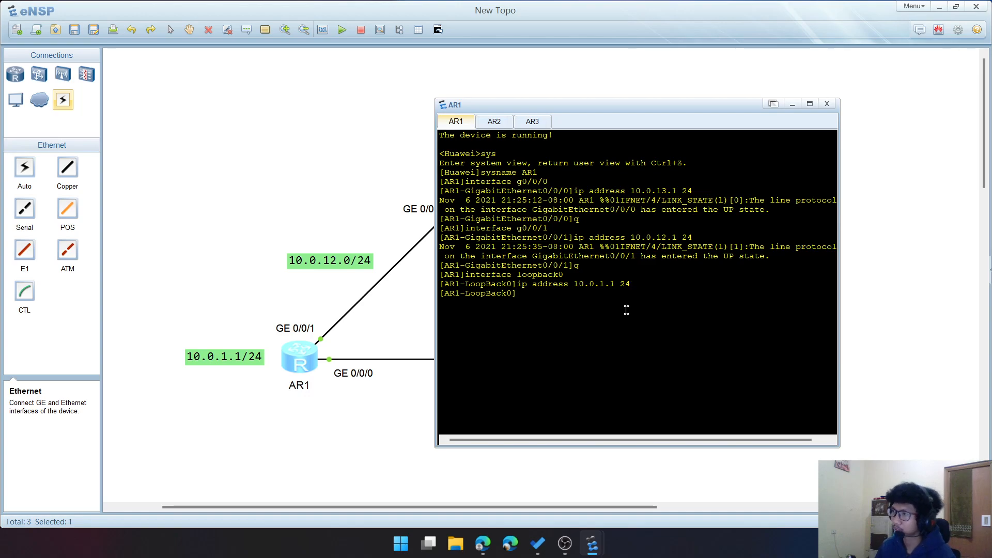
pyautogui.write('q')
pyautogui.press('Return')
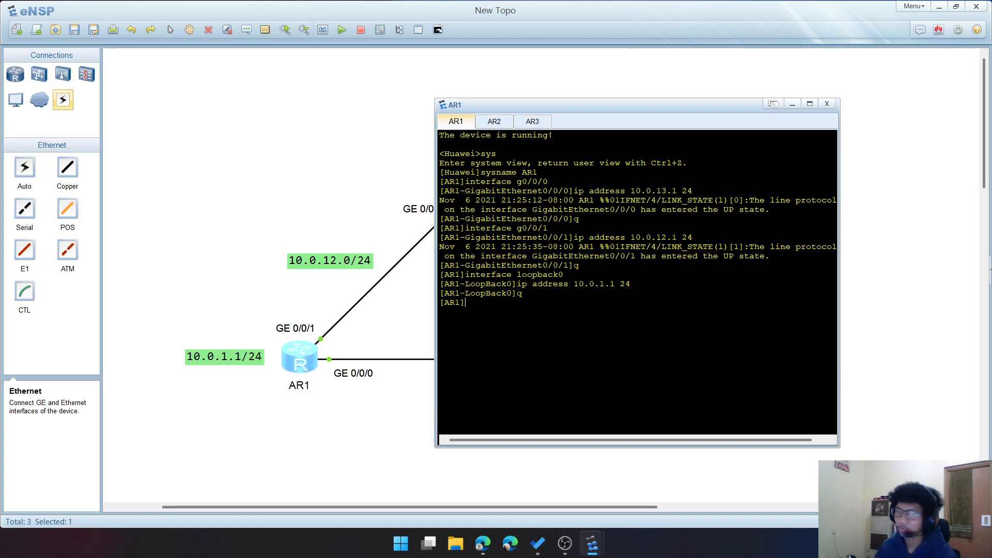
# Display AR1's brief IP interface summary with dis ip interface brief and check the LoopBack0 entry
pyautogui.write('dis ip')
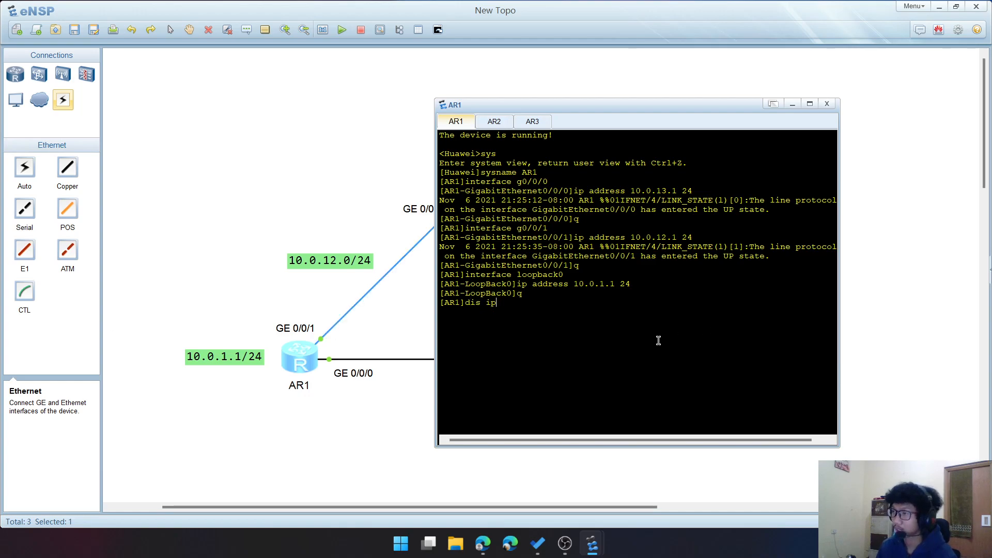
pyautogui.write(' interface brief')
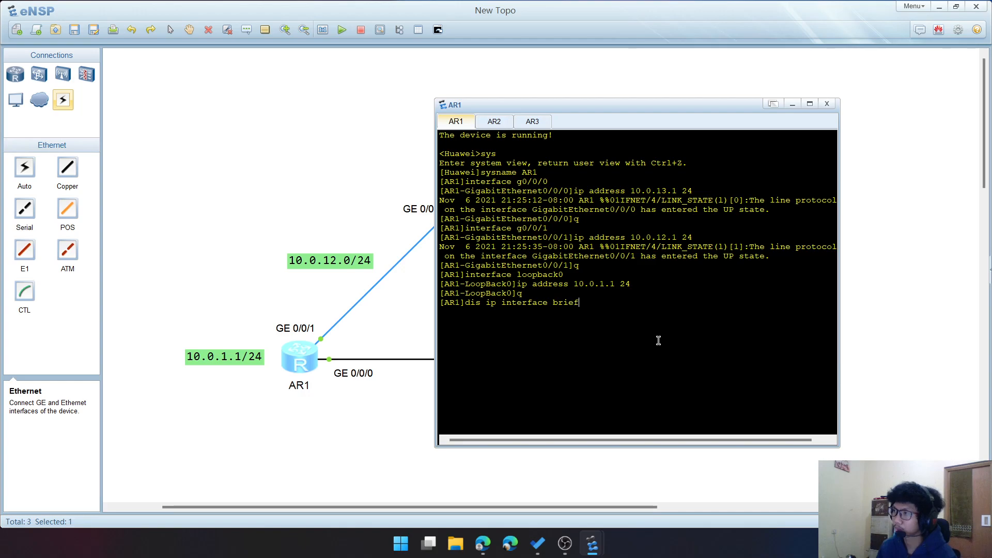
pyautogui.press('Return')
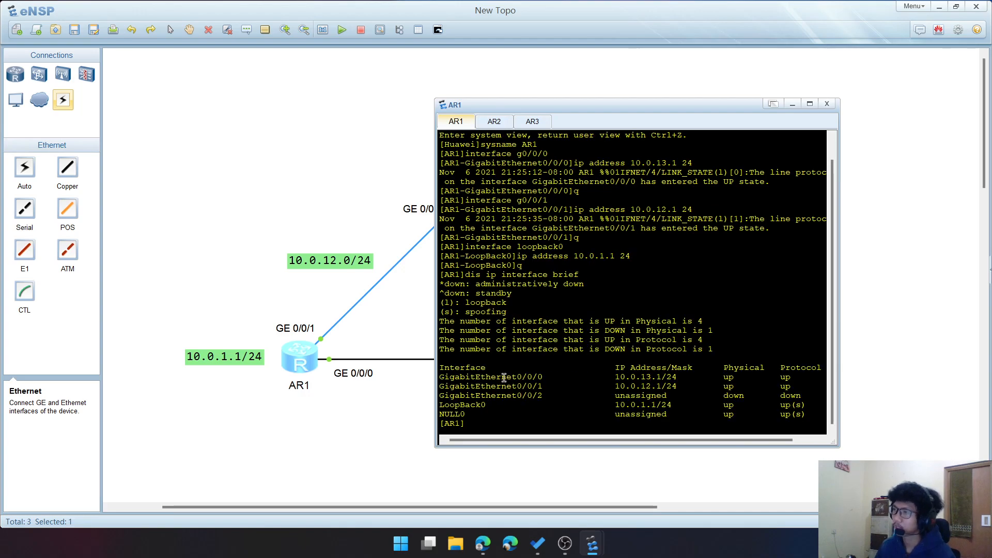
pyautogui.moveTo(450, 405); pyautogui.dragTo(695, 402)
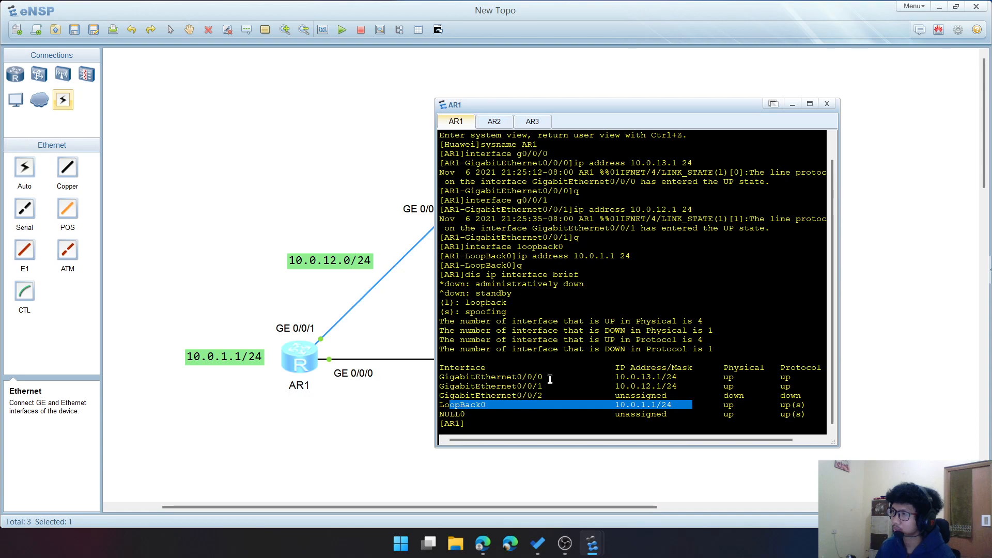
# Zoom out the topology, then move and narrow the console window so it sits beside the three-router diagram
pyautogui.moveTo(491, 113); pyautogui.dragTo(622, 105)
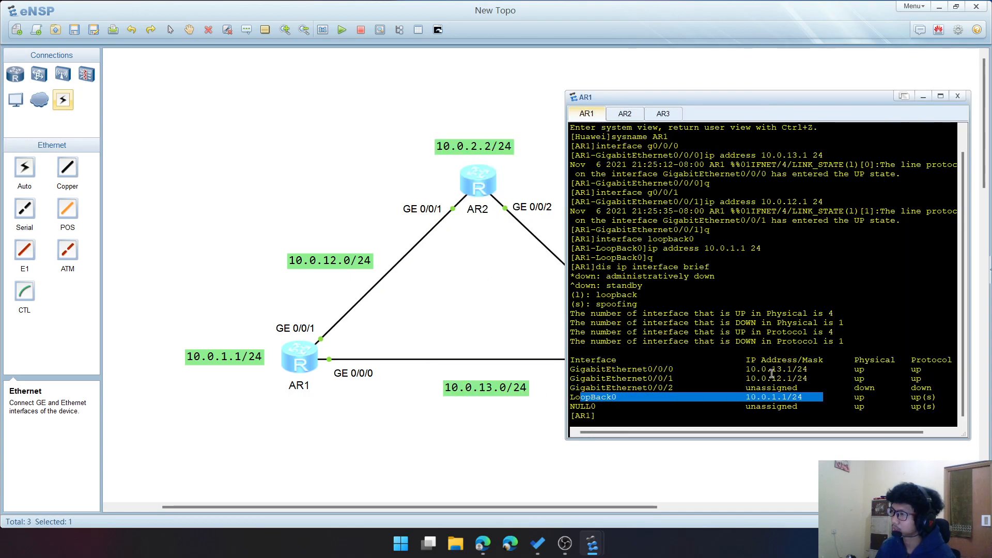
pyautogui.moveTo(619, 102); pyautogui.dragTo(560, 111)
pyautogui.click(308, 31)
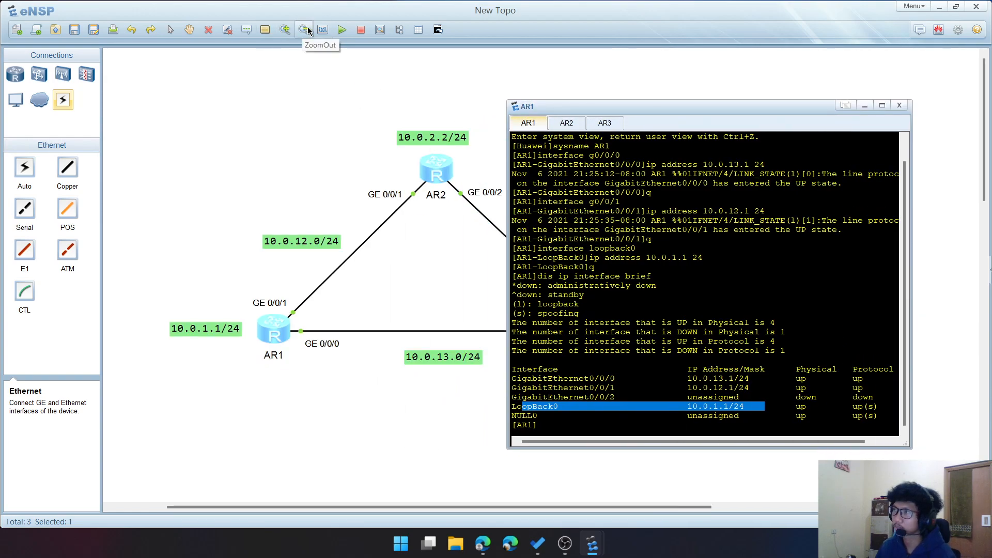
pyautogui.click(308, 31)
pyautogui.click(419, 508)
pyautogui.moveTo(421, 508); pyautogui.dragTo(442, 507)
pyautogui.moveTo(565, 547)
pyautogui.click(659, 473)
pyautogui.moveTo(587, 110); pyautogui.dragTo(645, 93)
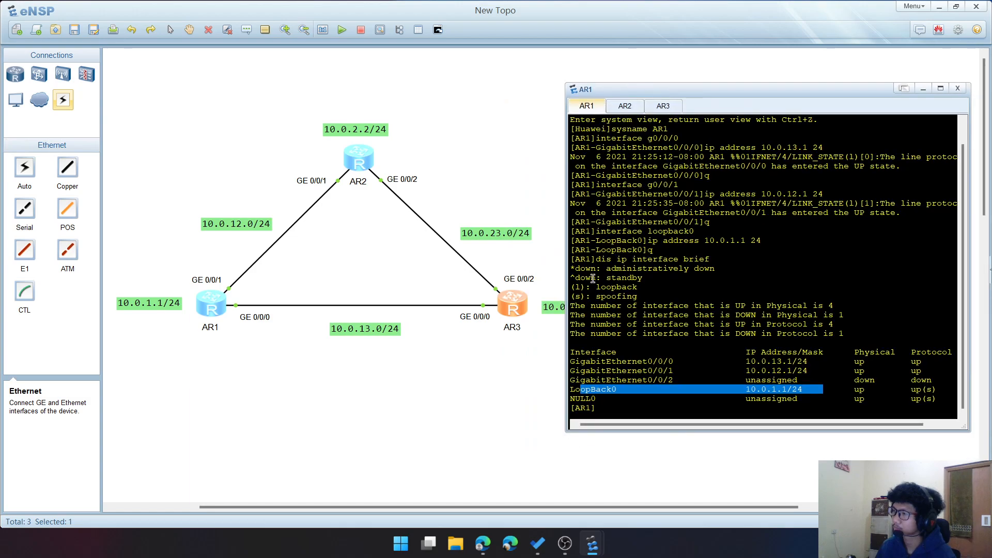
pyautogui.moveTo(567, 432); pyautogui.dragTo(658, 437)
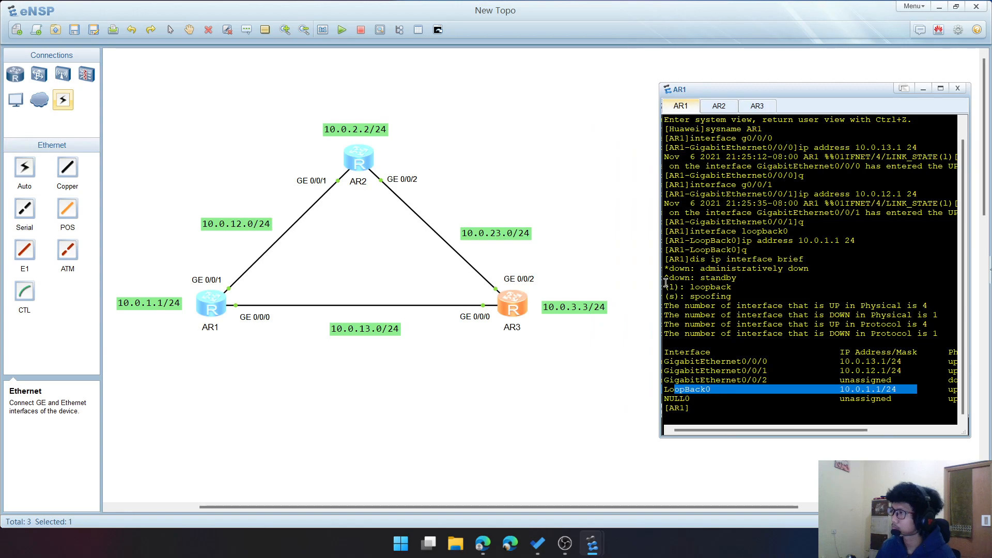
pyautogui.moveTo(664, 287); pyautogui.dragTo(629, 288)
pyautogui.moveTo(752, 96); pyautogui.dragTo(757, 90)
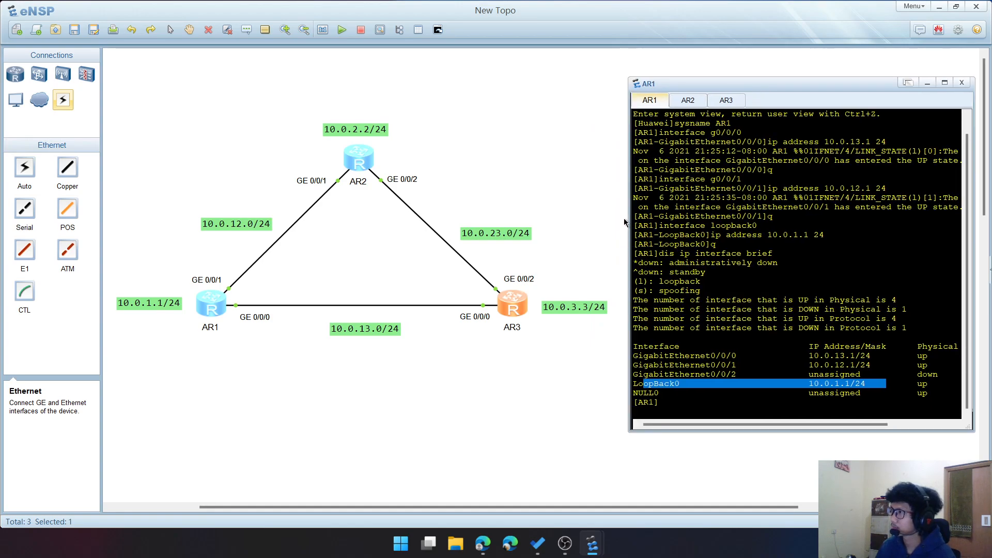
# Move the 10.0.3.3/24 label below AR3 and the 10.0.1.1/24 label below AR1, and widen the console window beside the diagram
pyautogui.moveTo(578, 308); pyautogui.dragTo(515, 355)
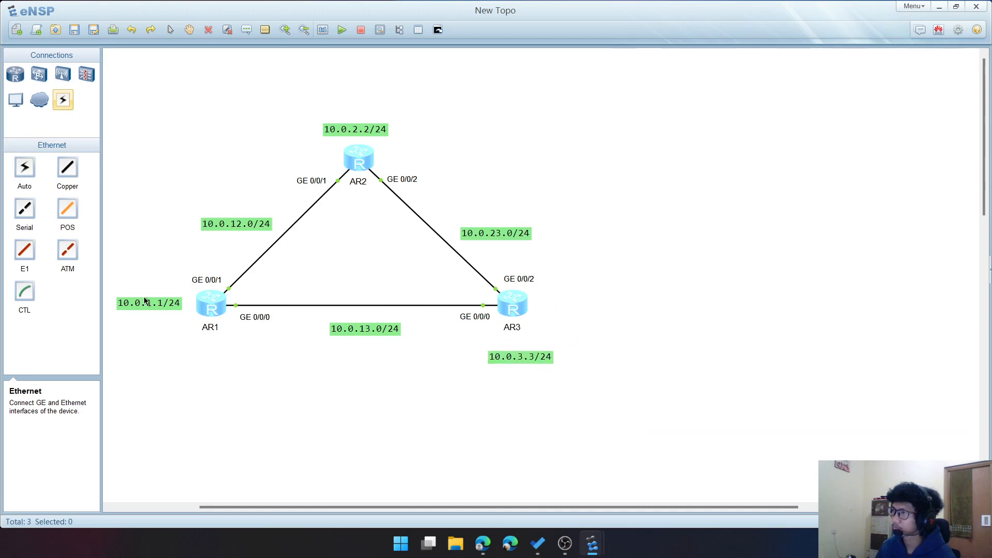
pyautogui.moveTo(116, 309); pyautogui.dragTo(220, 358)
pyautogui.moveTo(409, 508); pyautogui.dragTo(447, 510)
pyautogui.moveTo(592, 543)
pyautogui.click(643, 510)
pyautogui.moveTo(628, 131); pyautogui.dragTo(551, 132)
pyautogui.click(686, 387)
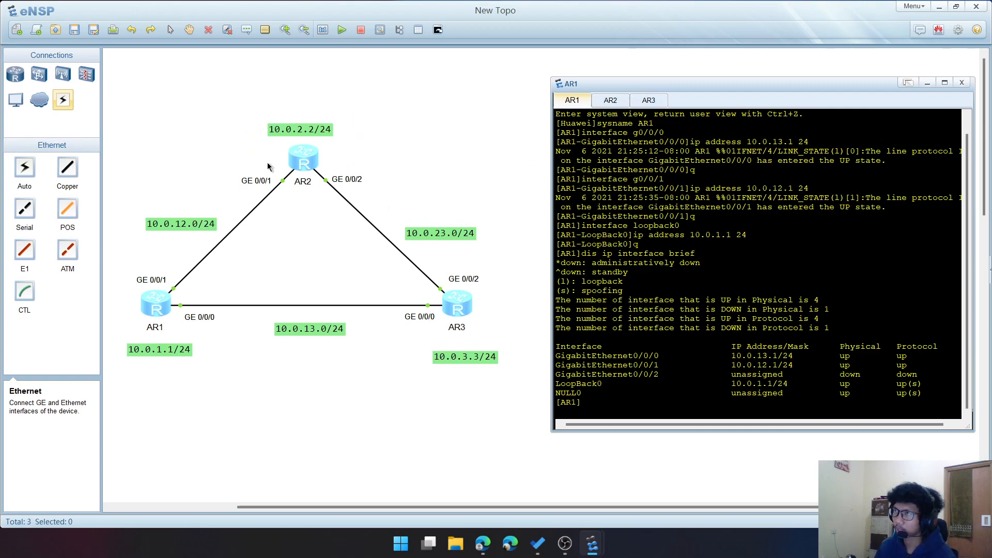
# Enter system view on the AR2 console and set the device name to AR2 with sysname
pyautogui.click(592, 101)
pyautogui.write('sys')
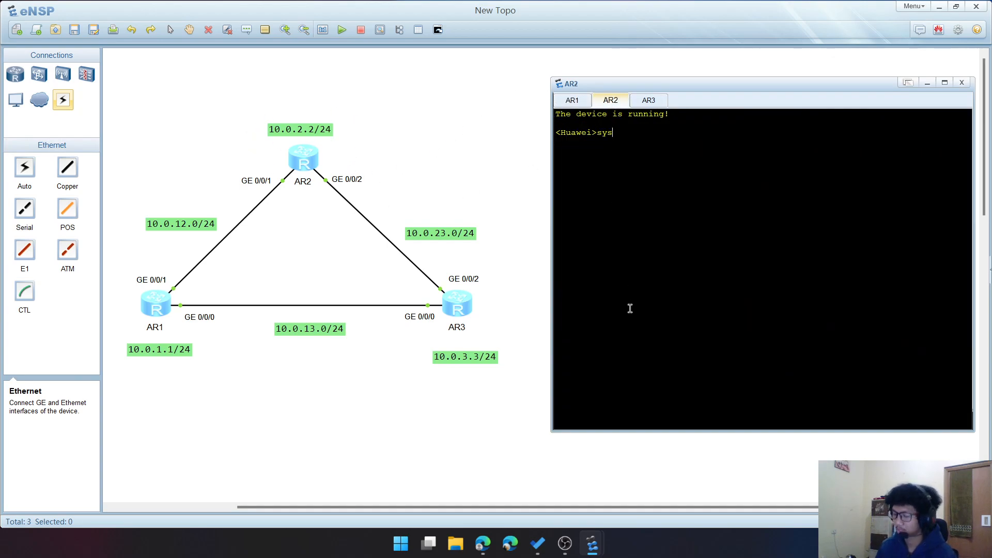
pyautogui.press('Return')
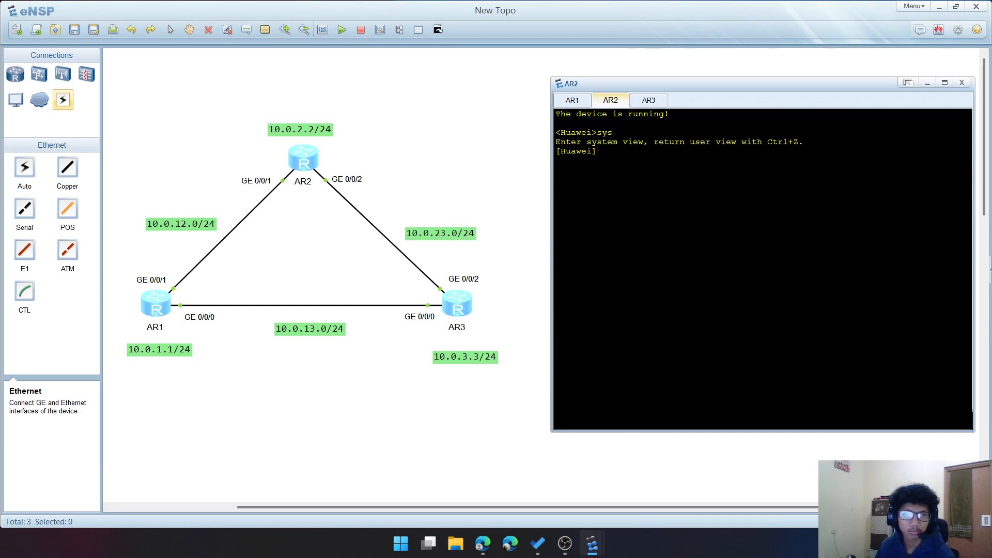
pyautogui.write('sysname')
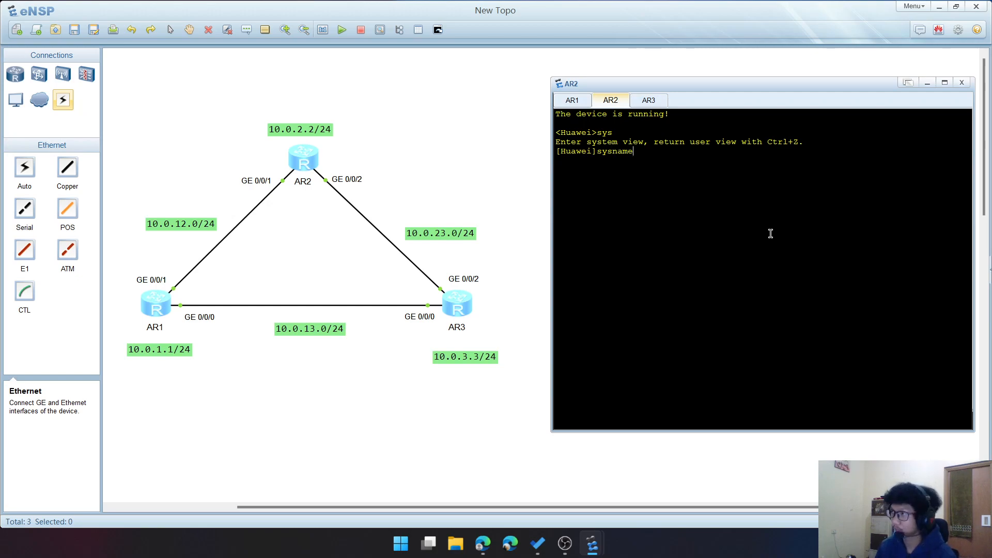
pyautogui.write(' AR2')
pyautogui.press('Return')
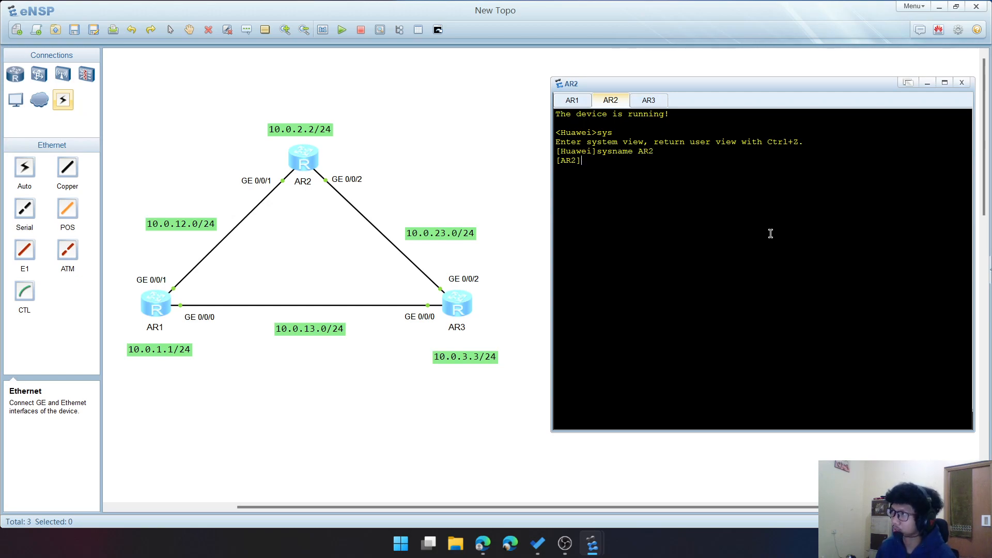
# Assign IP address 10.0.12.2 with mask length 24 to AR2's interface g0/0/1 and quit the interface view
pyautogui.write('interface g')
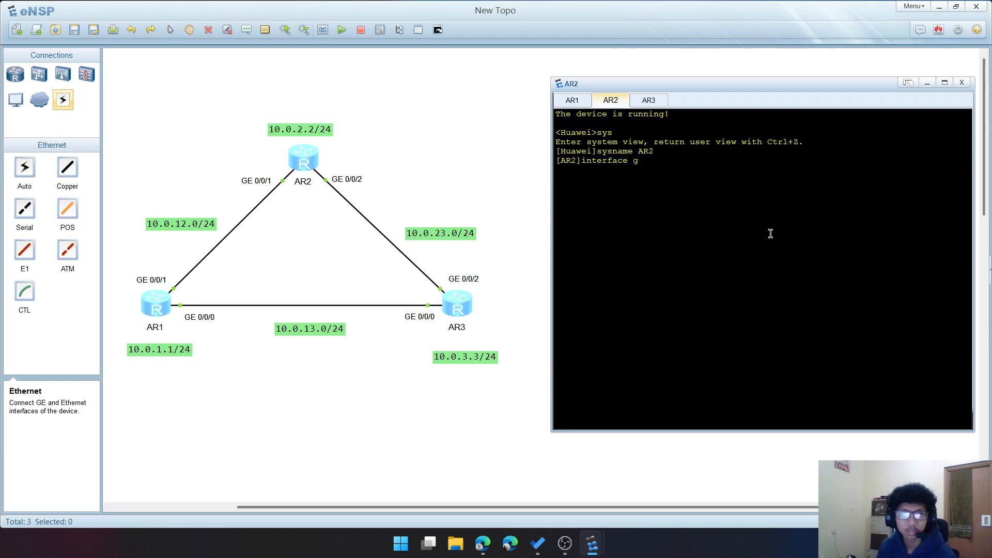
pyautogui.write('0/0/1')
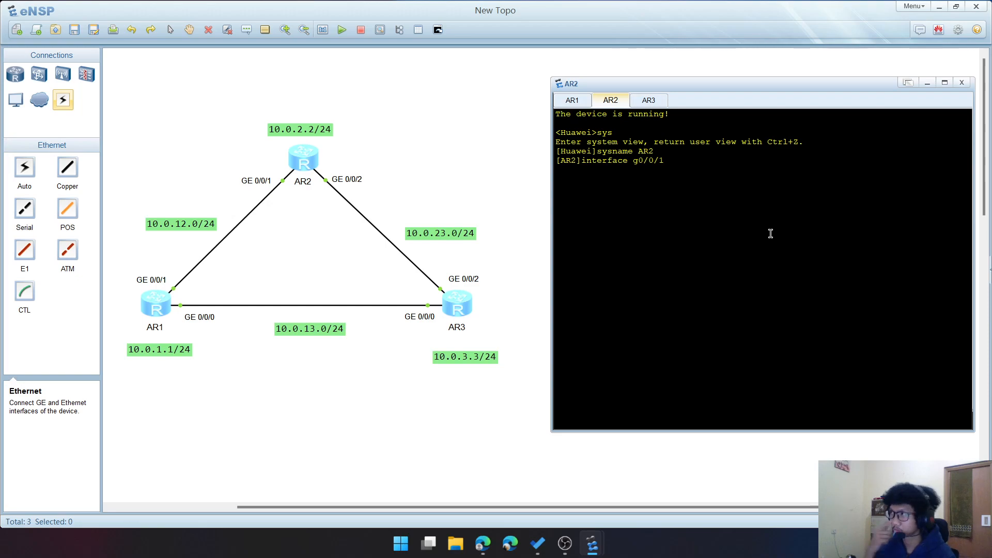
pyautogui.press('Return')
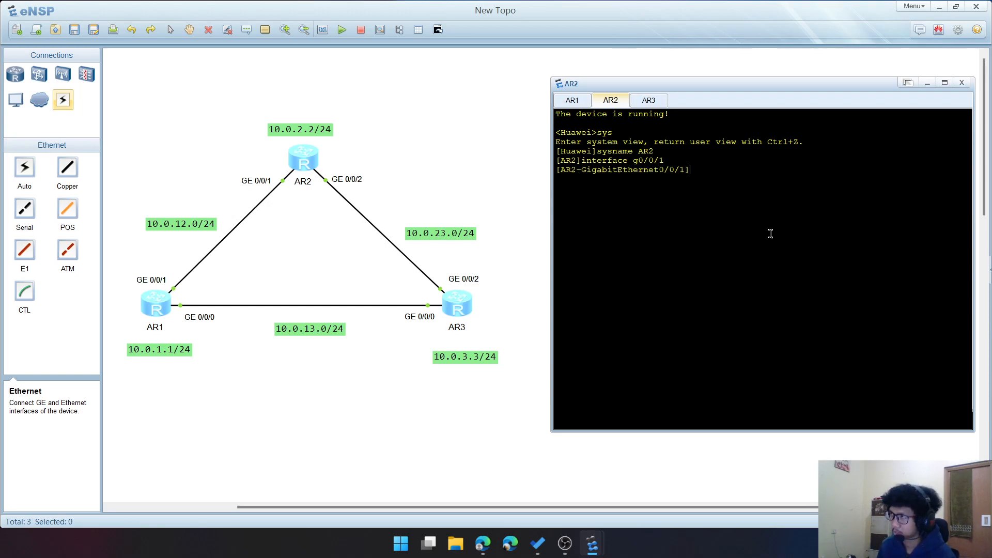
pyautogui.write('ip addres')
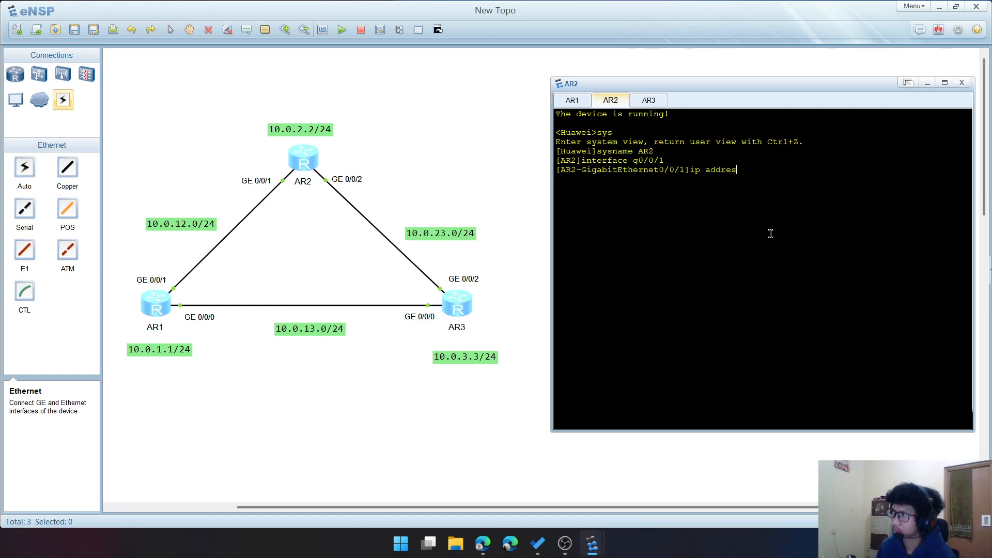
pyautogui.write('s 10.0.12.')
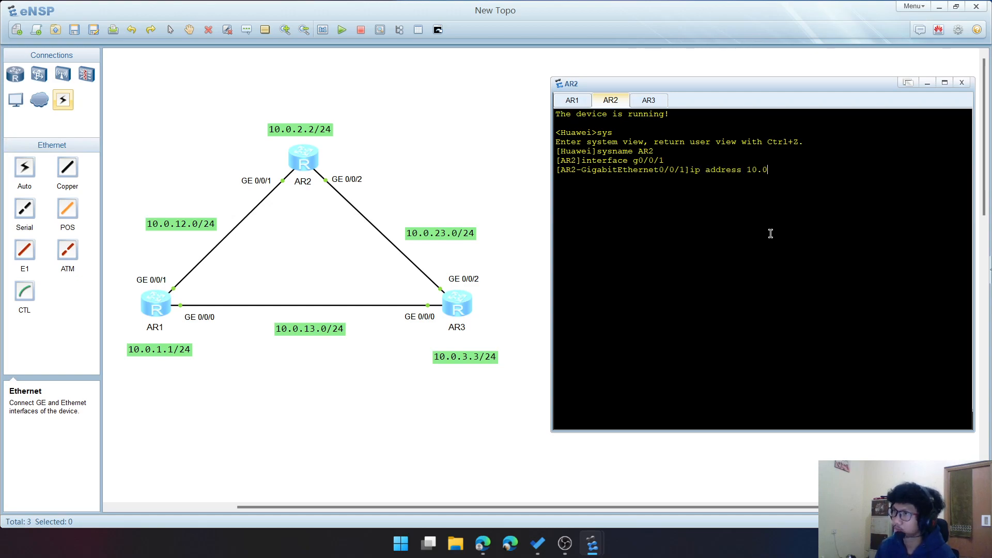
pyautogui.write('24')
pyautogui.press('Return')
pyautogui.write('q')
pyautogui.press('Return')
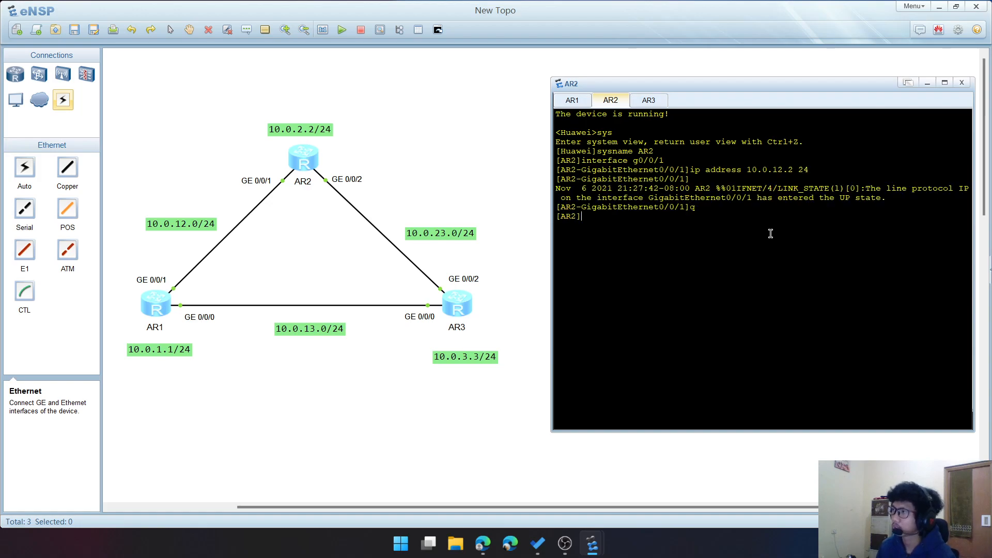
# Assign IP address 10.0.23.2 with mask length 24 to AR2's interface g0/0/2 and quit the interface view
pyautogui.write('interface')
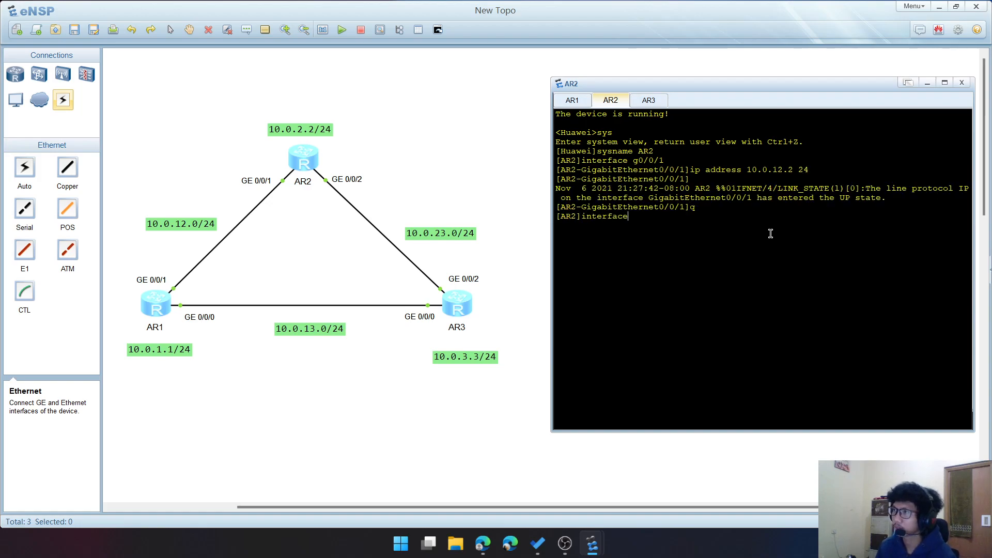
pyautogui.write(' g0/0/2')
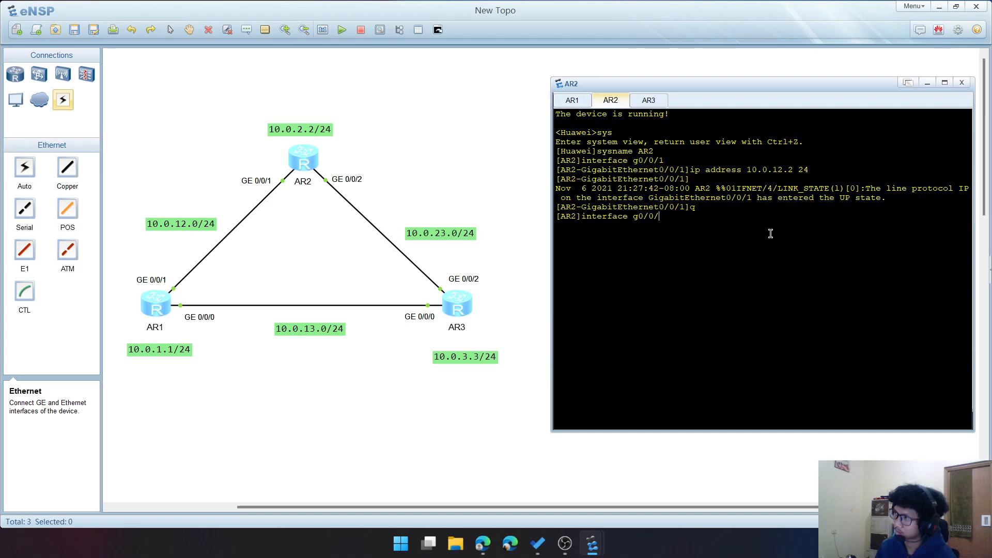
pyautogui.press('Return')
pyautogui.write('ip address ')
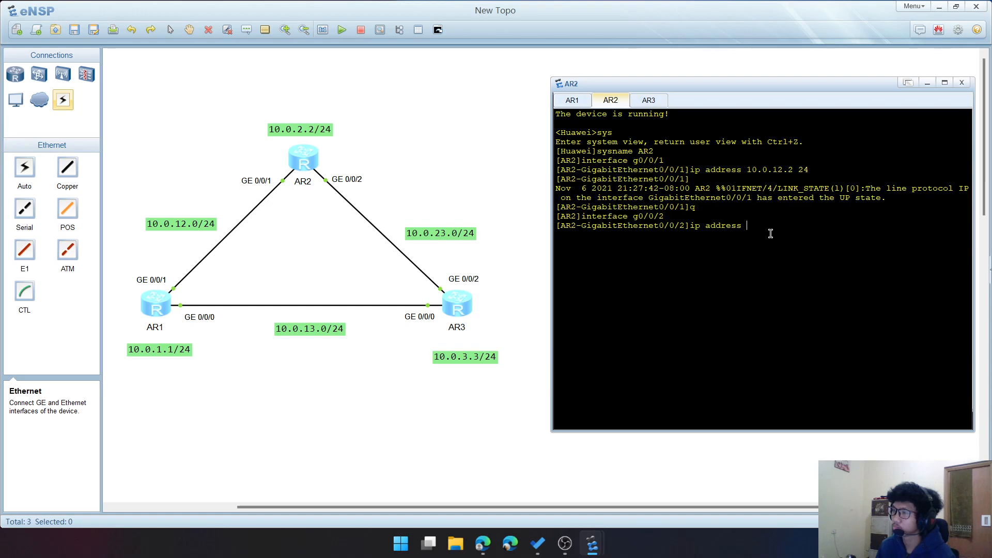
pyautogui.write('10.0.24')
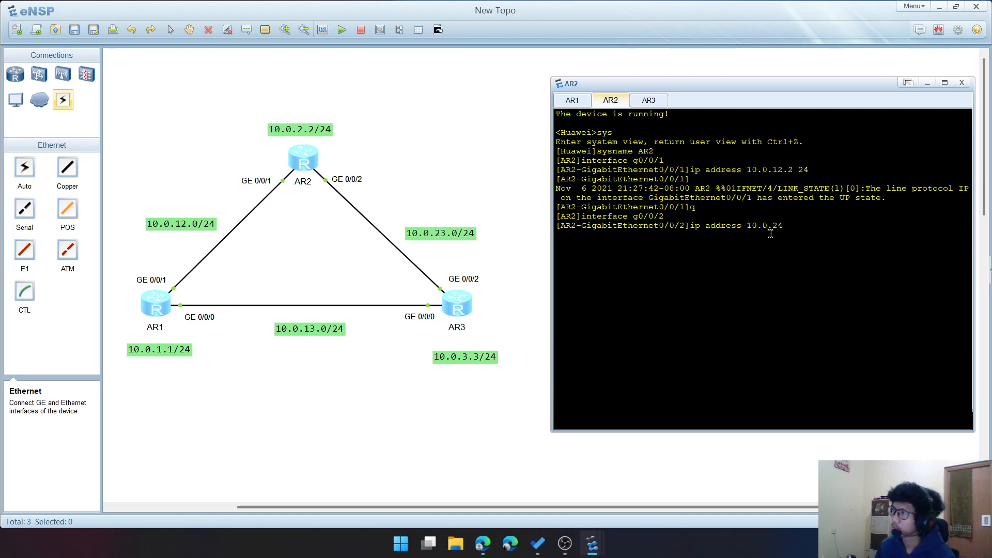
pyautogui.press('BackSpace')
pyautogui.write('3.2 24')
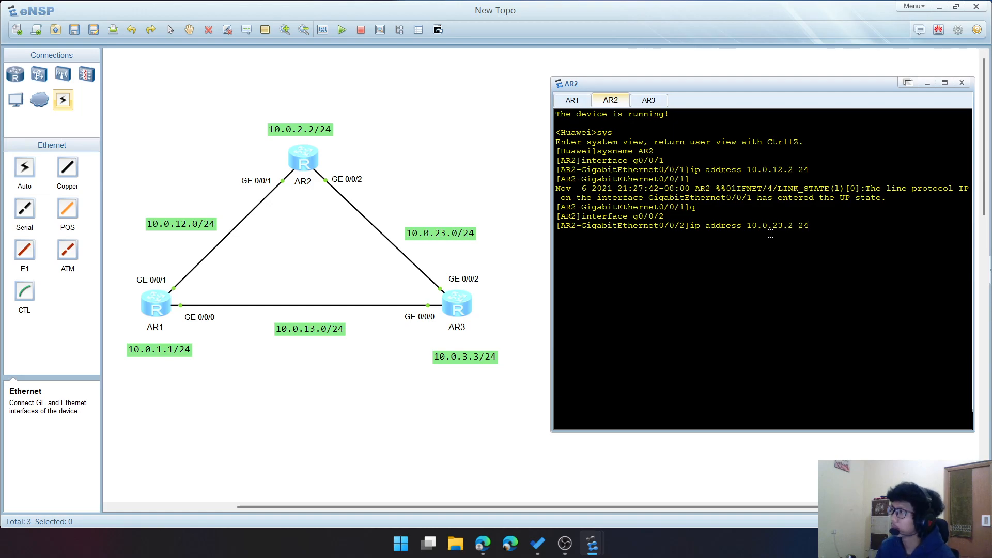
pyautogui.press('Return')
pyautogui.write('q')
pyautogui.press('Return')
# Create loopback0 on AR2 with IP address 10.0.2.2 and mask length 24, and quit the interface view
pyautogui.write('i')
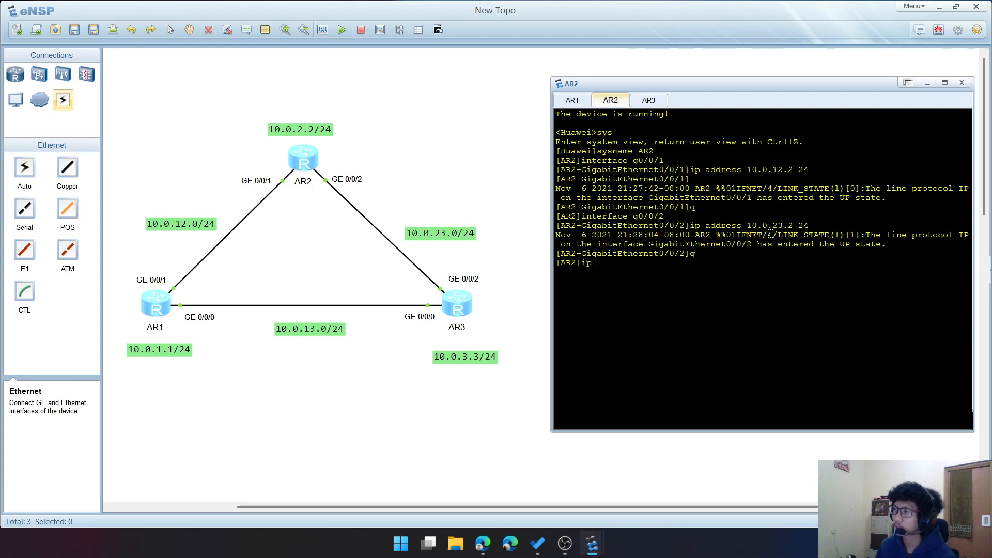
pyautogui.write('nterface loopback')
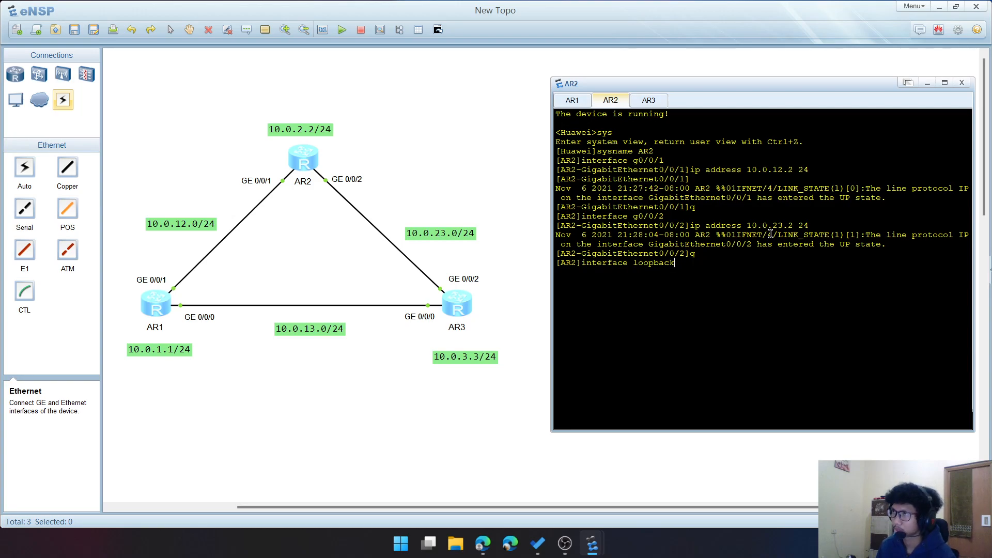
pyautogui.write('0')
pyautogui.press('Return')
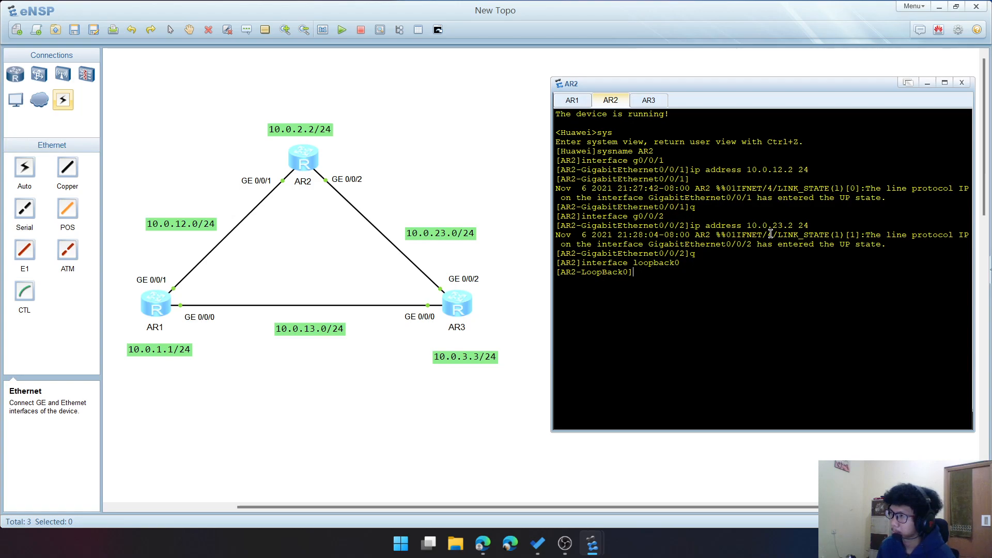
pyautogui.write('ip ad')
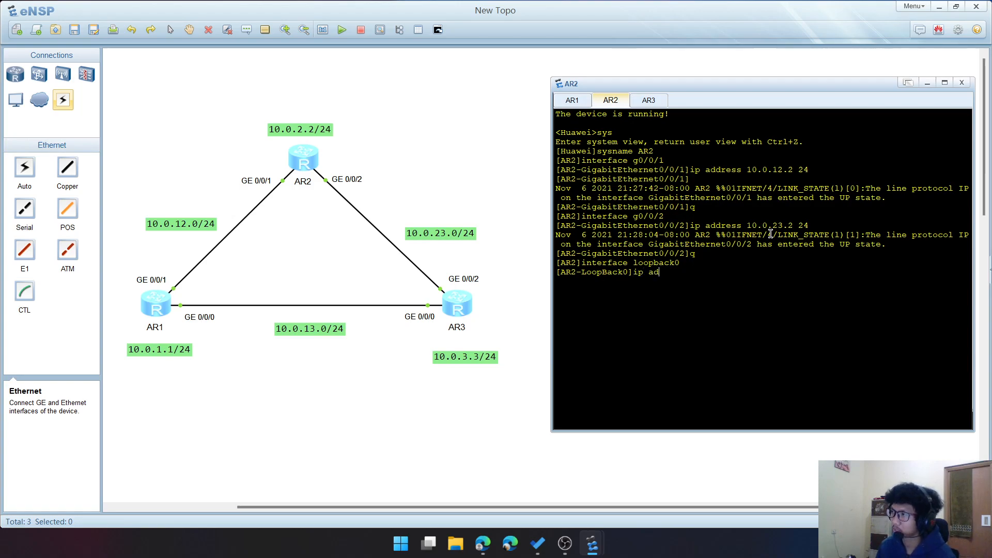
pyautogui.write('dress 10.0.2.2 24')
pyautogui.press('Return')
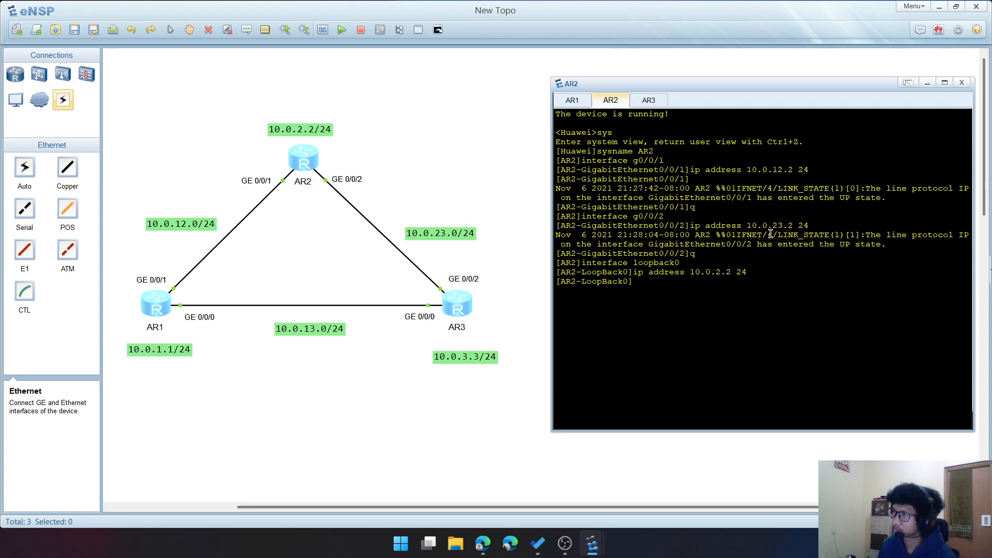
pyautogui.write('q')
pyautogui.press('Return')
# Display AR2's brief IP interface table and check the addresses of g0/0/1, g0/0/2 and LoopBack0
pyautogui.write('dis ip interface brief')
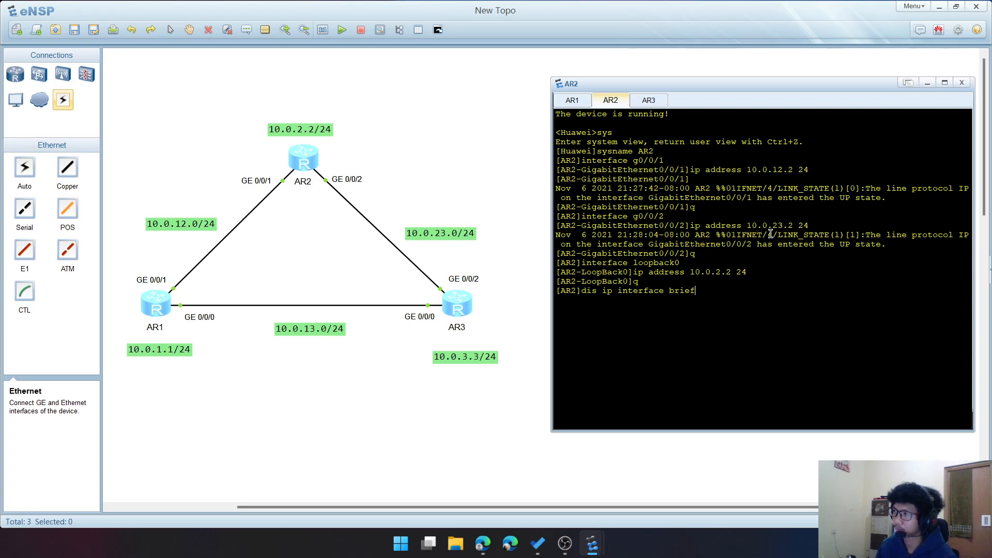
pyautogui.press('Return')
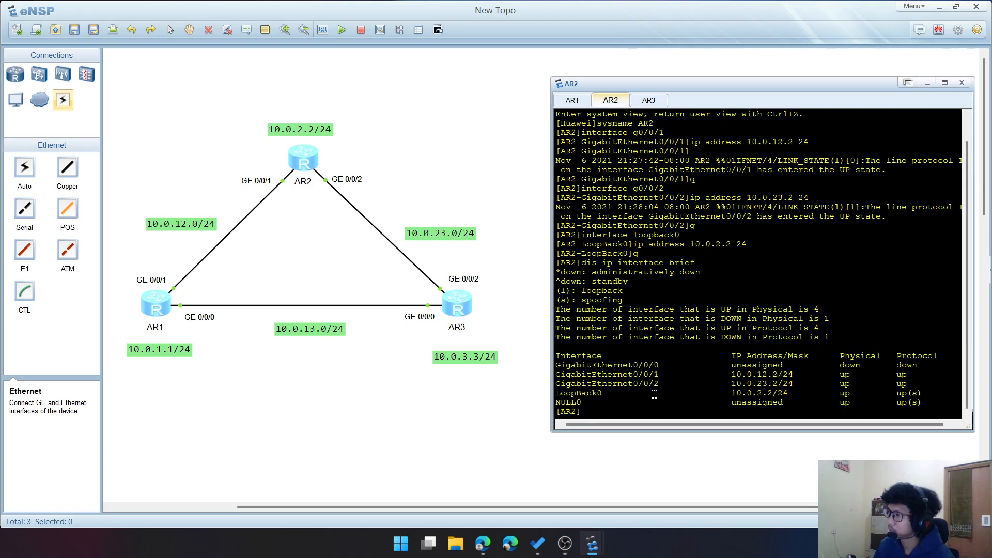
pyautogui.moveTo(602, 374); pyautogui.dragTo(718, 384)
pyautogui.moveTo(610, 394); pyautogui.dragTo(800, 389)
pyautogui.click(800, 389)
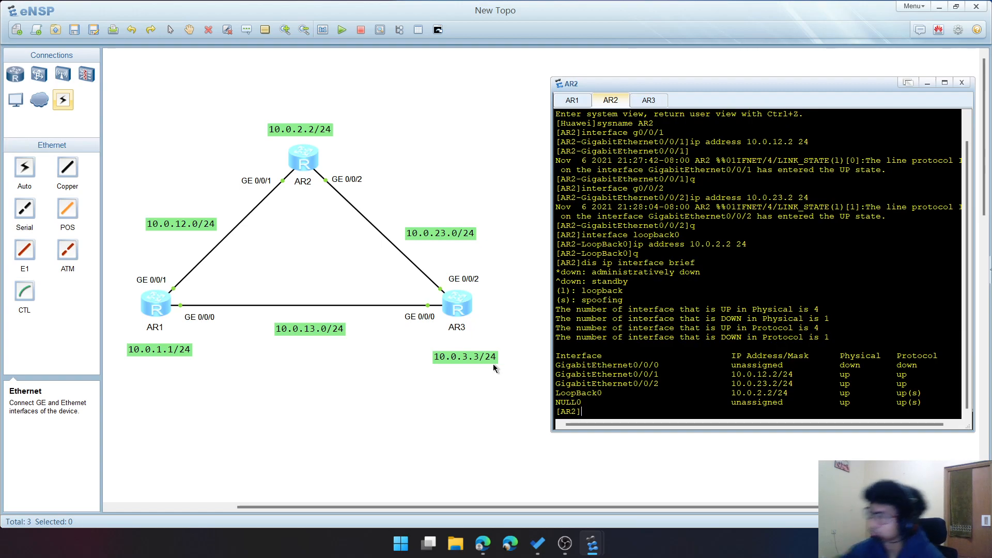
# Enter system view on the AR3 console and set the device name to AR3 with sysname
pyautogui.click(661, 103)
pyautogui.write('sys')
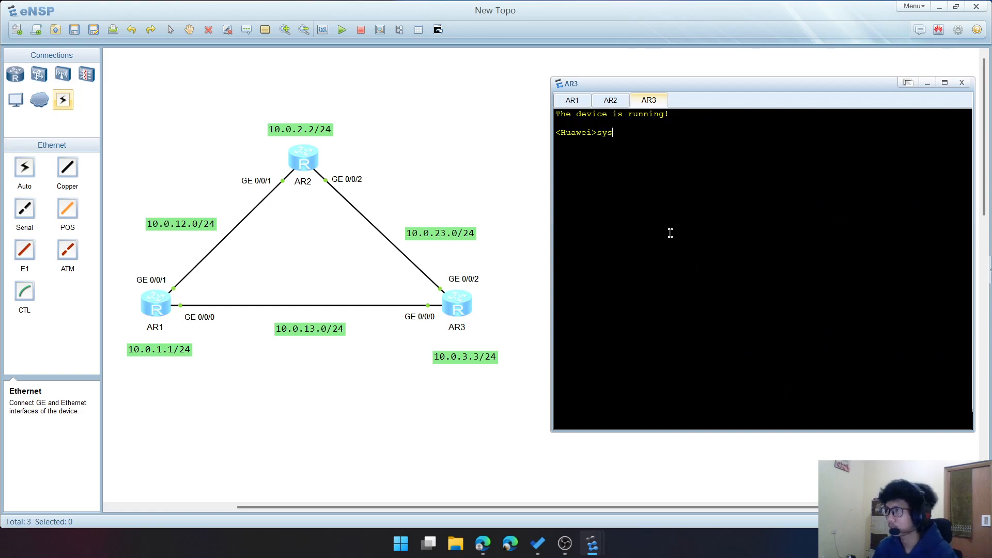
pyautogui.press('Return')
pyautogui.write('sys')
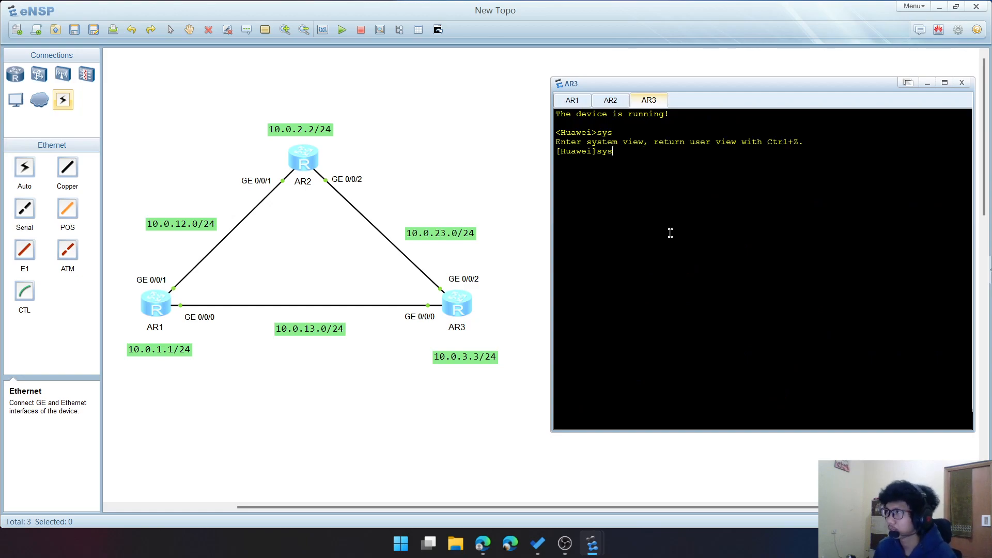
pyautogui.write('name AR3')
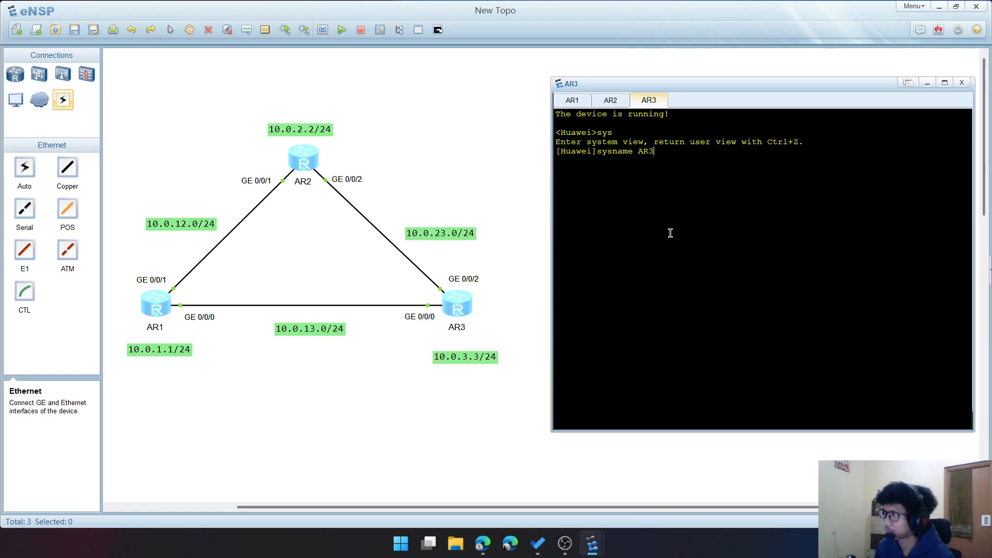
pyautogui.press('Return')
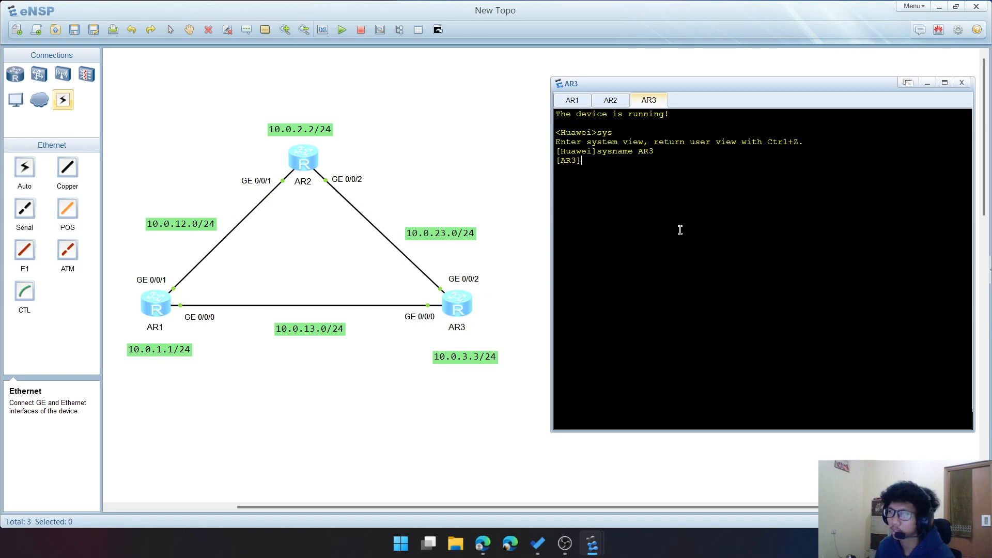
# Assign IP address 10.0.13.3 with mask length 24 to AR3's interface g0/0/0 and quit the interface view
pyautogui.write('i')
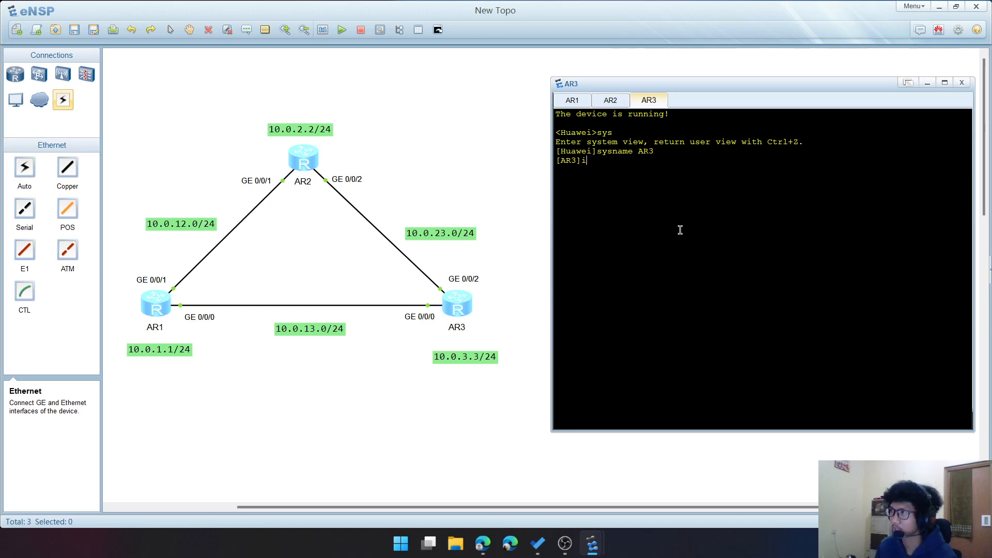
pyautogui.write('nterface g0.')
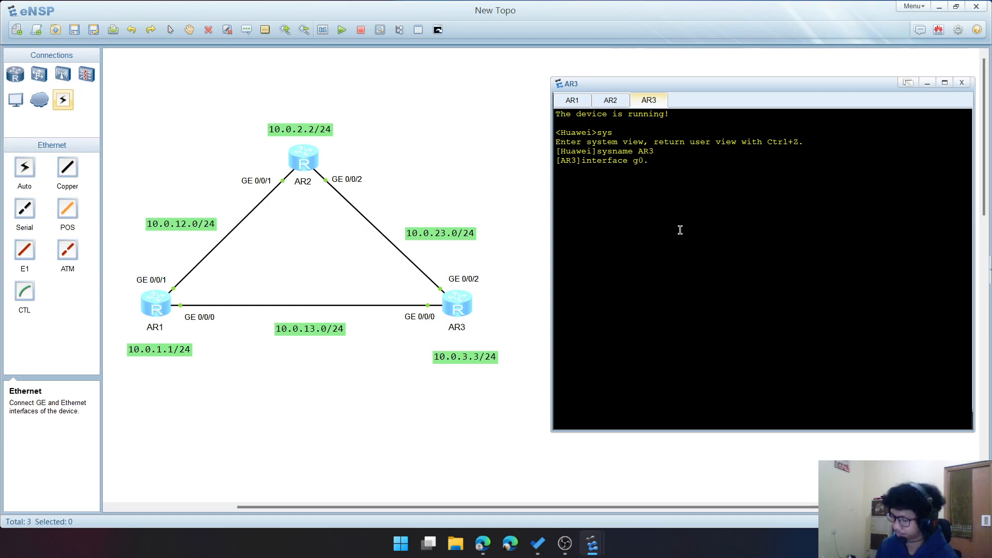
pyautogui.press('BackSpace')
pyautogui.write('/0/0')
pyautogui.press('Return')
pyautogui.write('ip addres 1')
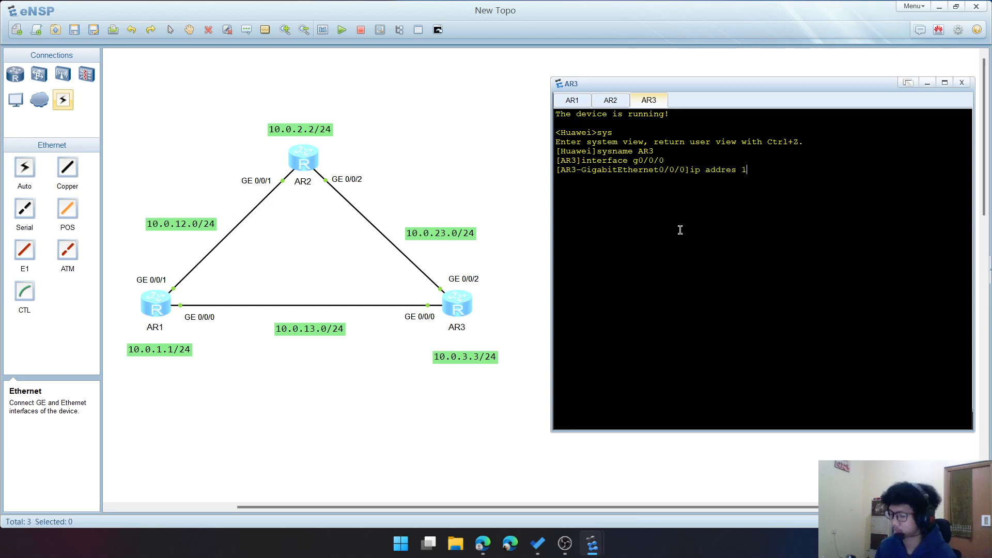
pyautogui.write('0.0.13.')
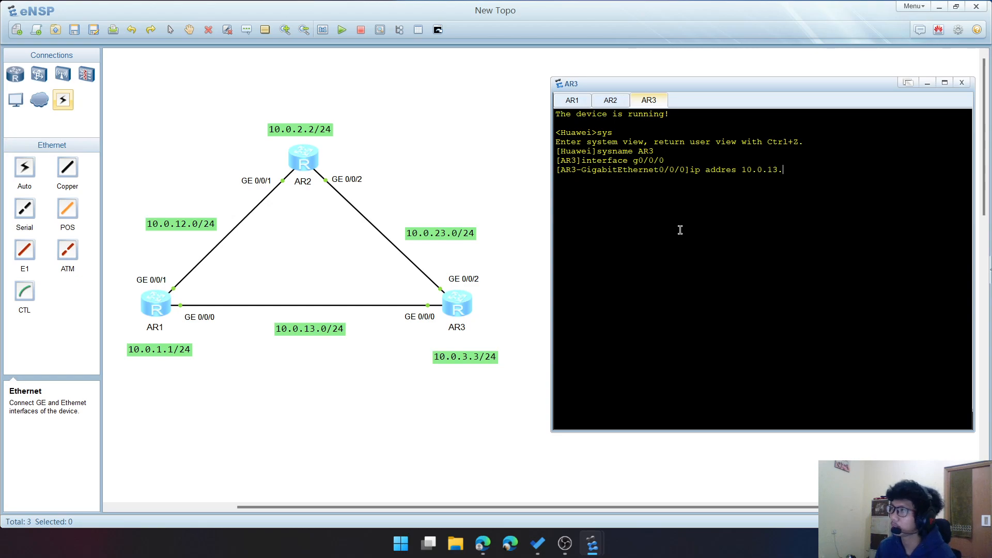
pyautogui.write('3')
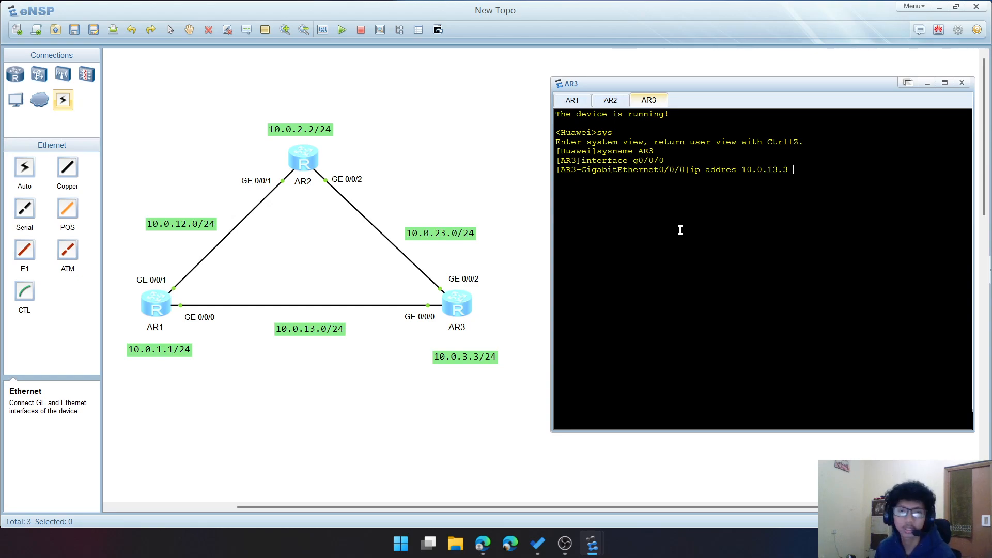
pyautogui.write(' 24')
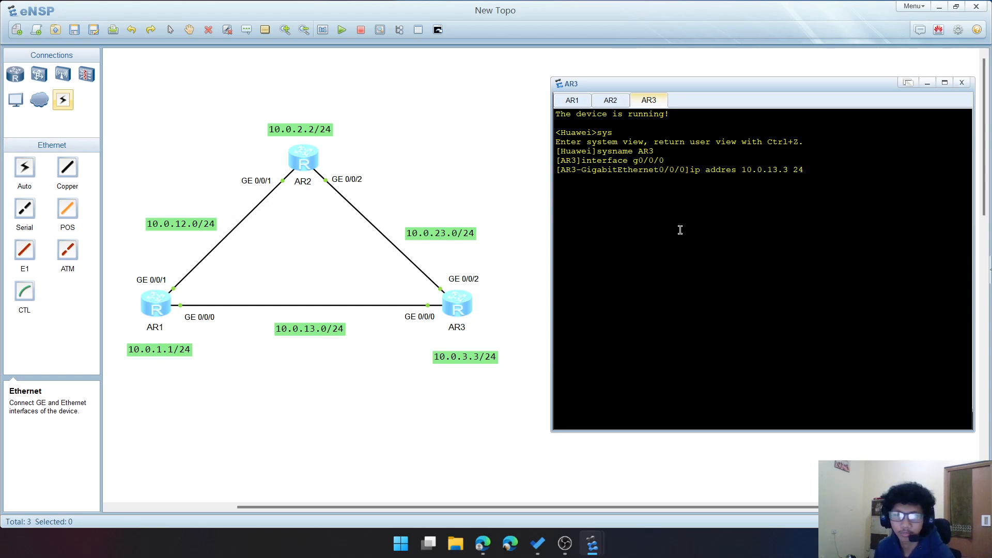
pyautogui.press('Return')
pyautogui.write('q')
pyautogui.press('Return')
# Assign IP address 10.0.23.3 with mask length 24 to AR3's interface g0/0/2 and quit the interface view
pyautogui.write('inte')
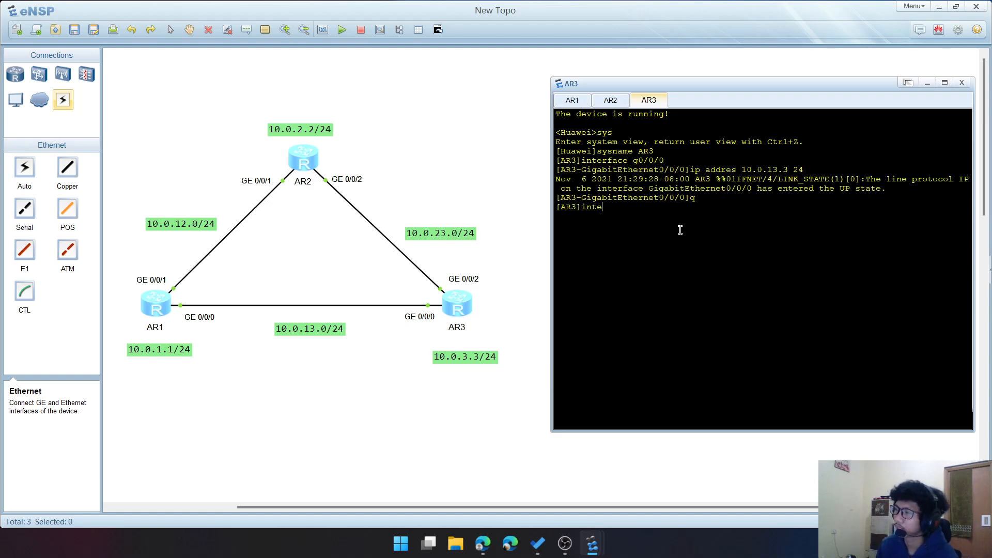
pyautogui.write('rface g')
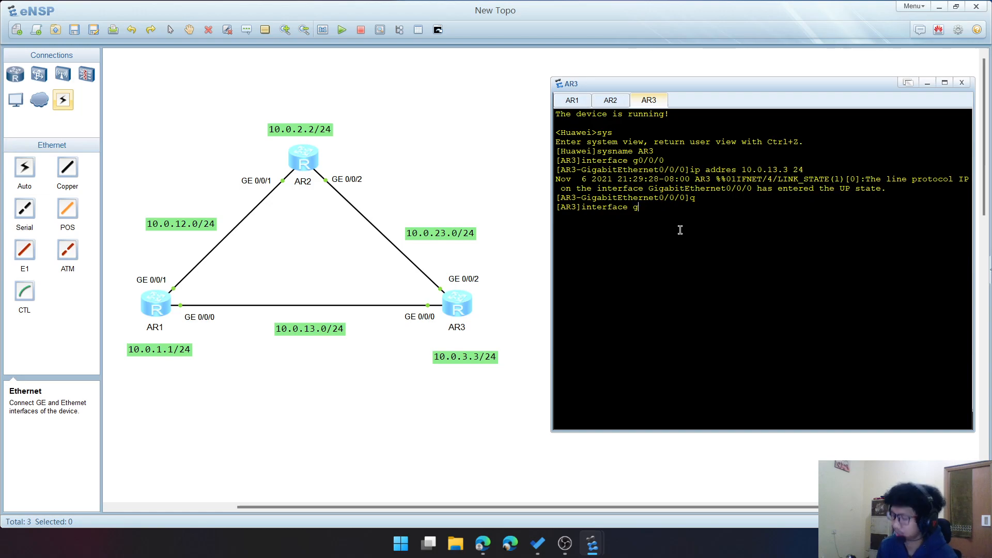
pyautogui.write('/')
pyautogui.press('BackSpace')
pyautogui.write('/')
pyautogui.press('BackSpace')
pyautogui.write('0/0/2')
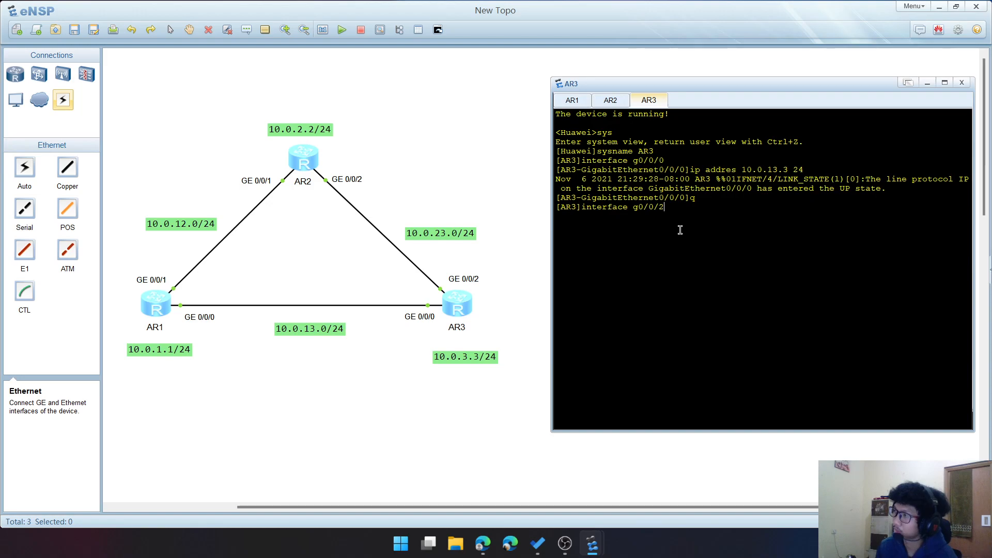
pyautogui.press('Return')
pyautogui.write('ip a')
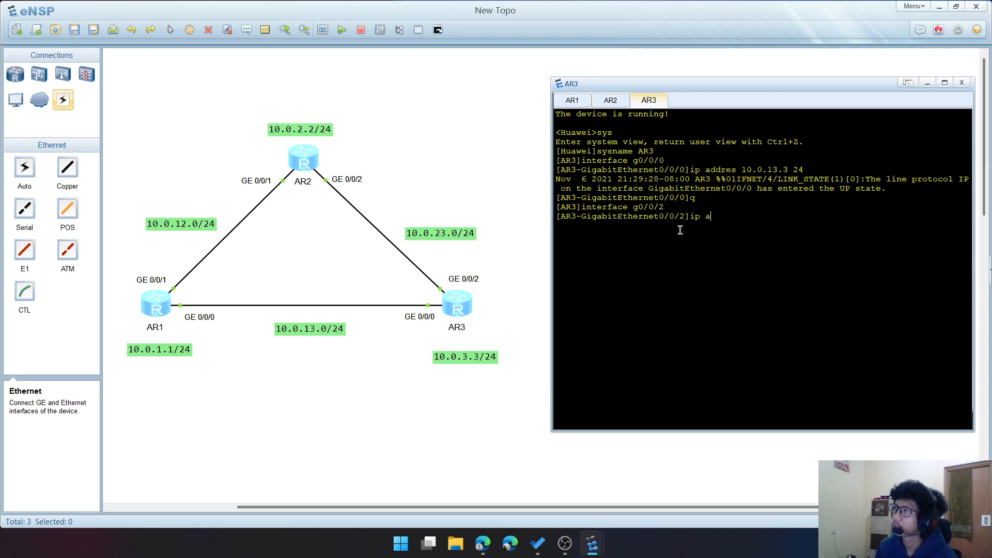
pyautogui.write('ddress 10.0.2')
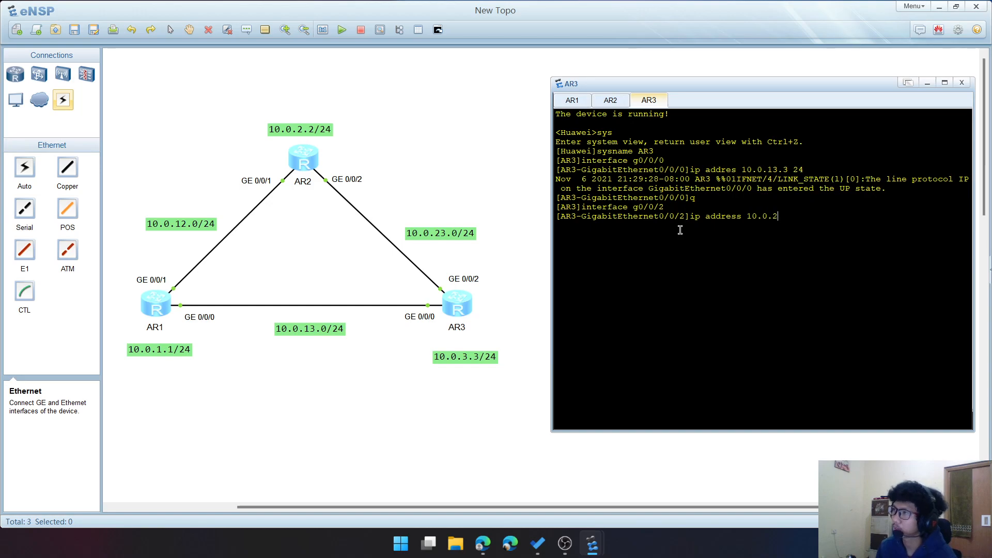
pyautogui.write('3.3')
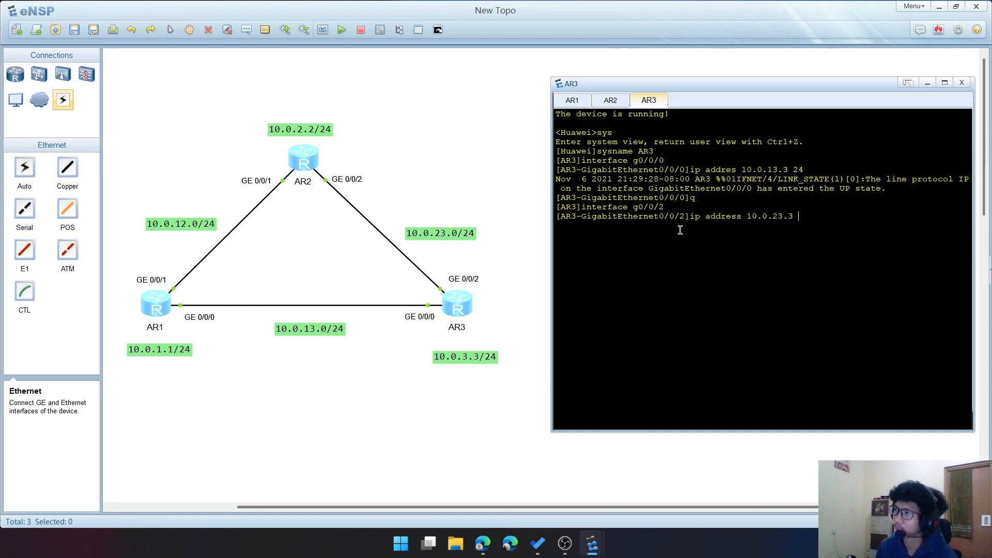
pyautogui.write(' 24')
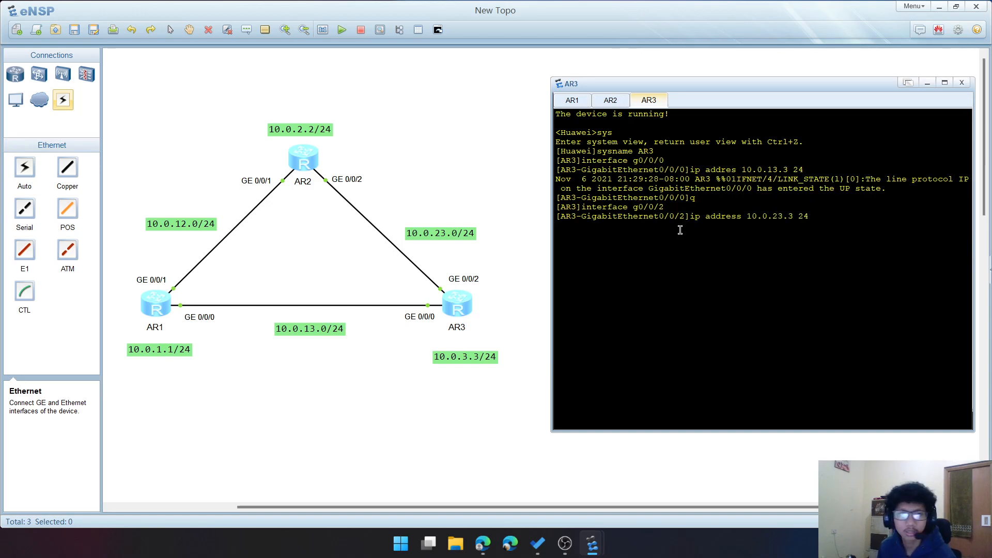
pyautogui.press('Return')
pyautogui.write('q')
pyautogui.press('Return')
# Create loopback0 on AR3 and assign it IP address 10.0.3.3 with mask length 24
pyautogui.write('interf')
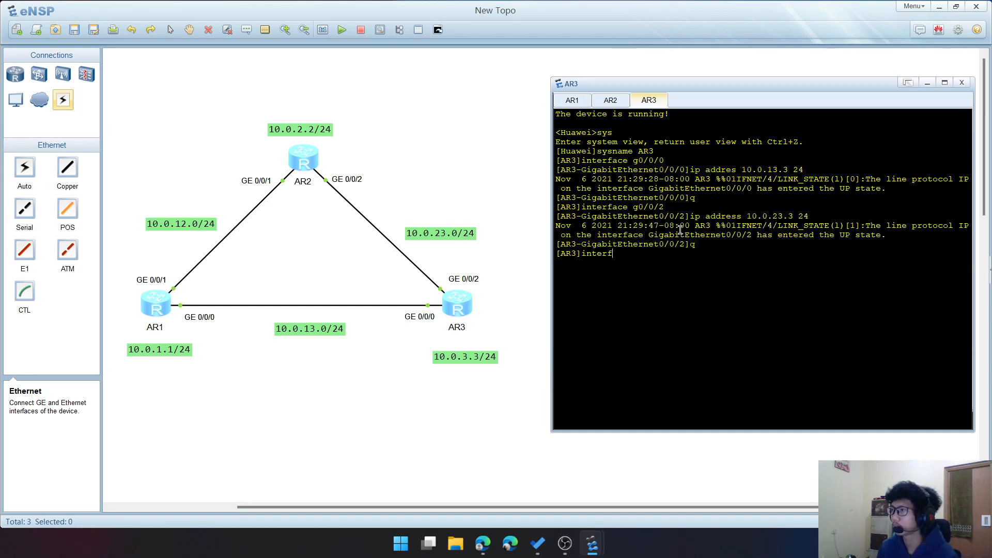
pyautogui.write('ace loopback0')
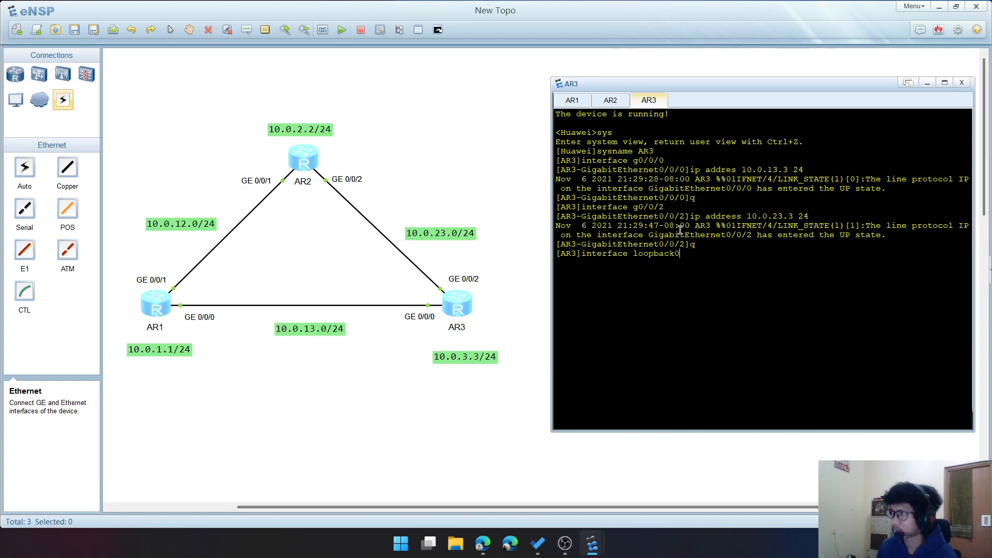
pyautogui.press('Return')
pyautogui.write('ip addre')
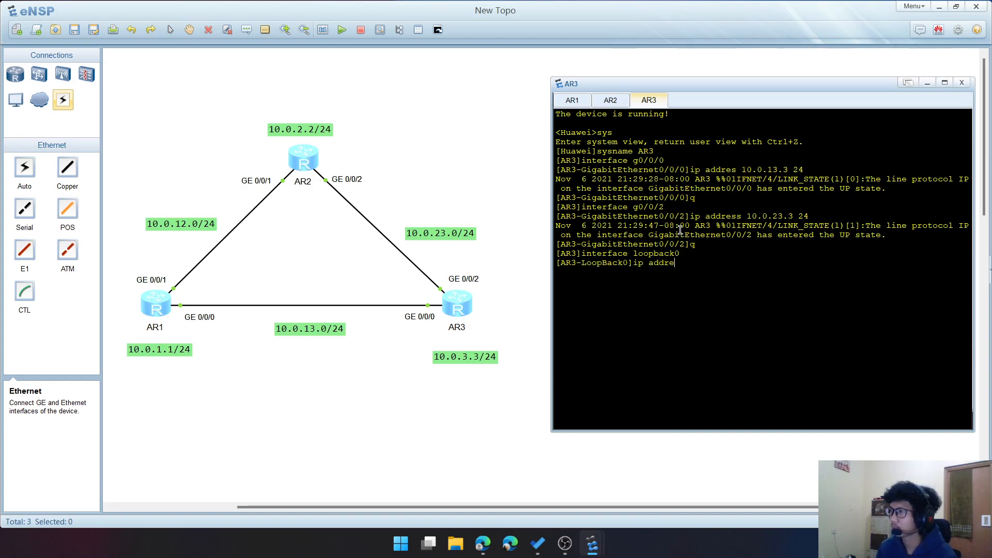
pyautogui.write('ss 10.0.3.3 24')
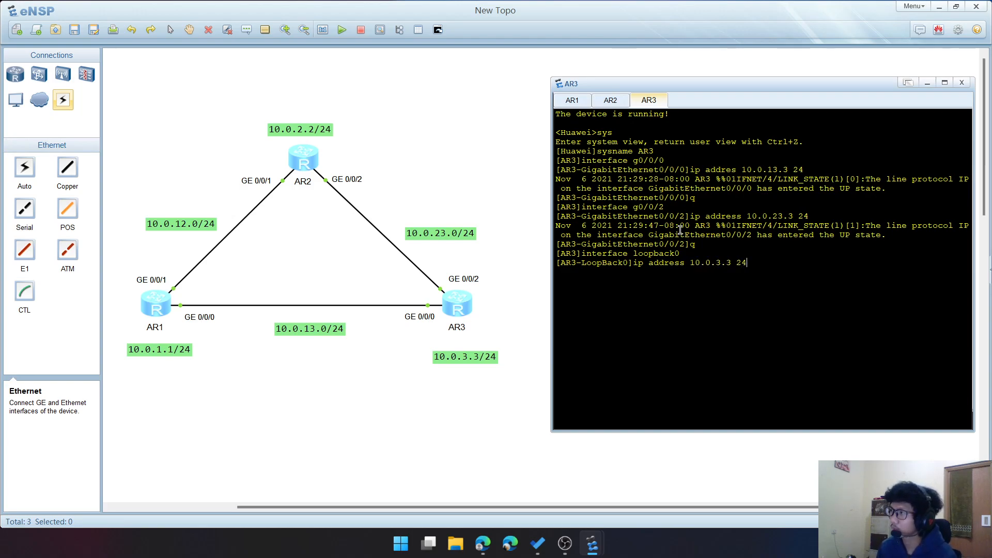
pyautogui.press('Return')
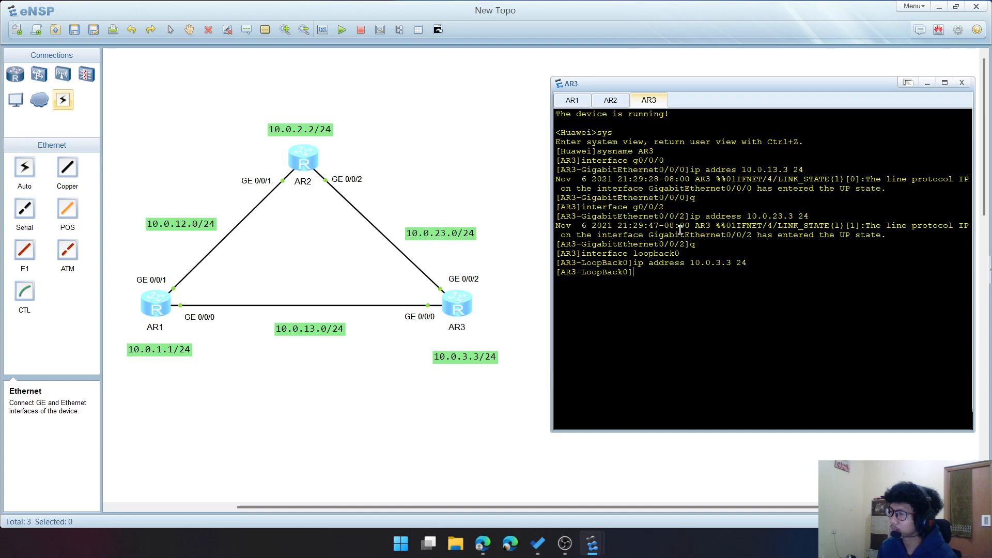
# Quit AR3's loopback0 view and display the brief IP interface summary with dis ip interface brief
pyautogui.write('q')
pyautogui.press('Return')
pyautogui.write('dis ')
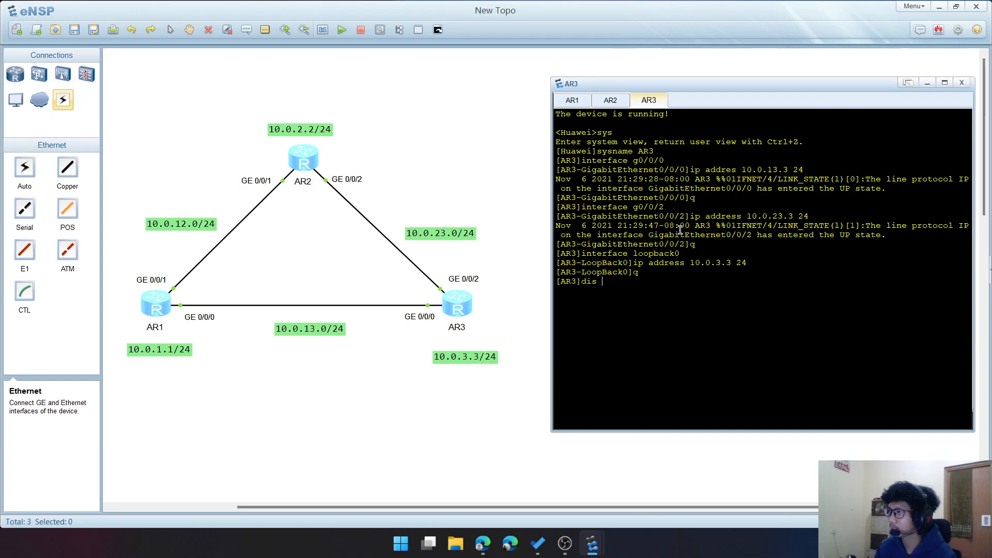
pyautogui.write('ip interface brief')
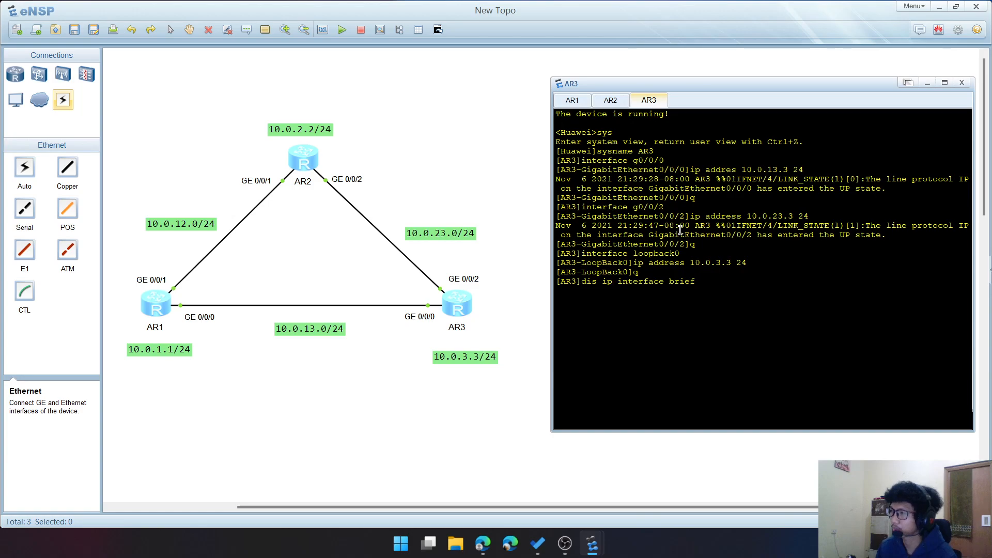
pyautogui.press('Return')
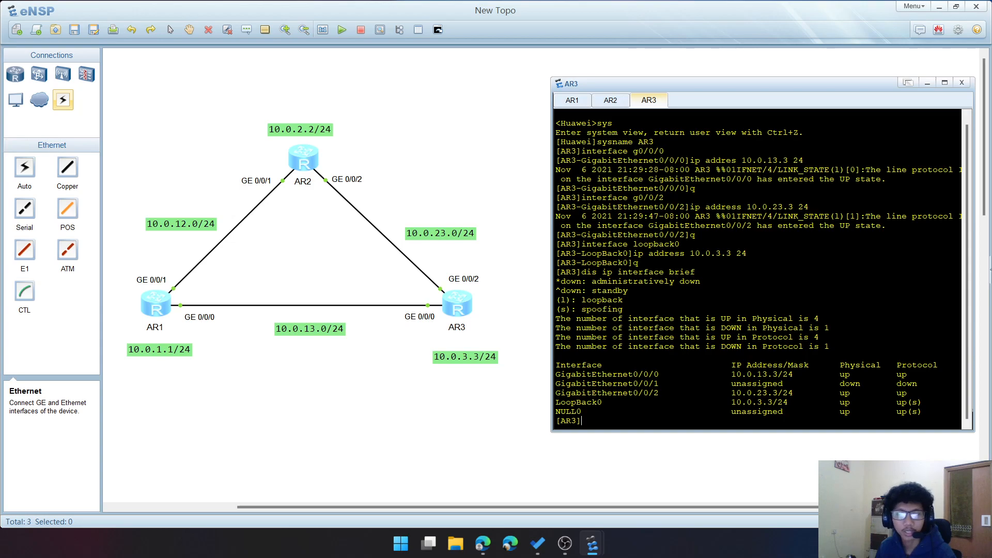
# Test connectivity from the AR1 console by pinging AR2 at 10.0.12.2
pyautogui.hotkey('alt', 'Tab')
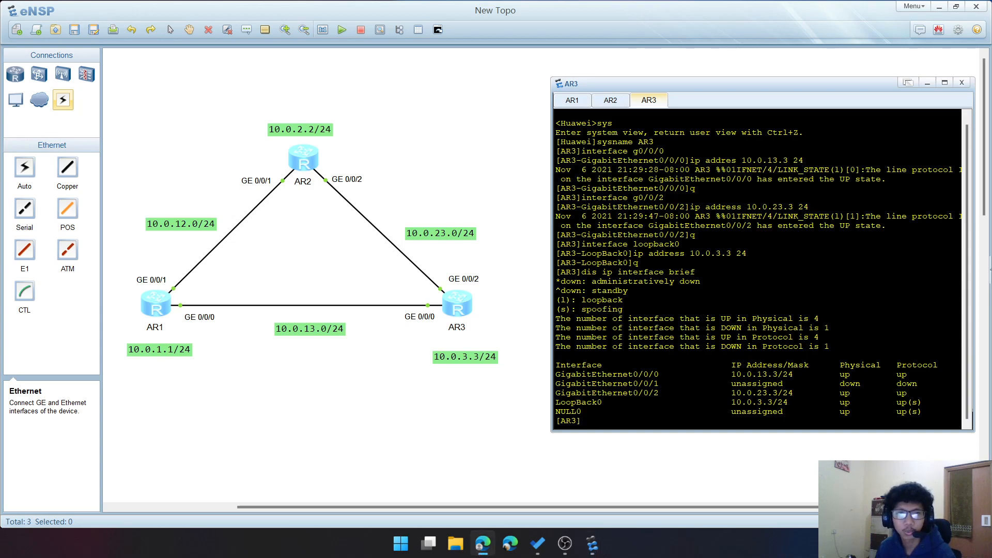
pyautogui.click(576, 100)
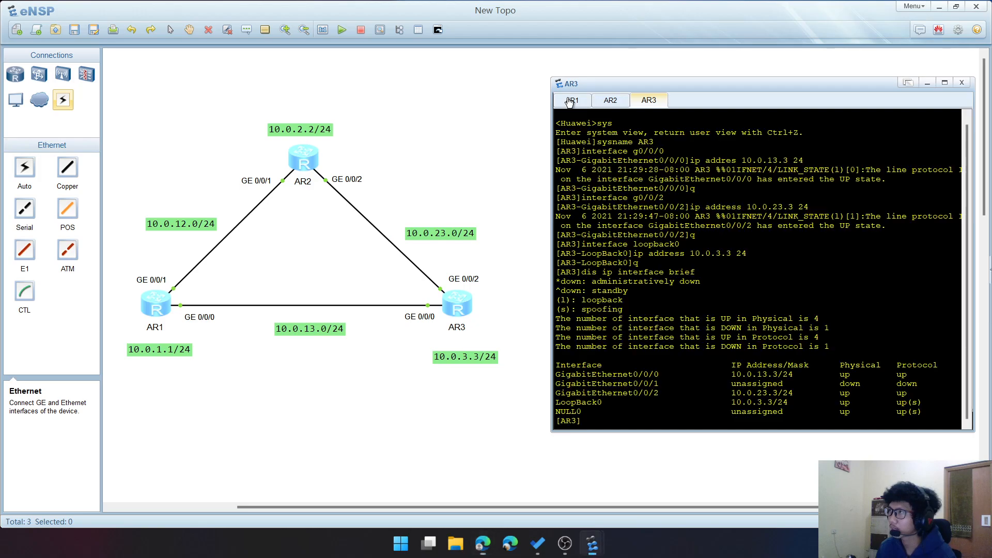
pyautogui.write('ping ')
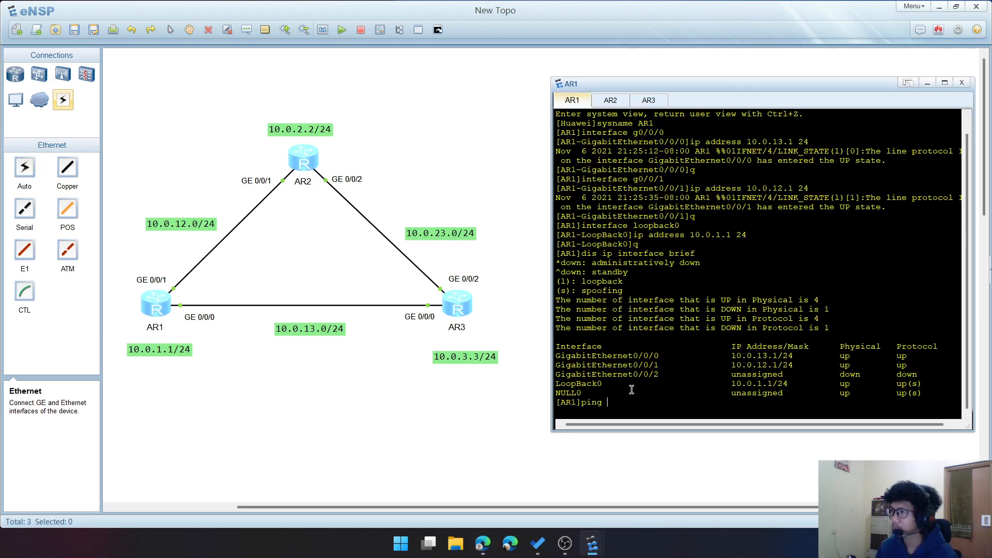
pyautogui.write('10.')
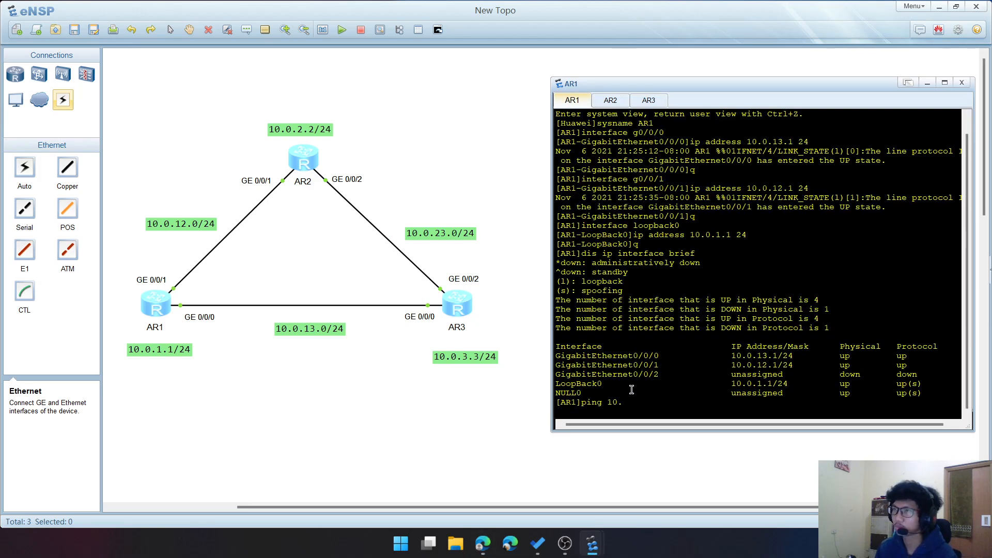
pyautogui.write('0.12.2')
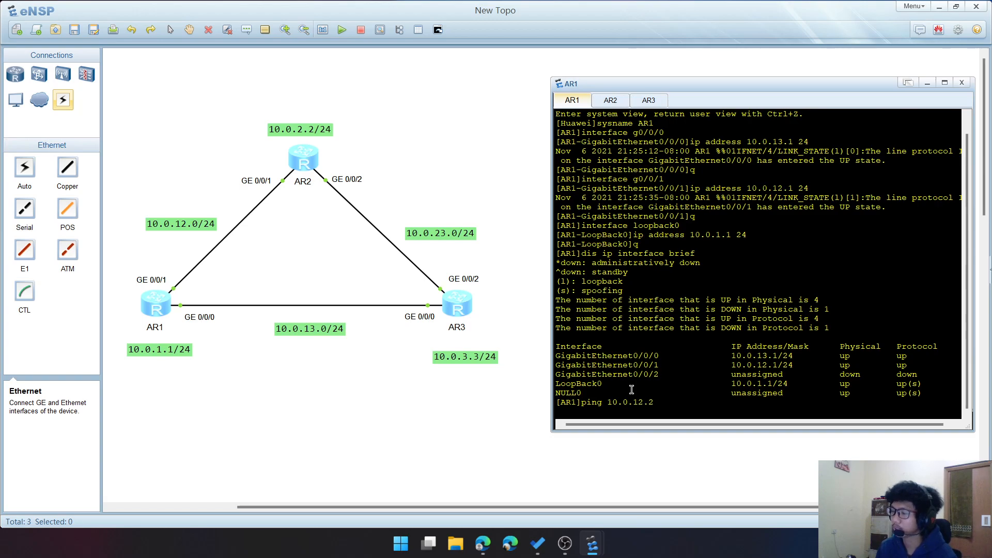
pyautogui.press('Return')
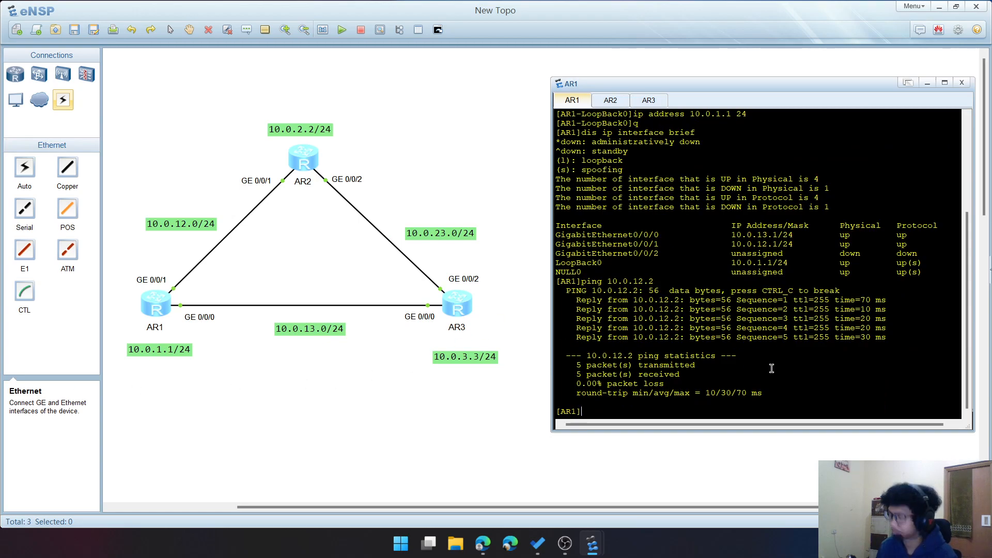
# Ping AR3's address 10.0.13.3 from the AR1 console
pyautogui.write('ping ')
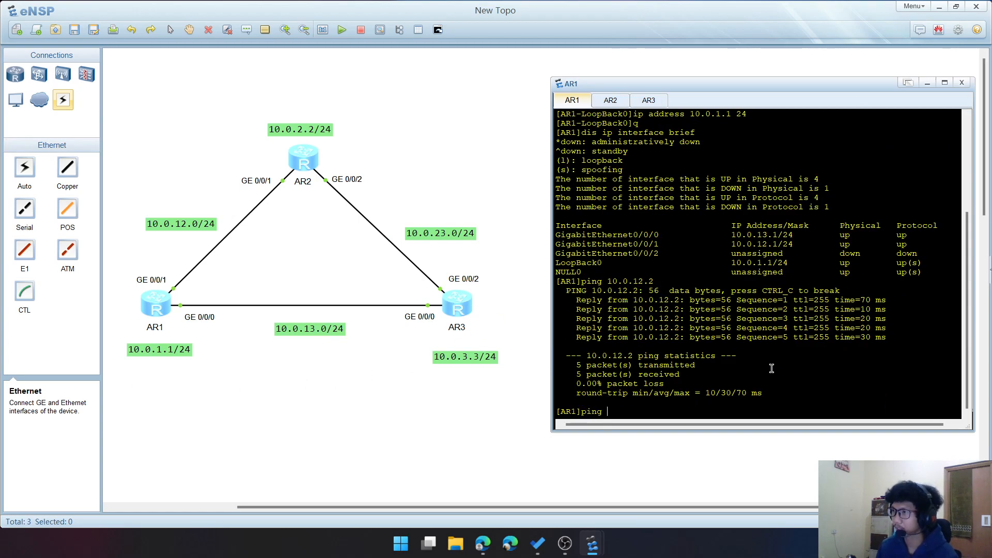
pyautogui.write('10.0')
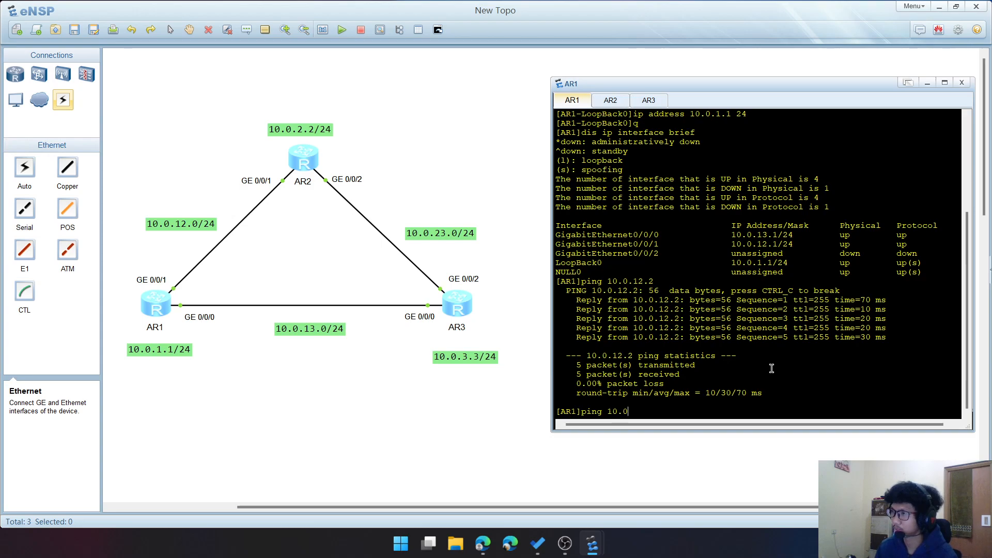
pyautogui.write('.13.3')
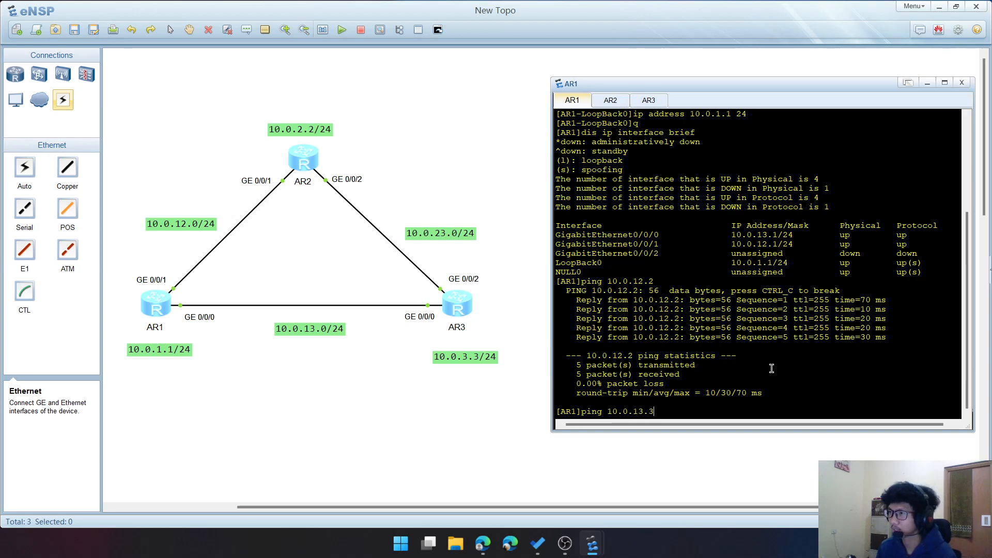
pyautogui.press('Return')
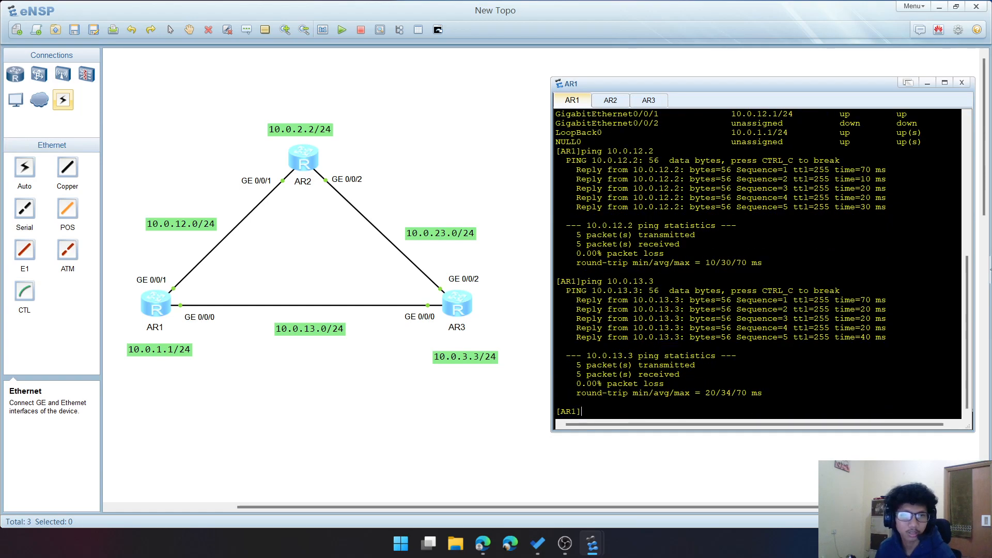
# Switch to the AR2 console and ping AR3 at 10.0.23.3
pyautogui.click(610, 100)
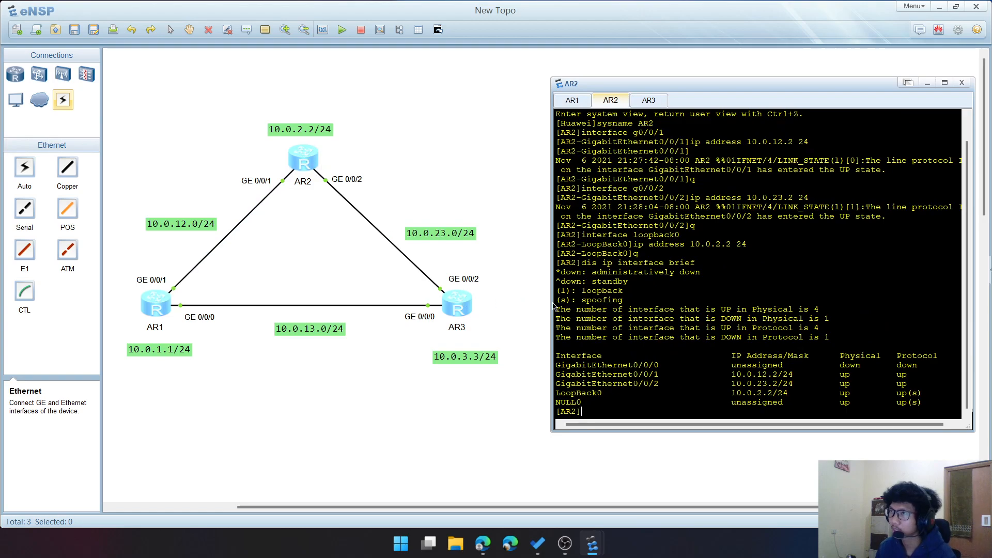
pyautogui.write('ping ')
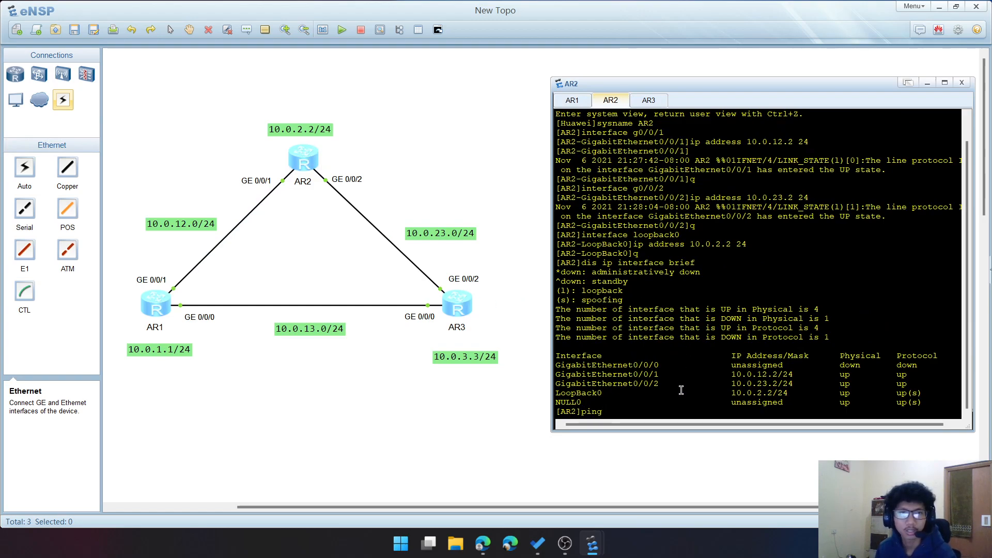
pyautogui.write('10.')
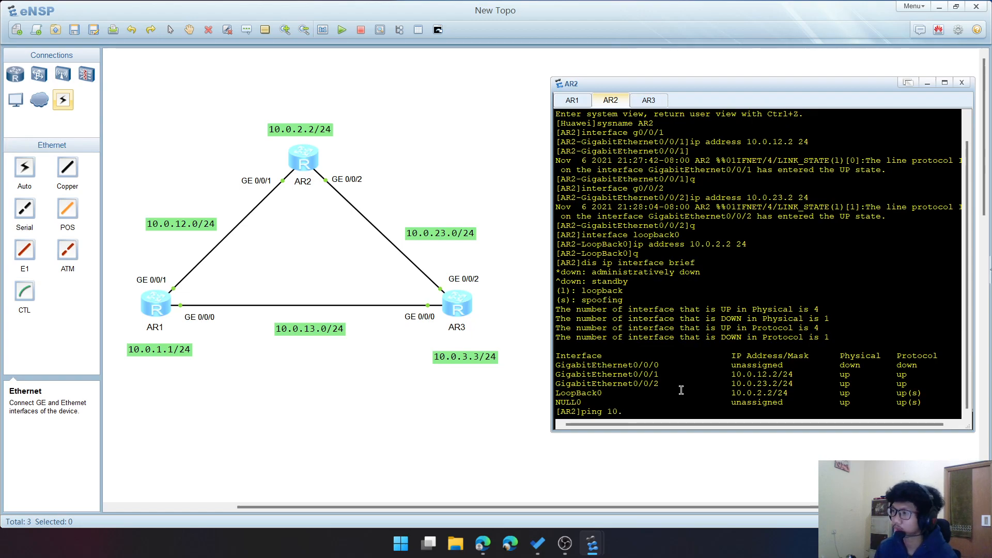
pyautogui.write('0.23.3')
pyautogui.press('Return')
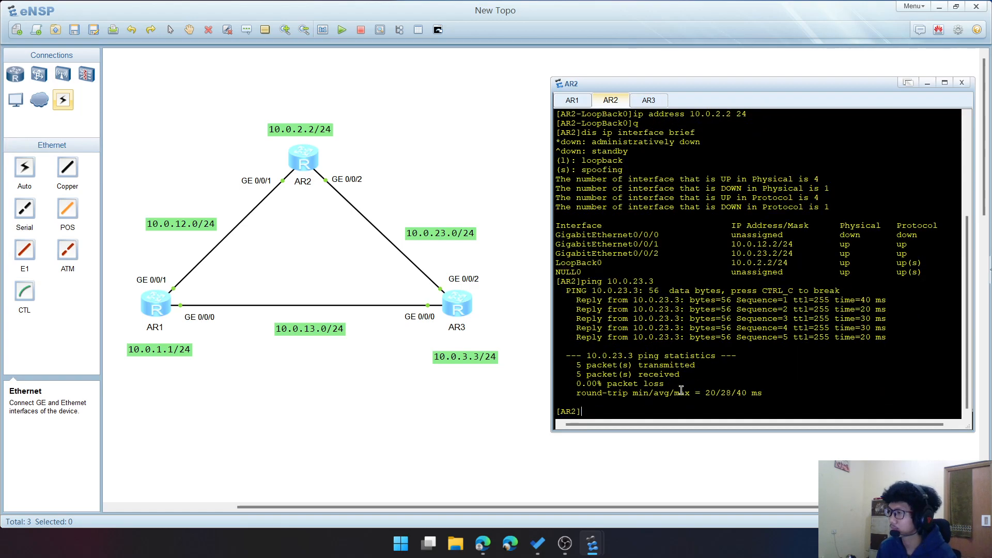
# Ping AR1's address 10.0.12.1 from the AR2 console
pyautogui.write('ping 10.0.12.')
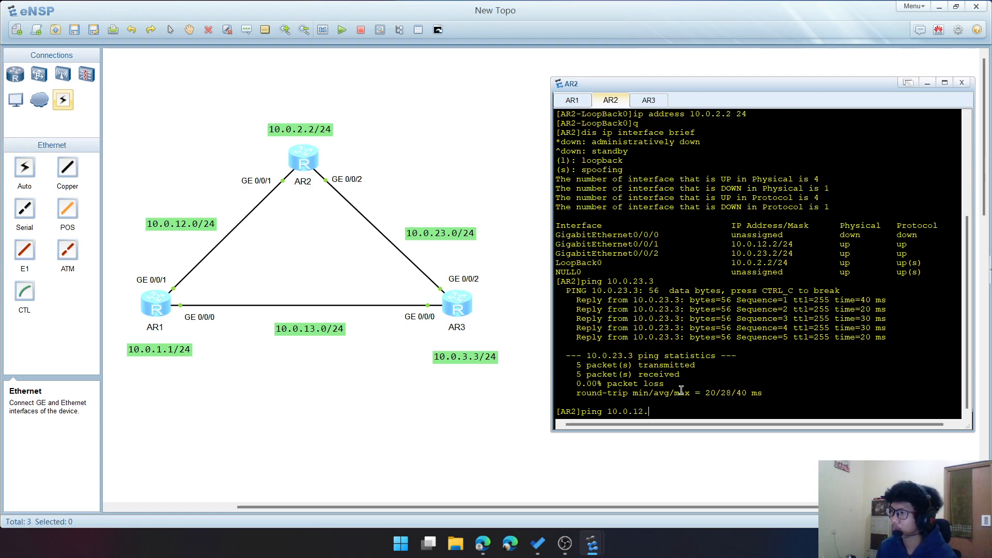
pyautogui.write('1')
pyautogui.press('Return')
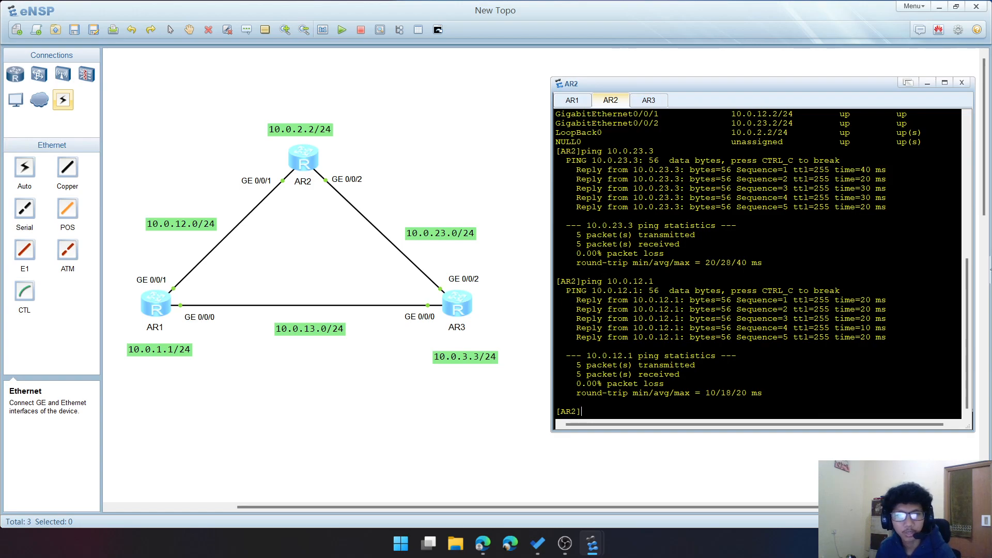
# Switch to the HCIA lab guide PDF in the browser and review the R2 ping tests on page 61
pyautogui.hotkey('alt', 'Tab')
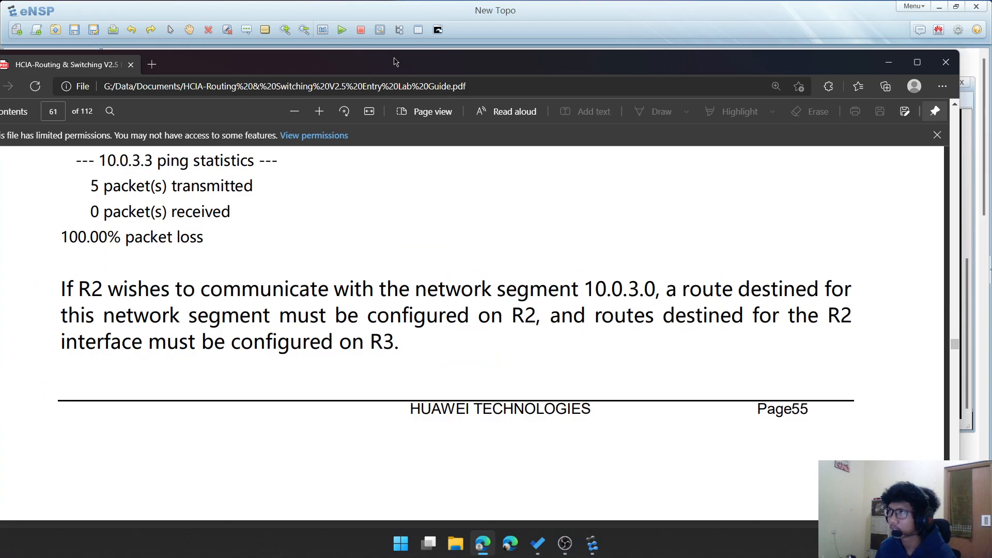
pyautogui.scroll(-3, 420, 275)
pyautogui.keyDown('ctrl'); pyautogui.scroll(-1, 420, 275); pyautogui.keyUp('ctrl')
pyautogui.scroll(-3, 420, 276)
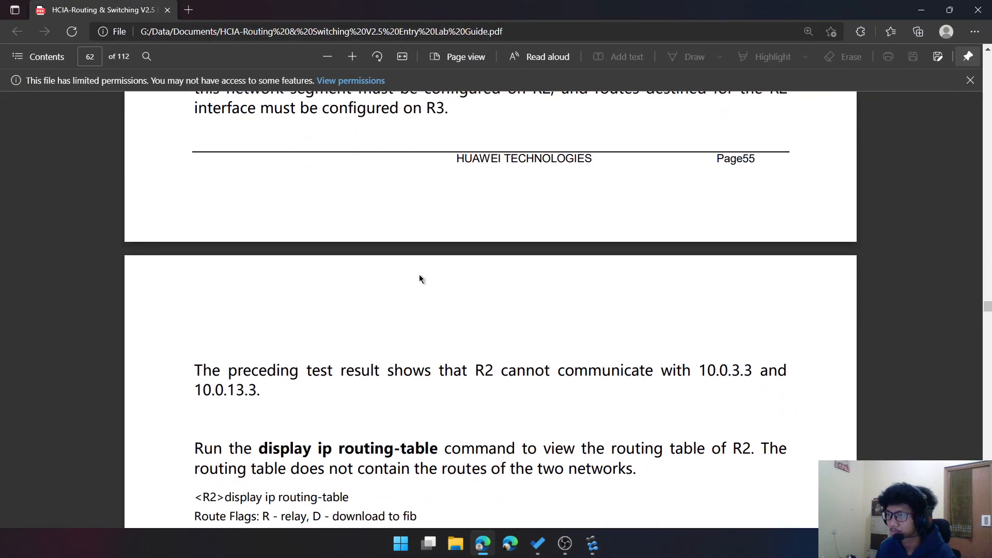
pyautogui.scroll(10, 420, 276)
pyautogui.moveTo(247, 201); pyautogui.dragTo(391, 202)
pyautogui.click(303, 293)
pyautogui.moveTo(225, 293); pyautogui.dragTo(327, 293)
pyautogui.click(279, 331)
pyautogui.scroll(-4, 280, 332)
pyautogui.moveTo(232, 324); pyautogui.dragTo(195, 324)
pyautogui.click(281, 346)
pyautogui.scroll(-6, 267, 338)
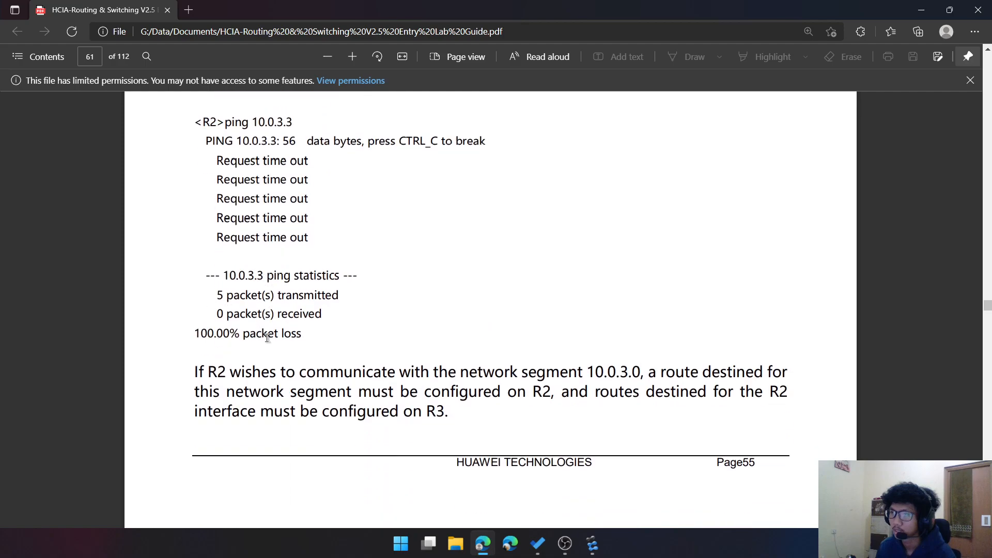
# Read the guide's page 62 section on viewing R2's routing table with display ip routing-table
pyautogui.scroll(-7, 267, 338)
pyautogui.moveTo(217, 275); pyautogui.dragTo(355, 276)
pyautogui.click(290, 314)
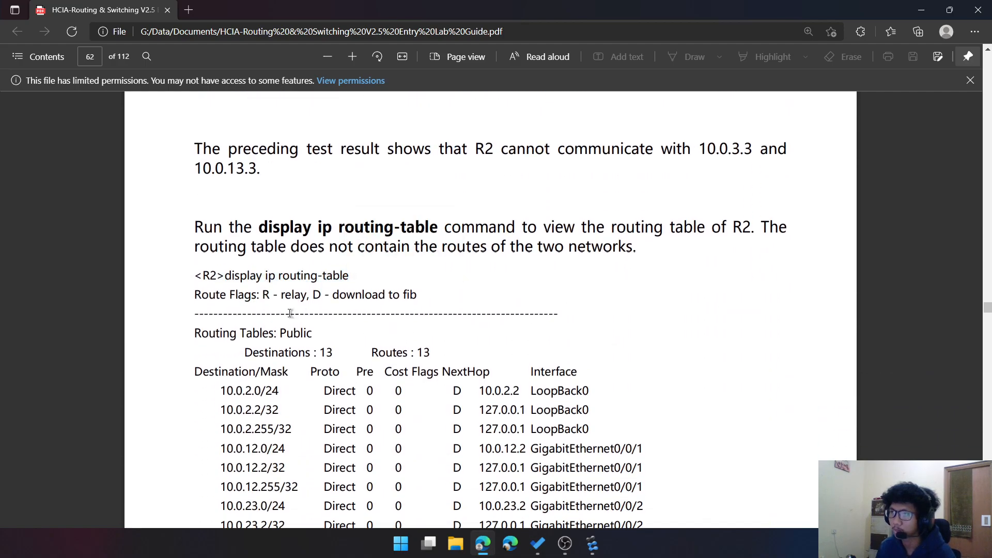
pyautogui.scroll(-4, 256, 367)
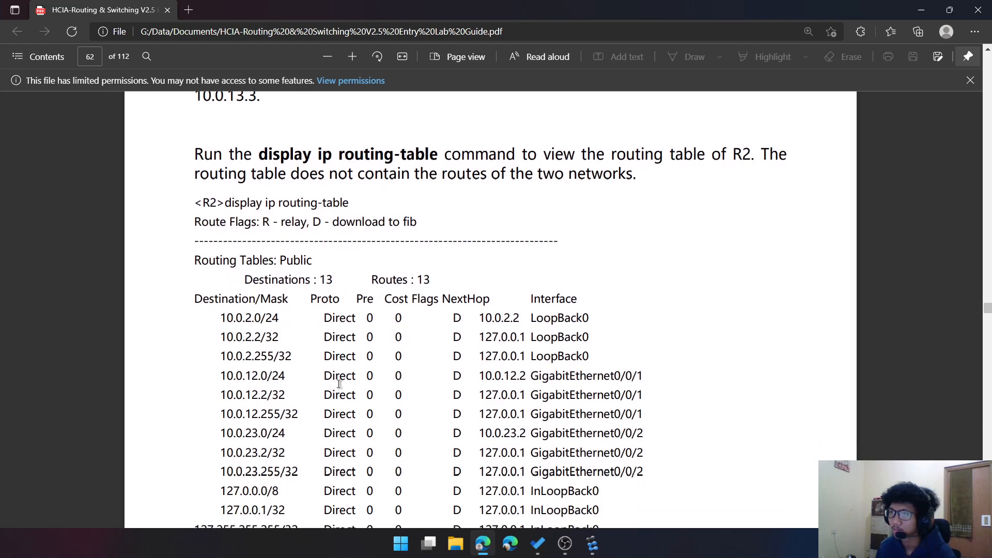
pyautogui.moveTo(599, 405); pyautogui.dragTo(189, 147)
pyautogui.click(501, 374)
# Minimize the eNSP topology window and bring the AR2 console in front of the lab guide's routing table section
pyautogui.hotkey('alt', 'Tab')
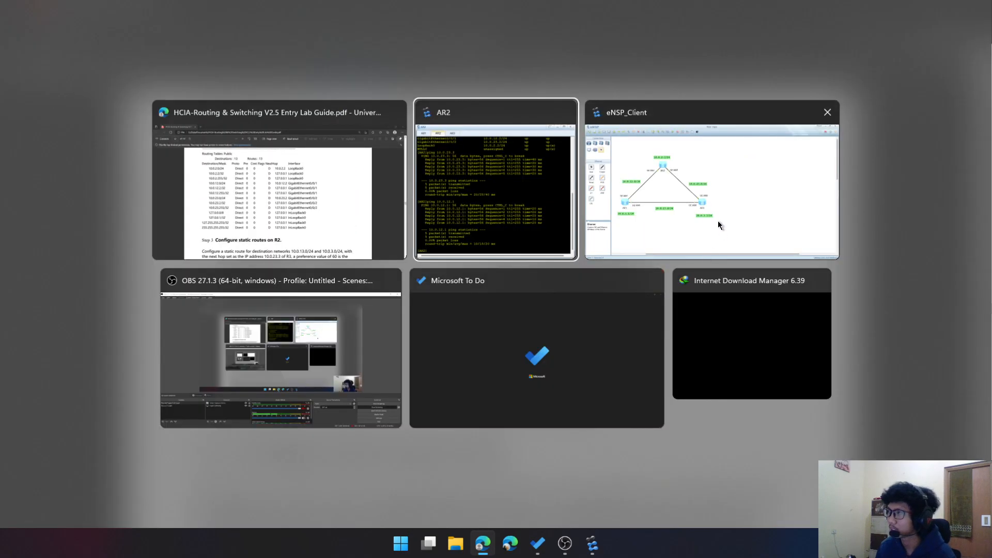
pyautogui.click(718, 227)
pyautogui.hotkey('alt', 'Tab')
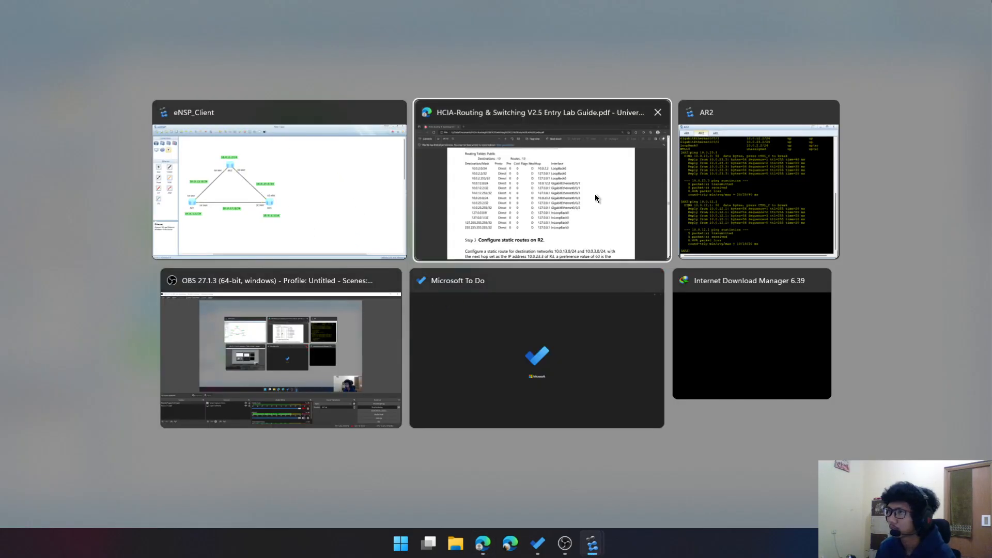
pyautogui.click(699, 197)
pyautogui.hotkey('alt', 'Tab')
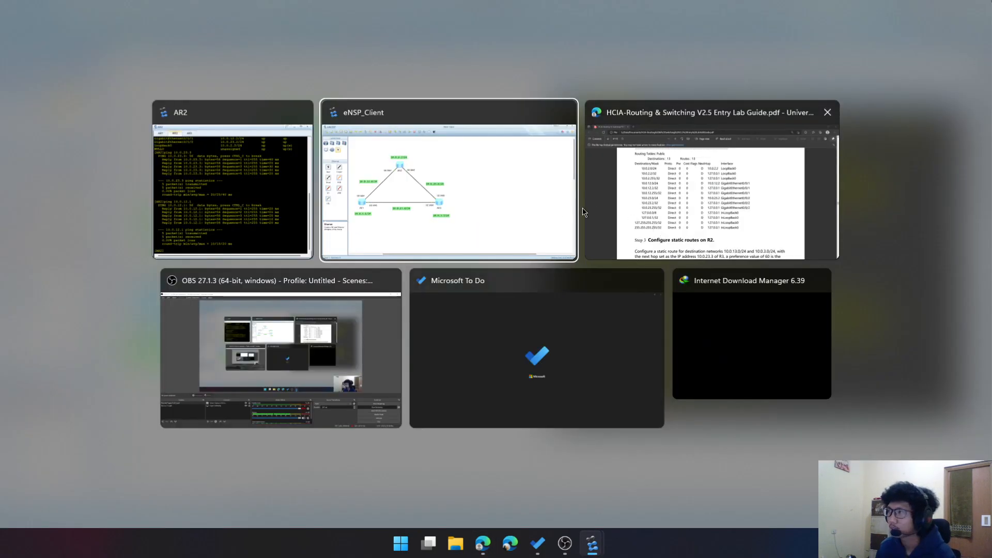
pyautogui.click(690, 205)
pyautogui.scroll(5, 525, 281)
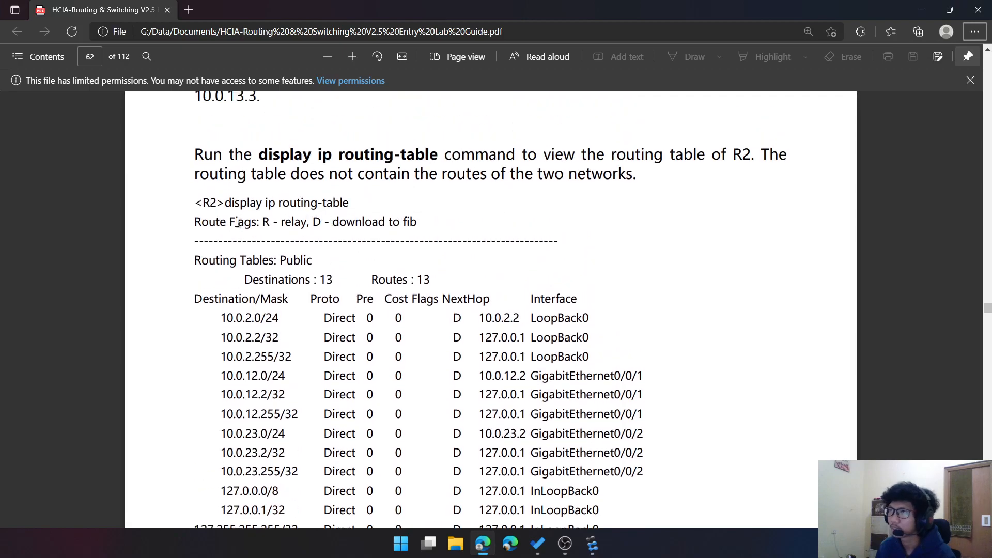
pyautogui.hotkey('alt', 'Tab')
pyautogui.click(698, 251)
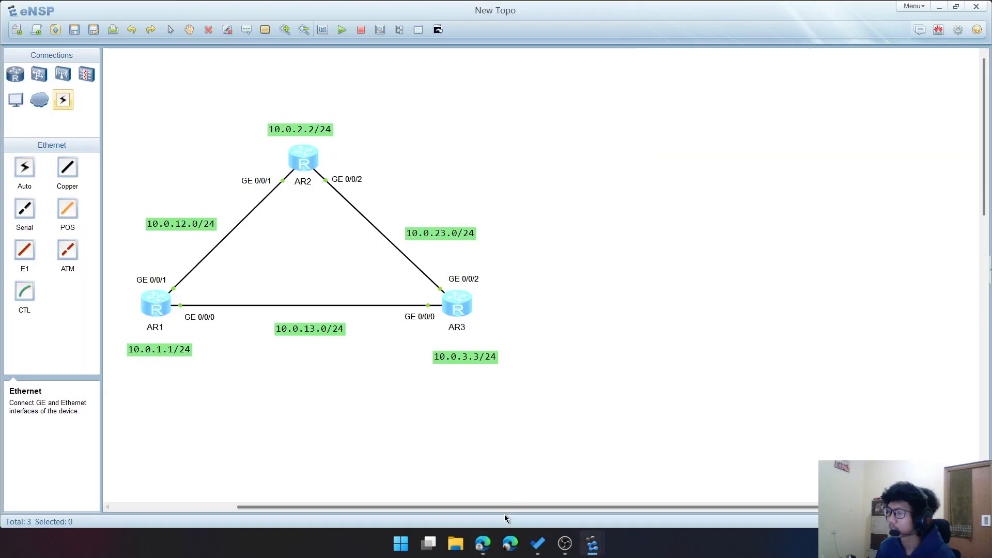
pyautogui.click(939, 6)
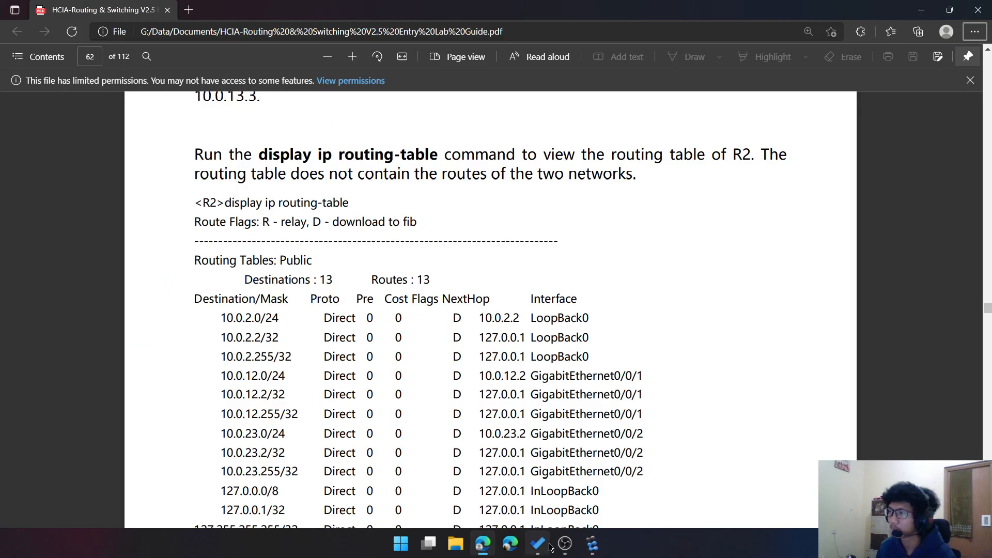
pyautogui.moveTo(592, 543)
pyautogui.click(610, 445)
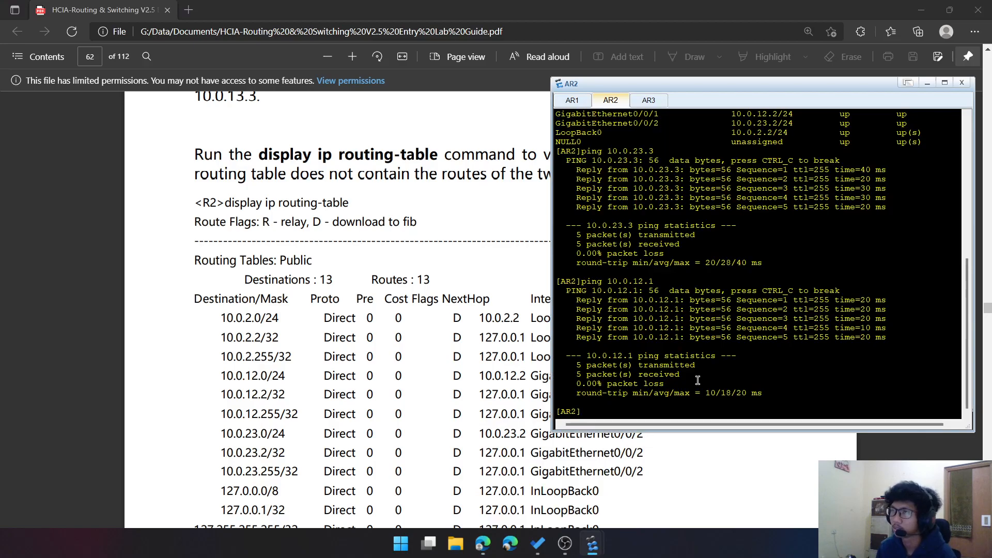
# Display AR2's routing table with dis ip routing-table and compare it with the routing table in the guide
pyautogui.write('dis i')
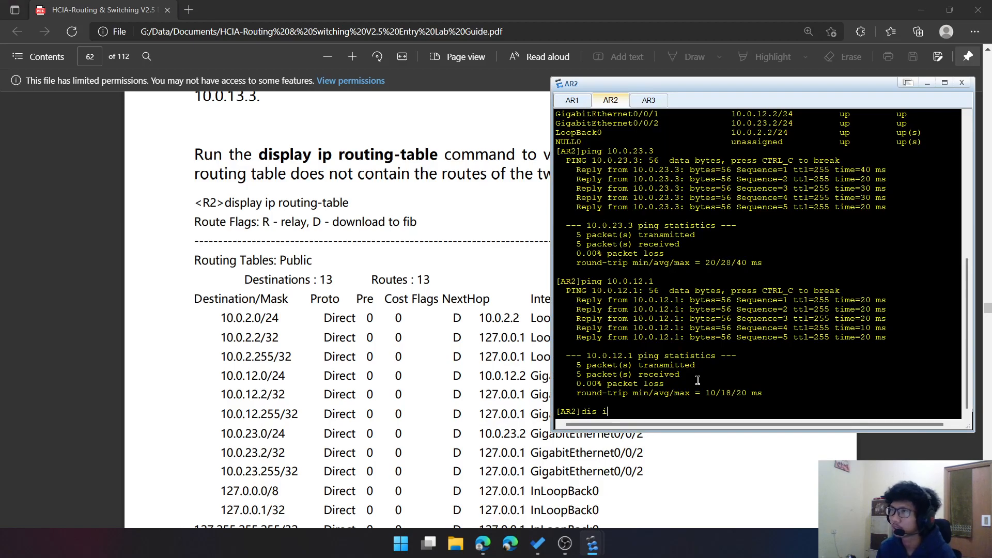
pyautogui.write('p routing-table')
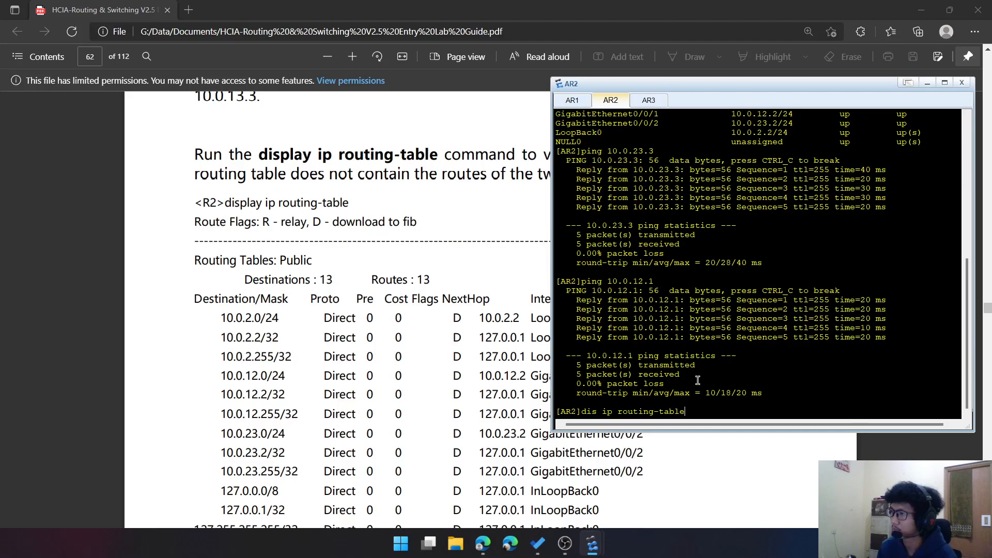
pyautogui.press('Return')
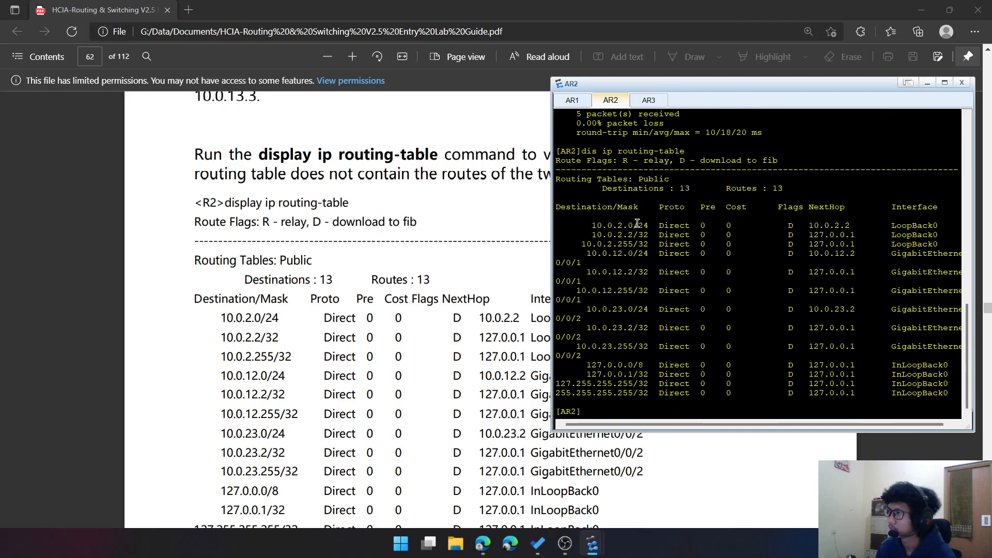
pyautogui.scroll(-1, 362, 300)
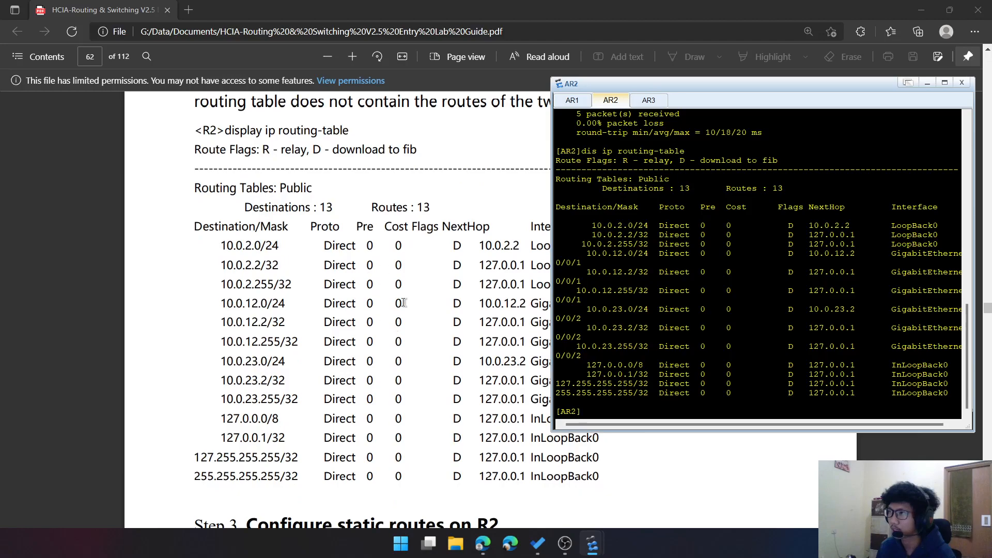
# Read the guide's Step 3 on configuring static routes on R2, including its two ip route-static commands
pyautogui.scroll(-2, 434, 264)
pyautogui.scroll(-3, 432, 266)
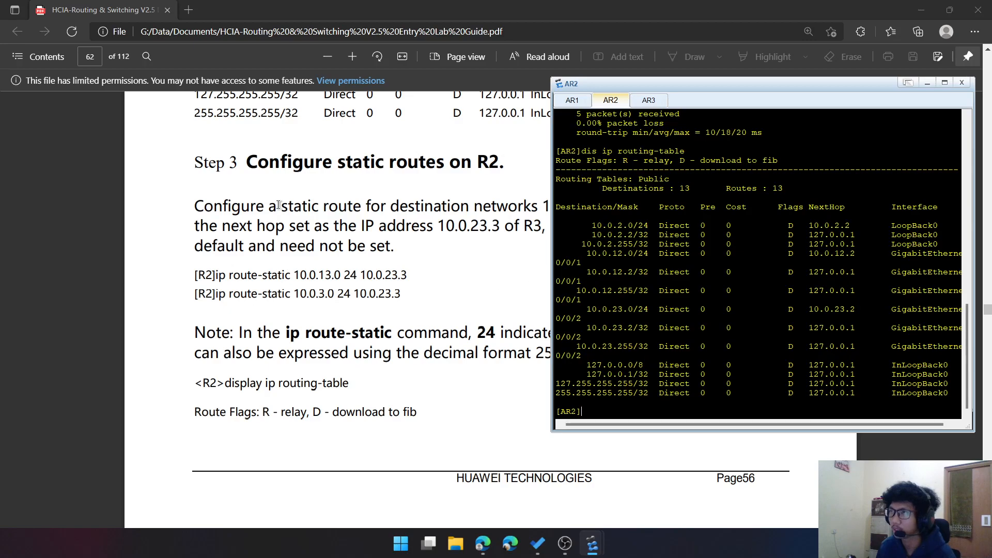
pyautogui.scroll(-2, 278, 209)
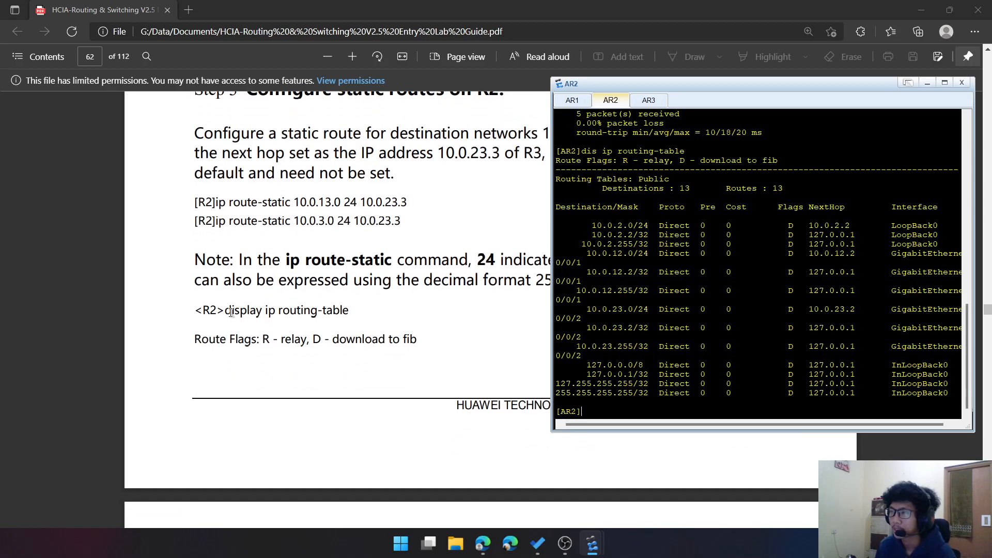
pyautogui.moveTo(216, 202); pyautogui.dragTo(427, 200)
pyautogui.moveTo(213, 222); pyautogui.dragTo(419, 224)
pyautogui.click(304, 268)
# Add a static route on AR2 with ip route-static 10.0.13.0 24 10.0.23.3, checking the eNSP topology diagram before committing it
pyautogui.moveTo(599, 546)
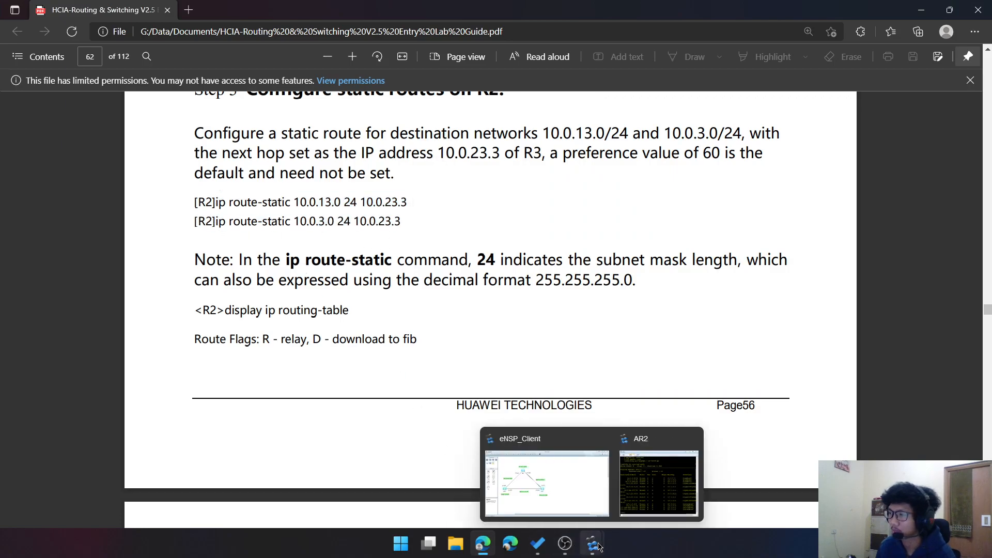
pyautogui.click(650, 484)
pyautogui.write('ip route')
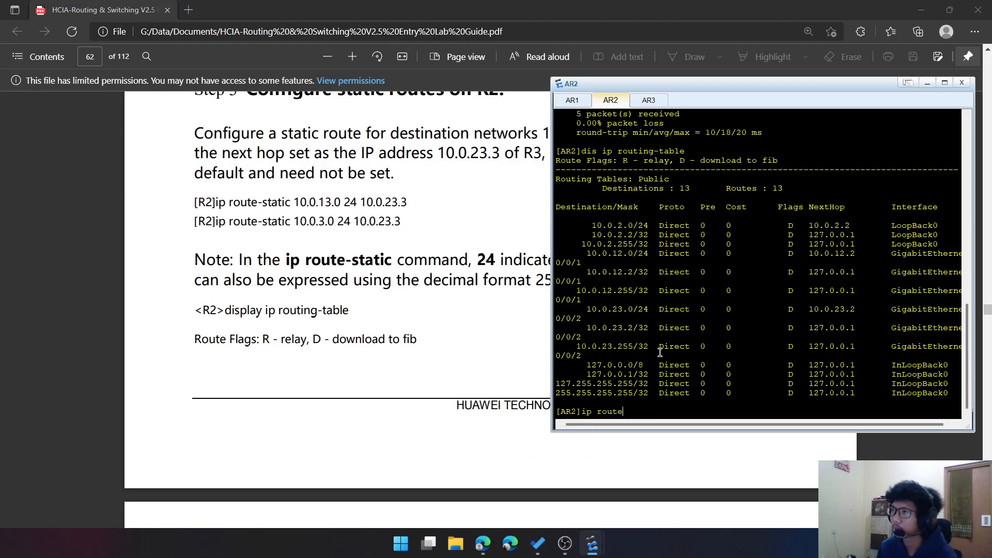
pyautogui.write('-static 10')
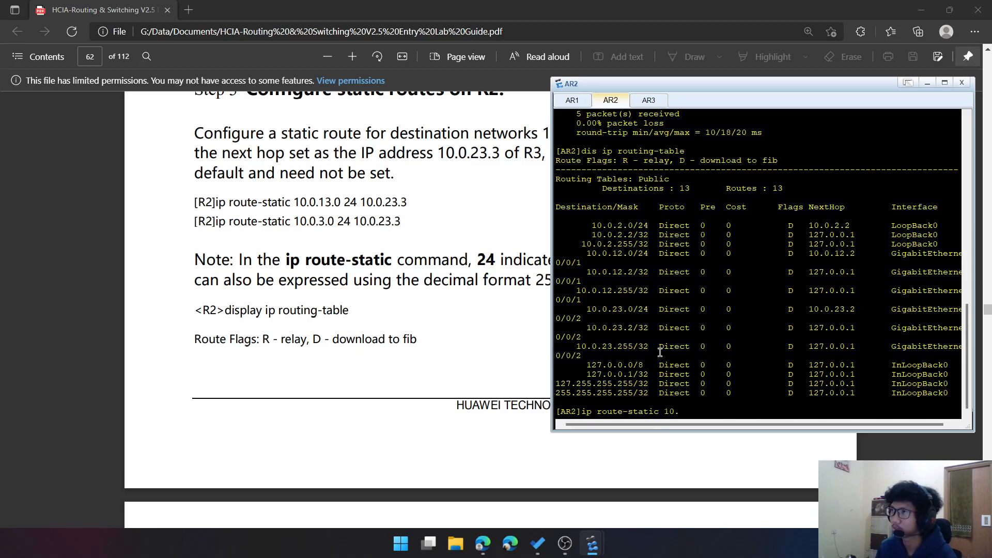
pyautogui.write('.0.12')
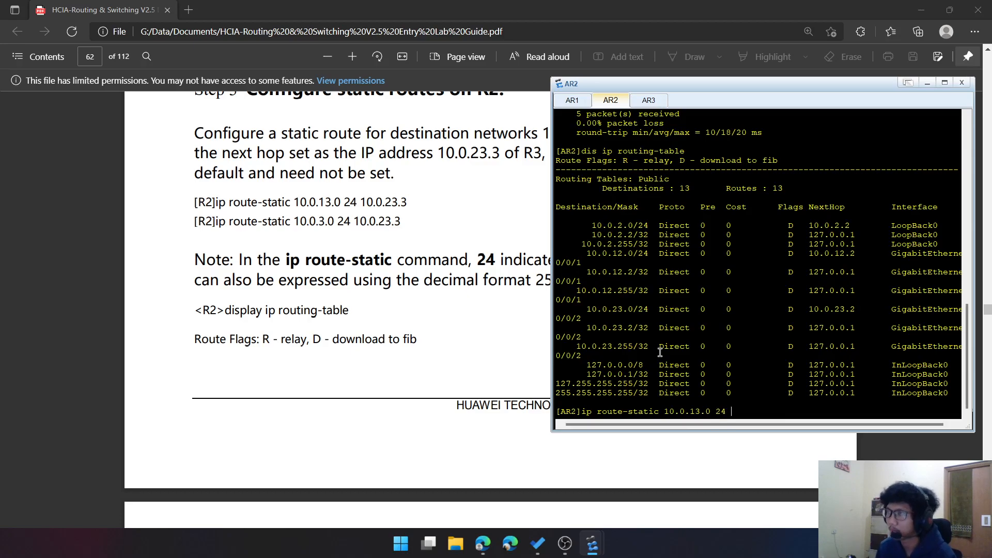
pyautogui.write('23.3')
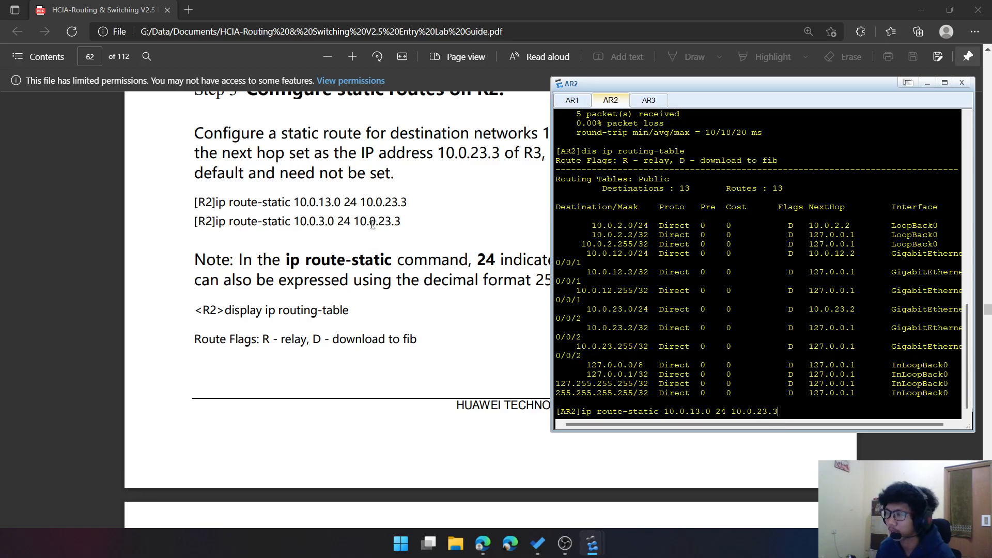
pyautogui.moveTo(592, 544)
pyautogui.click(538, 455)
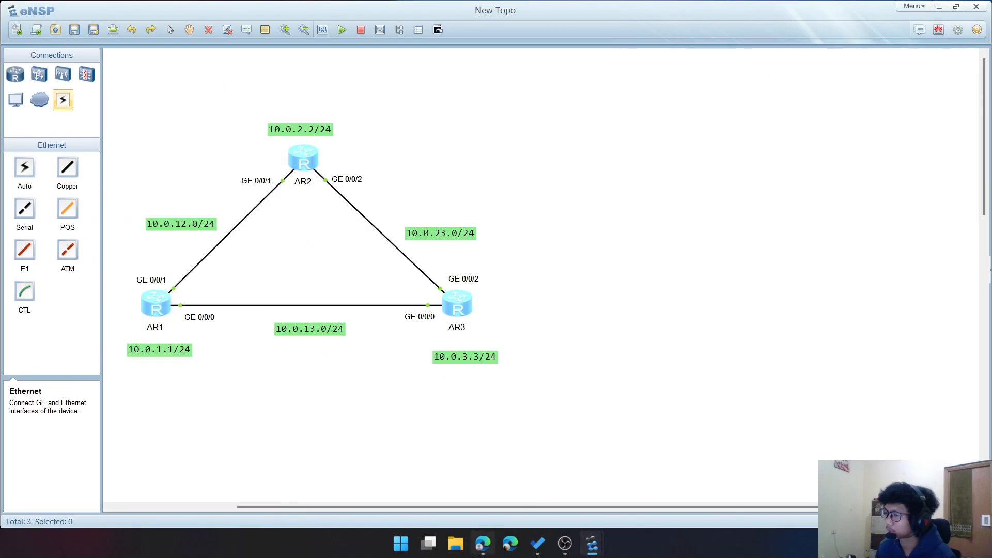
pyautogui.click(483, 543)
pyautogui.moveTo(594, 545)
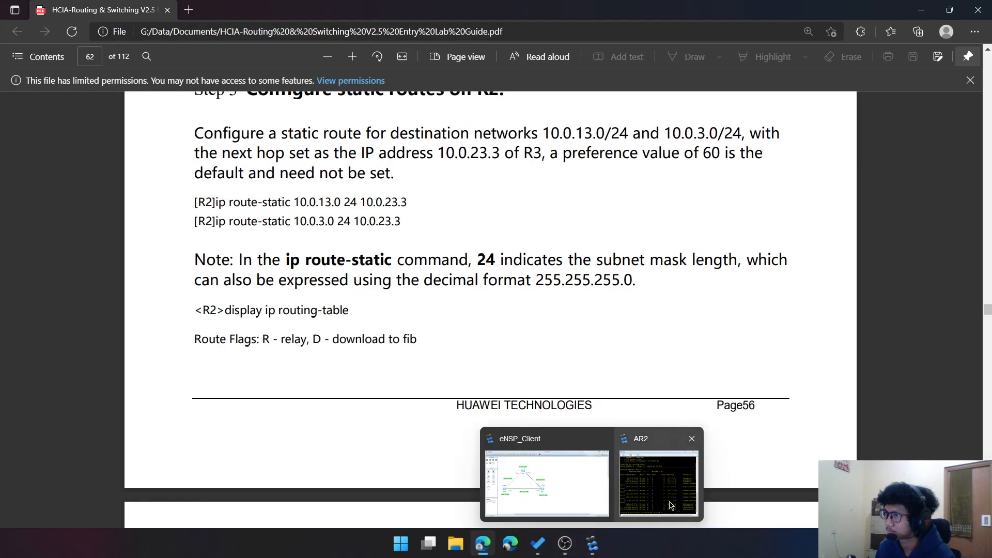
pyautogui.click(651, 474)
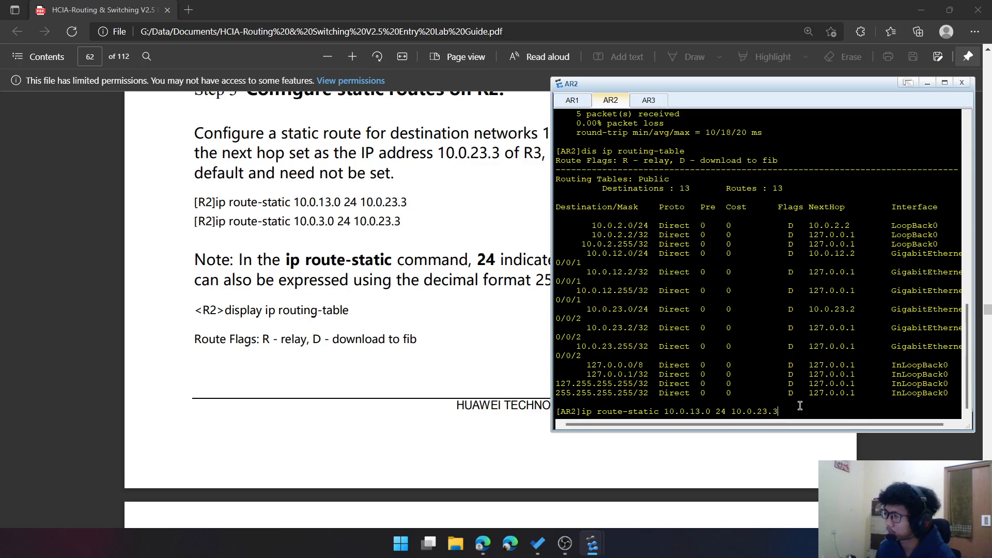
pyautogui.press('Return')
# Add a second static route on AR2 with ip route-static 10.0.3.0 24 10.0.23.3
pyautogui.write('ip rout')
pyautogui.press('Tab')
pyautogui.write('-stati')
pyautogui.press('Tab')
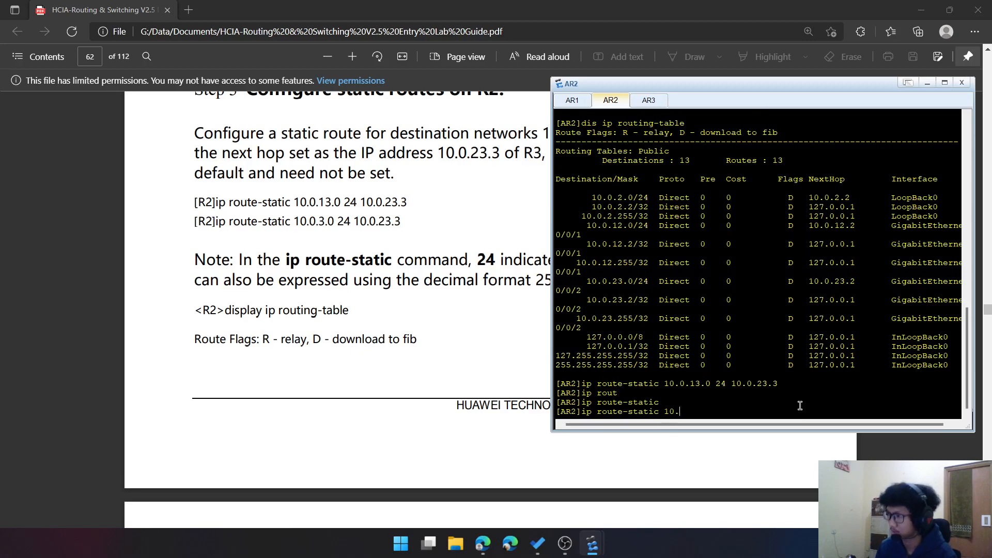
pyautogui.write('10.0.3.0 24 19')
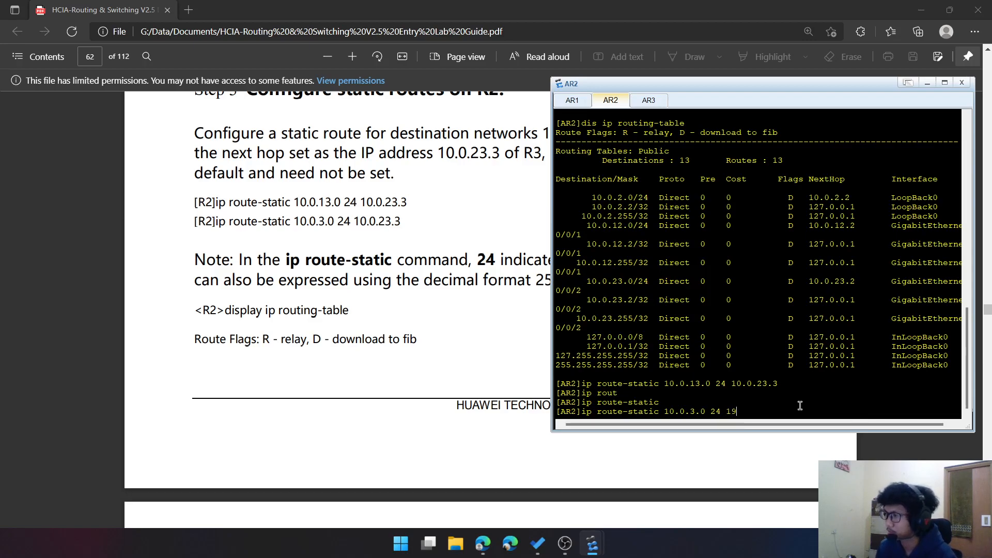
pyautogui.press('BackSpace')
pyautogui.write('0.0.23.3')
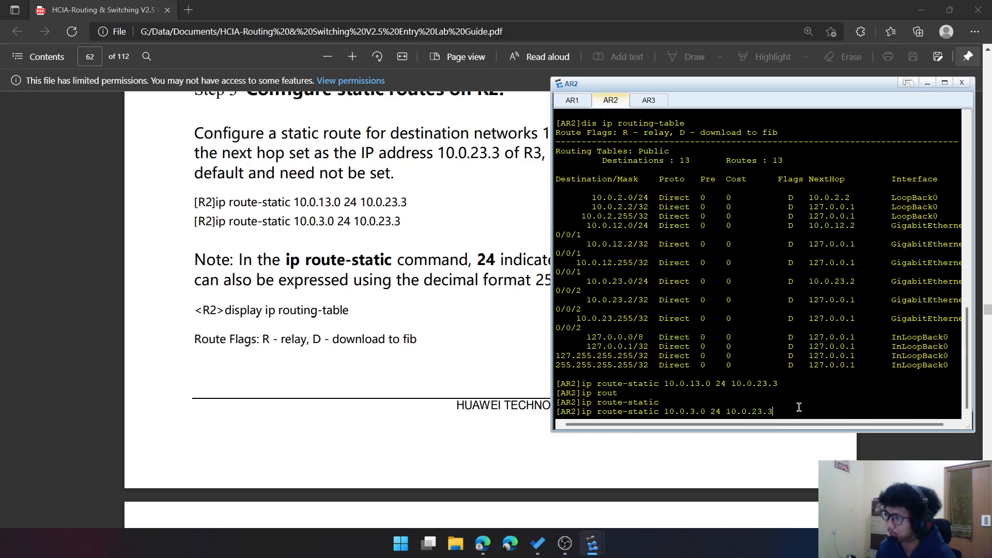
pyautogui.press('Return')
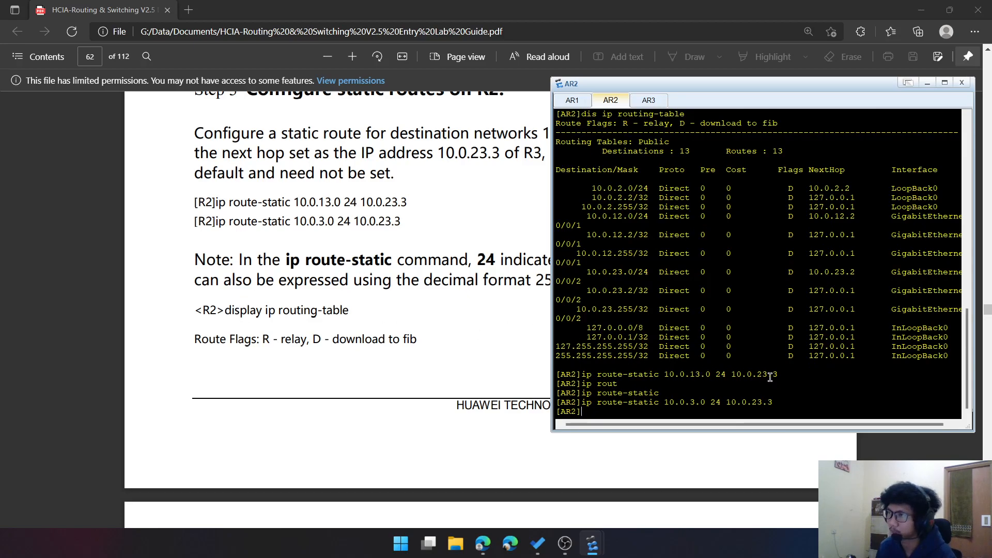
# Display AR2's routing table with dis ip routing-table and compare its static routes with the table on the guide's page 63
pyautogui.write('dis ip routing table')
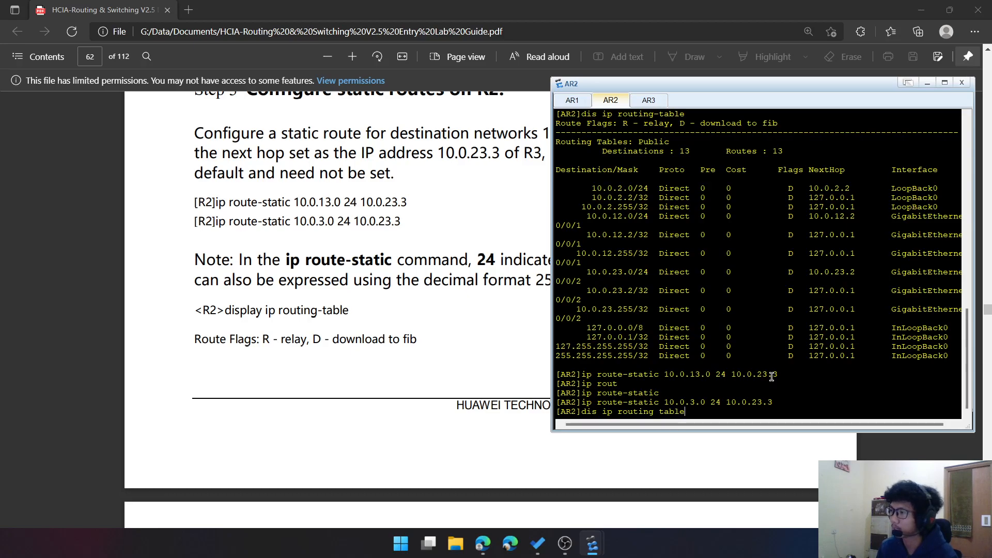
pyautogui.press('BackSpace')
pyautogui.write('-')
pyautogui.press('Return')
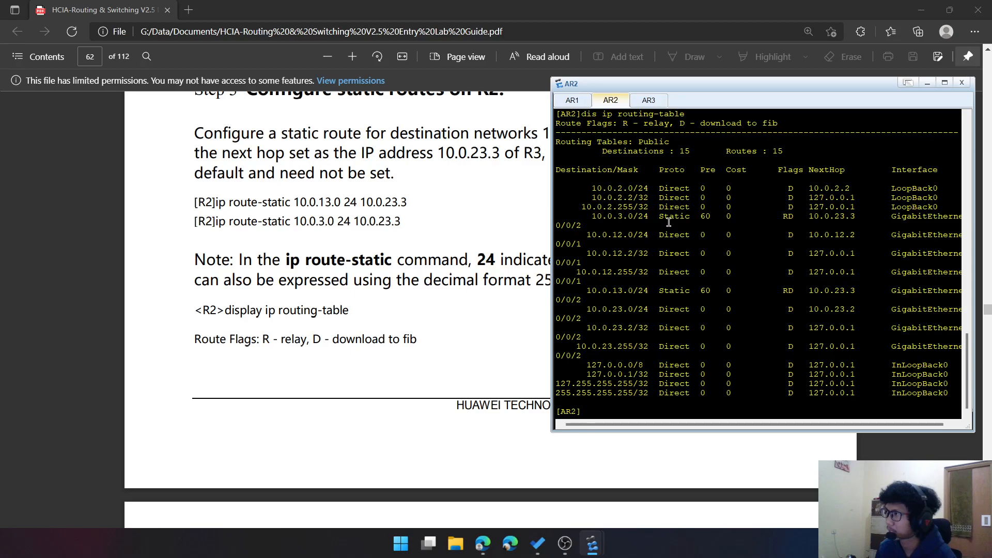
pyautogui.scroll(-3, 343, 255)
pyautogui.scroll(-3, 343, 256)
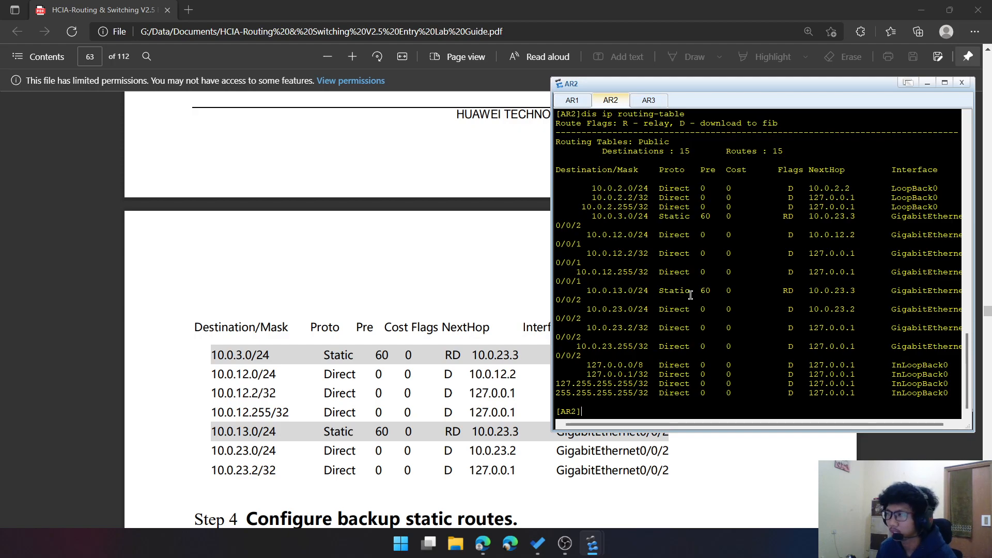
# Following the guide's Step 4 on backup static routes, add the route ip route-static 10.0.3.0 24 10.0.13.3 on AR1
pyautogui.scroll(-7, 418, 318)
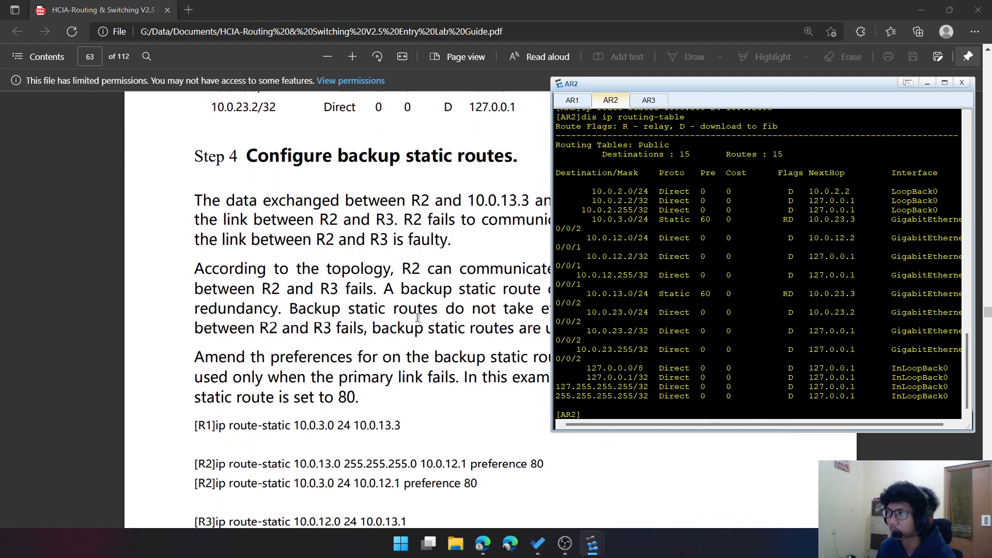
pyautogui.scroll(-1, 418, 318)
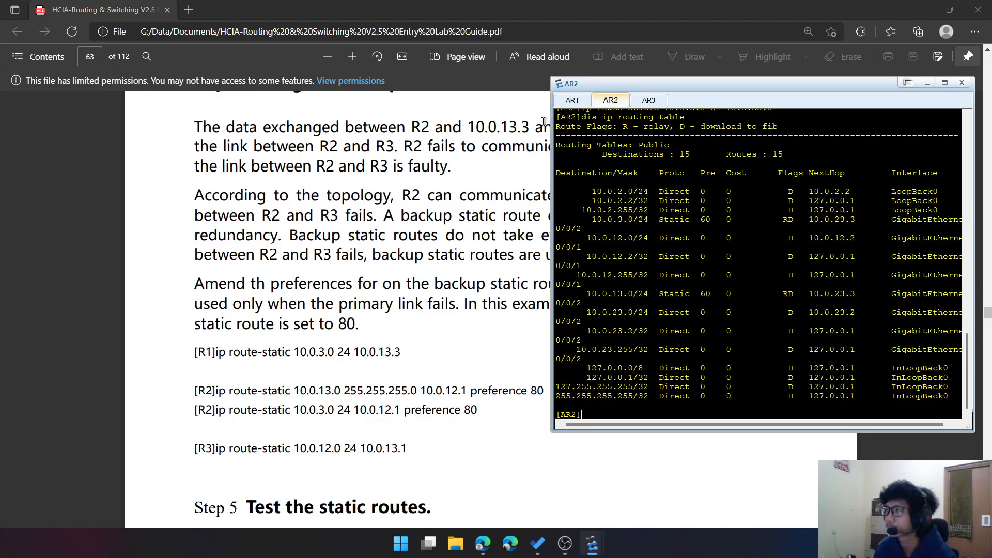
pyautogui.click(573, 99)
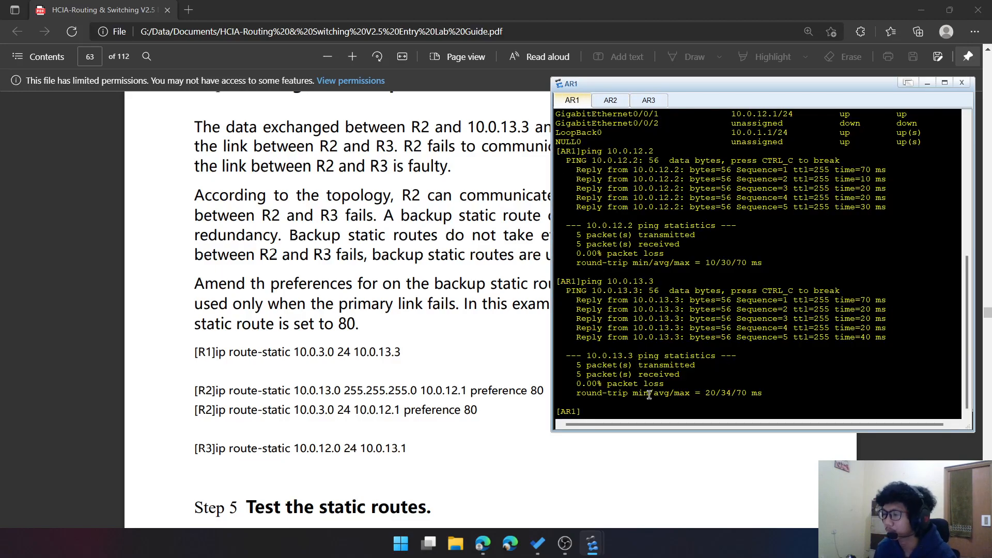
pyautogui.write('ip r')
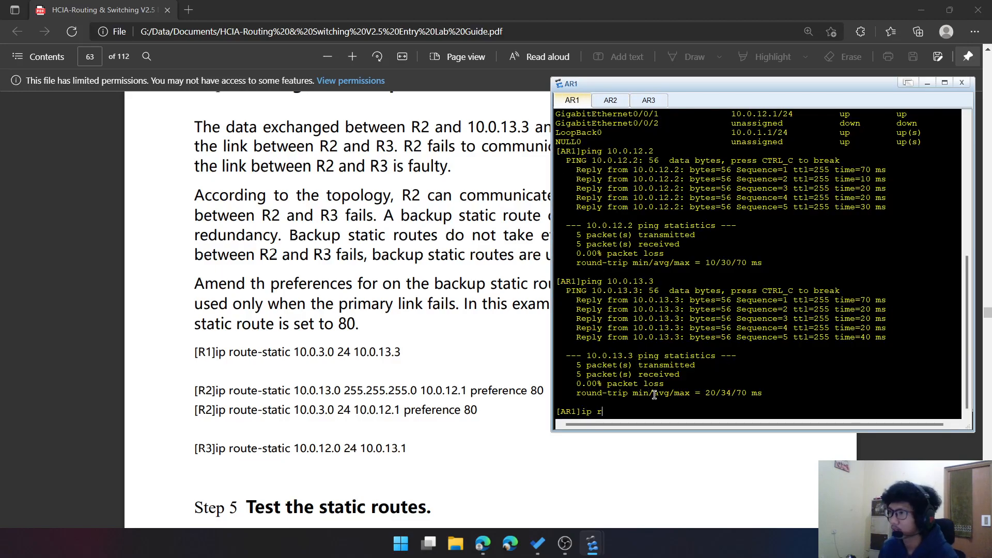
pyautogui.write('oute-static ')
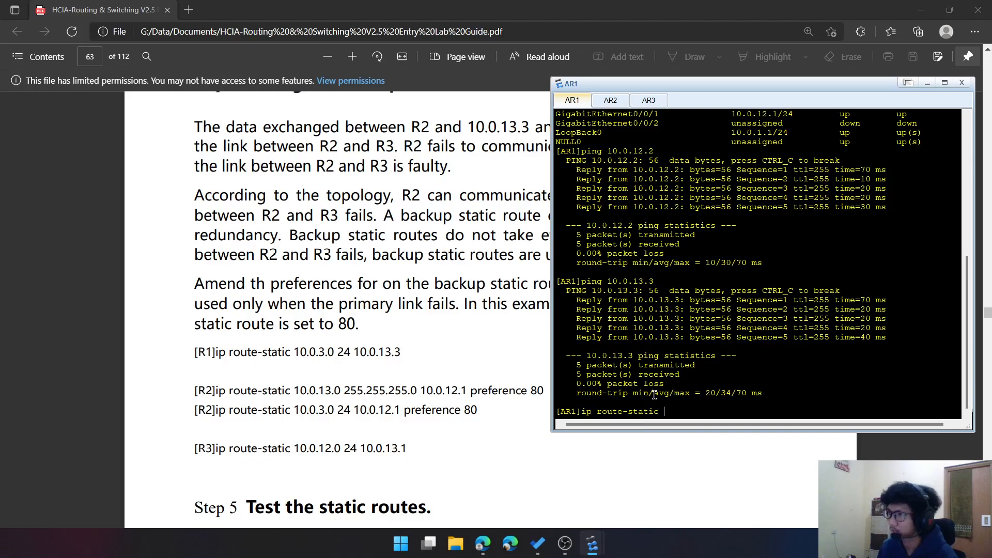
pyautogui.write('10.0.3.')
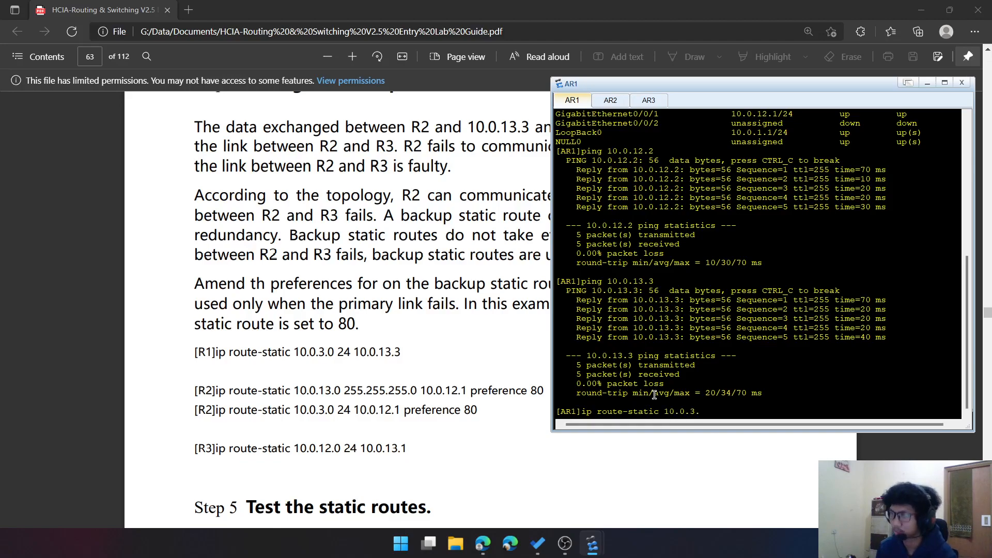
pyautogui.write('0 24')
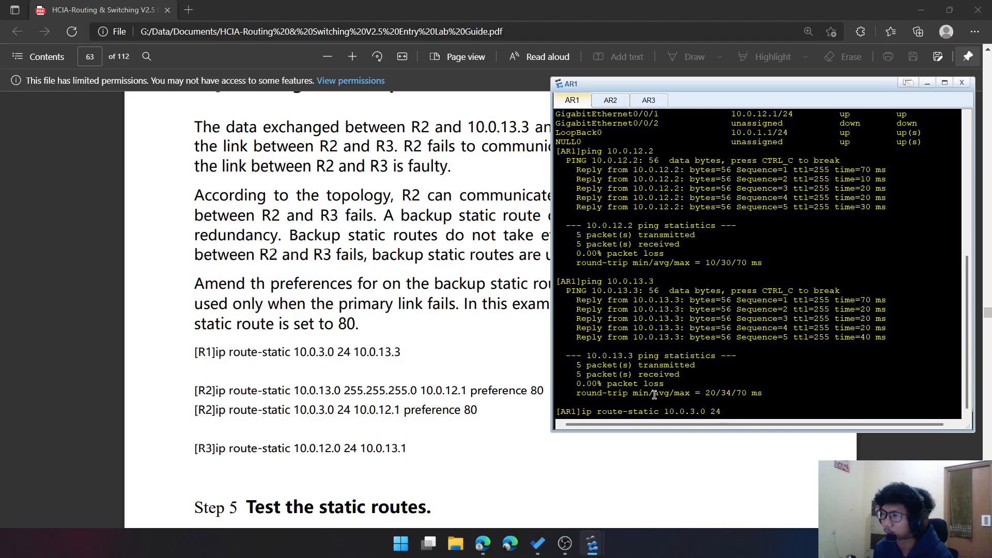
pyautogui.write('10.')
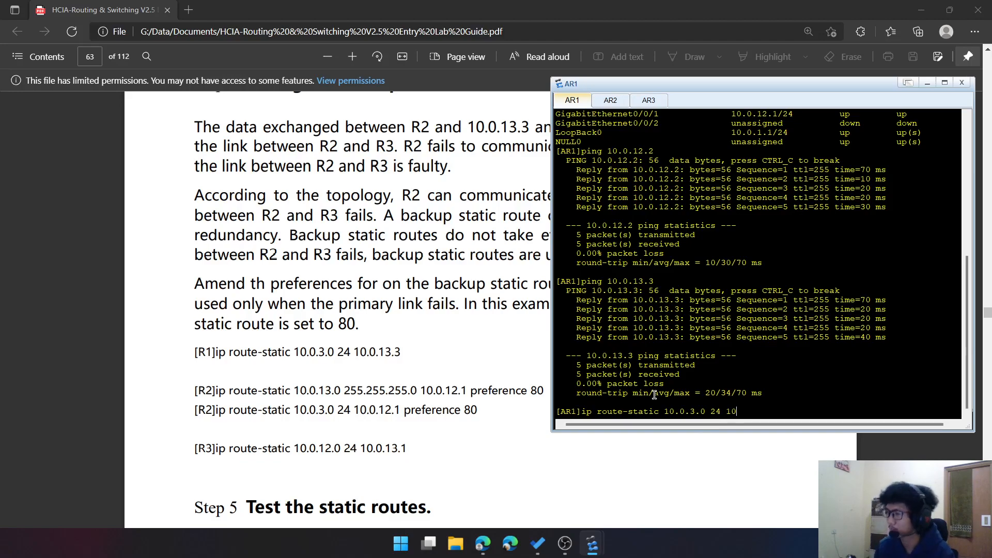
pyautogui.write('013.')
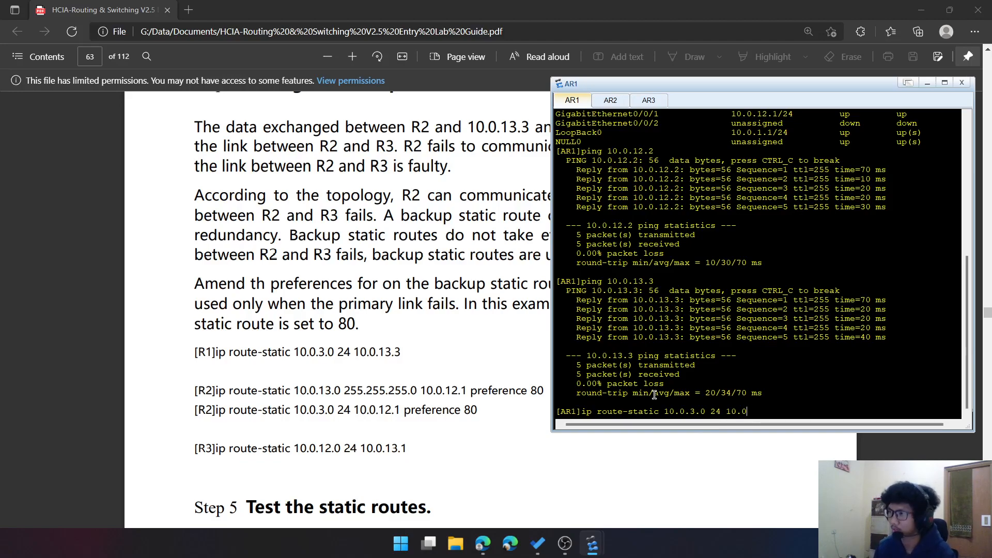
pyautogui.write('3')
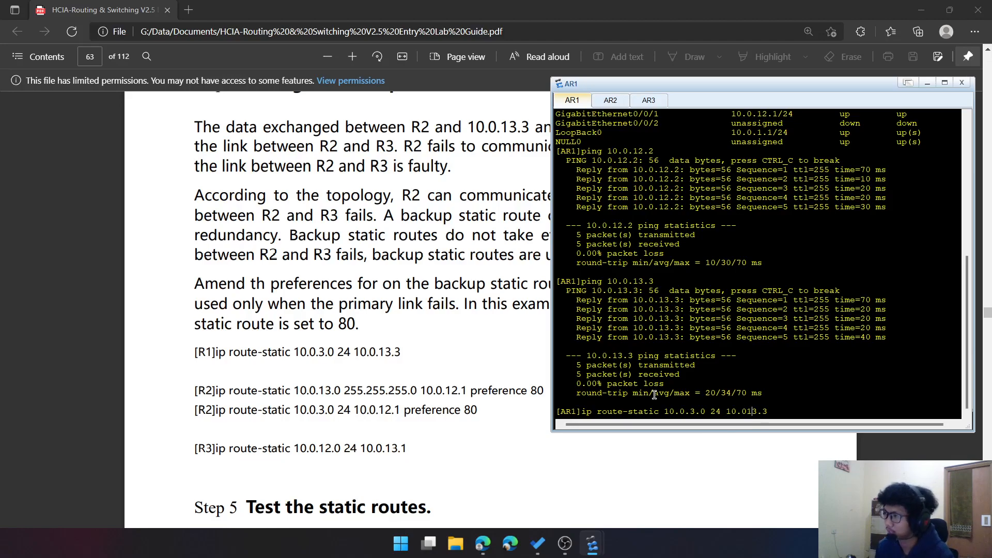
pyautogui.write('.')
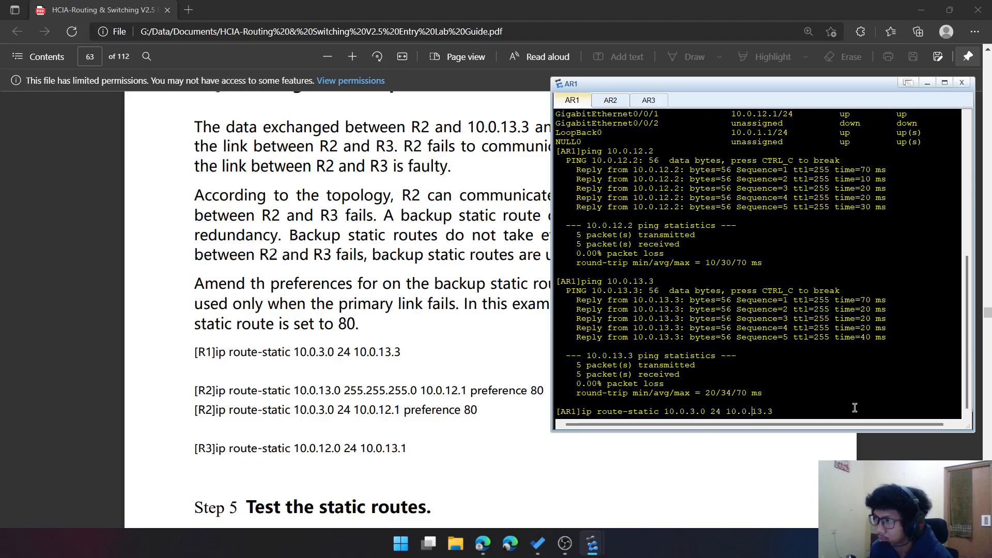
pyautogui.press('Return')
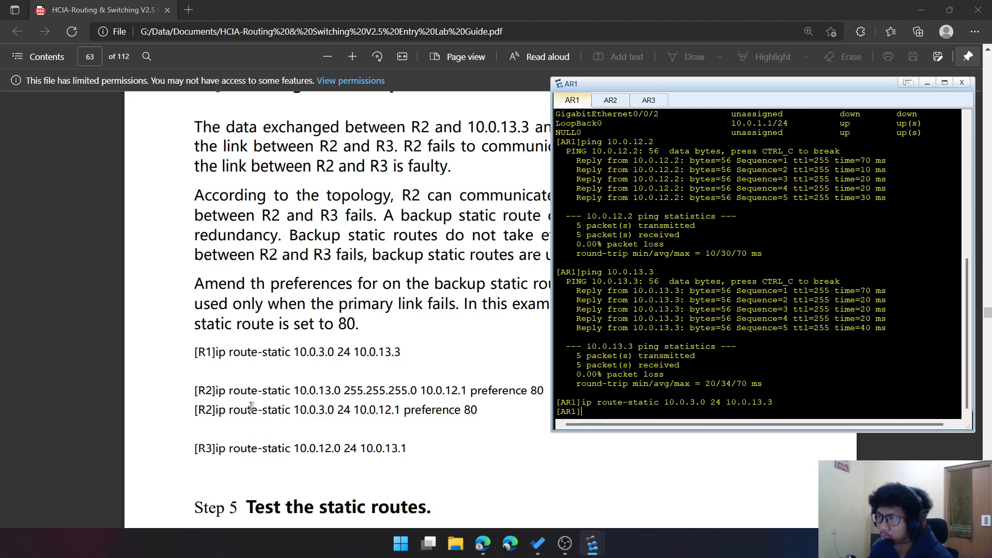
pyautogui.write('ip route-st')
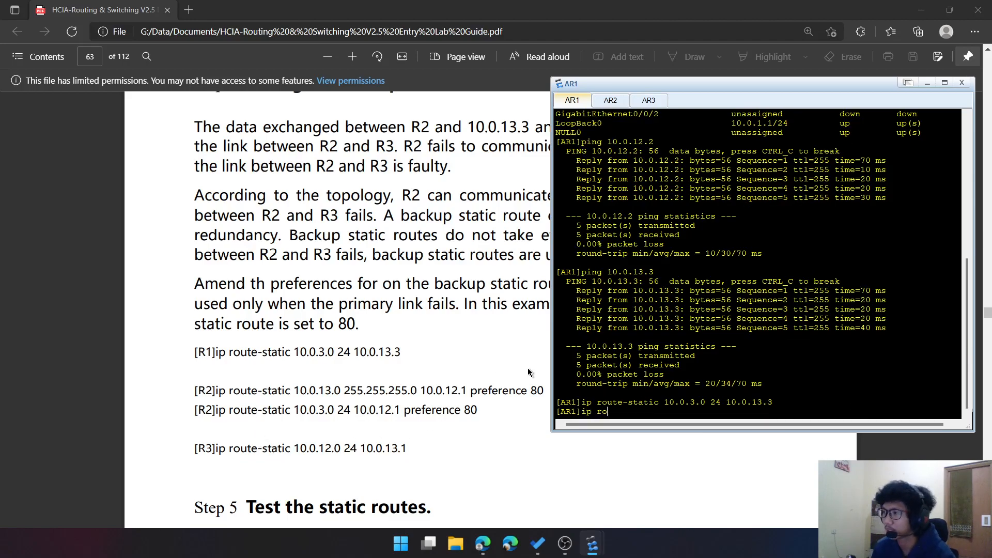
pyautogui.press('Tab')
pyautogui.write('-st')
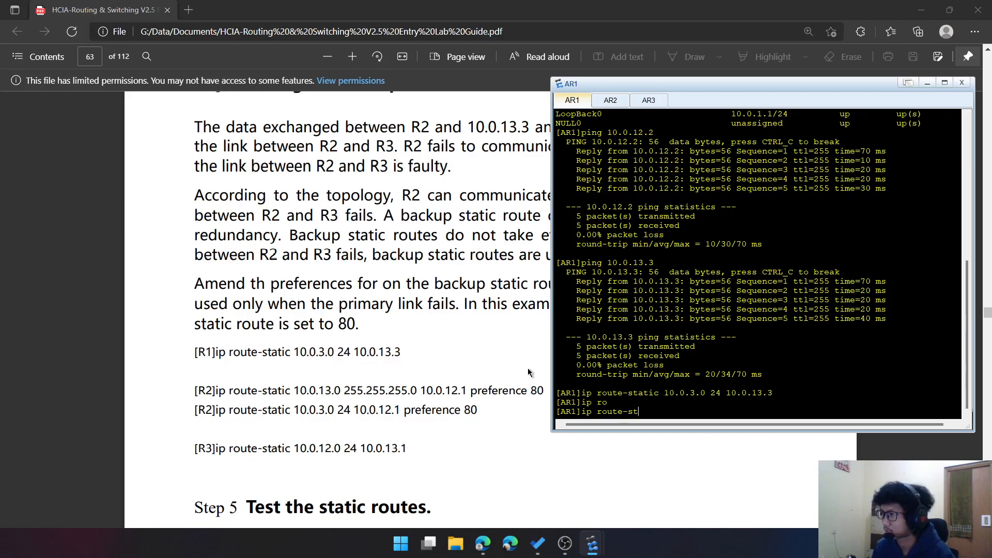
pyautogui.press('Tab')
pyautogui.write('10')
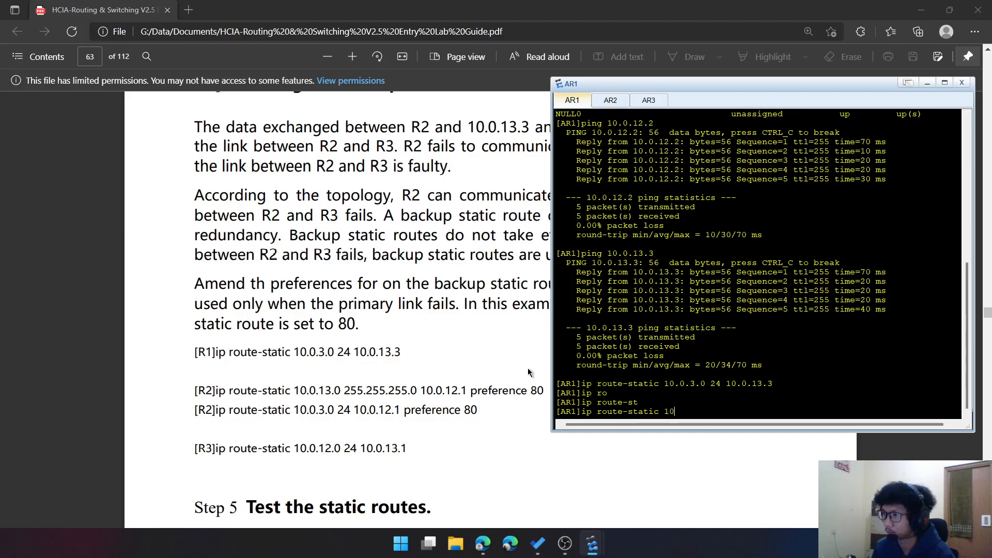
pyautogui.write('.0.3.')
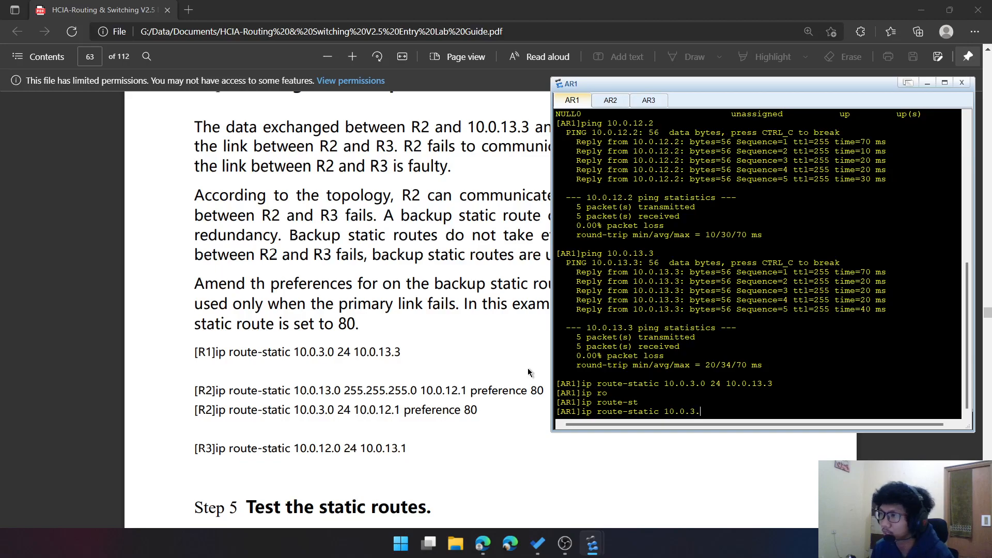
pyautogui.write('0')
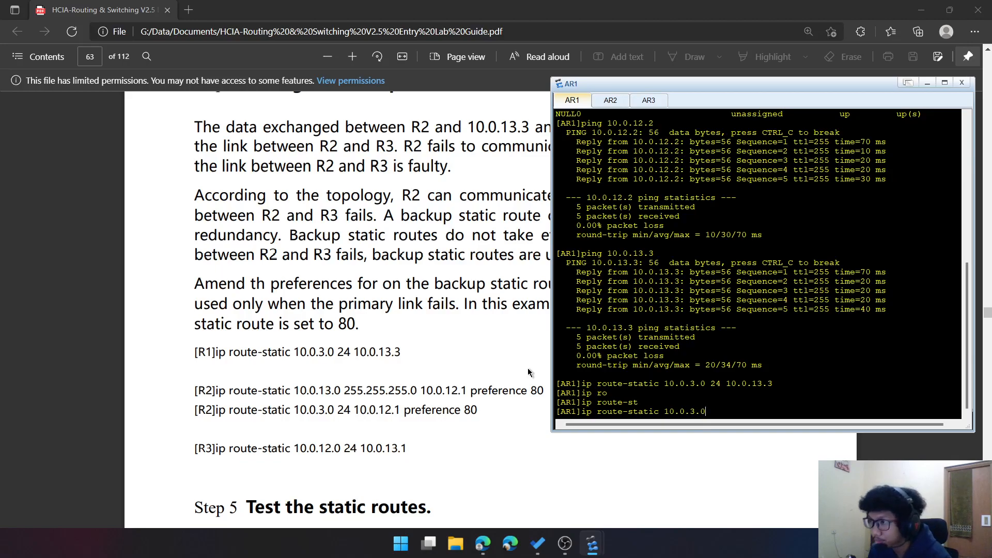
pyautogui.write(' 24')
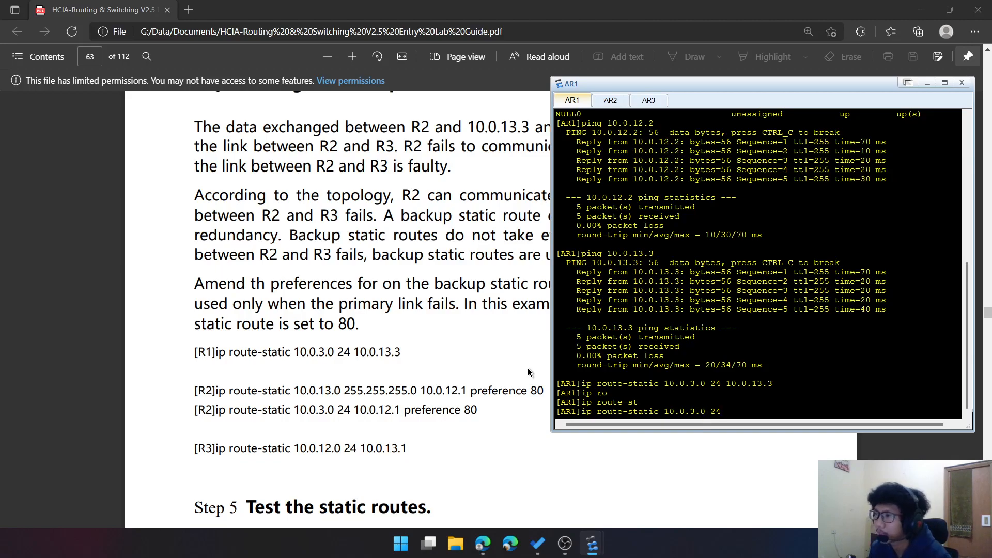
pyautogui.write(' 10.0.12.1')
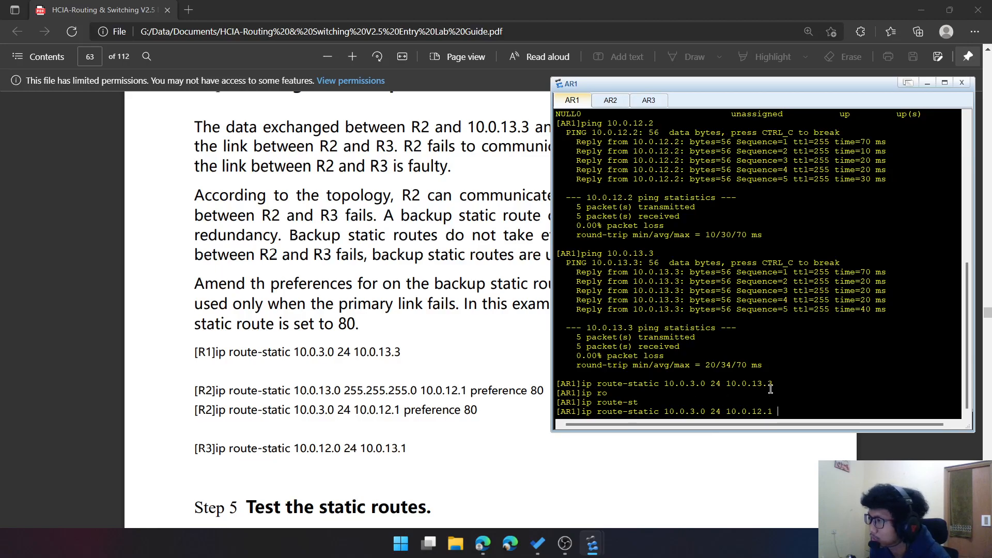
pyautogui.press('BackSpace')
pyautogui.press('BackSpace')
pyautogui.press('BackSpace')
pyautogui.press('BackSpace')
pyautogui.press('BackSpace')
pyautogui.press('BackSpace')
pyautogui.press('BackSpace')
pyautogui.press('BackSpace')
pyautogui.press('BackSpace')
pyautogui.press('BackSpace')
pyautogui.press('BackSpace')
pyautogui.press('BackSpace')
pyautogui.press('BackSpace')
pyautogui.press('BackSpace')
pyautogui.press('BackSpace')
pyautogui.press('BackSpace')
pyautogui.press('BackSpace')
pyautogui.press('BackSpace')
pyautogui.press('BackSpace')
pyautogui.press('BackSpace')
pyautogui.press('BackSpace')
pyautogui.press('BackSpace')
# Try to add the backup route ip route-static 10.0.13.0 255.255.255.0 10.0.12.1 preference 80 on AR1
pyautogui.write('10.0.13')
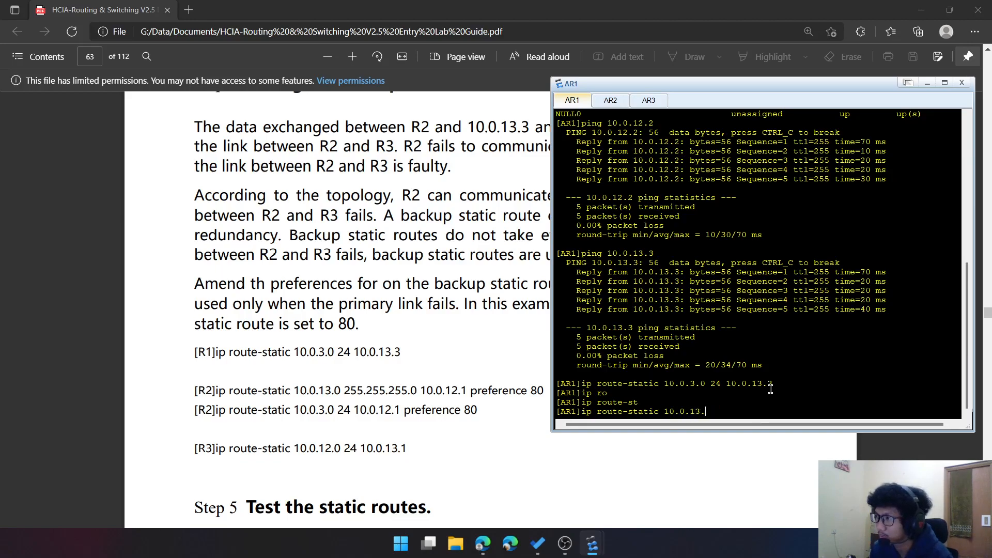
pyautogui.write('.0 ')
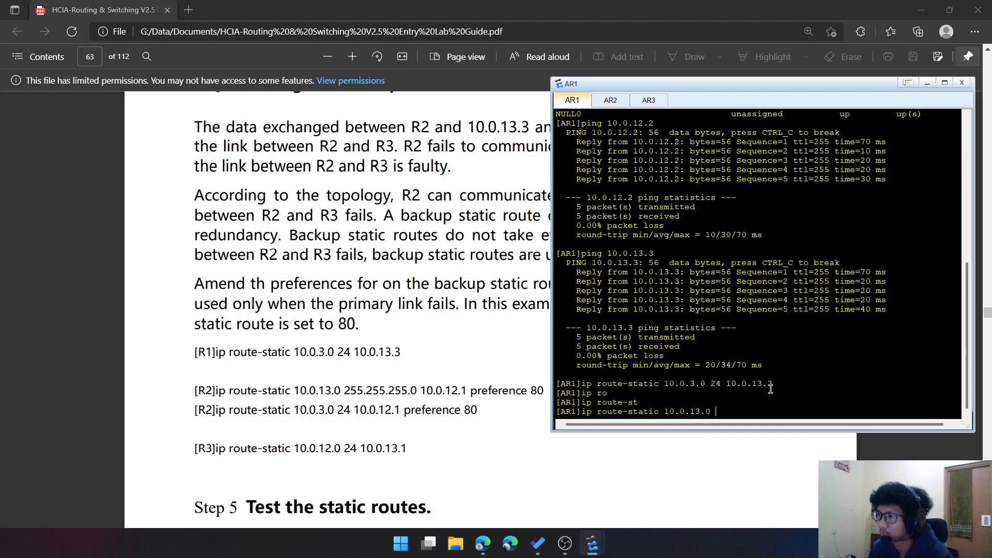
pyautogui.write('255.25')
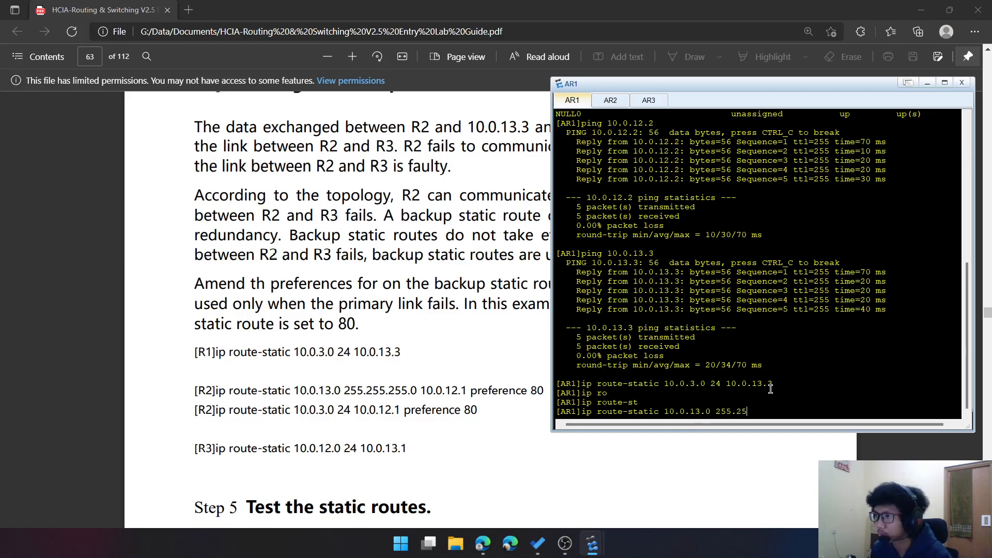
pyautogui.write('5.255.0 ')
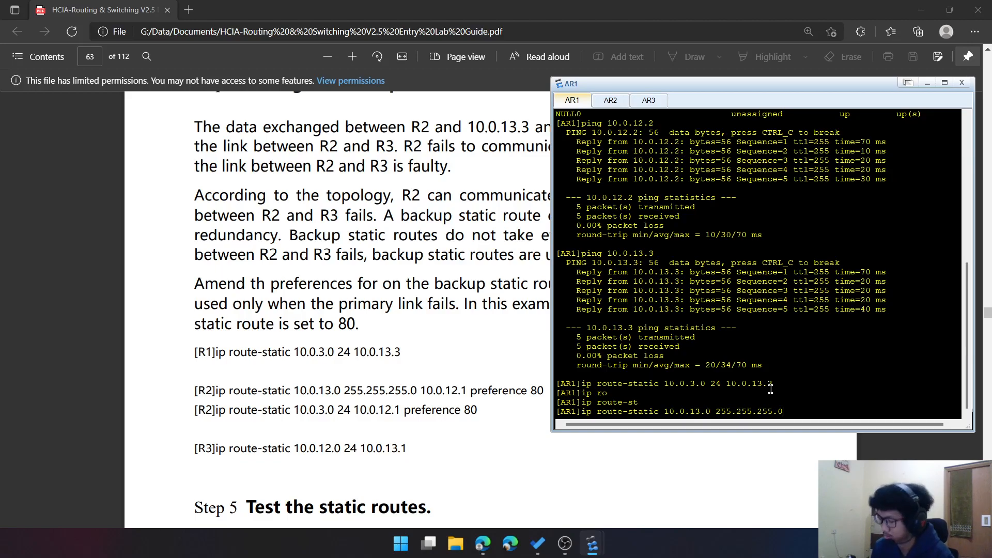
pyautogui.write('10,.')
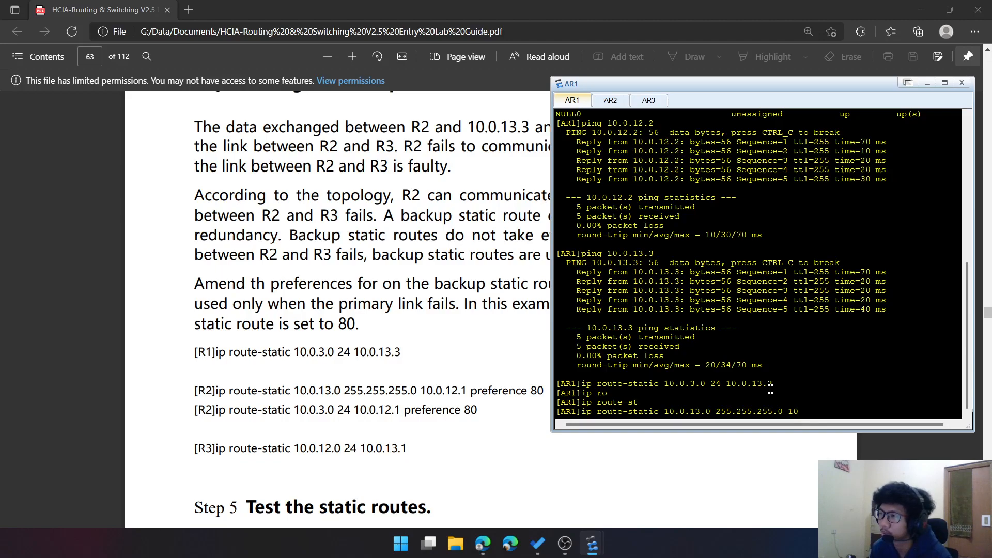
pyautogui.write('.0.')
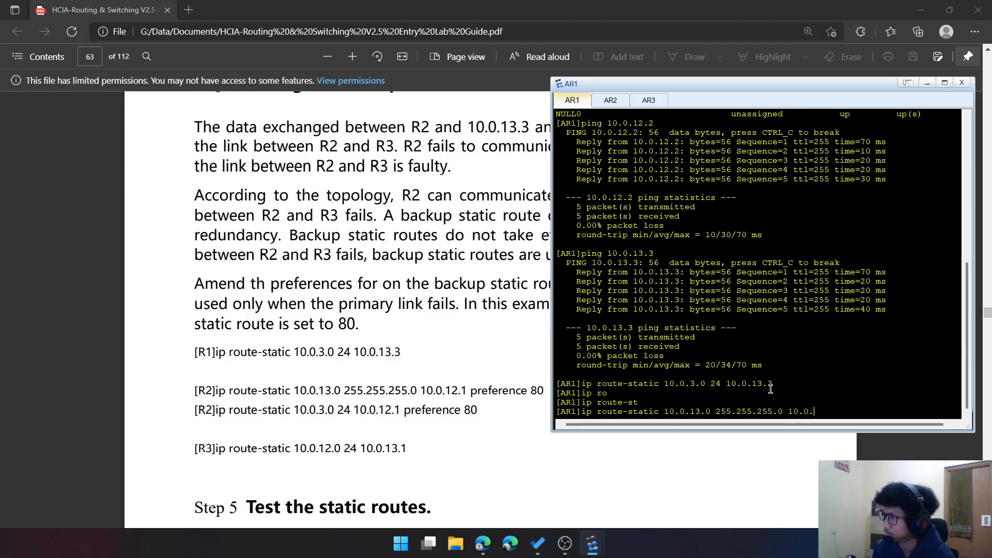
pyautogui.write('12.1 pre')
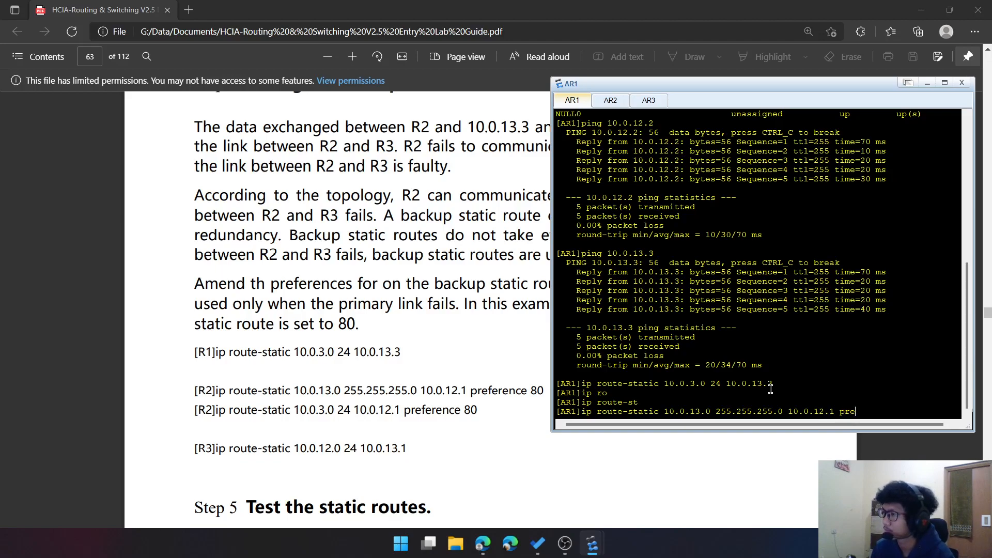
pyautogui.press('Tab')
pyautogui.write('80')
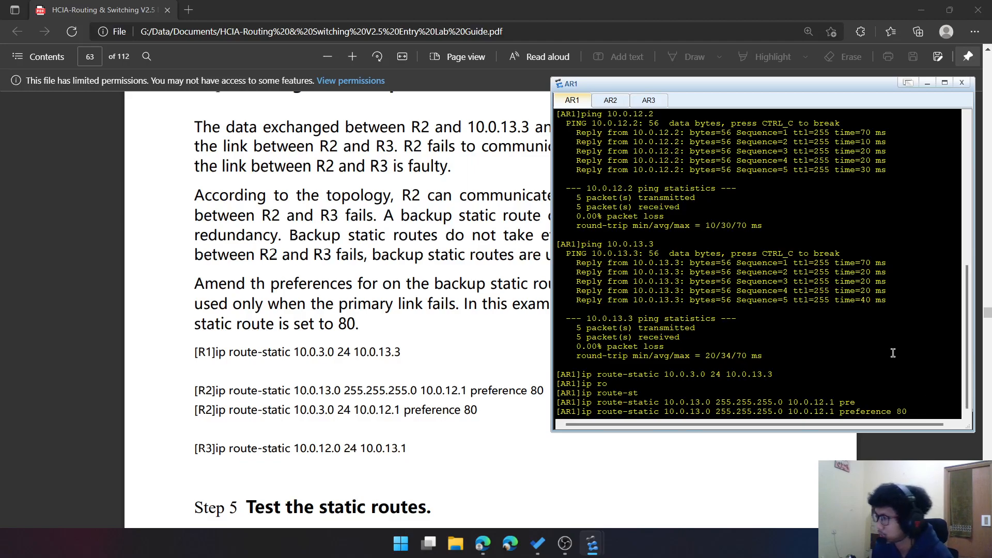
pyautogui.press('Return')
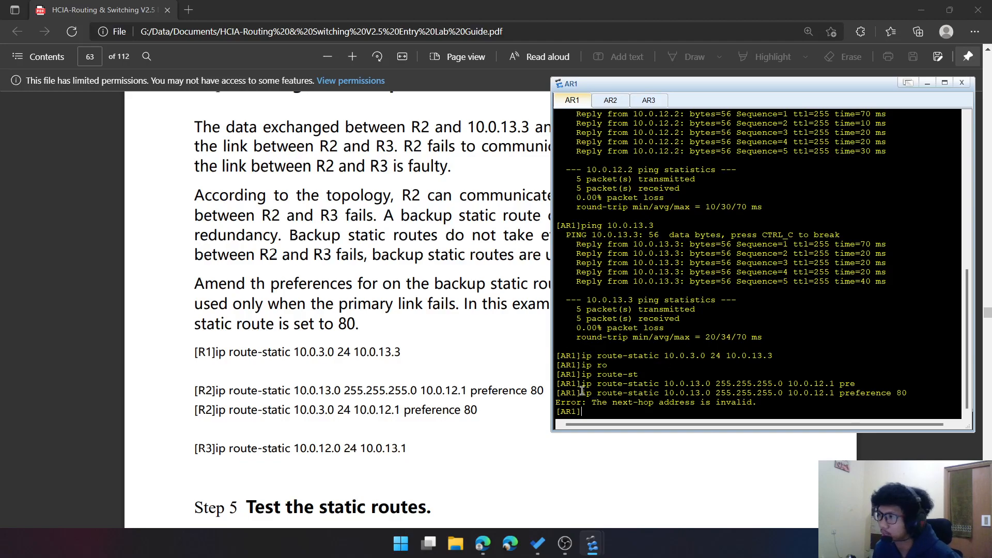
# On AR2, add the backup static route ip route-static 10.0.13.0 255.255.255.0 10.0.12.1 preference 80
pyautogui.click(612, 101)
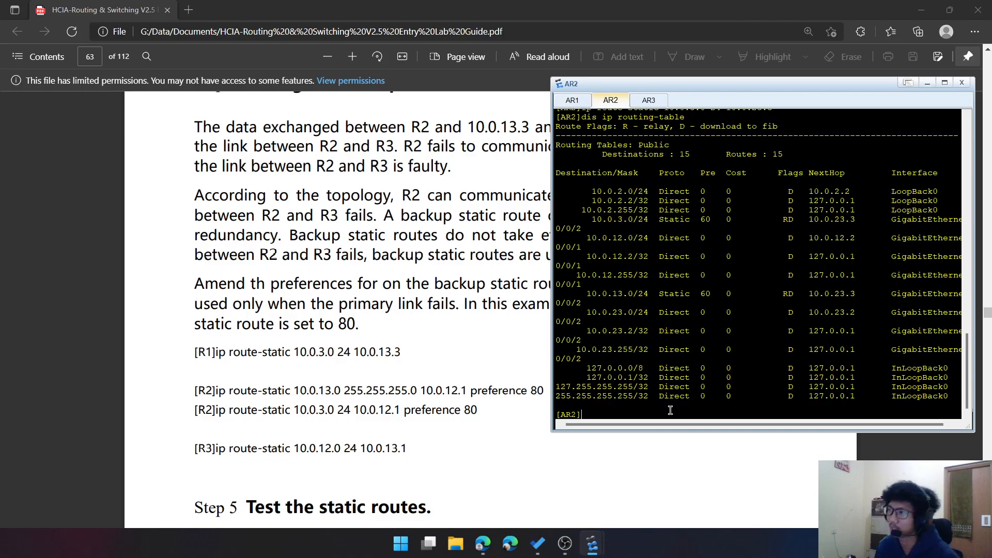
pyautogui.write('ip route')
pyautogui.press('Tab')
pyautogui.write('-')
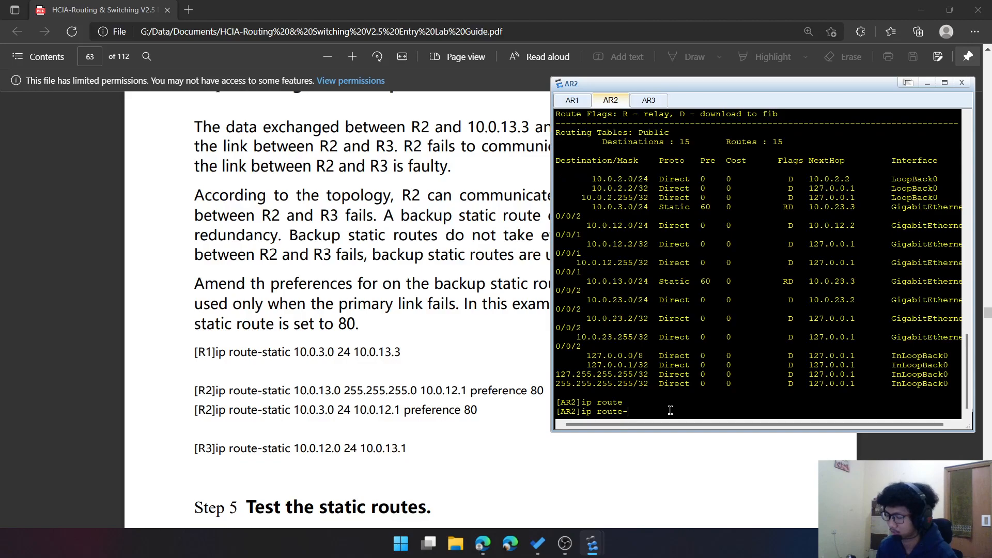
pyautogui.write('stat')
pyautogui.press('Tab')
pyautogui.write('10.0')
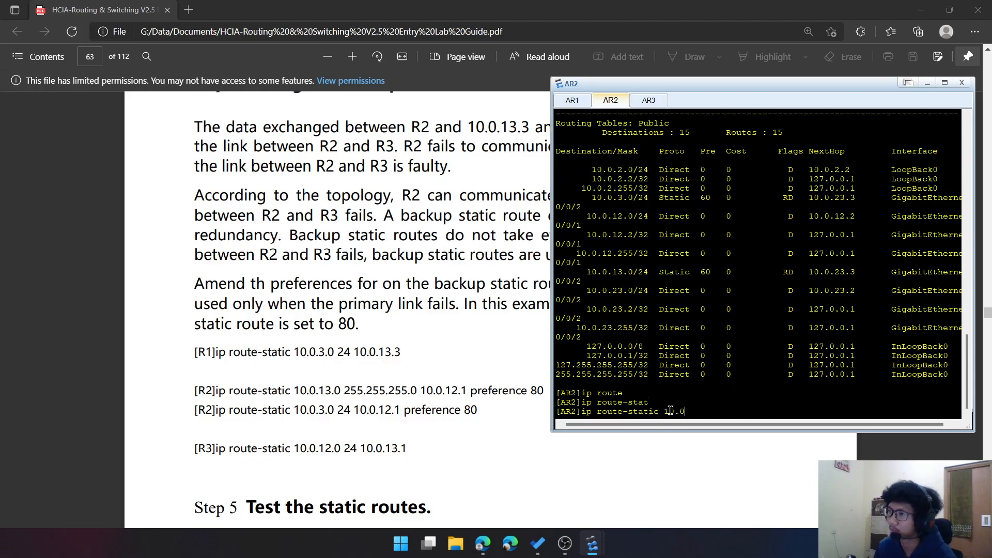
pyautogui.write('.13.0 2')
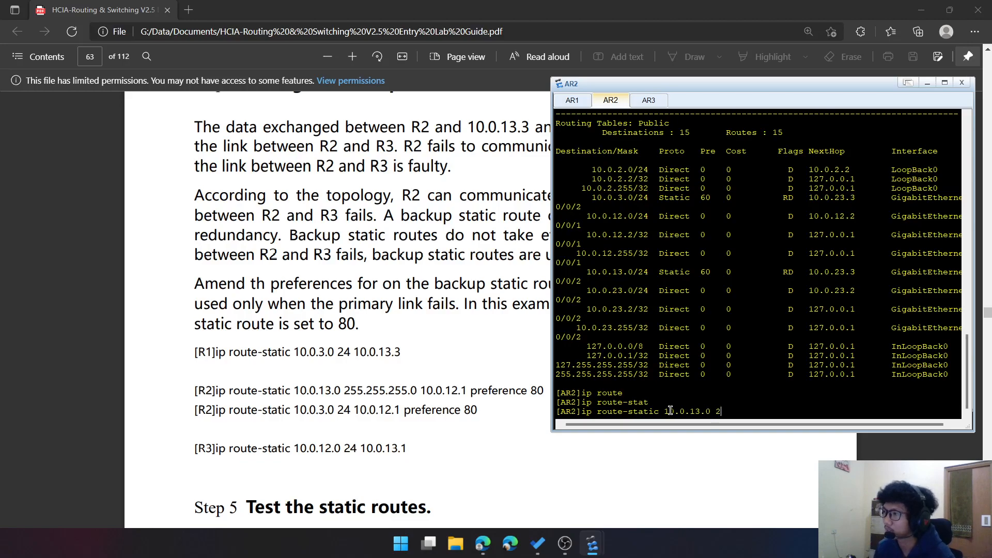
pyautogui.write('55.255')
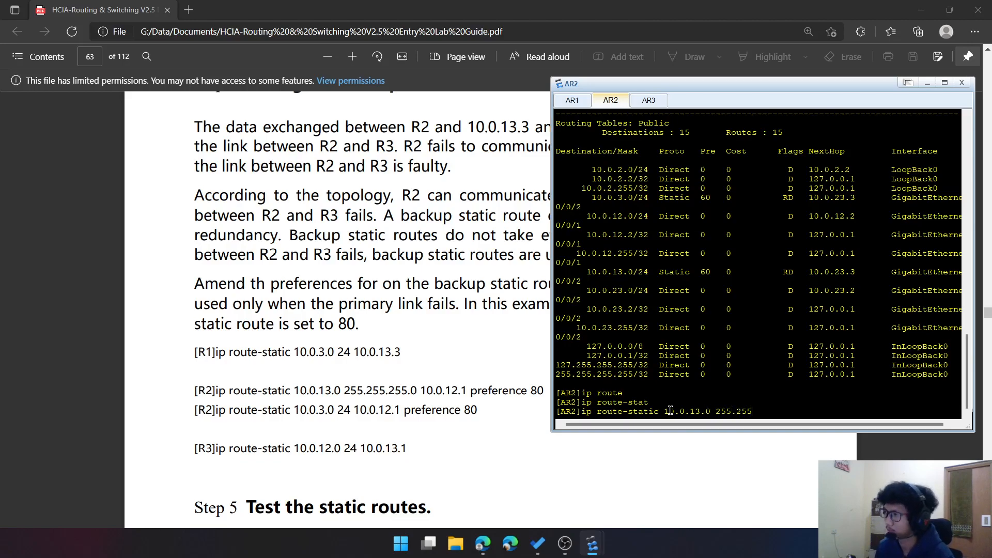
pyautogui.write('.255.0')
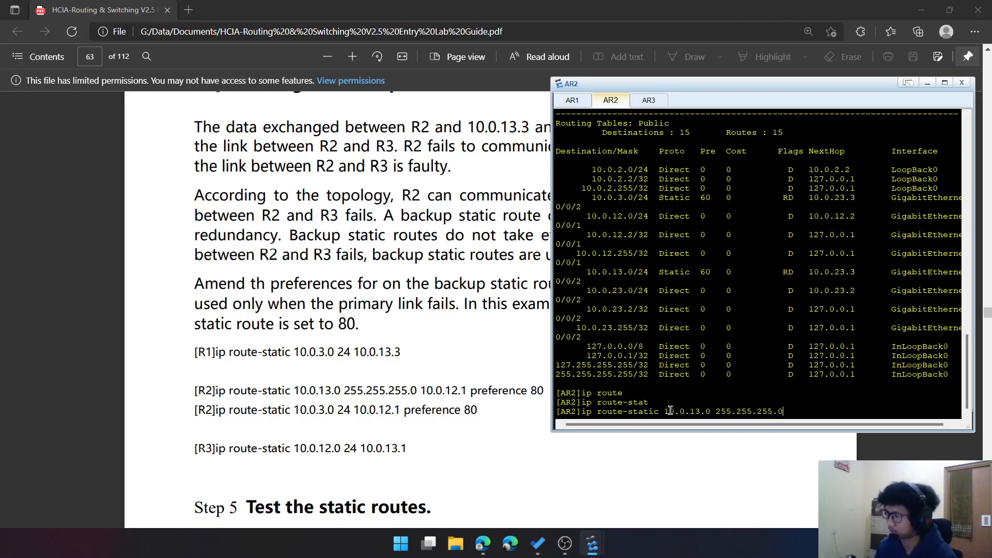
pyautogui.write(' 10,.')
pyautogui.press('BackSpace')
pyautogui.write('0.12.')
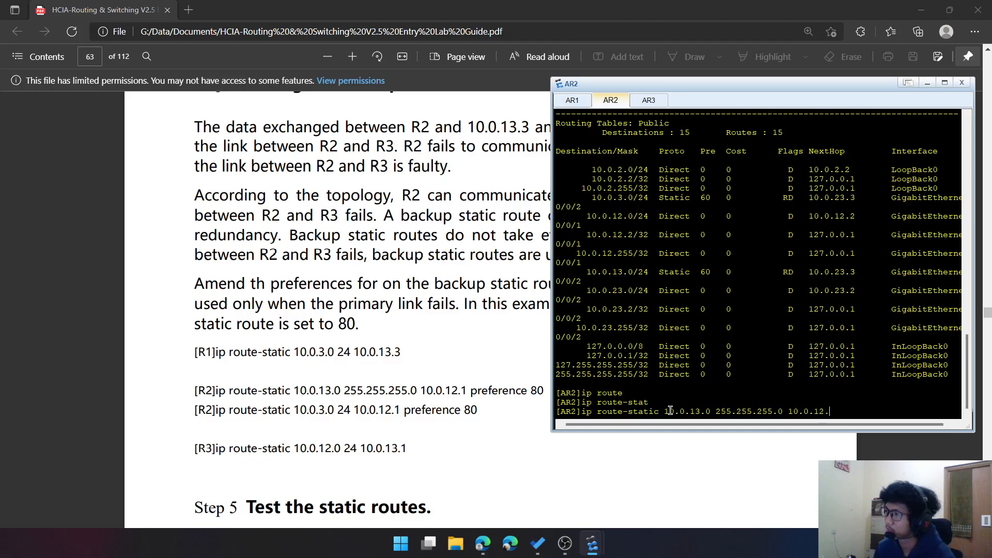
pyautogui.write('1 prefe')
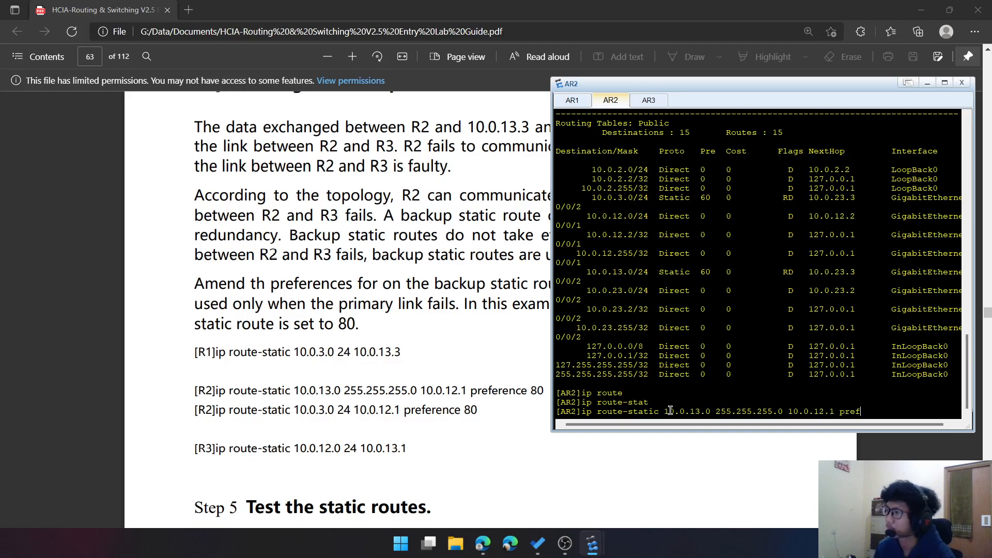
pyautogui.press('Tab')
pyautogui.write('80')
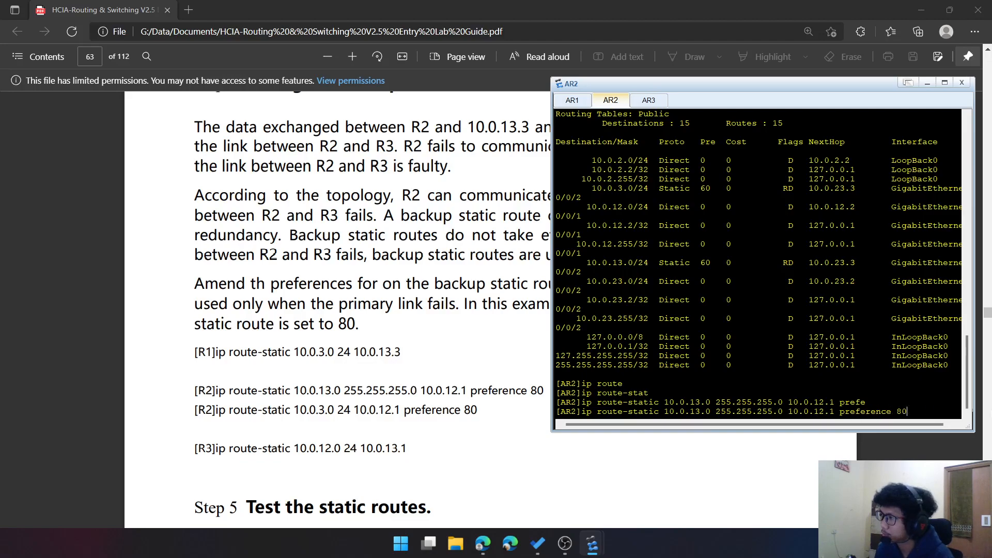
pyautogui.press('Return')
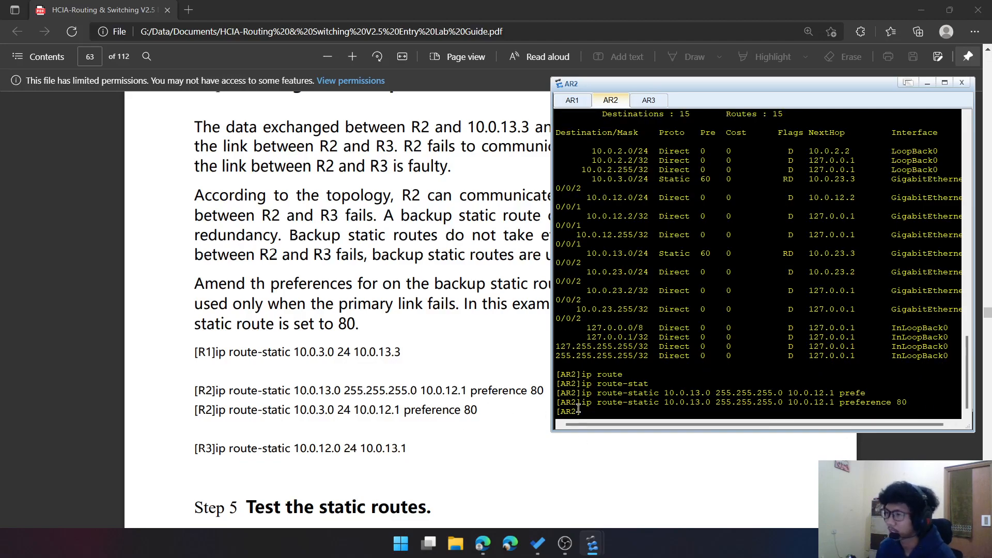
# Add a second backup static route on AR2 with ip route-static 10.0.3.0 24 10.0.12.1 preference 80
pyautogui.write('ip')
pyautogui.press('Tab')
pyautogui.write('rout')
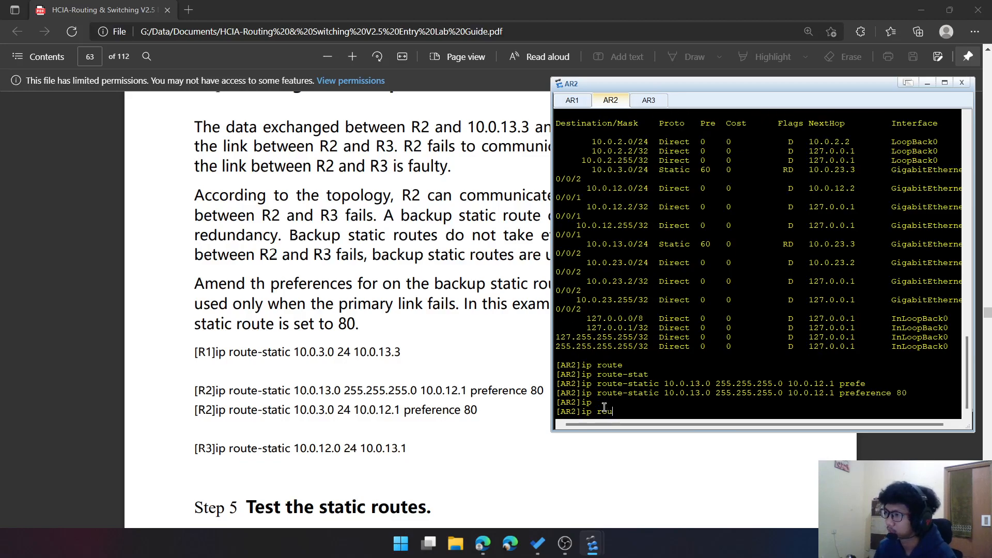
pyautogui.press('Tab')
pyautogui.write('1')
pyautogui.press('BackSpace')
pyautogui.write('10.')
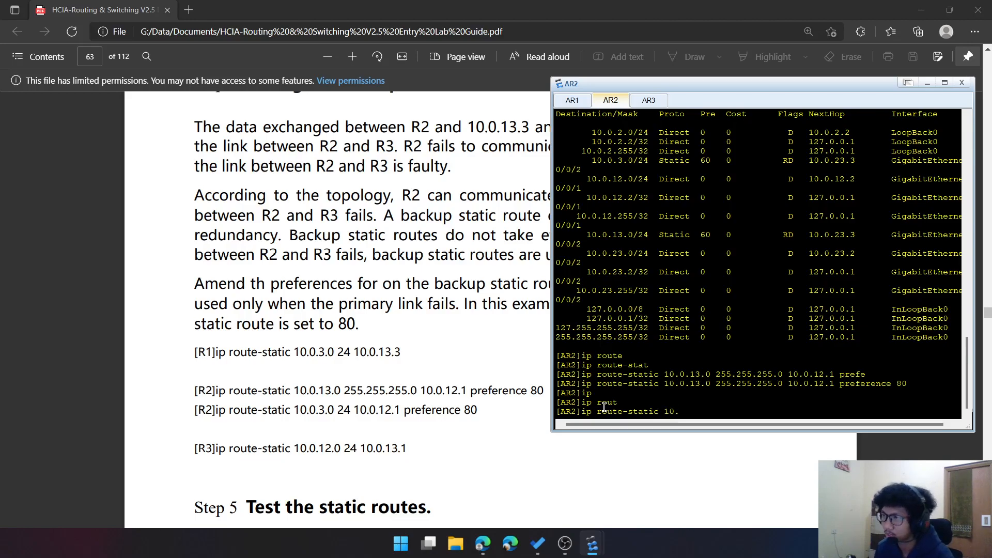
pyautogui.write('0.3.')
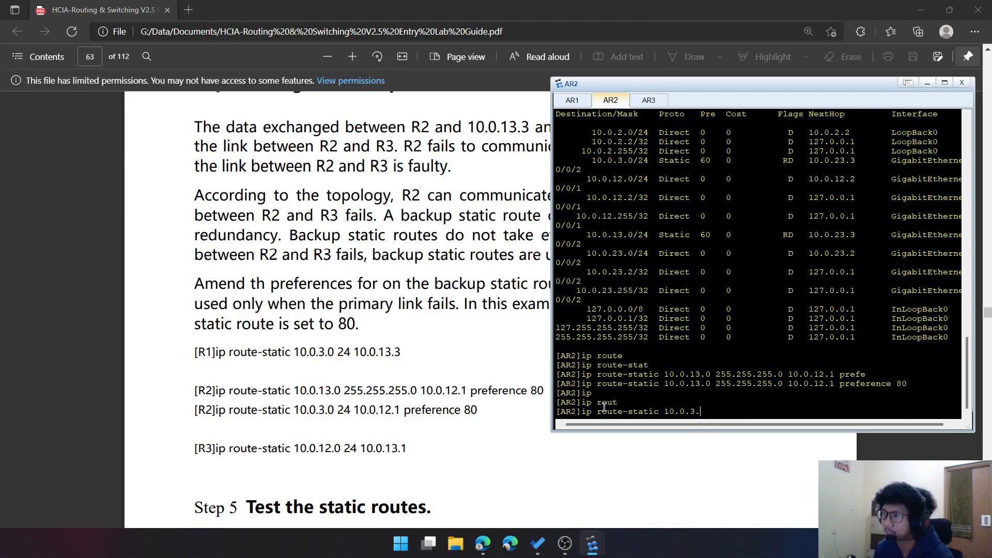
pyautogui.write('0 24')
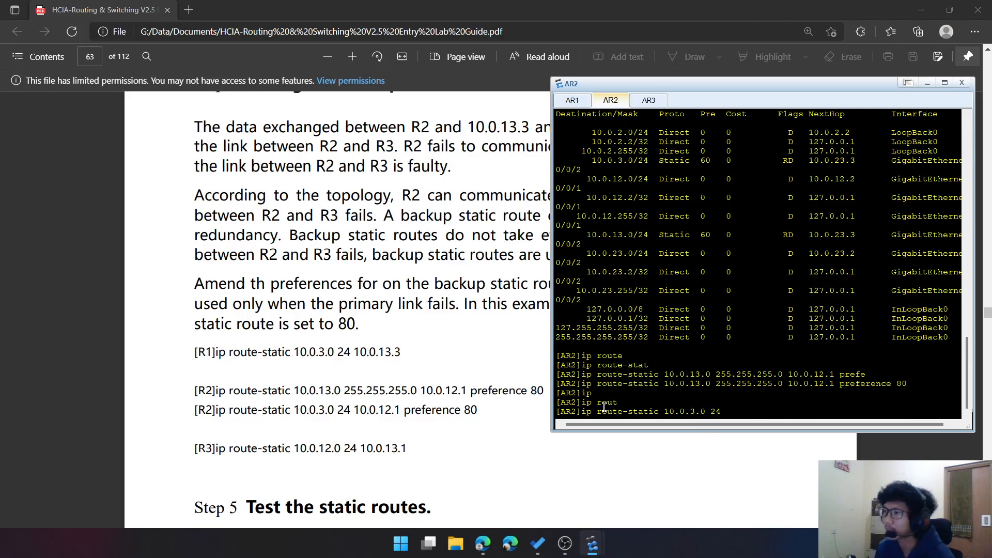
pyautogui.write(' 10.')
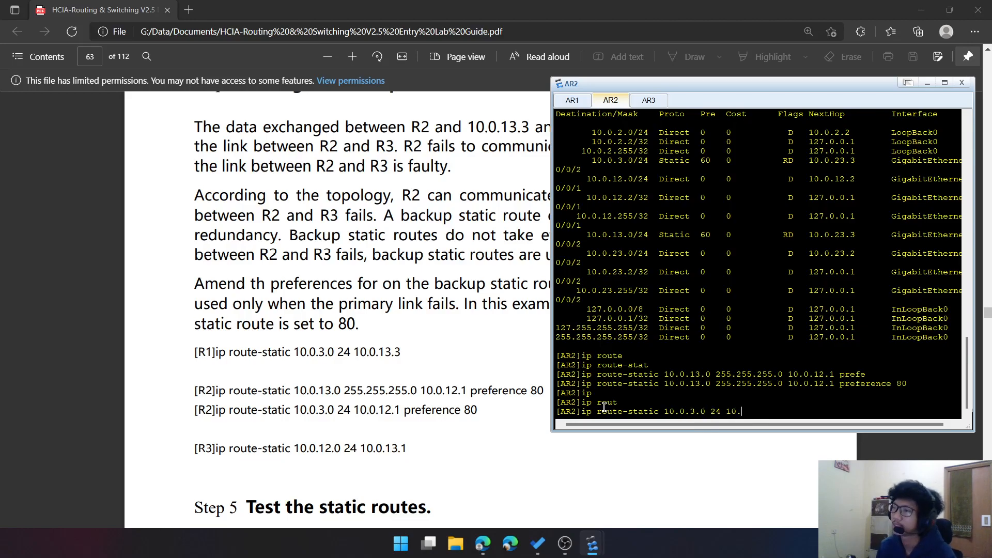
pyautogui.write('0.12.1 pre')
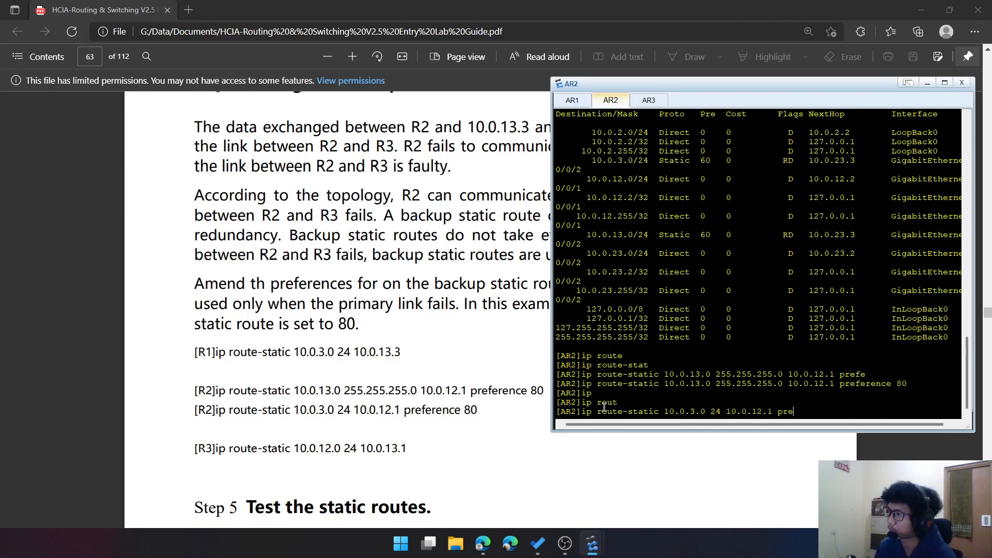
pyautogui.press('Tab')
pyautogui.write('80')
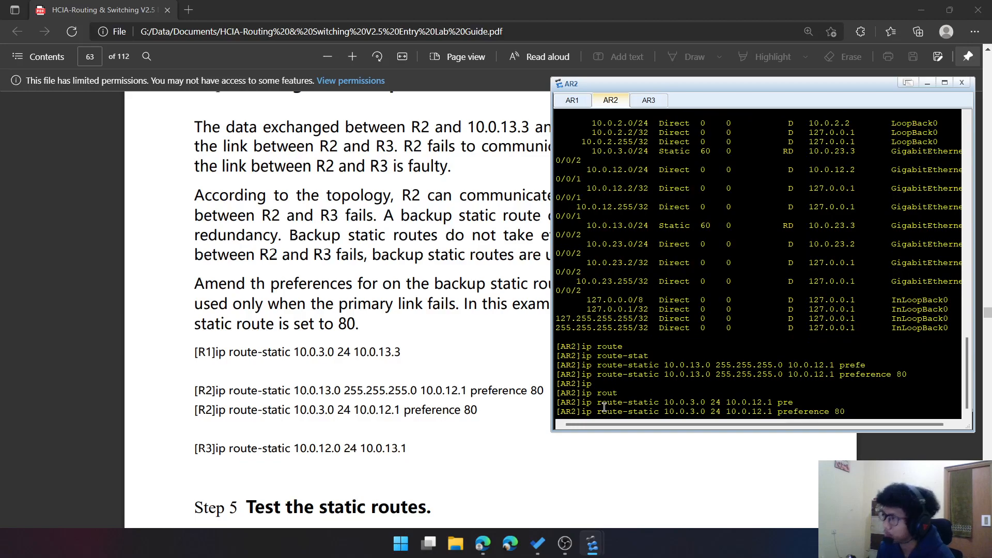
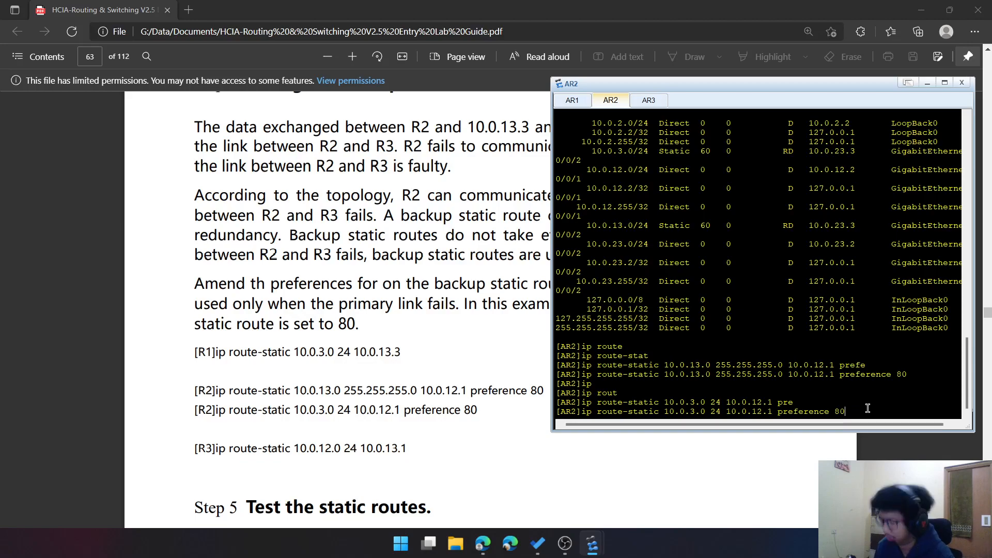
pyautogui.press('Return')
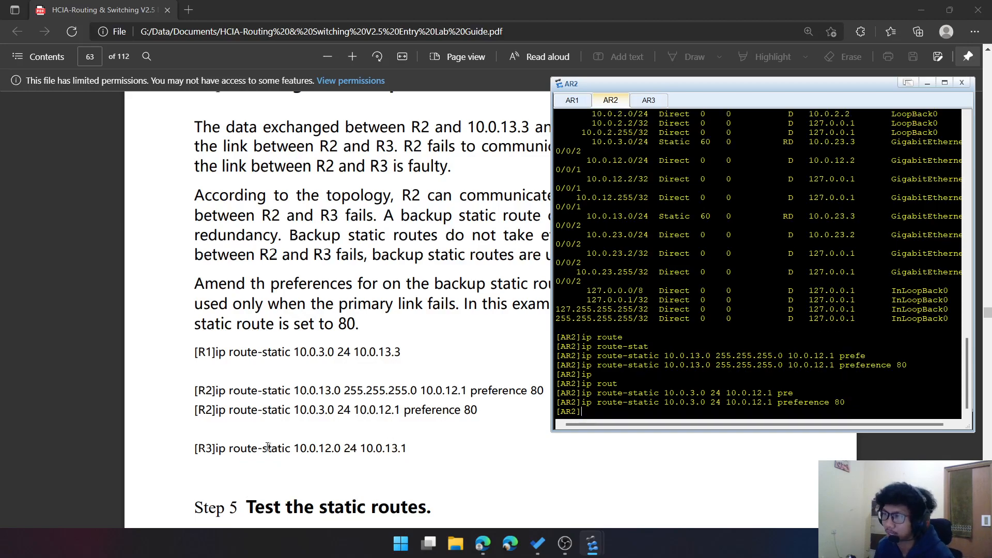
# Log back on to AR3's console, enter system view and set the device name with sysname AR3
pyautogui.click(649, 99)
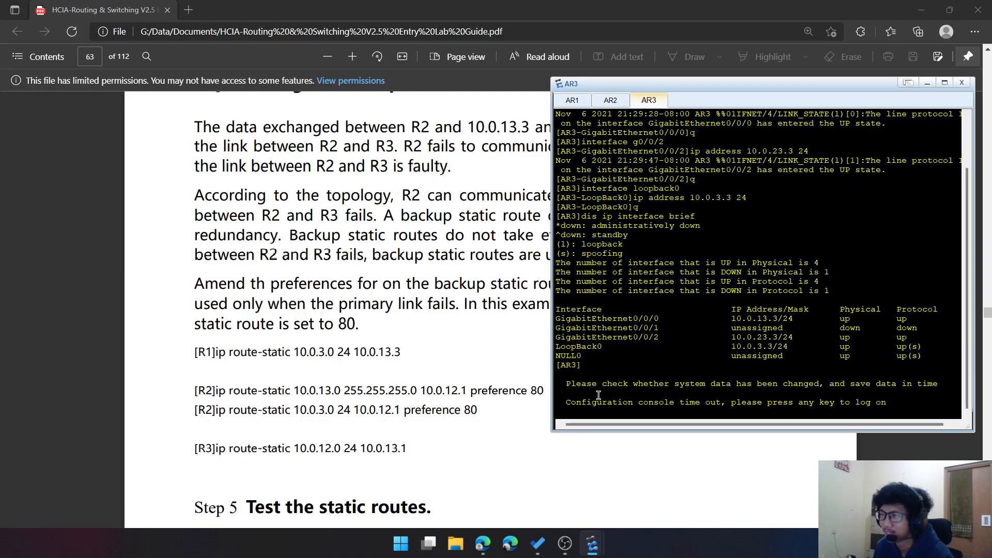
pyautogui.press('Return')
pyautogui.write('sys')
pyautogui.press('Return')
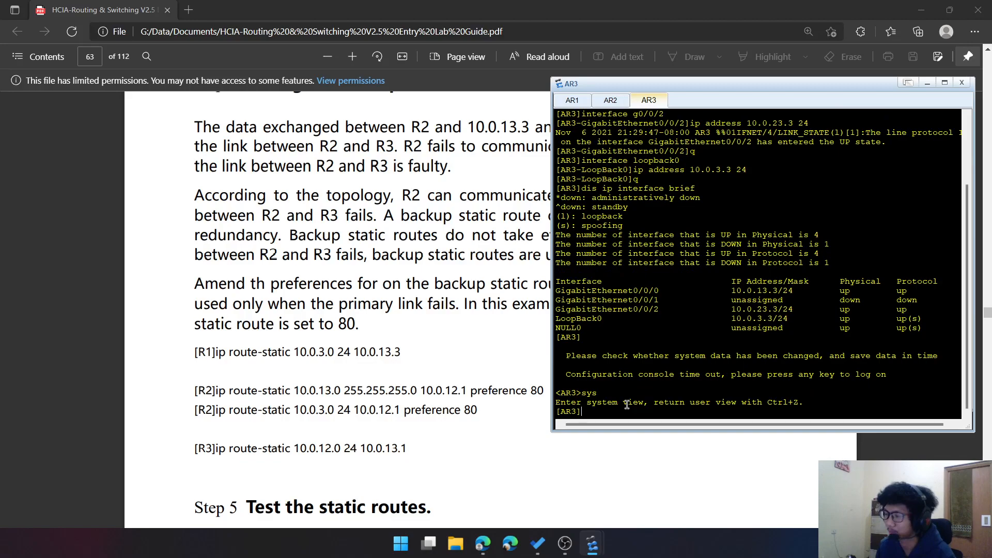
pyautogui.write('sysname AR')
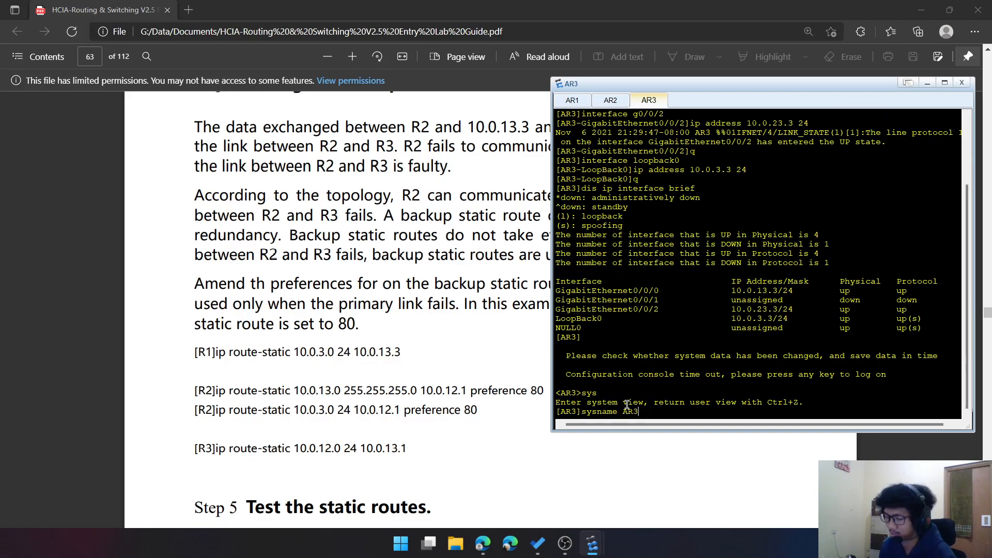
pyautogui.write('3')
pyautogui.press('Return')
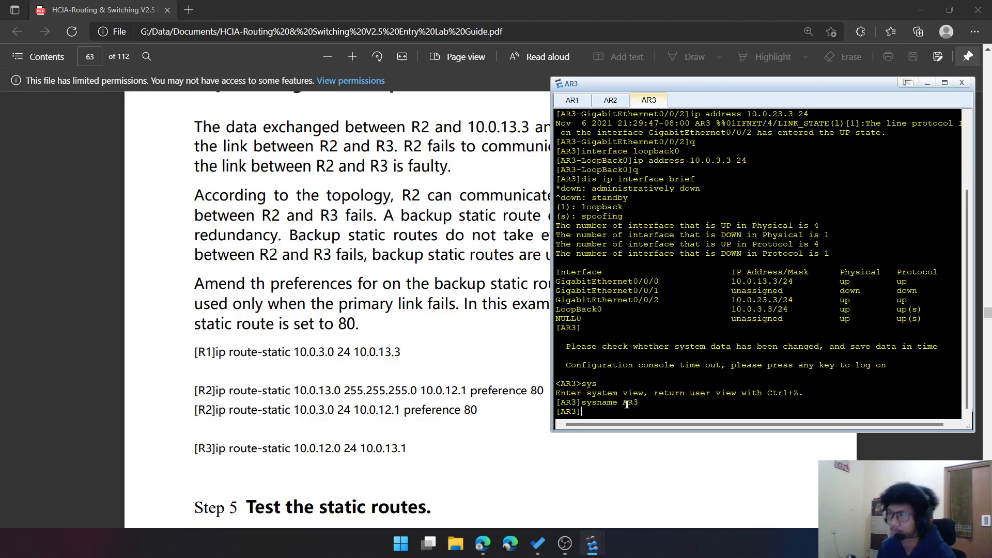
# On AR3, add the static route ip route-static 10.0.12.0 24 10.0.13.1 from the guide's Step 4
pyautogui.write('ip route-s')
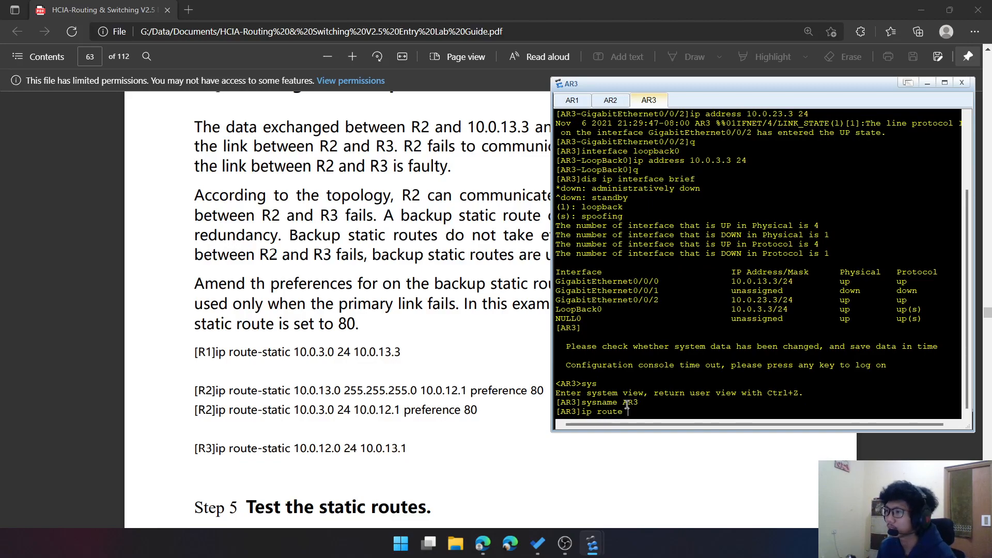
pyautogui.press('Tab')
pyautogui.write('-st')
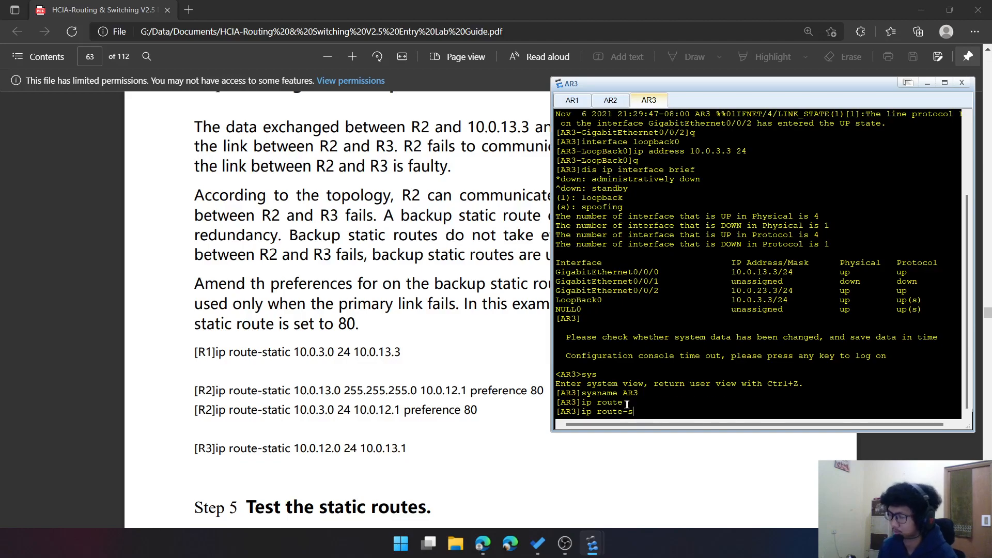
pyautogui.press('Tab')
pyautogui.write('10,')
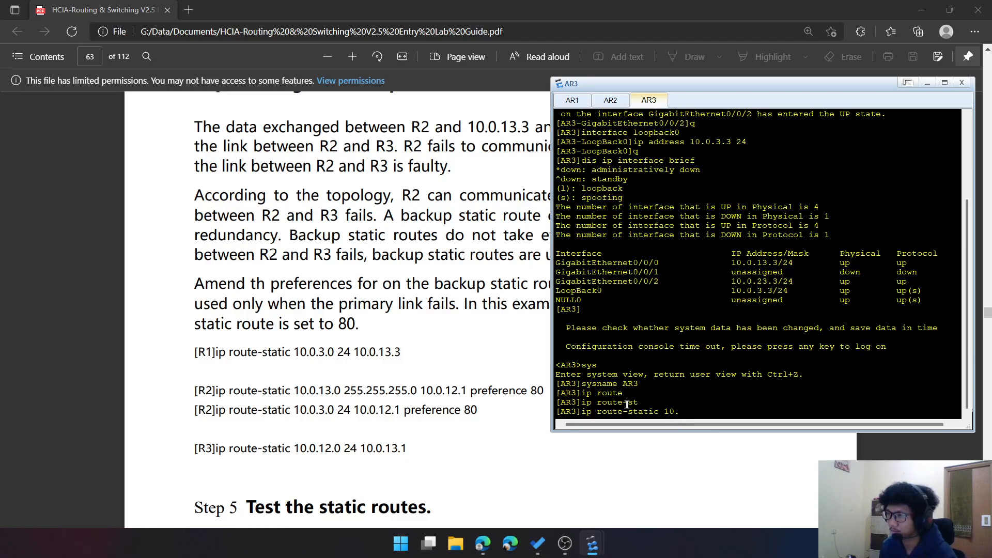
pyautogui.write('0.')
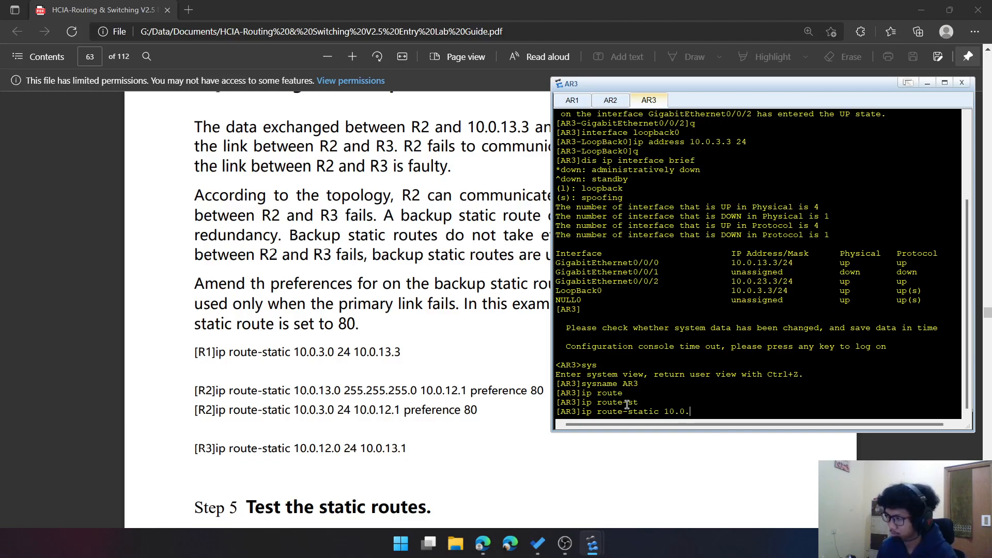
pyautogui.write('12.0')
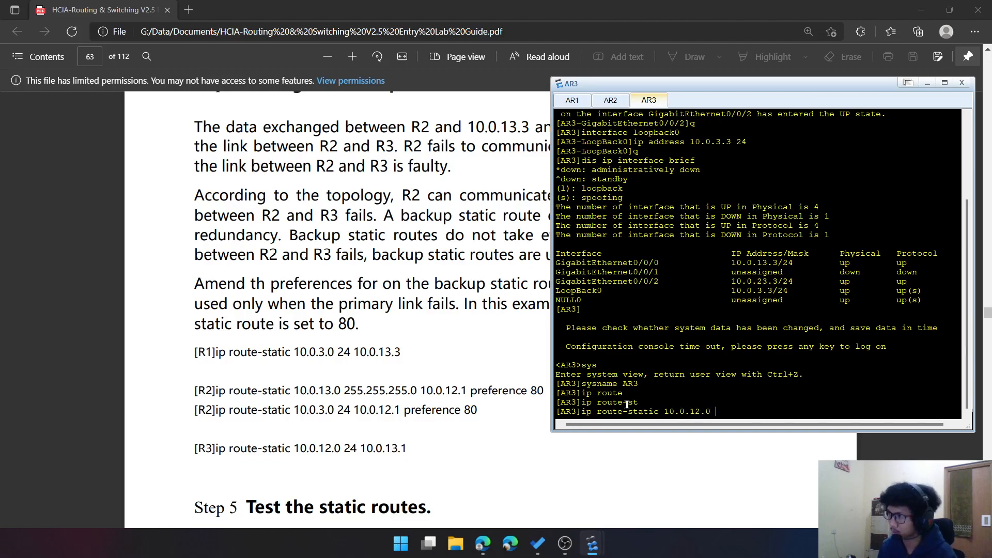
pyautogui.write(' 24 10.')
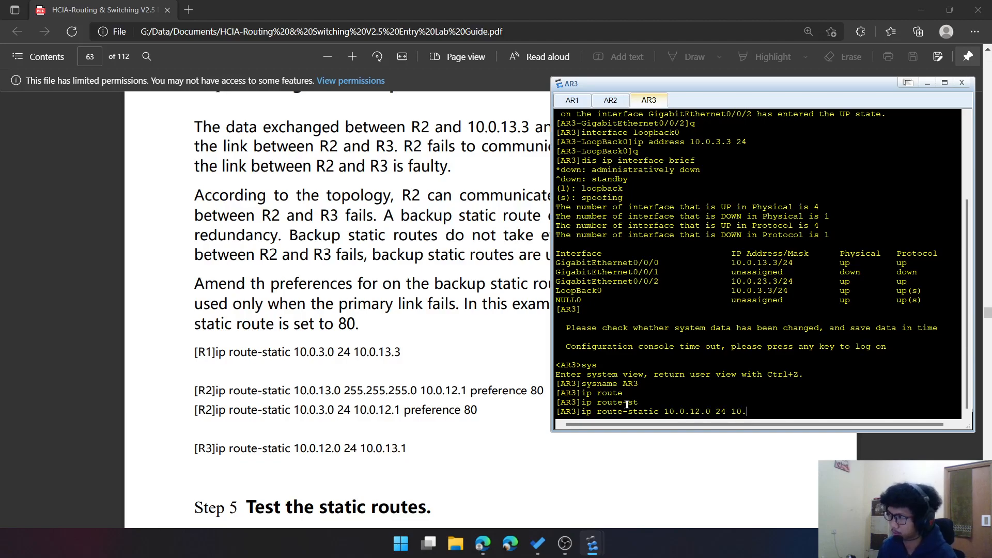
pyautogui.write('013.1')
pyautogui.press('Left')
pyautogui.press('Left')
pyautogui.press('Left')
pyautogui.write('.')
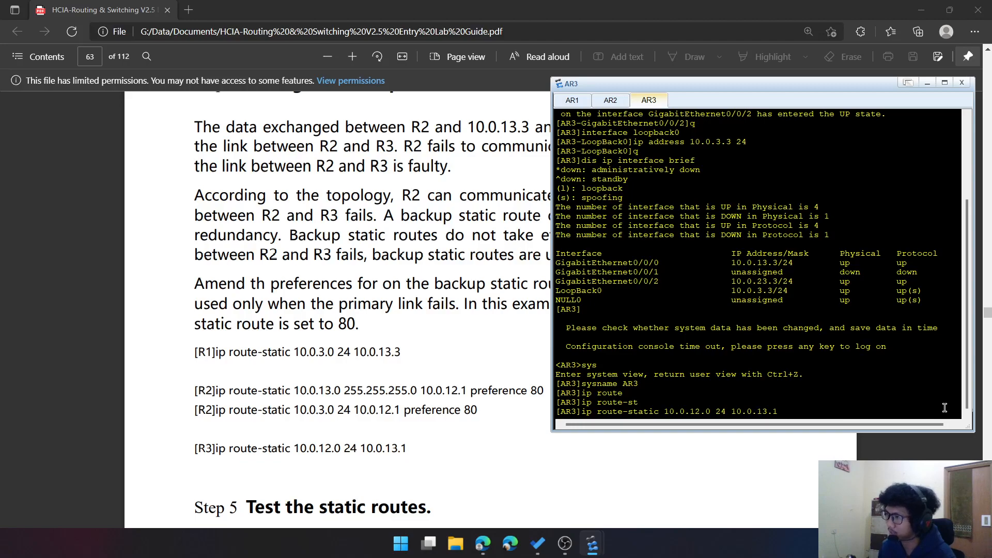
# Run the entered command on AR3 to add the static route to 10.0.12.0/24 via 10.0.13.1
pyautogui.press('Return')
# Display the IP routing table on AR2, following Step 5 of the lab guide
pyautogui.scroll(-5, 289, 277)
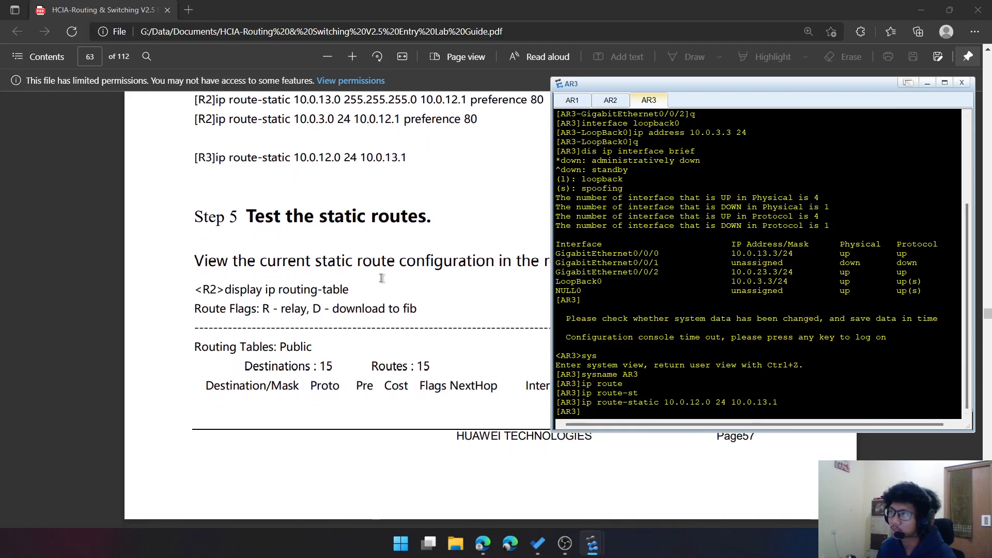
pyautogui.click(615, 100)
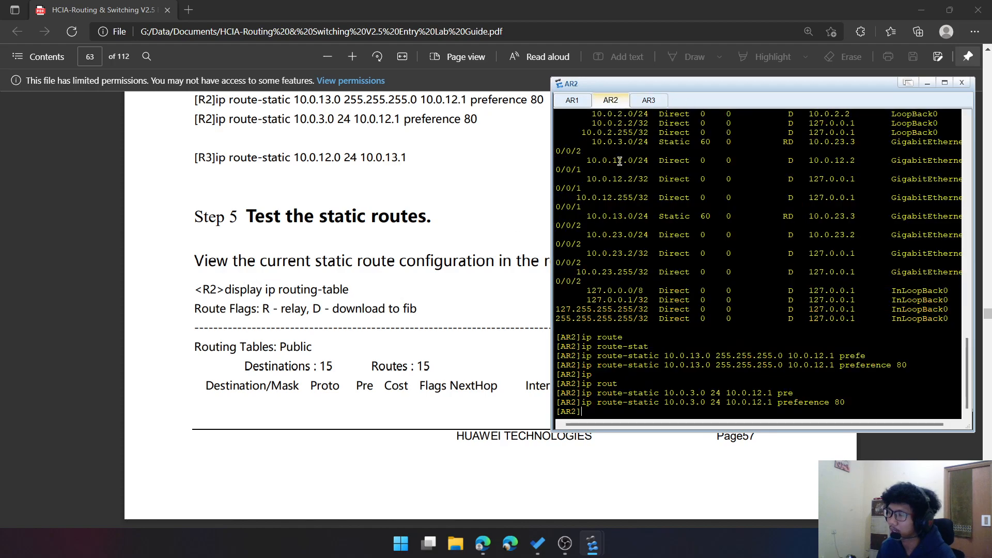
pyautogui.write('dis ')
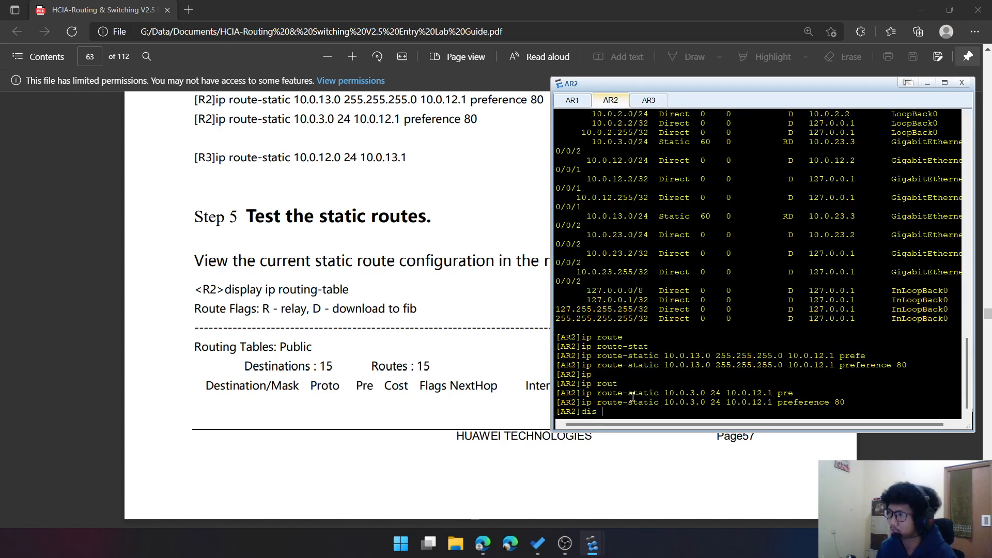
pyautogui.write('ip rout')
pyautogui.press('Tab')
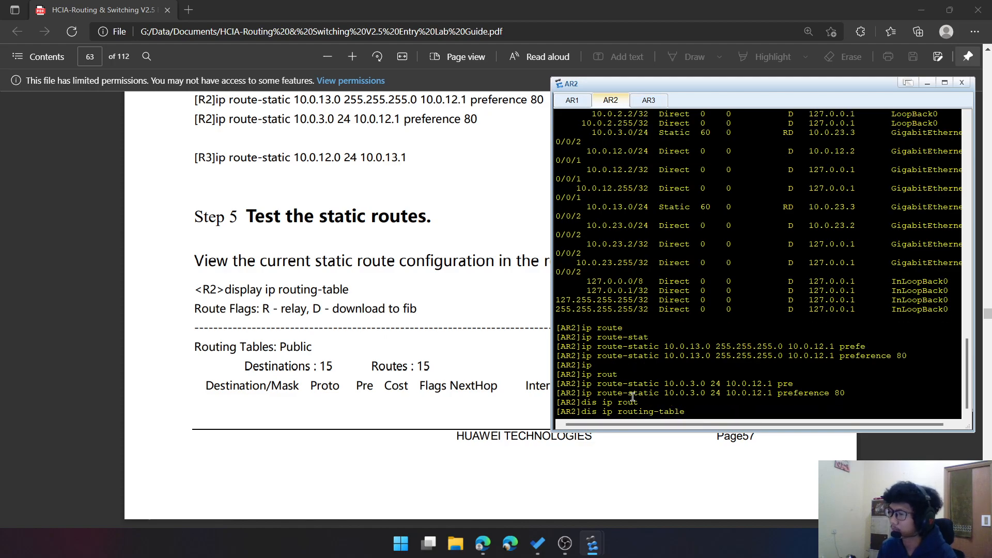
pyautogui.press('Return')
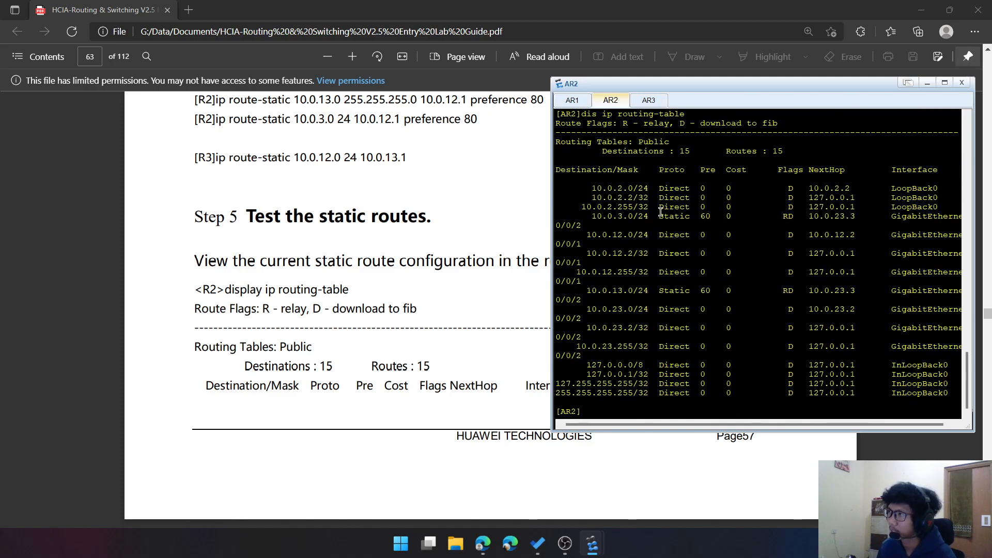
# Find the connectivity test in the lab guide and ping 10.0.13.3 from AR2
pyautogui.scroll(-6, 431, 298)
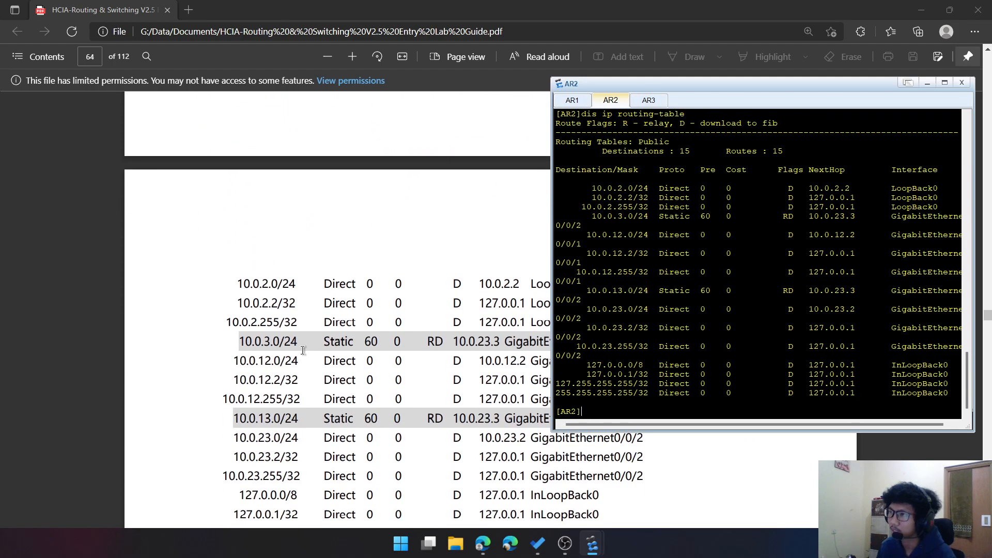
pyautogui.scroll(-4, 415, 324)
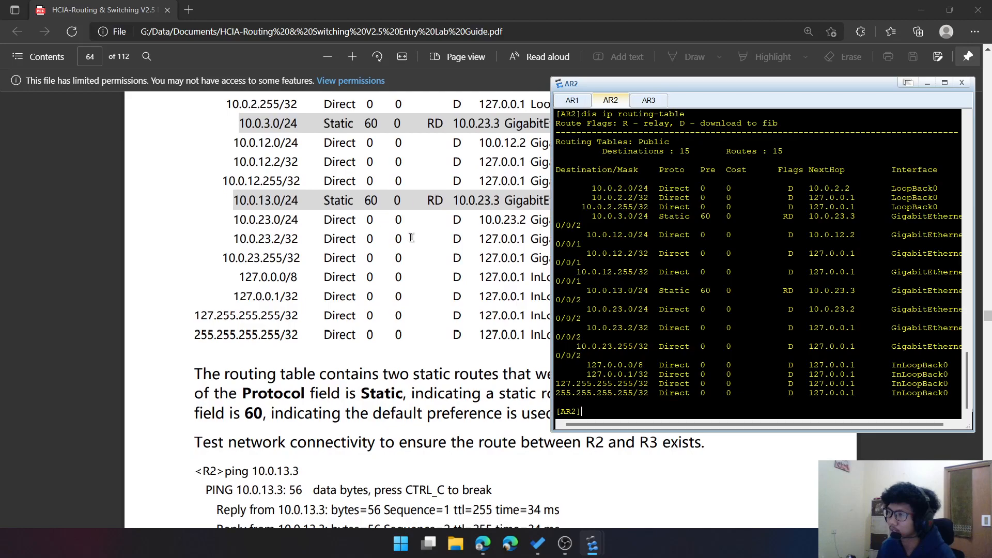
pyautogui.scroll(-4, 449, 341)
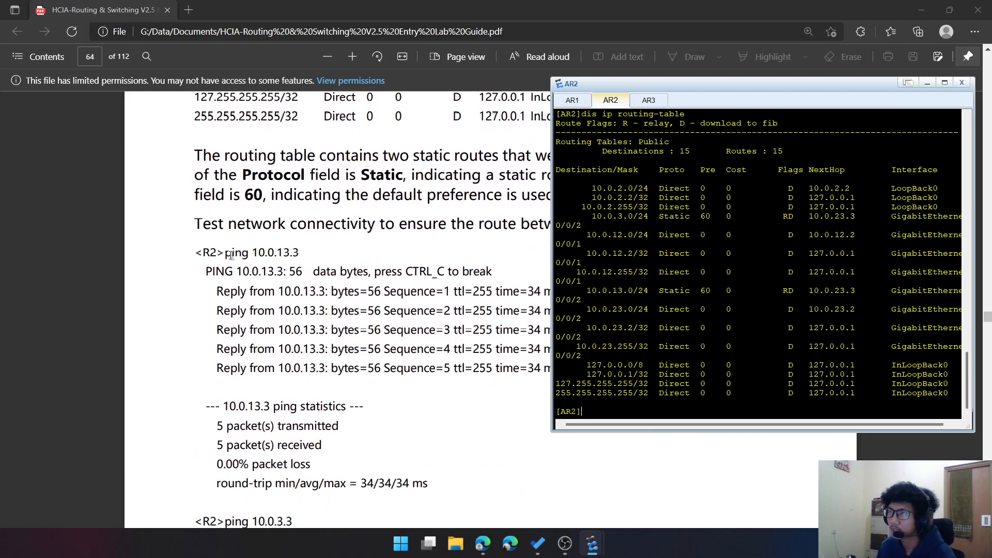
pyautogui.moveTo(226, 252); pyautogui.dragTo(295, 253)
pyautogui.moveTo(593, 541)
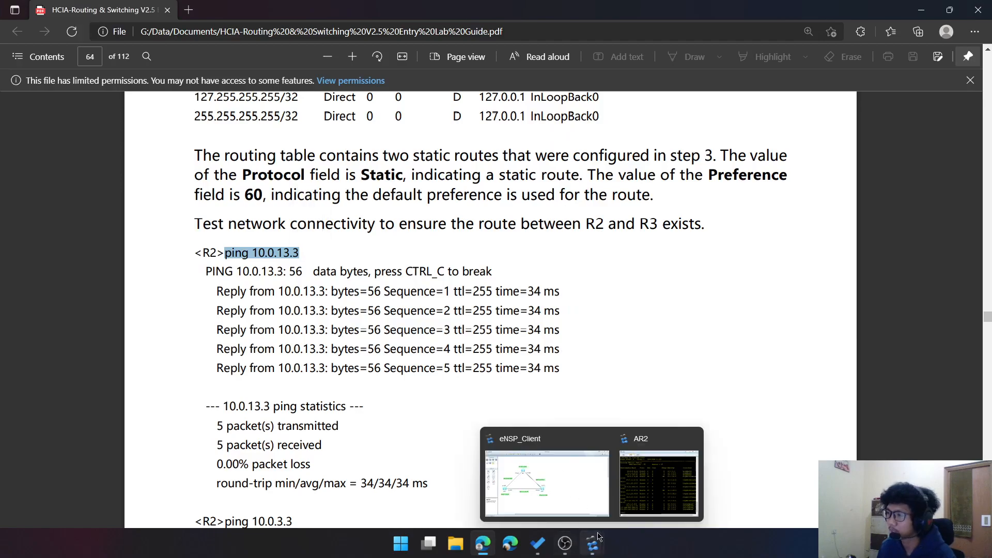
pyautogui.click(659, 483)
pyautogui.write('p')
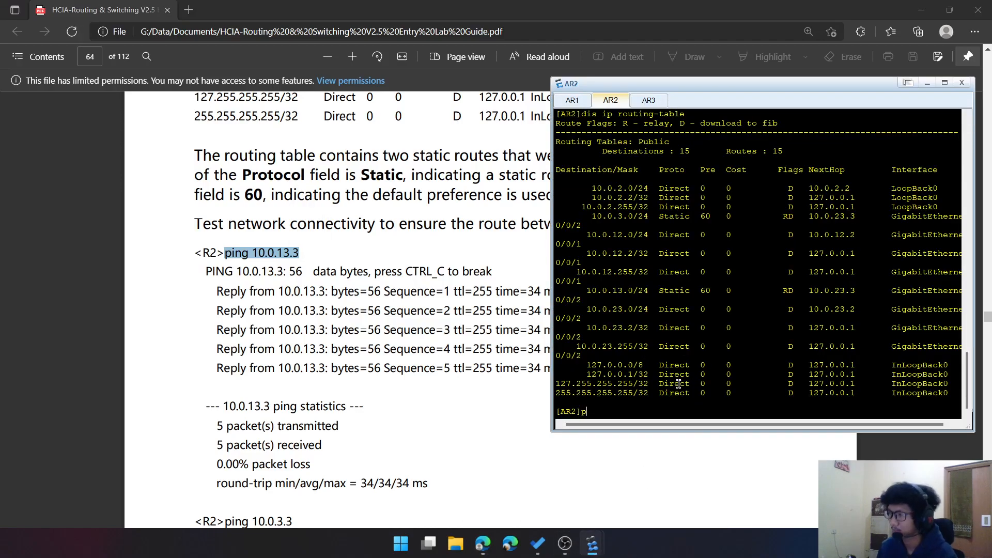
pyautogui.write('ing 10')
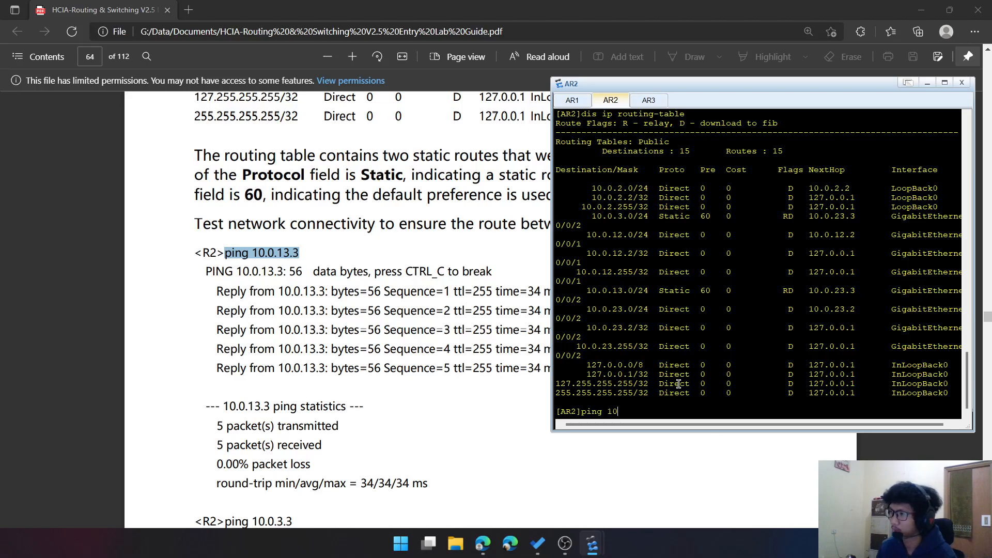
pyautogui.write('.0')
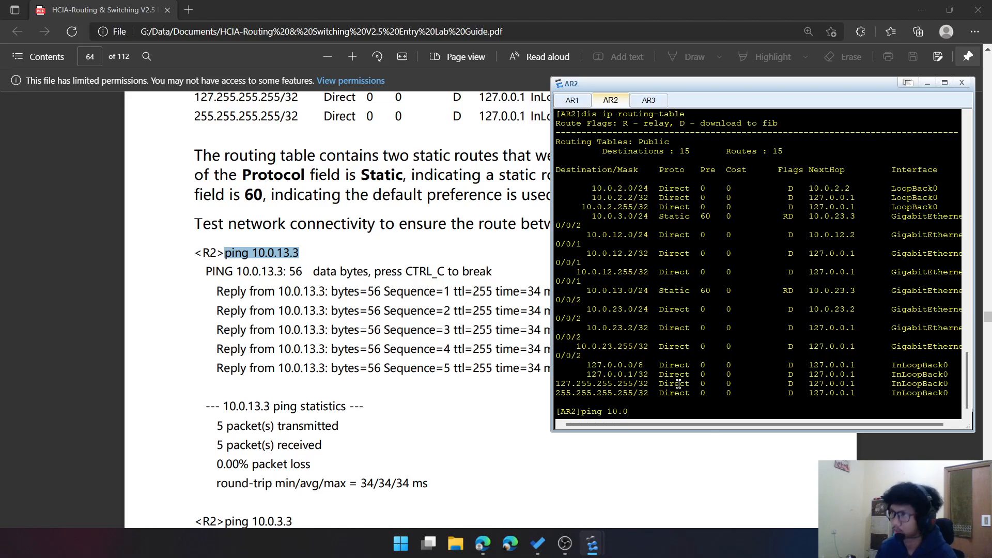
pyautogui.write('.13.3')
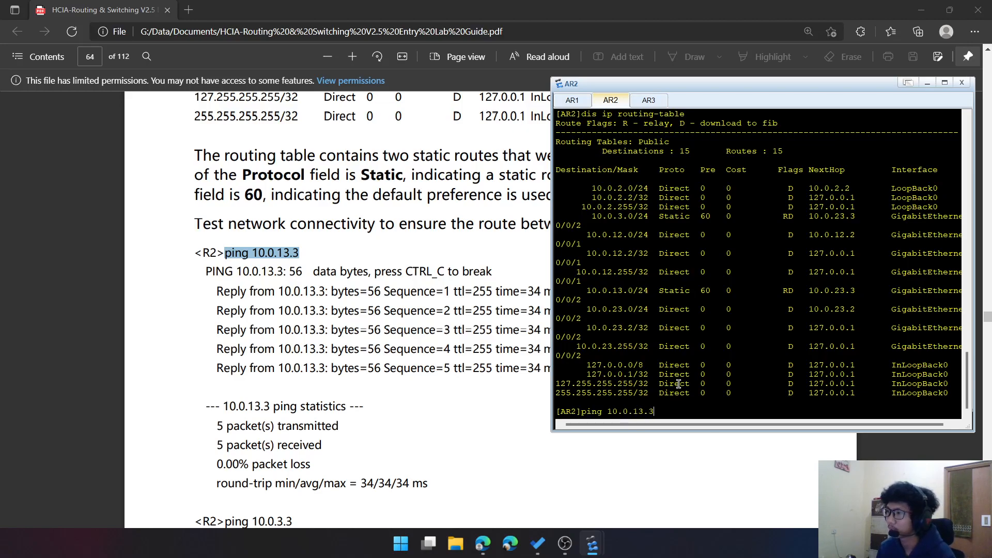
pyautogui.press('Return')
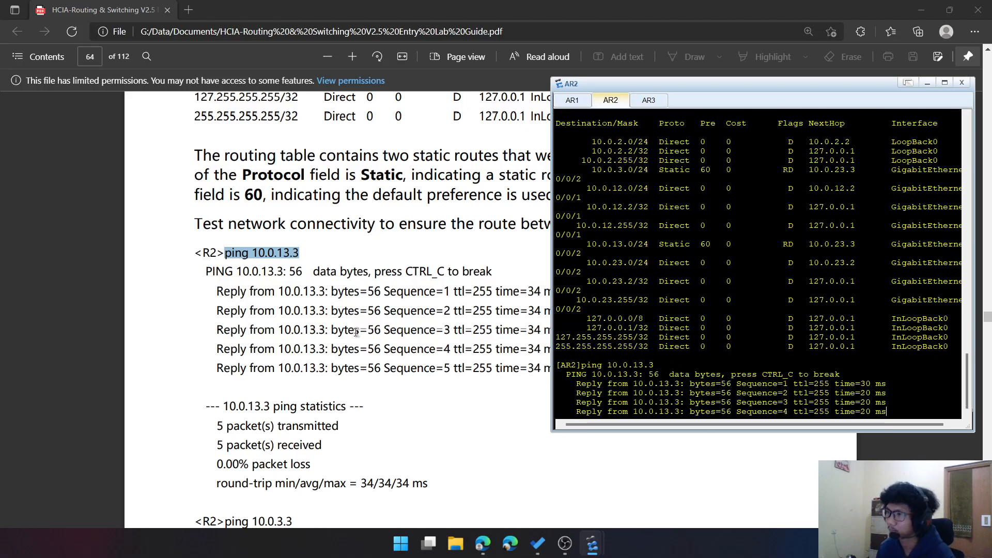
# Ping 10.0.3.3 from AR2 to test connectivity to AR3's loopback network
pyautogui.scroll(-3, 277, 372)
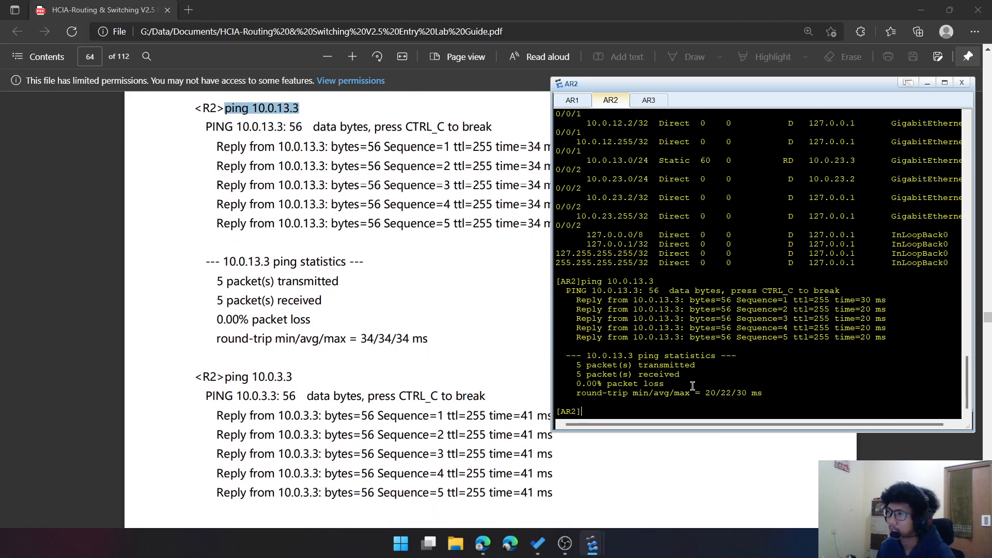
pyautogui.write('i')
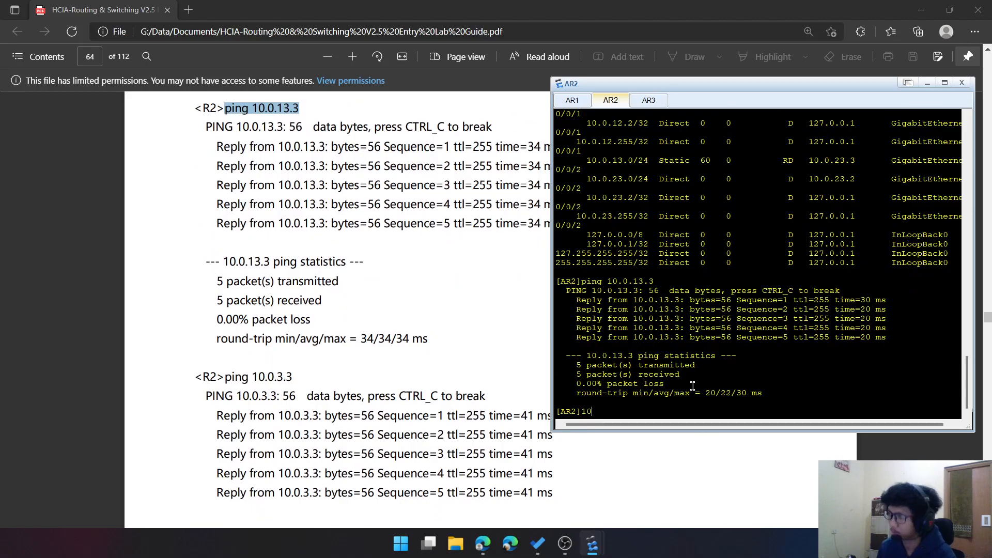
pyautogui.press('BackSpace')
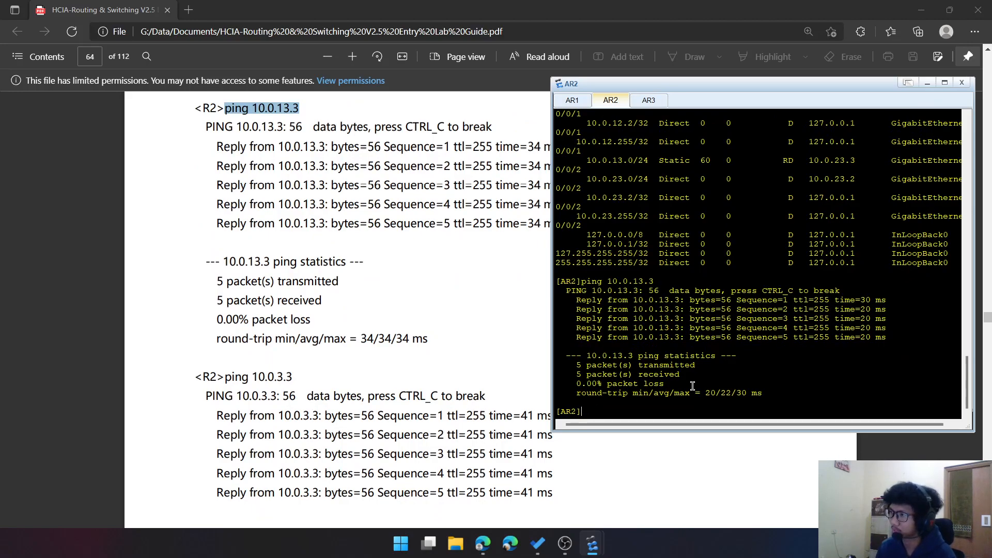
pyautogui.write('ping 1')
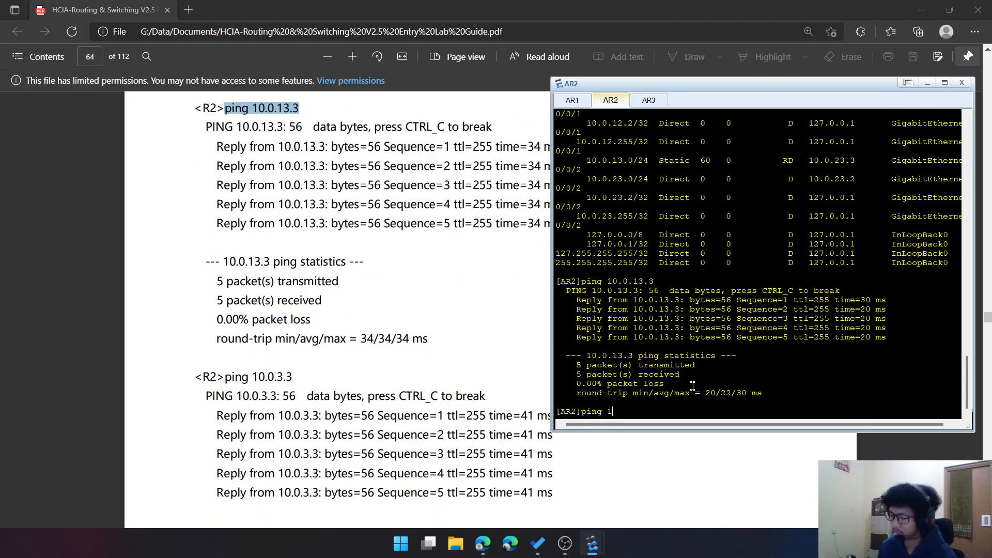
pyautogui.write('0.0.')
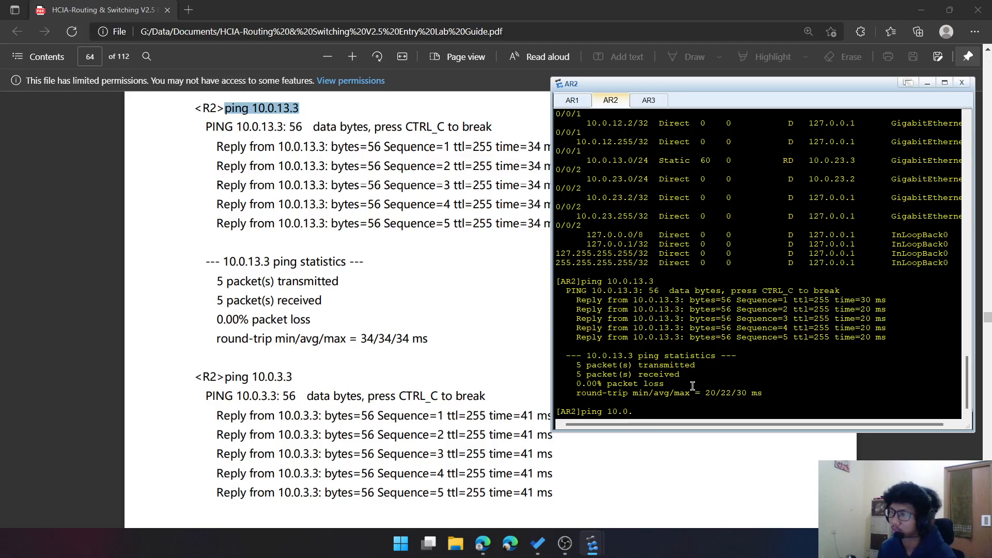
pyautogui.write('3.3')
pyautogui.press('Return')
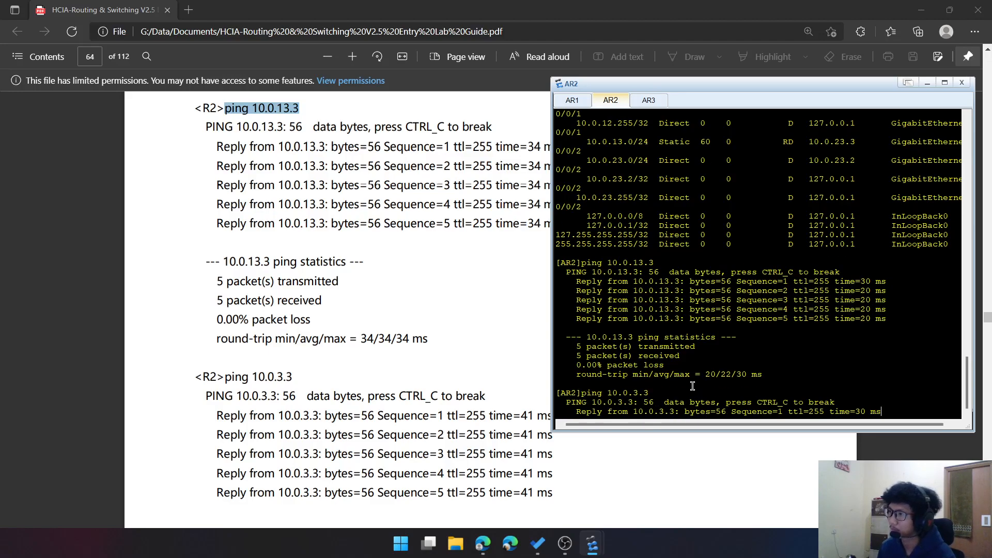
# Trace the path from AR2 to 10.0.13.3 with tracert
pyautogui.scroll(-6, 198, 352)
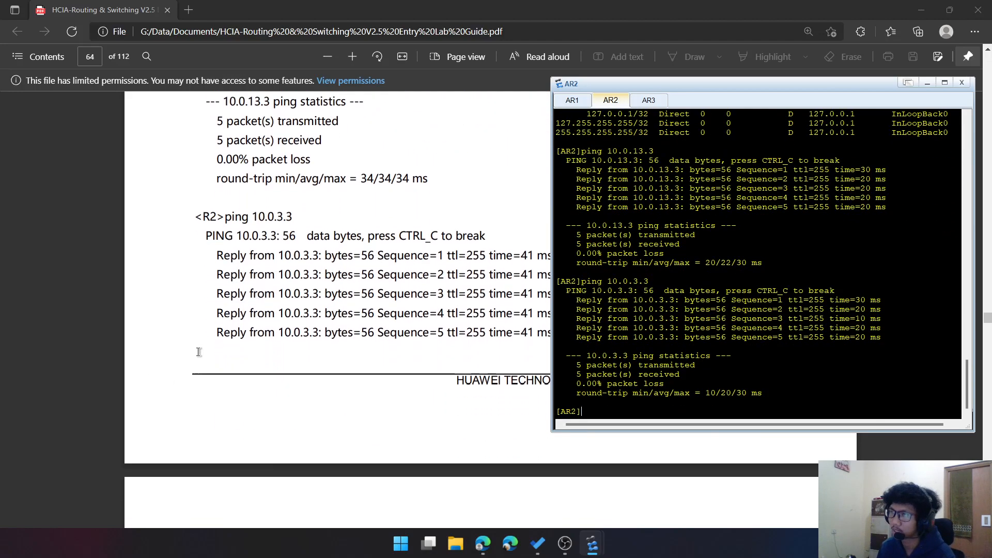
pyautogui.scroll(-5, 198, 352)
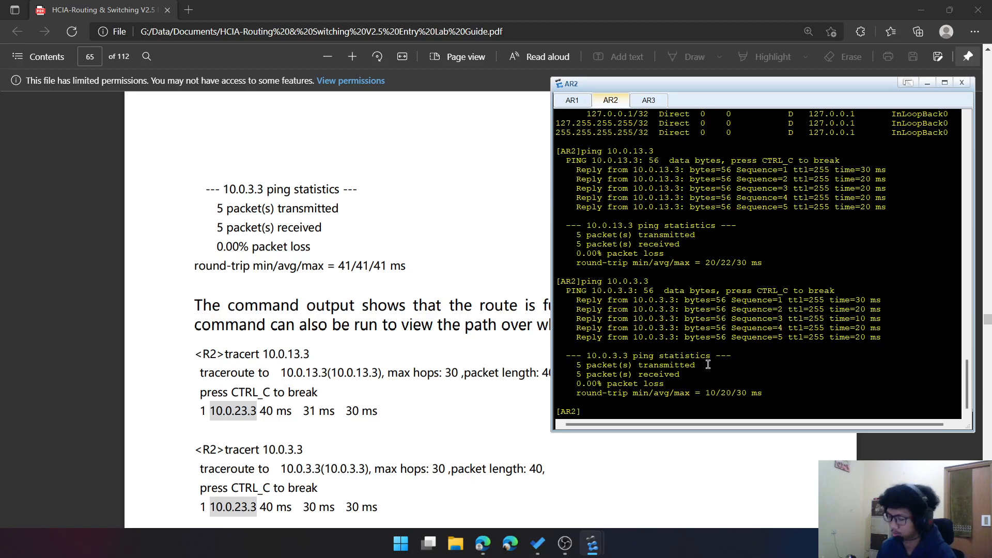
pyautogui.write('tracer')
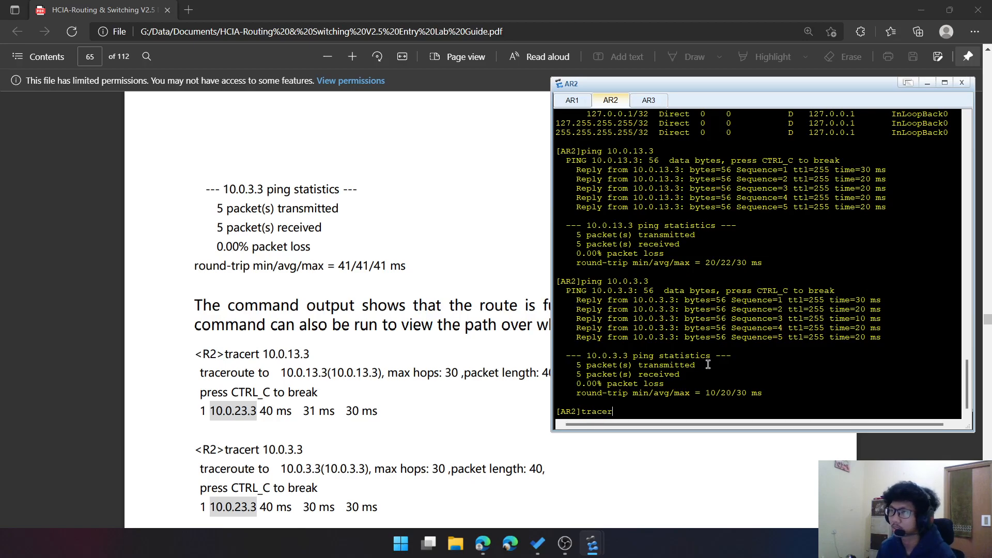
pyautogui.write('t 10')
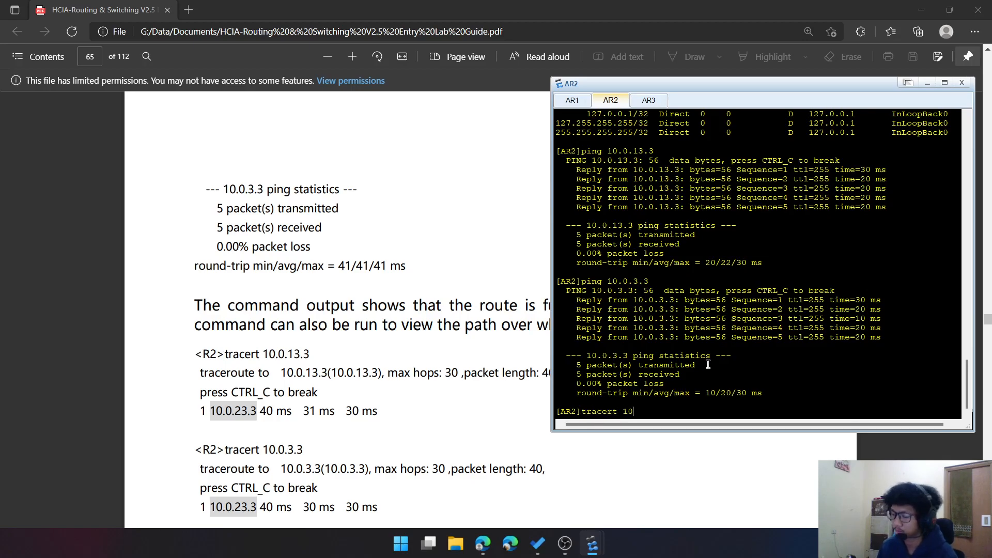
pyautogui.write('.0.13.3')
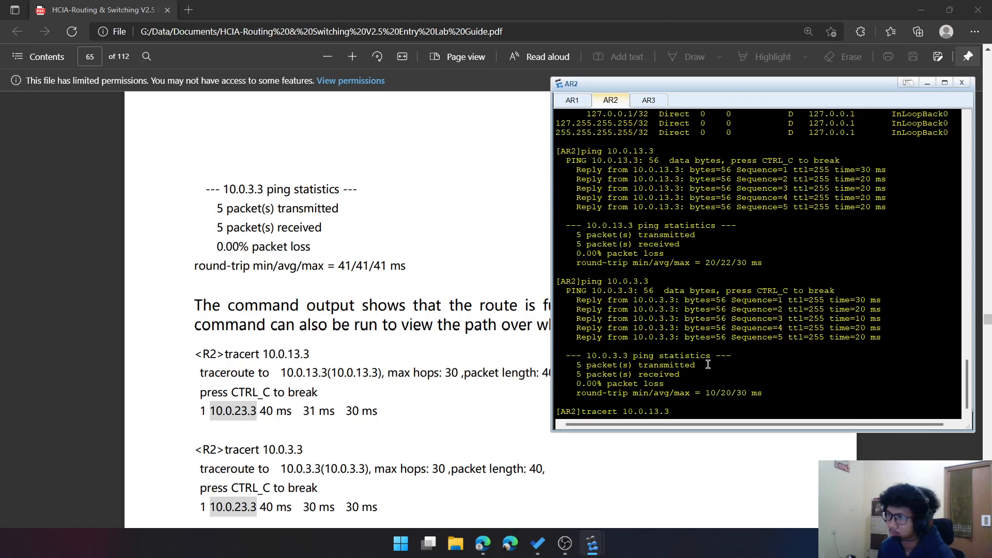
pyautogui.press('Return')
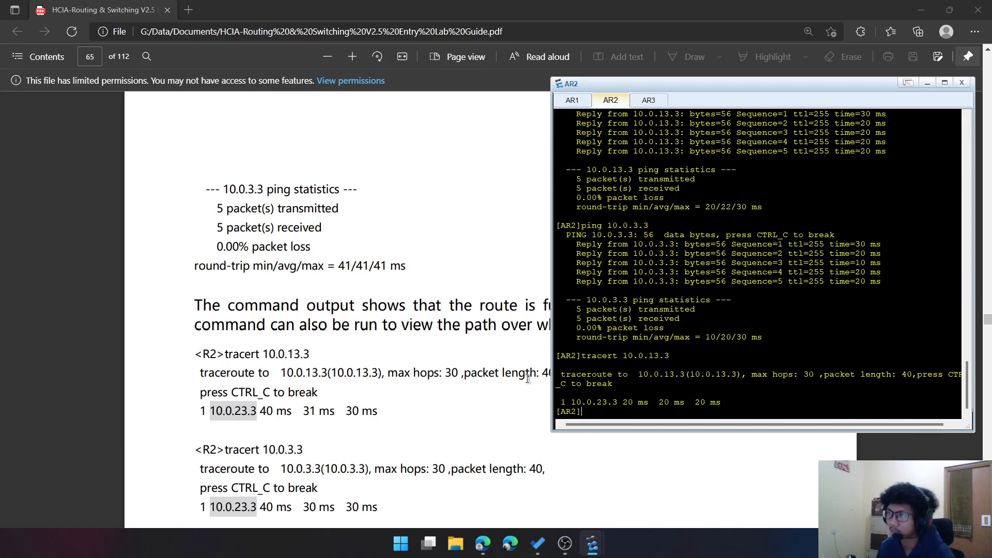
# Trace the path from AR2 to AR3's loopback address 10.0.3.3 with tracert
pyautogui.scroll(-3, 400, 334)
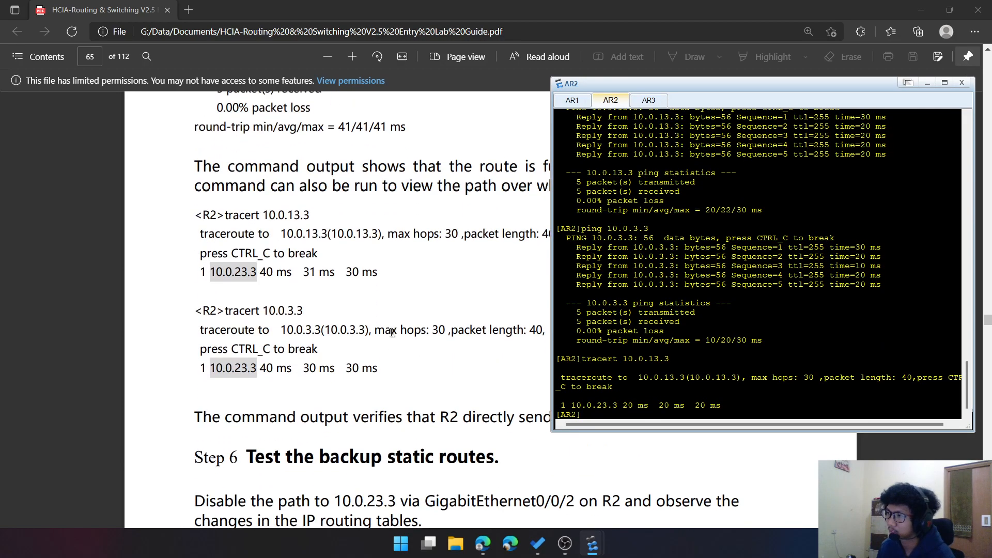
pyautogui.write('tra')
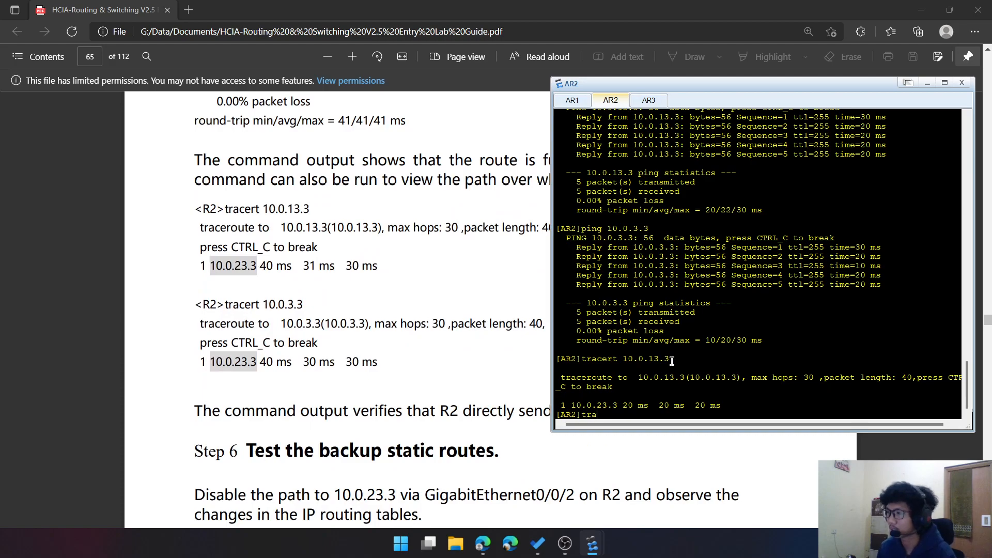
pyautogui.press('Up')
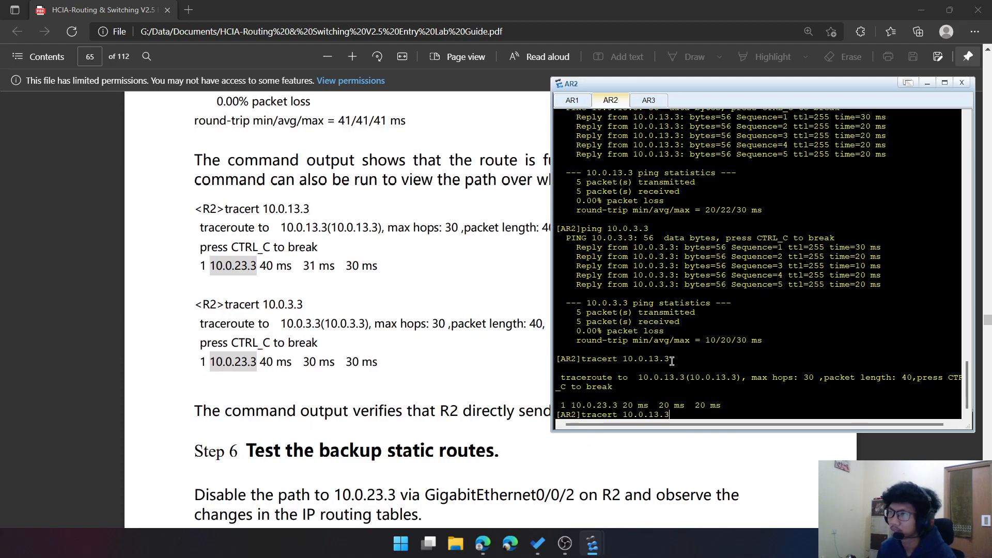
pyautogui.press('Left')
pyautogui.press('Left')
pyautogui.press('Left')
pyautogui.press('BackSpace')
pyautogui.press('Return')
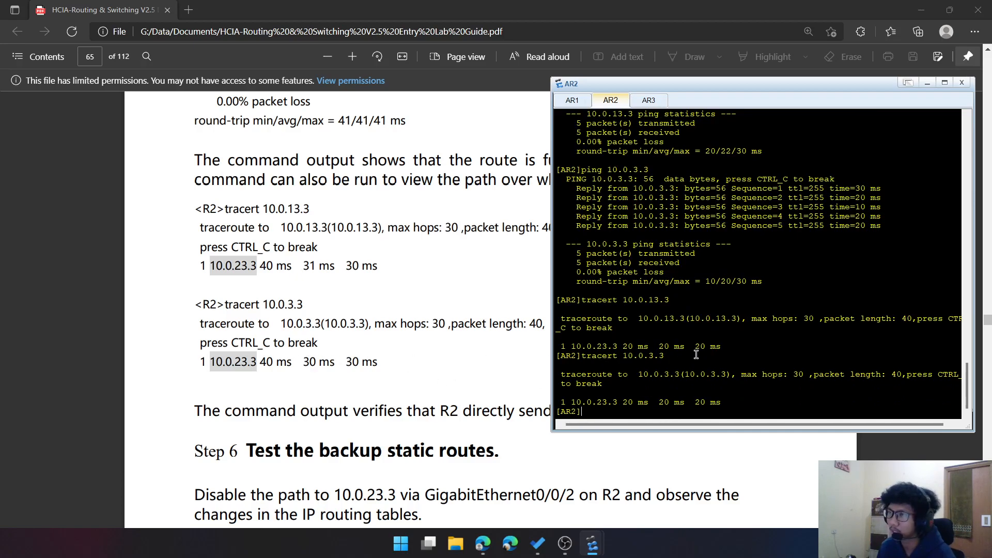
# Following Step 6 of the lab guide, shut down interface GigabitEthernet0/0/2 on AR2 and return to the system view
pyautogui.scroll(-1, 317, 371)
pyautogui.scroll(-2, 317, 371)
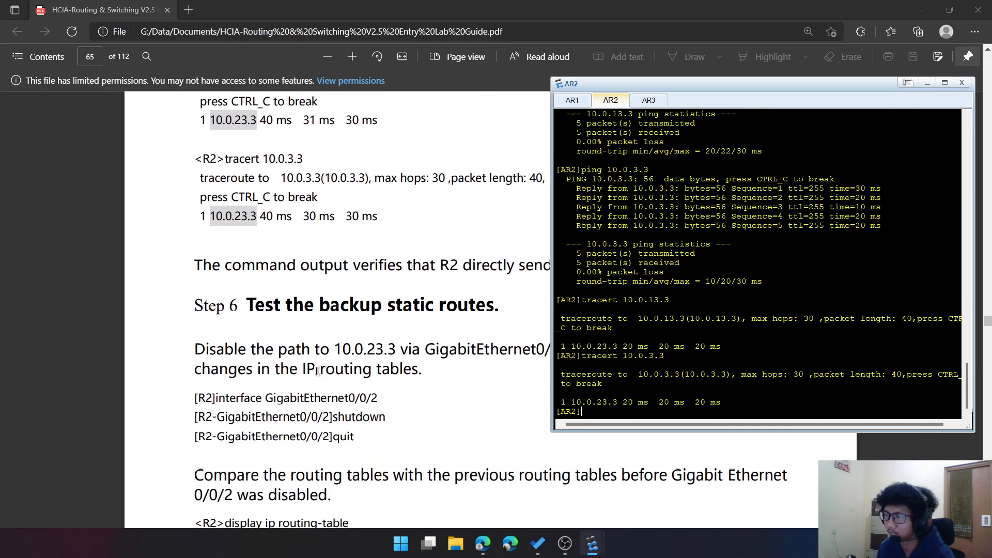
pyautogui.scroll(-1, 317, 371)
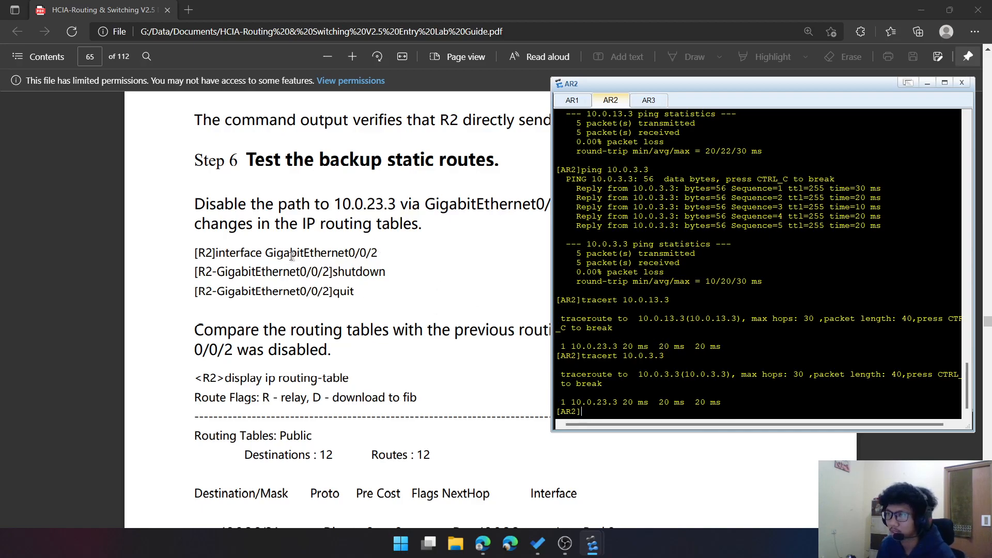
pyautogui.scroll(-3, 292, 256)
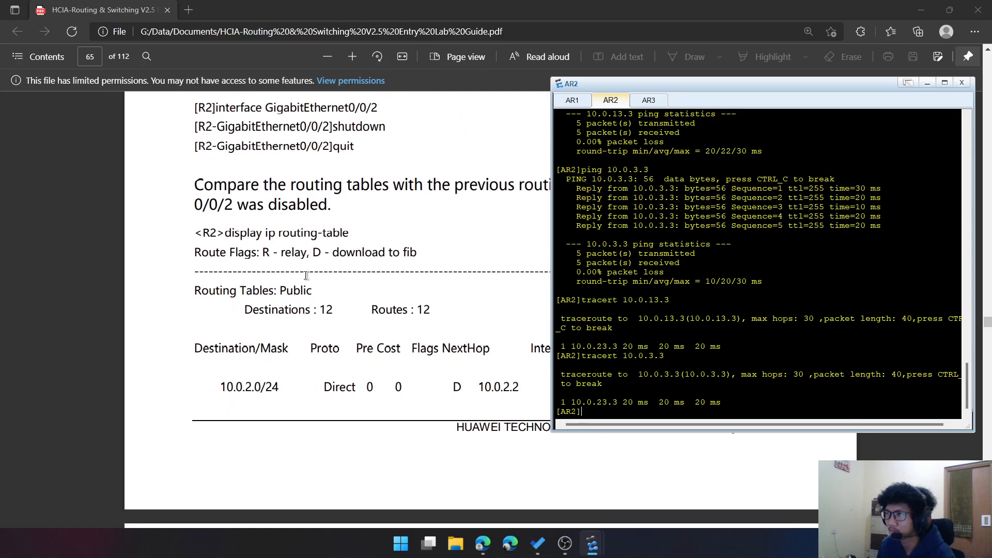
pyautogui.scroll(3, 306, 275)
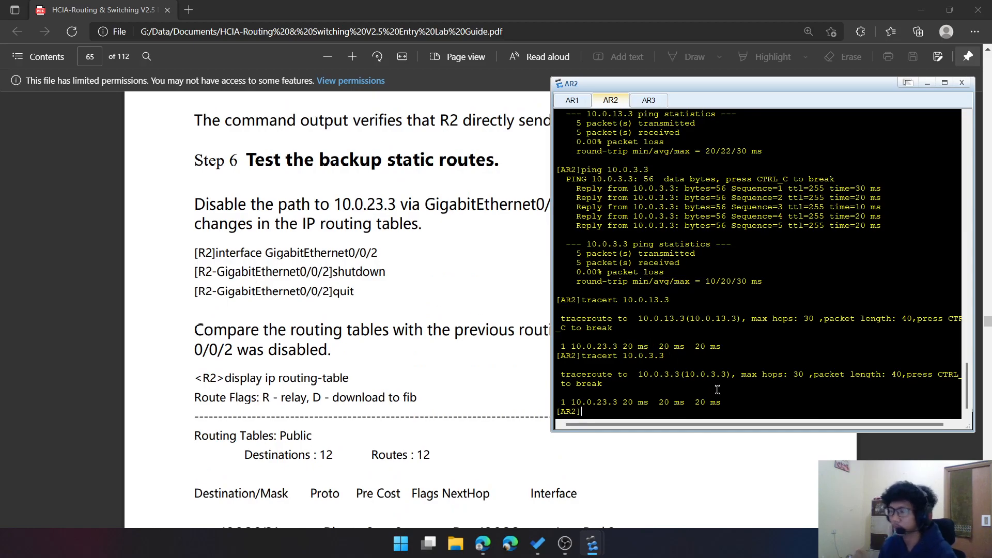
pyautogui.write('interface')
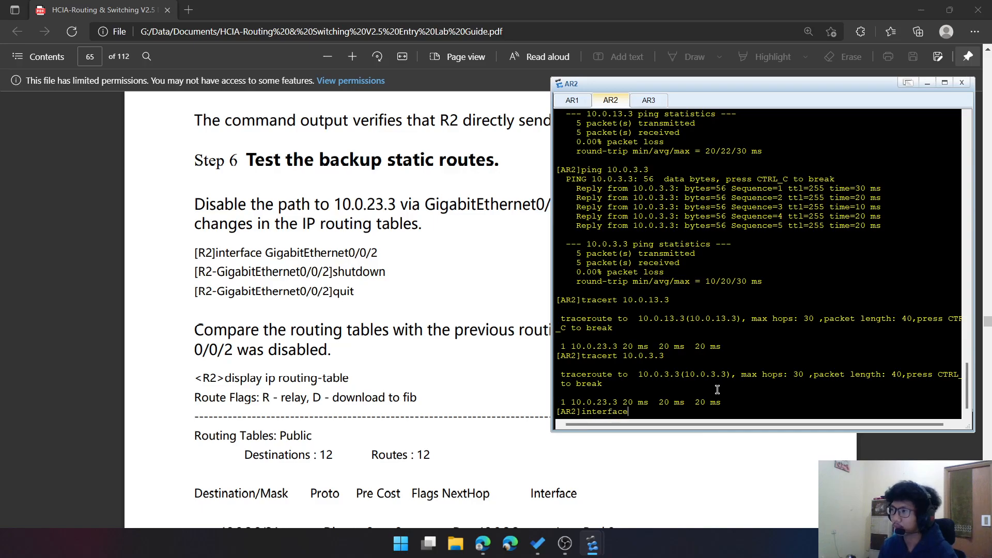
pyautogui.write(' g0/0/2')
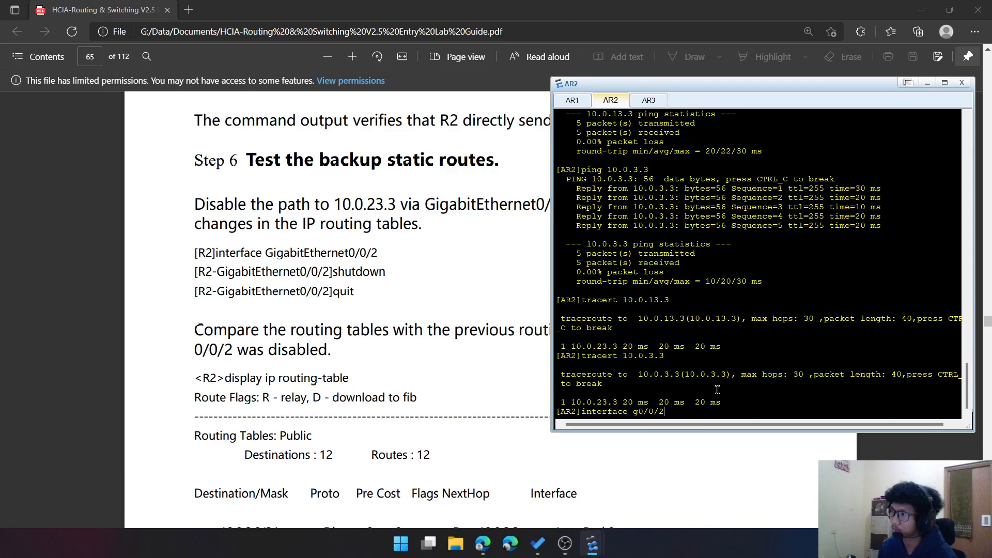
pyautogui.press('Return')
pyautogui.write('shutdown')
pyautogui.press('Return')
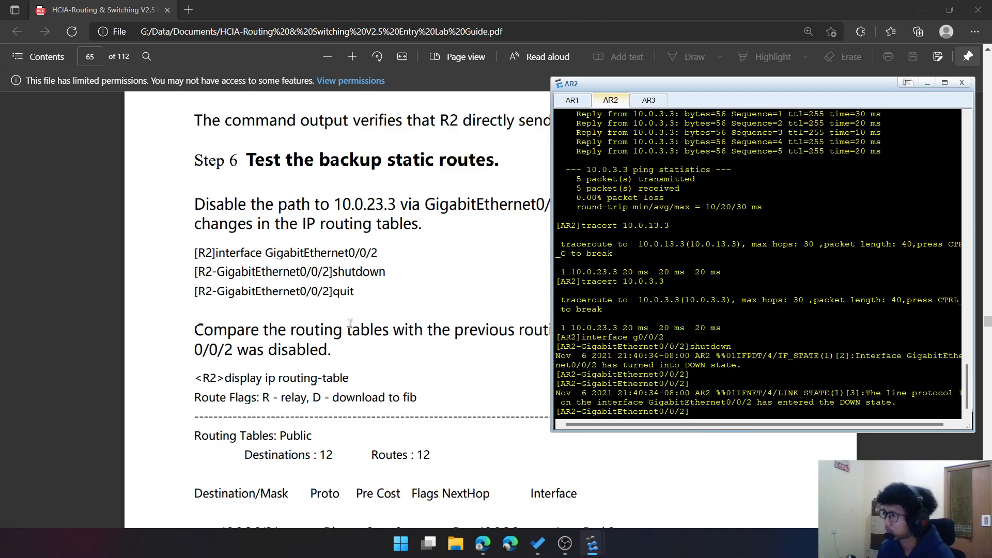
pyautogui.scroll(-1, 320, 302)
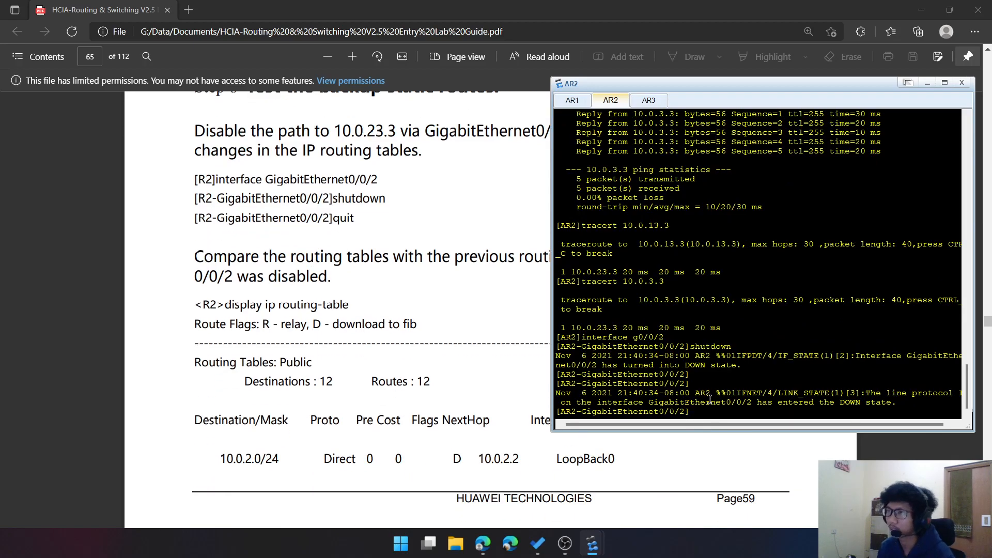
pyautogui.write('q')
pyautogui.press('Return')
# Try to list AR2's routes with the command display routing-table
pyautogui.write('display')
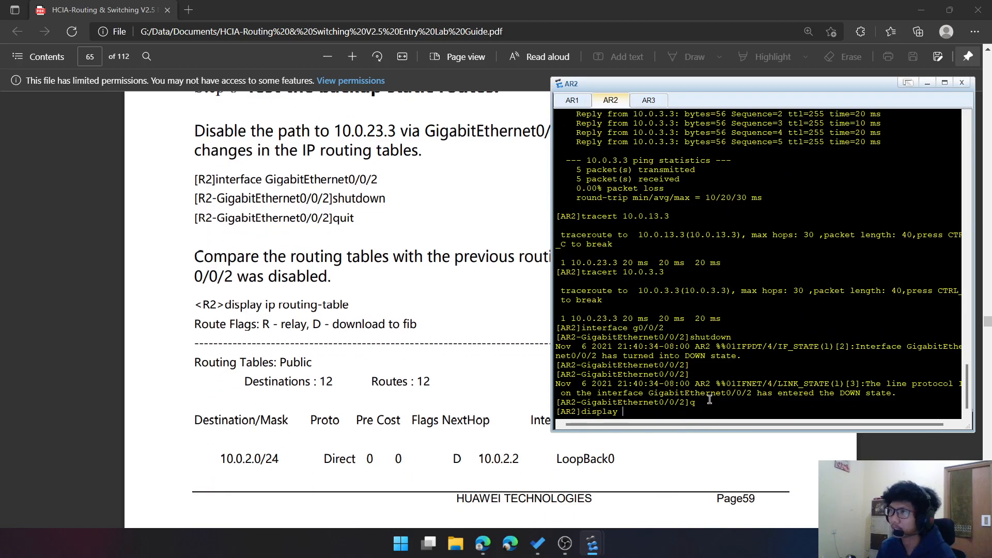
pyautogui.write(' routi')
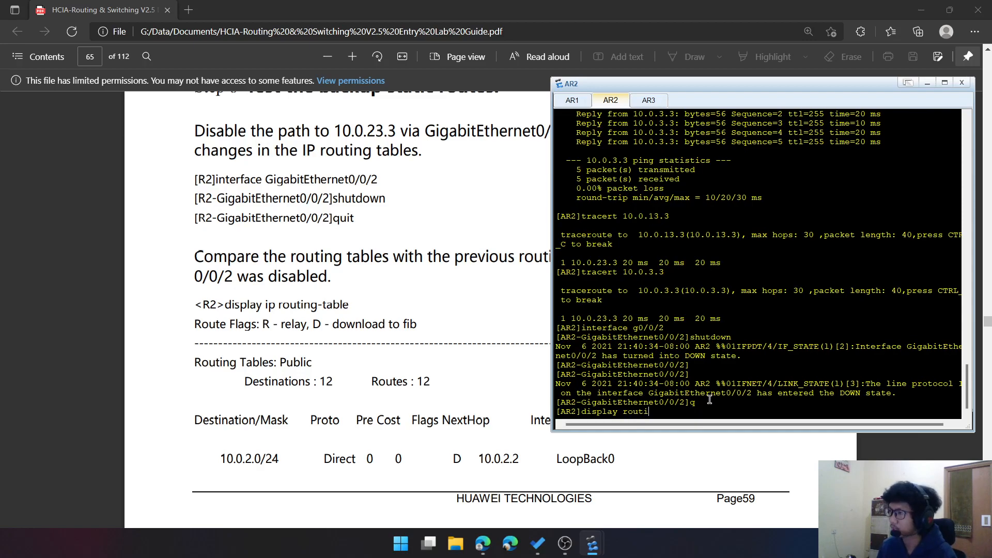
pyautogui.write('ng-table')
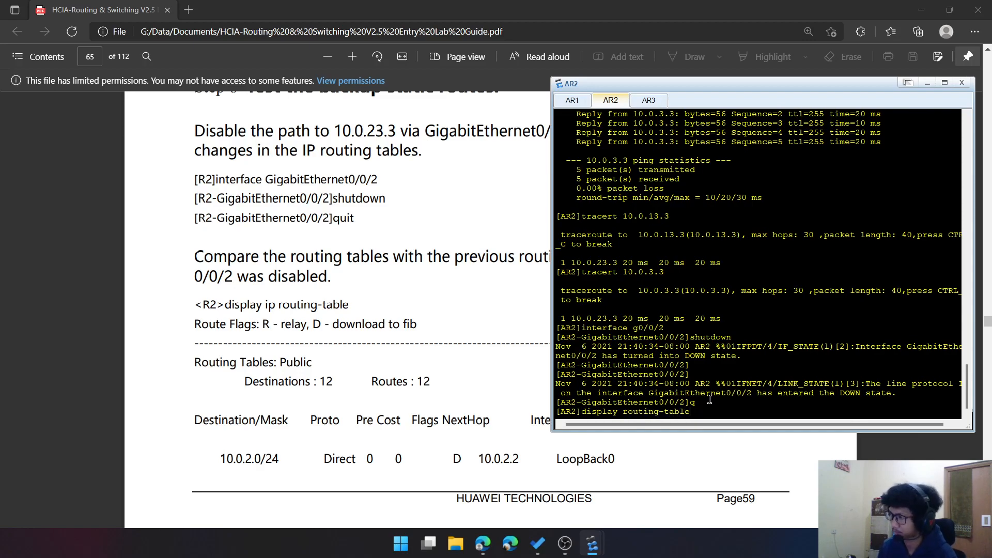
pyautogui.press('Return')
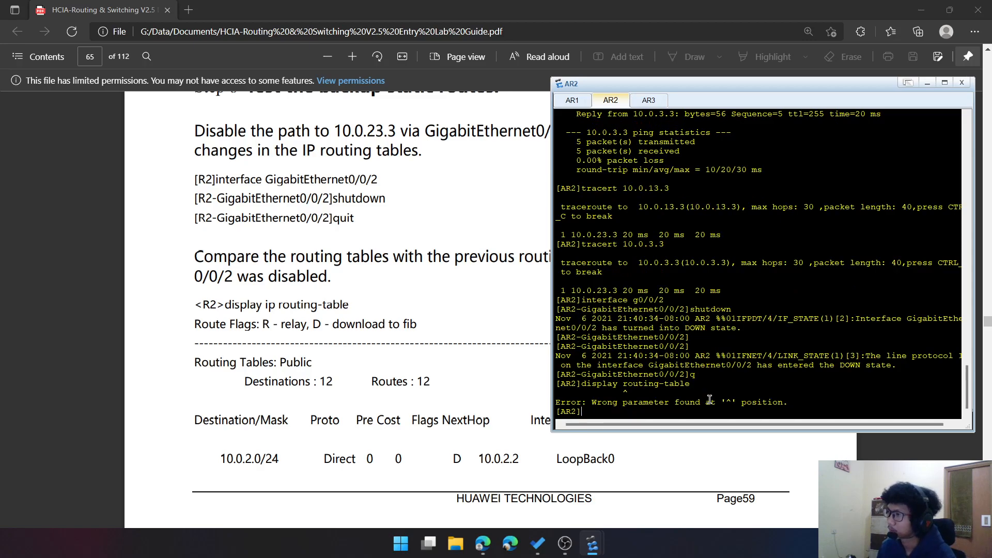
# Show AR2's routing table with the command display ip routing-table
pyautogui.press('Up')
pyautogui.press('BackSpace')
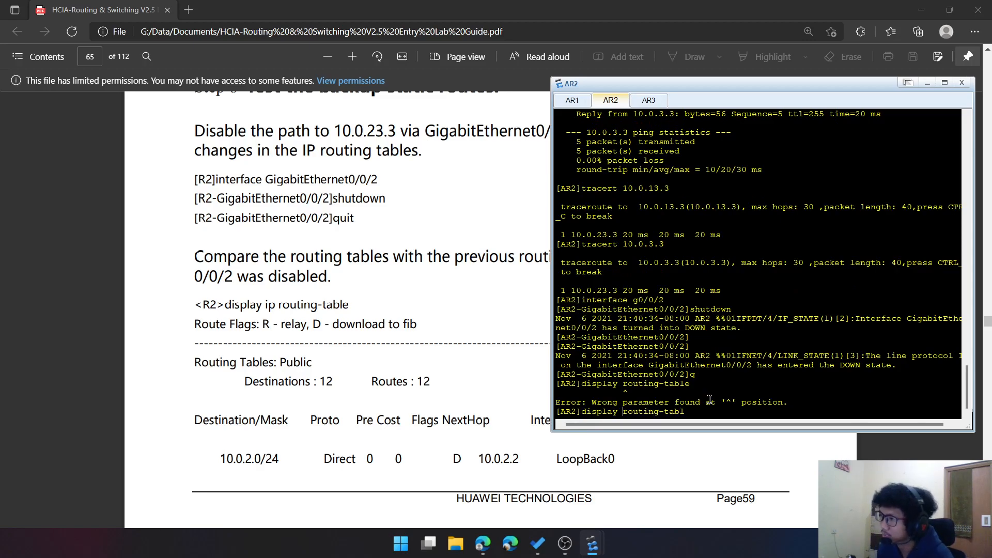
pyautogui.press('BackSpace')
pyautogui.press('BackSpace')
pyautogui.press('BackSpace')
pyautogui.press('BackSpace')
pyautogui.press('BackSpace')
pyautogui.press('BackSpace')
pyautogui.press('BackSpace')
pyautogui.press('BackSpace')
pyautogui.press('BackSpace')
pyautogui.press('BackSpace')
pyautogui.press('BackSpace')
pyautogui.press('BackSpace')
pyautogui.write('ip')
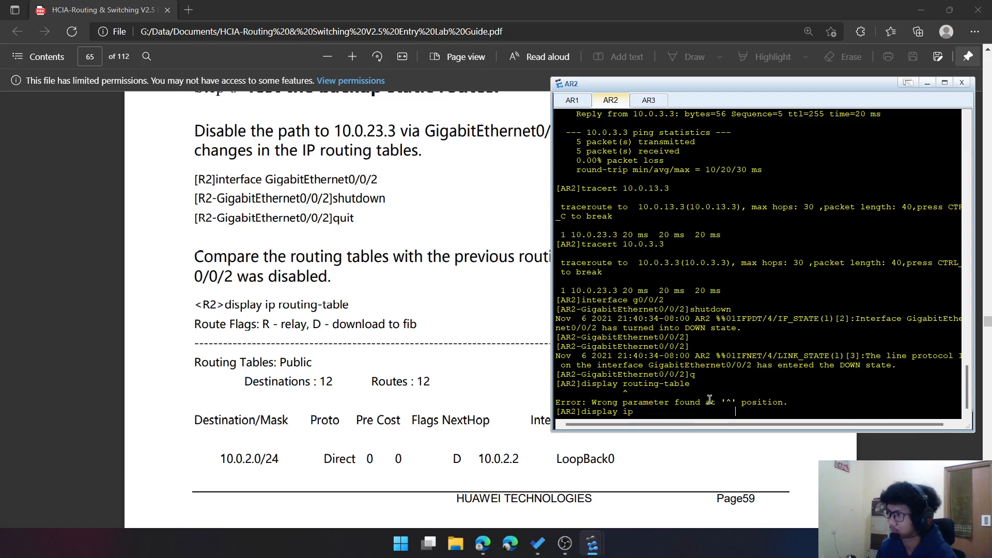
pyautogui.press('Tab')
pyautogui.write('ro')
pyautogui.press('Tab')
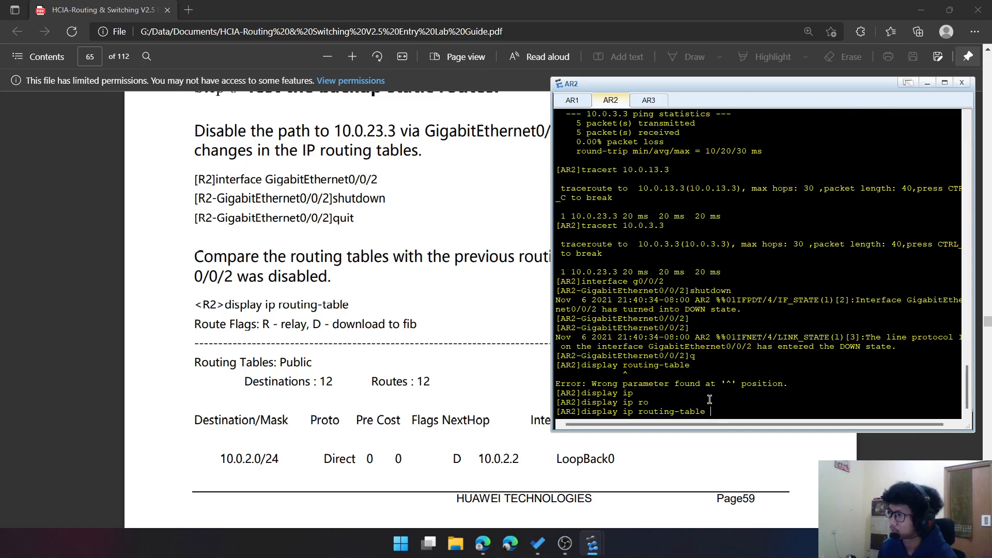
pyautogui.press('Return')
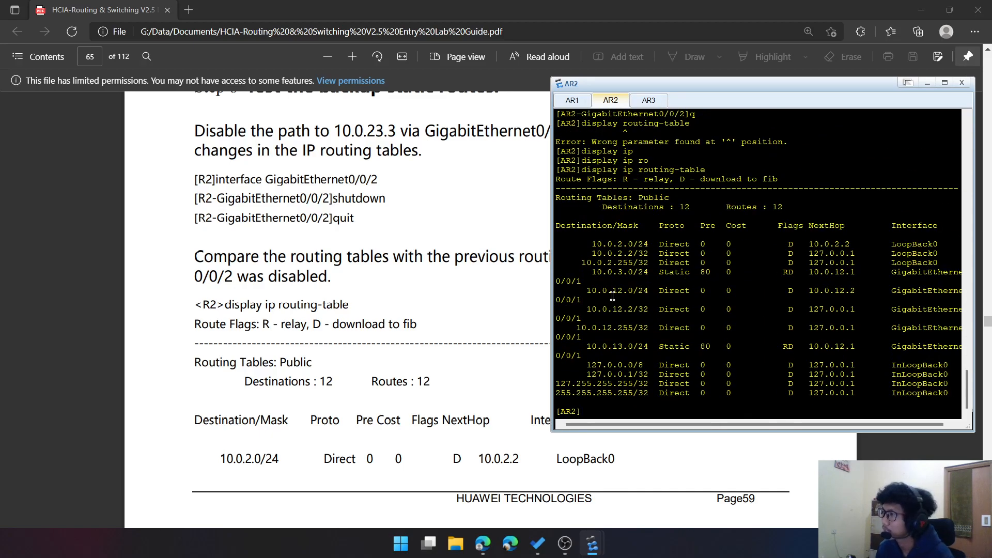
# Compare AR2's routing table with the one in the lab guide and widen the console window to fit its columns
pyautogui.scroll(-5, 383, 299)
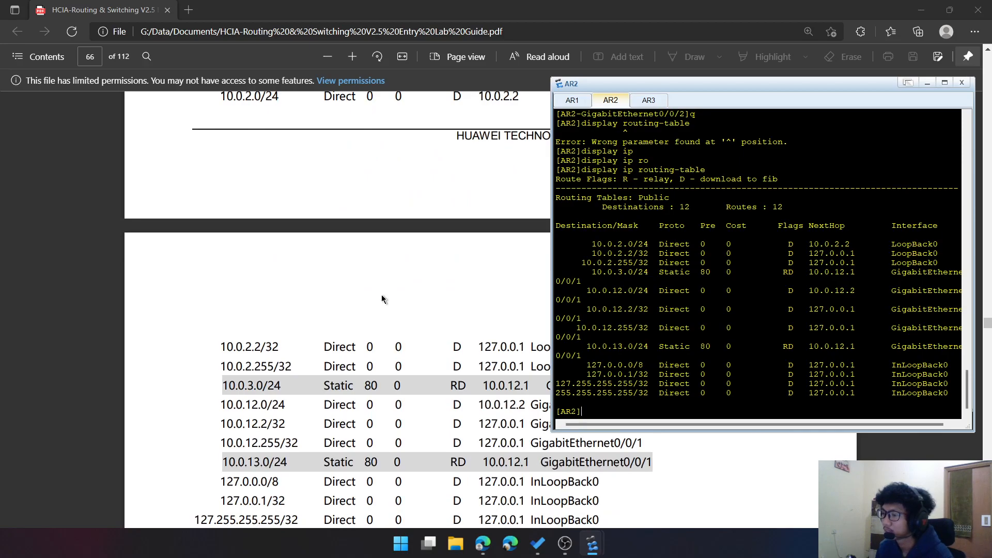
pyautogui.scroll(-1, 382, 298)
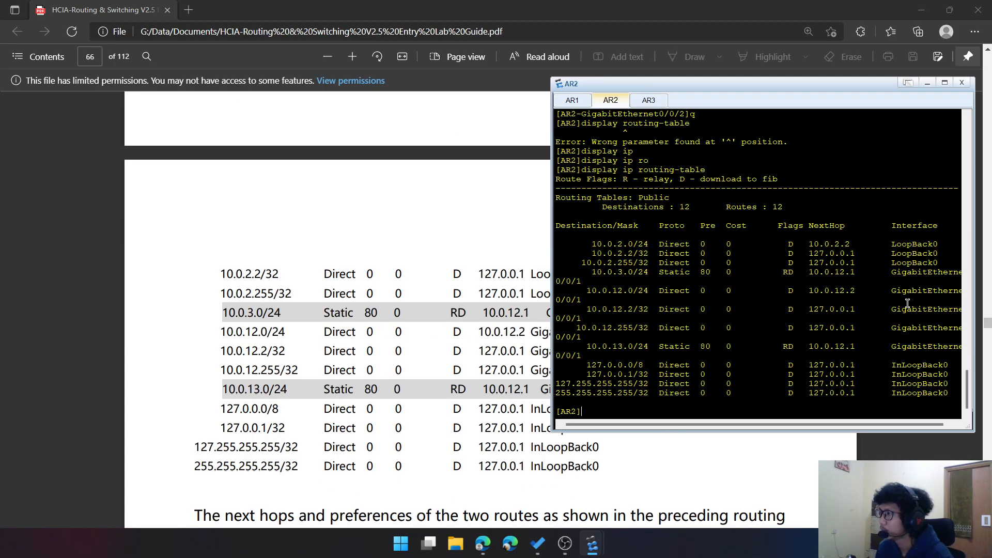
pyautogui.moveTo(552, 212); pyautogui.dragTo(490, 212)
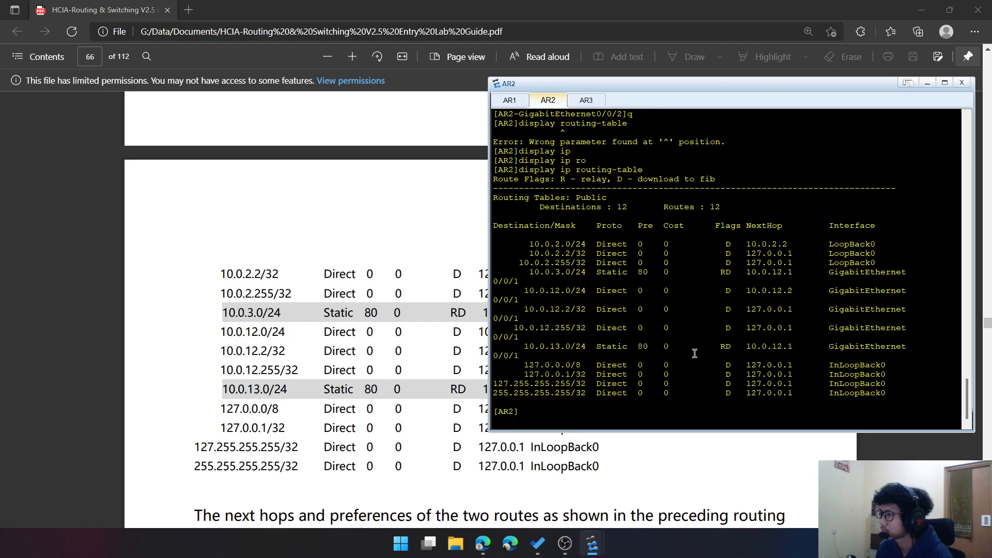
# Read the lab guide's notes on R2's changed next hops and preferences and find the connectivity test, keeping the AR2 console in view
pyautogui.click(483, 304)
pyautogui.scroll(-4, 500, 298)
pyautogui.scroll(-4, 501, 299)
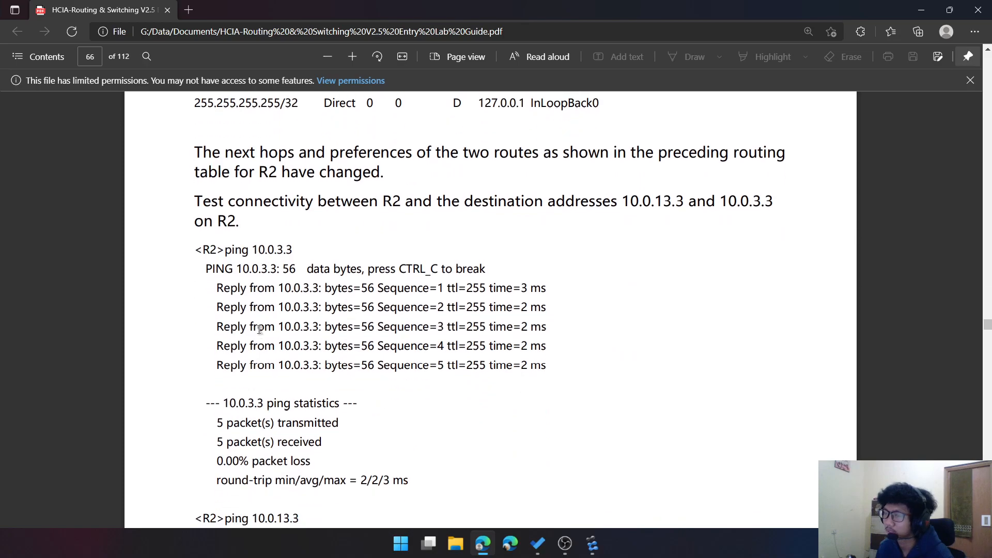
pyautogui.moveTo(589, 550)
pyautogui.click(650, 501)
pyautogui.scroll(3, 235, 243)
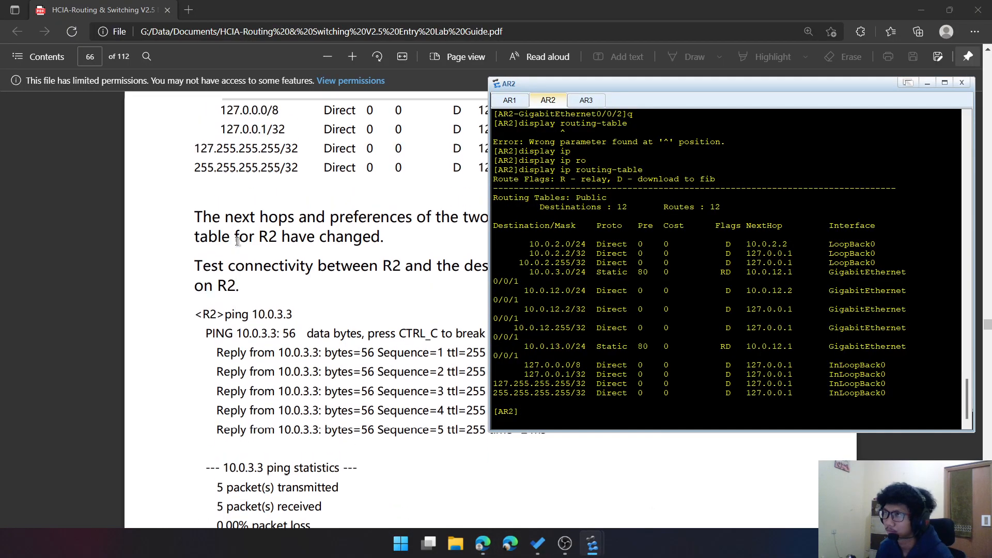
pyautogui.scroll(-2, 235, 395)
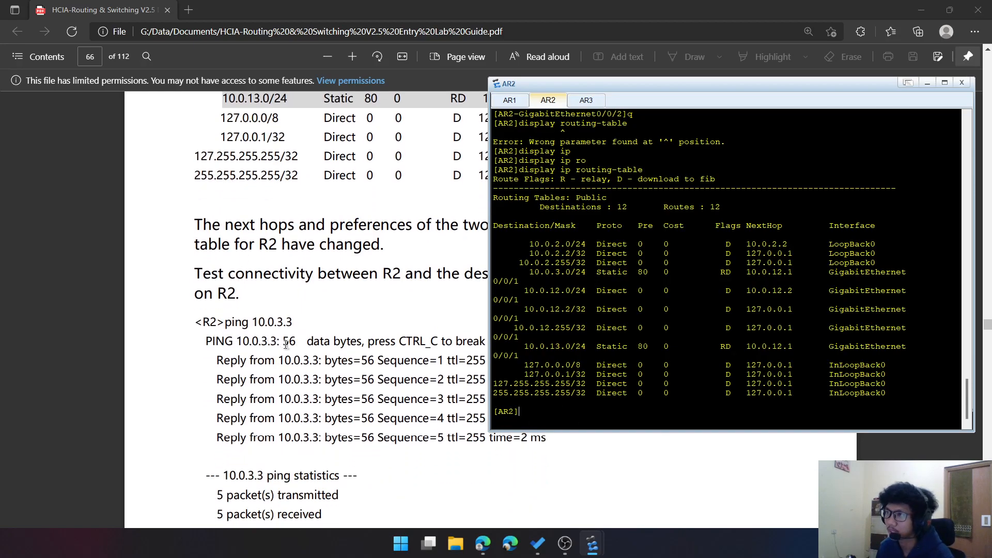
pyautogui.scroll(-2, 289, 347)
pyautogui.scroll(3, 291, 350)
pyautogui.scroll(-2, 291, 350)
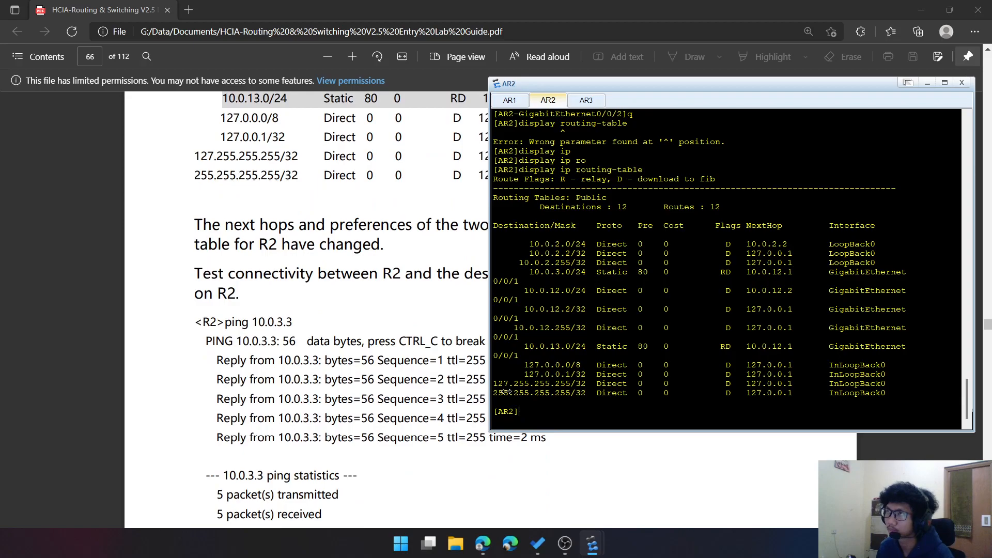
pyautogui.scroll(-2, 455, 372)
# Ping 10.0.3.3 from AR2 to test connectivity over the backup route
pyautogui.click(707, 417)
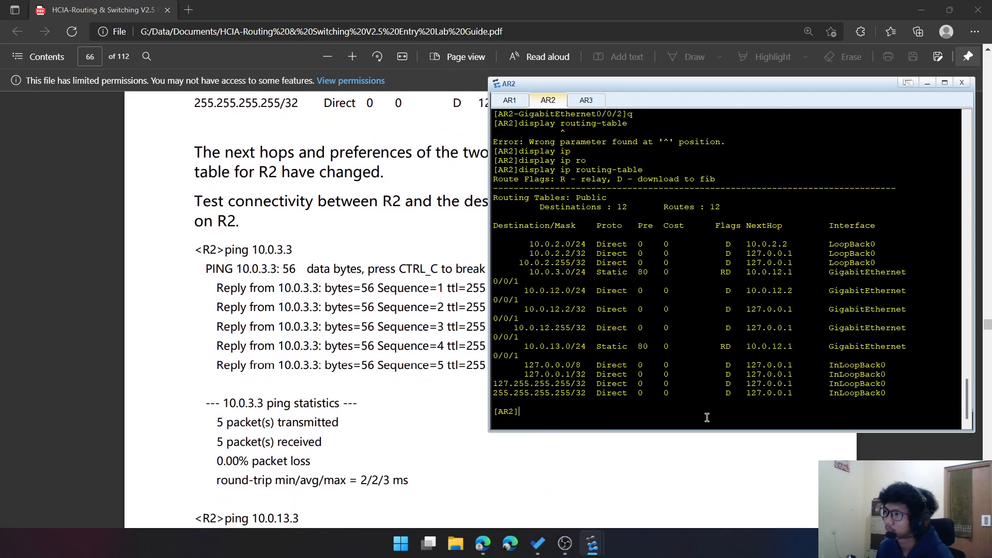
pyautogui.write('ping ')
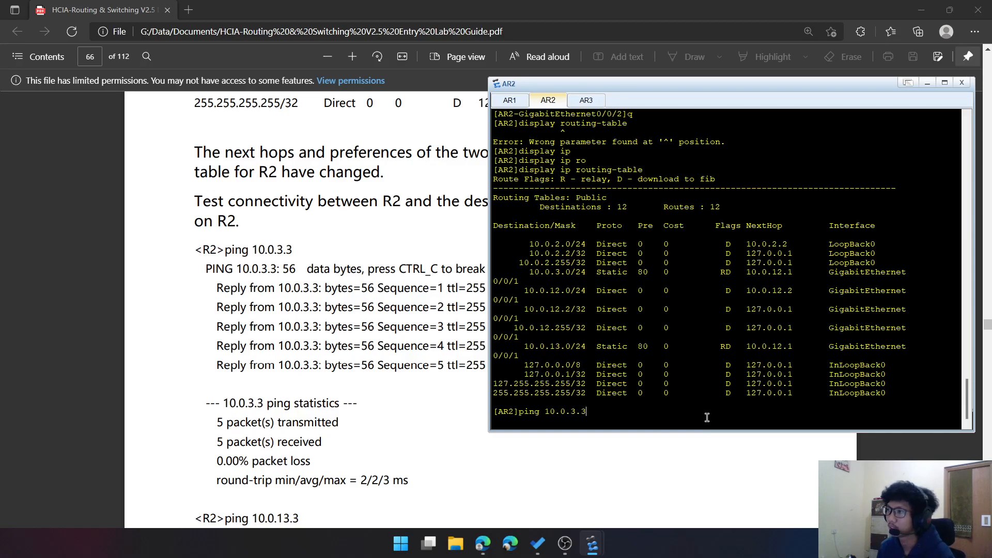
pyautogui.write('10.0.3.3')
pyautogui.press('Return')
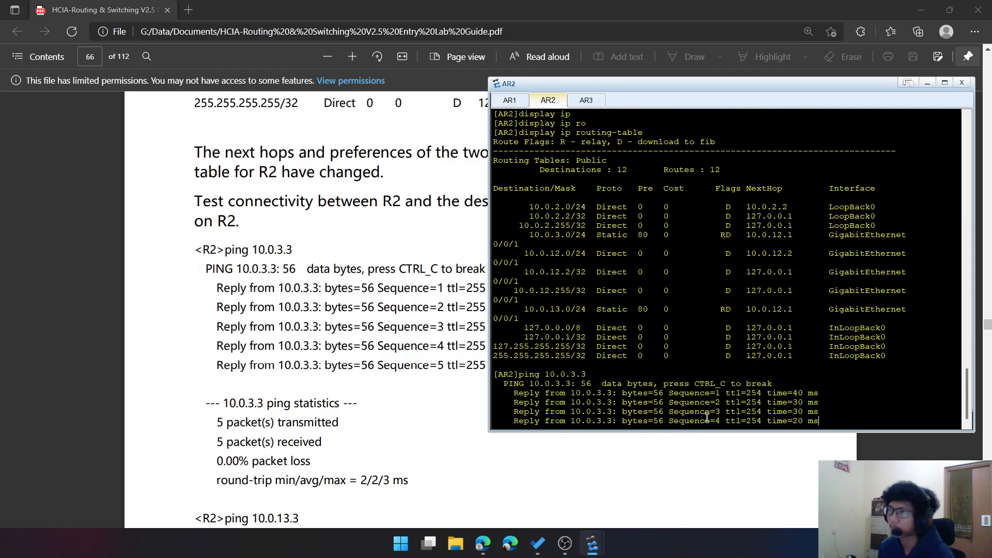
# Ping 10.0.13.3 from AR2 with GigabitEthernet0/0/2 shut down
pyautogui.write('ping')
pyautogui.scroll(-3, 355, 373)
pyautogui.write('10.0.13.3')
pyautogui.press('Return')
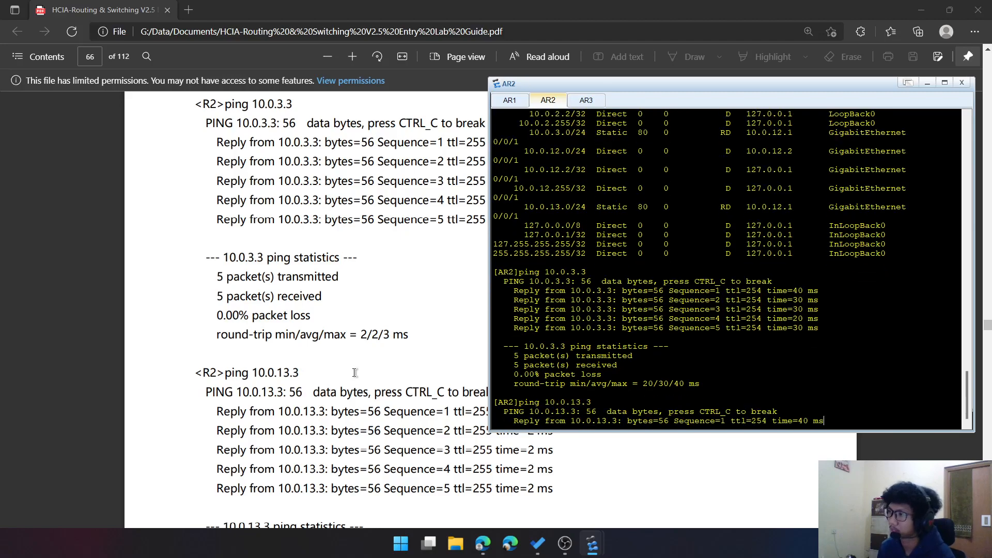
# Find the tracert test in the lab guide and trace the backup path from AR2 to 10.0.13.3
pyautogui.scroll(-7, 275, 362)
pyautogui.scroll(-5, 275, 363)
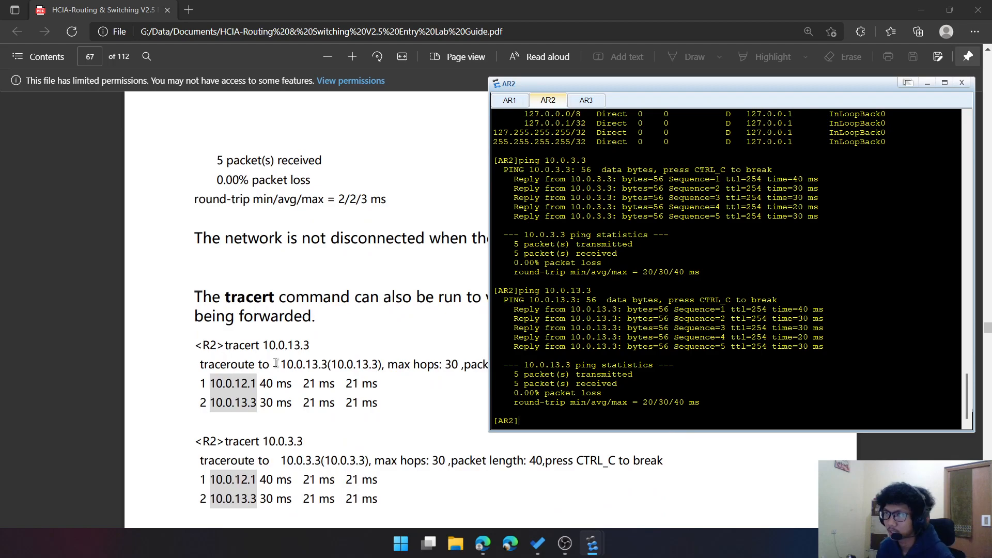
pyautogui.scroll(7, 276, 362)
pyautogui.scroll(-8, 232, 202)
pyautogui.scroll(-1, 232, 202)
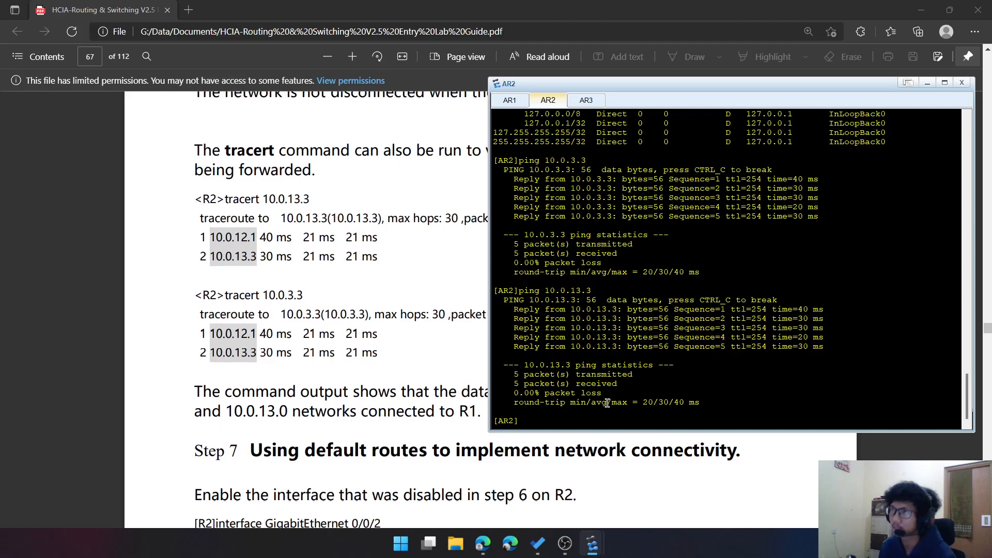
pyautogui.write('a')
pyautogui.press('Tab')
pyautogui.write('10')
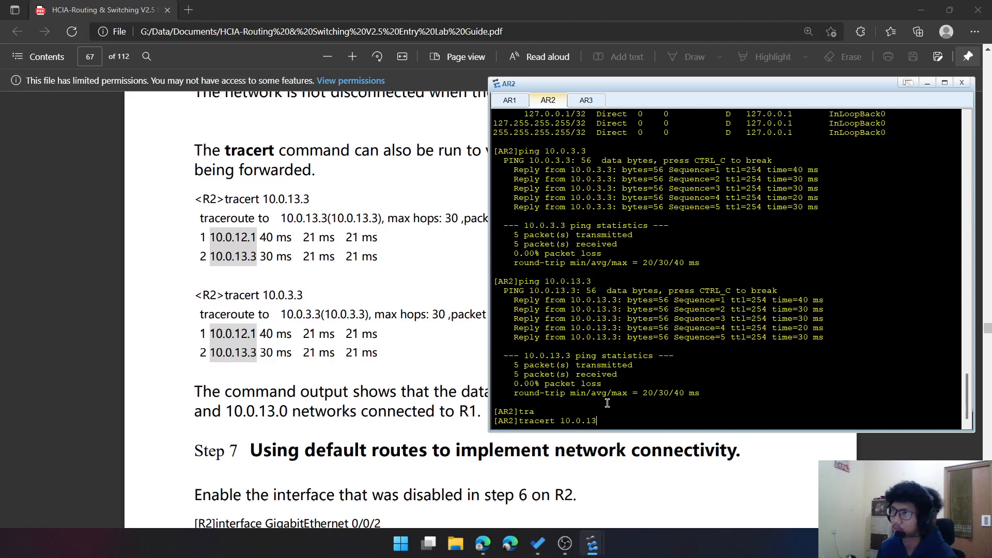
pyautogui.press('Return')
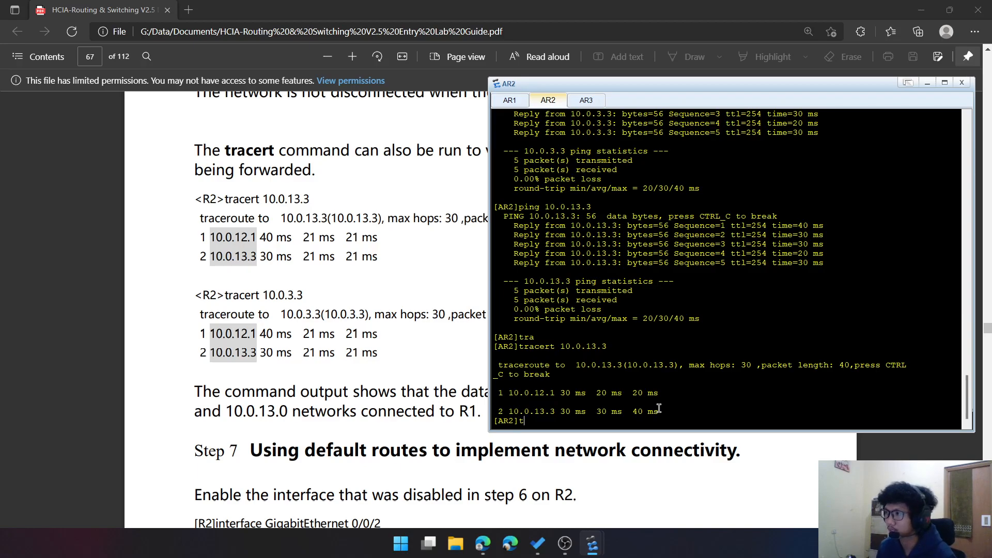
# Trace the backup path from AR2 to 10.0.3.3 with tracert
pyautogui.press('Tab')
pyautogui.press('BackSpace')
pyautogui.press('BackSpace')
pyautogui.press('BackSpace')
pyautogui.press('BackSpace')
pyautogui.press('BackSpace')
pyautogui.press('BackSpace')
pyautogui.press('BackSpace')
pyautogui.press('BackSpace')
pyautogui.press('BackSpace')
pyautogui.press('BackSpace')
pyautogui.press('BackSpace')
pyautogui.press('BackSpace')
pyautogui.press('BackSpace')
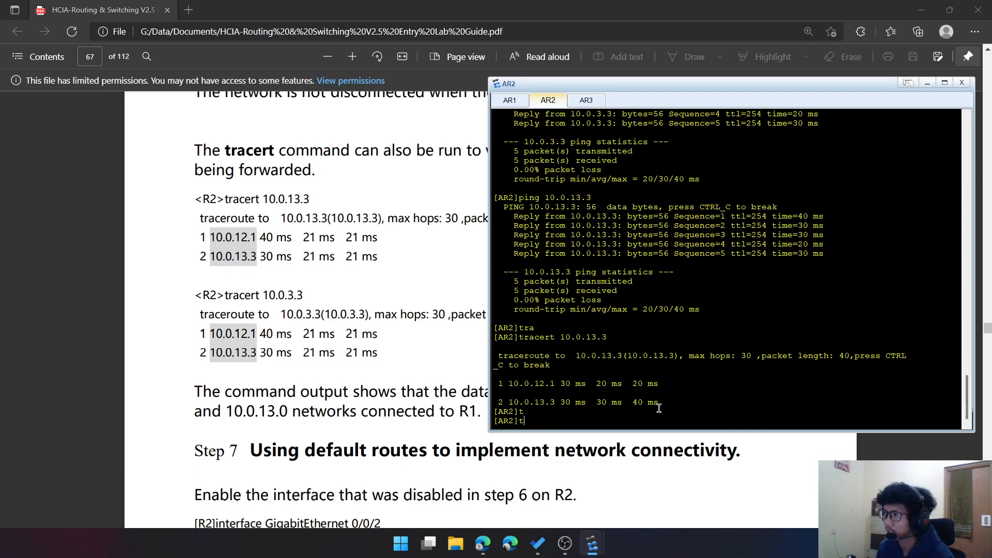
pyautogui.press('Tab')
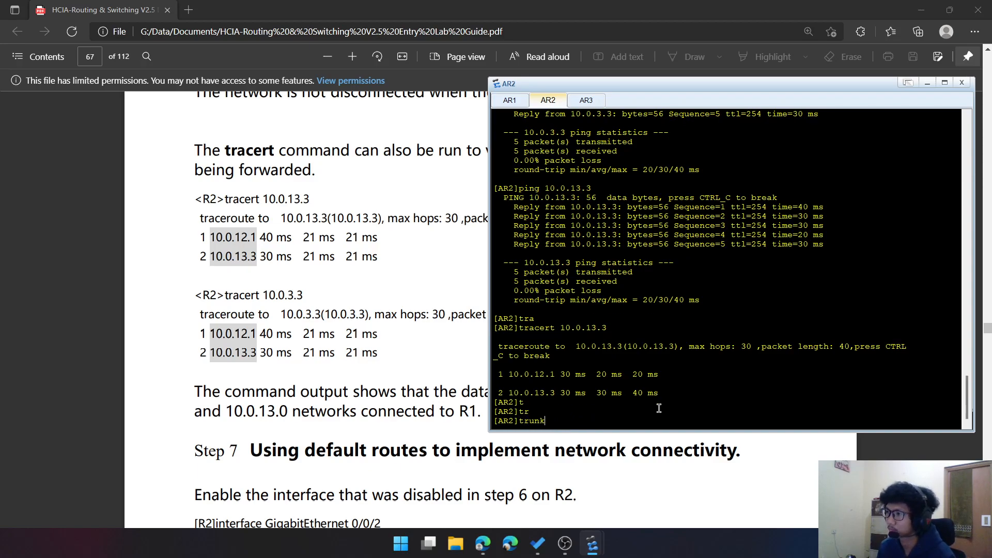
pyautogui.press('BackSpace')
pyautogui.press('BackSpace')
pyautogui.press('BackSpace')
pyautogui.write('acert 10.0.13')
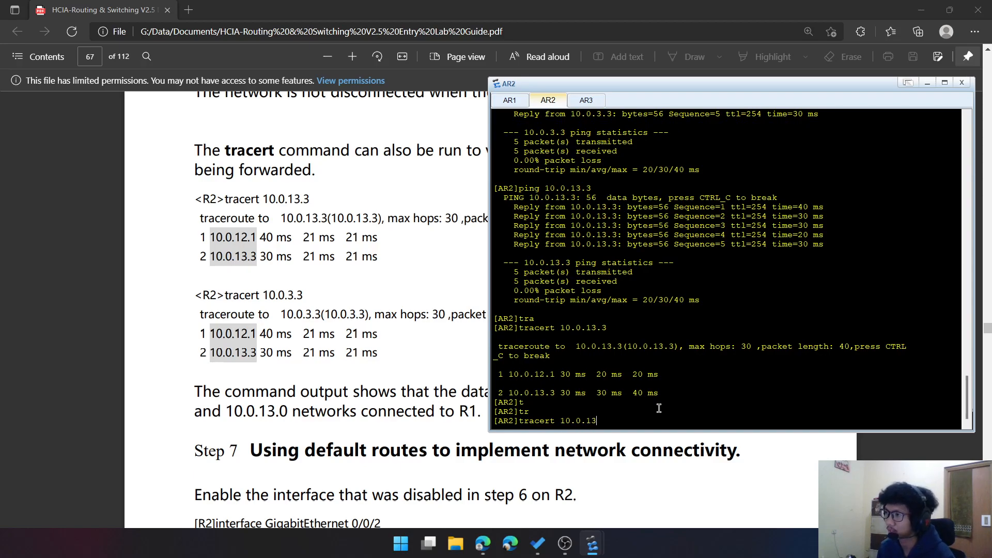
pyautogui.press('BackSpace')
pyautogui.press('BackSpace')
pyautogui.write('3.3')
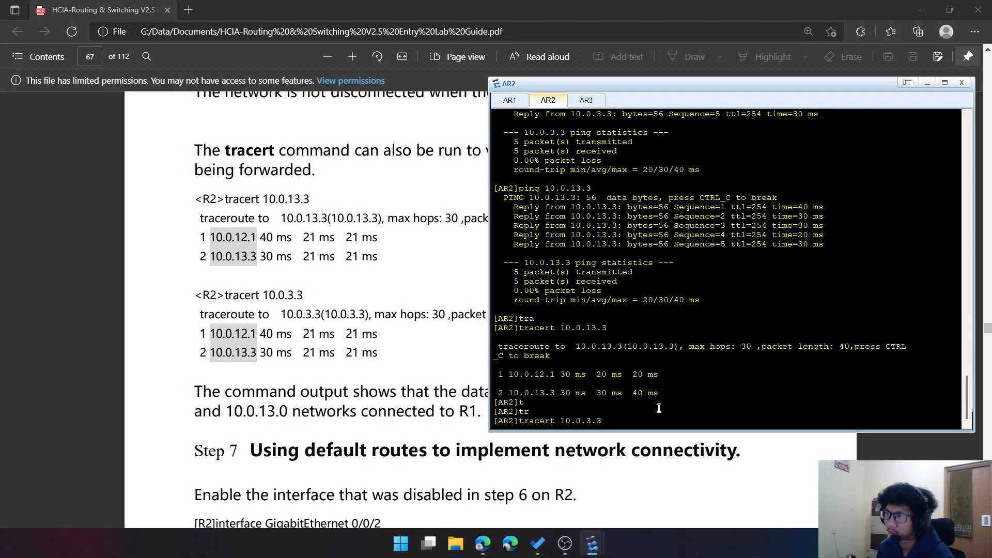
pyautogui.press('Return')
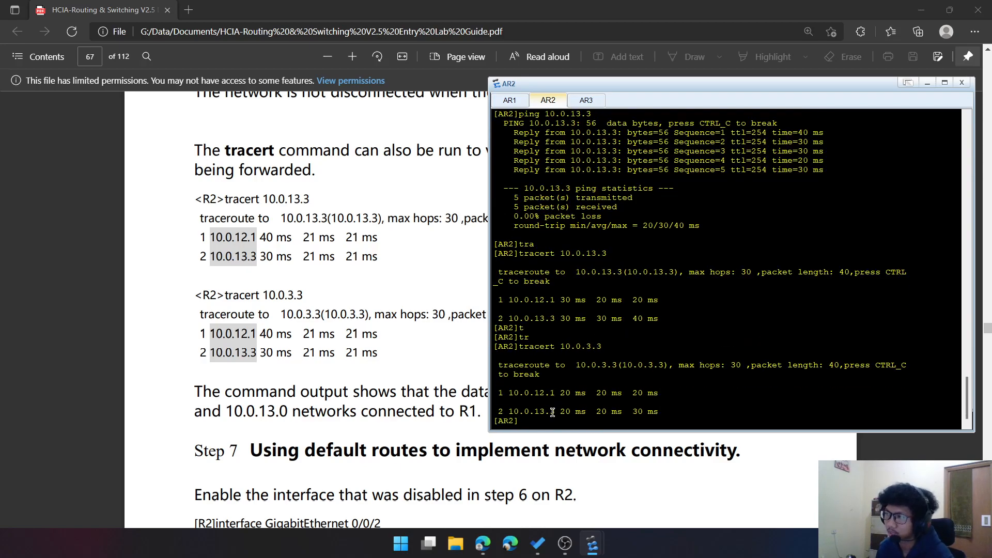
# Read the start of Step 7 in the lab guide on re-enabling R2's interface and verifying connectivity to 10.0.23.0 from R1
pyautogui.scroll(-6, 270, 345)
pyautogui.scroll(4, 290, 341)
pyautogui.scroll(-5, 311, 328)
pyautogui.scroll(3, 362, 207)
pyautogui.scroll(4, 447, 442)
pyautogui.scroll(-2, 399, 430)
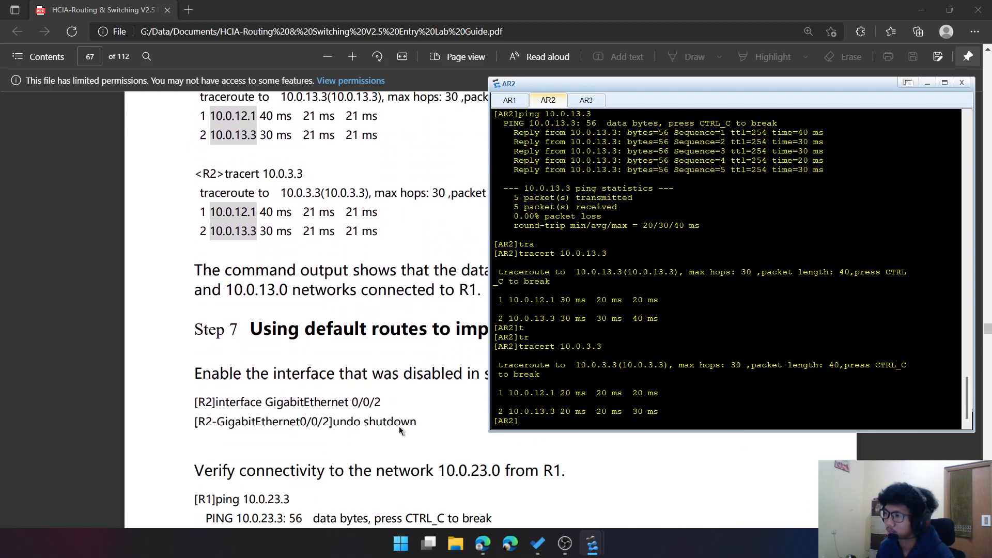
pyautogui.click(64, 258)
pyautogui.scroll(-3, 328, 275)
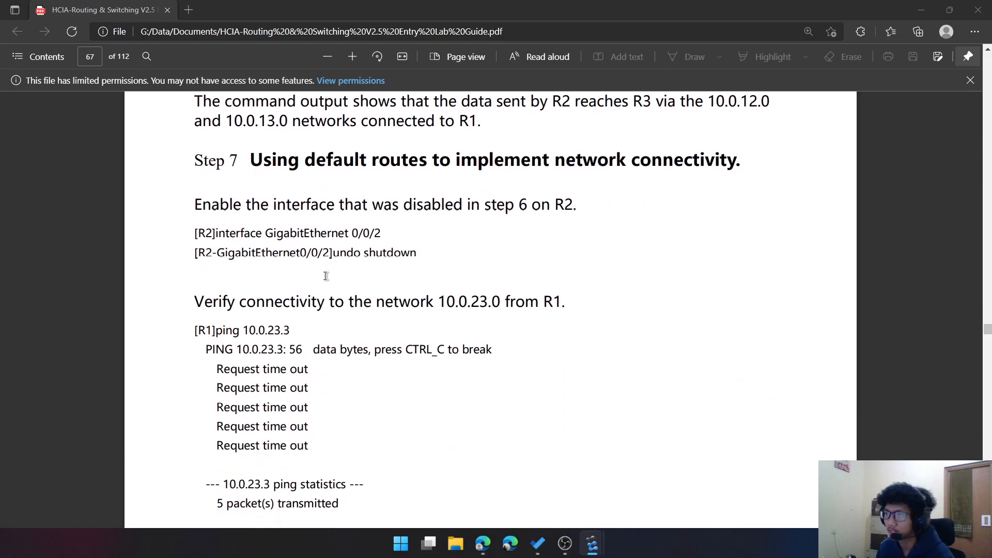
pyautogui.scroll(-1, 261, 313)
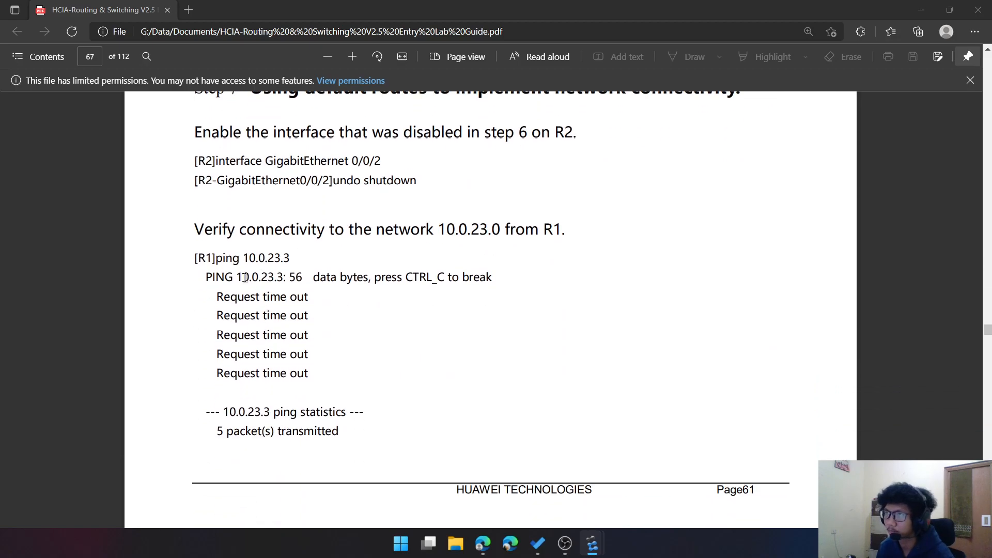
pyautogui.scroll(1, 245, 278)
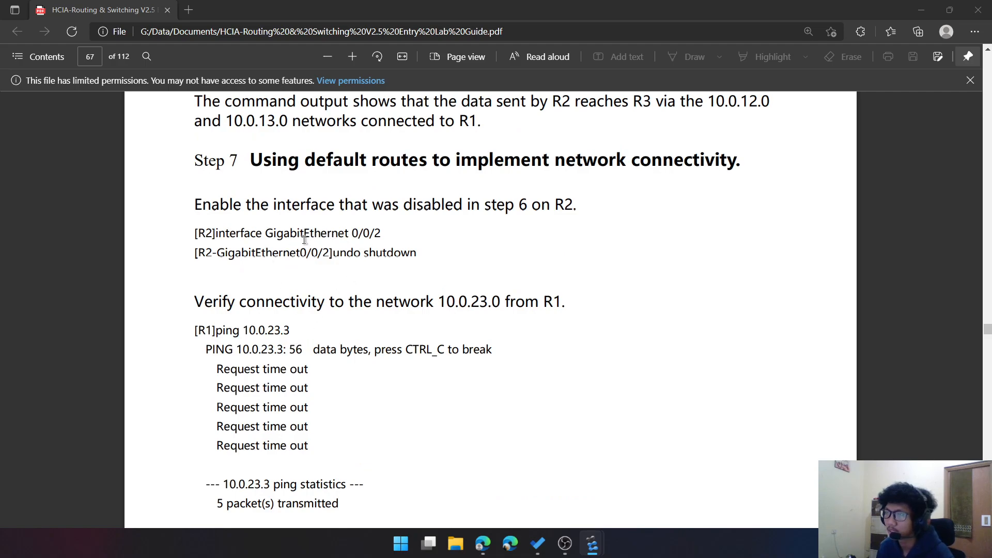
pyautogui.scroll(-1, 321, 296)
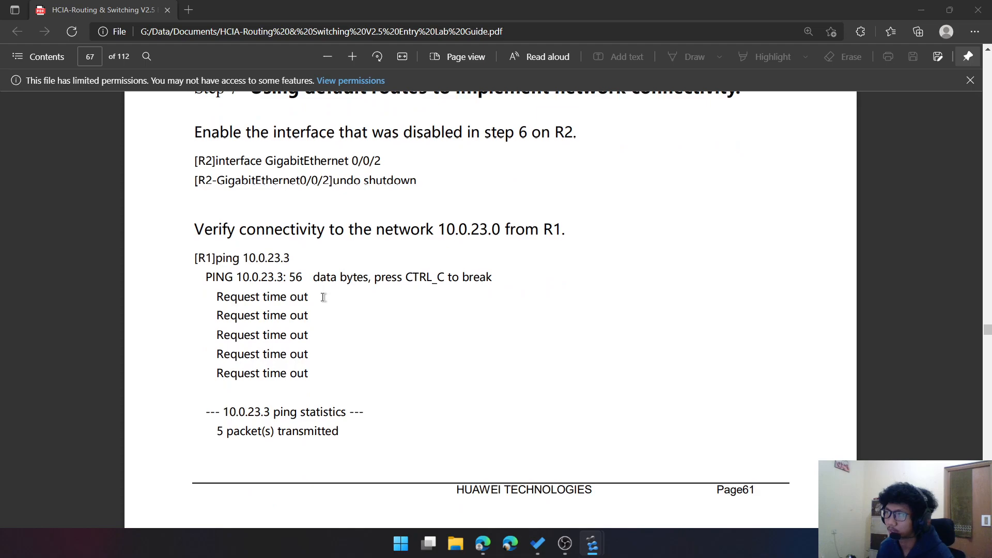
pyautogui.scroll(1, 323, 298)
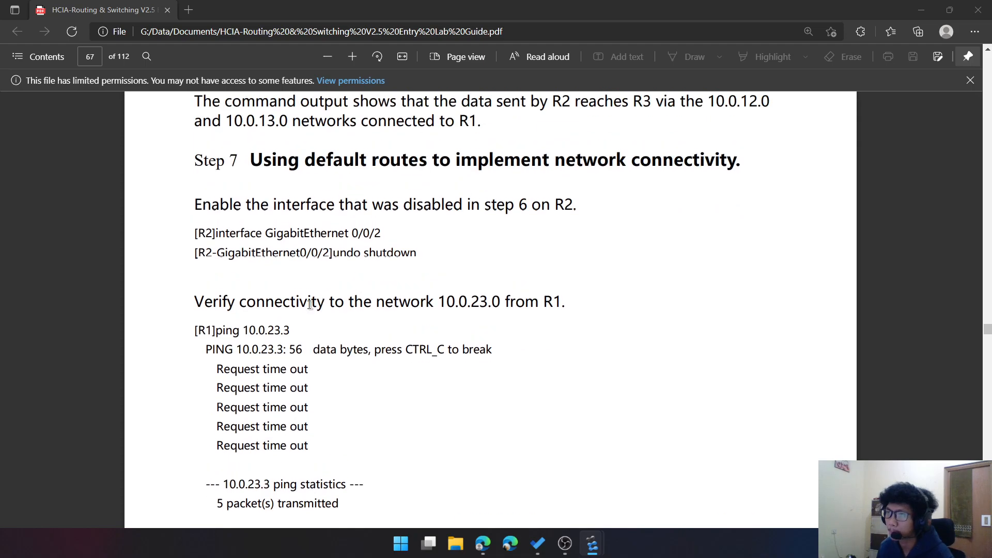
# Bring the AR2 console back beside the lab guide, re-enable GigabitEthernet0/0/2 with undo shutdown, and return to the system view
pyautogui.moveTo(0, 92); pyautogui.dragTo(782, 164)
pyautogui.moveTo(634, 161); pyautogui.dragTo(655, 158)
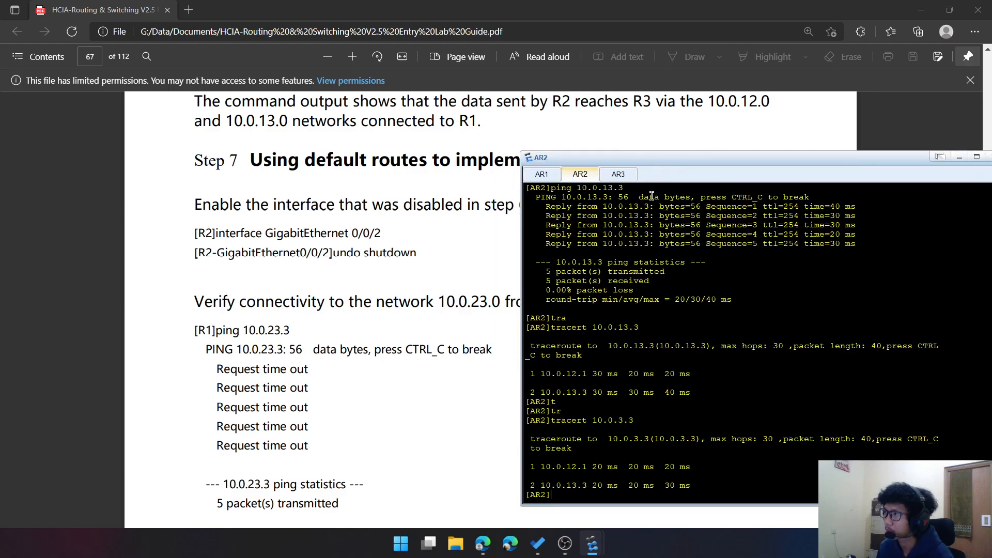
pyautogui.write('interf')
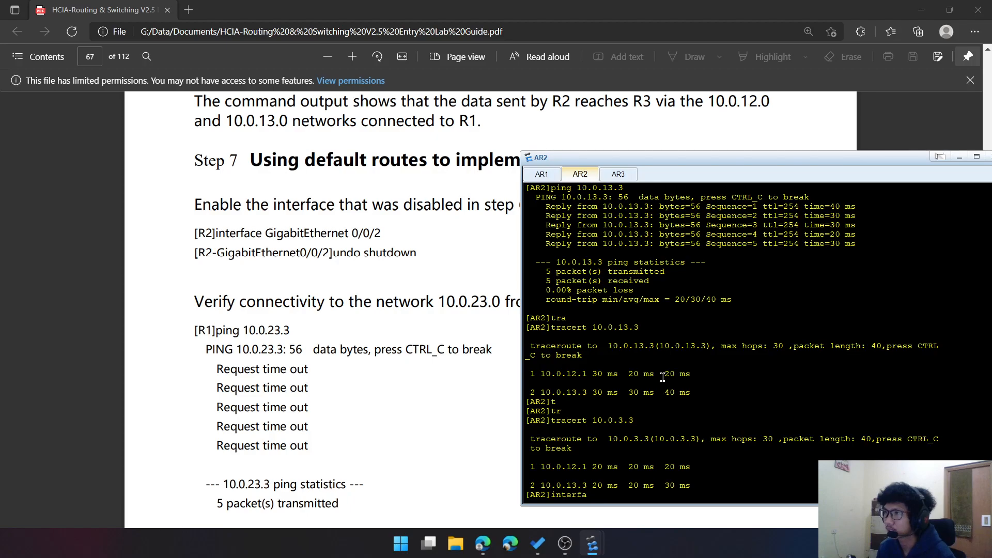
pyautogui.write('a')
pyautogui.press('Tab')
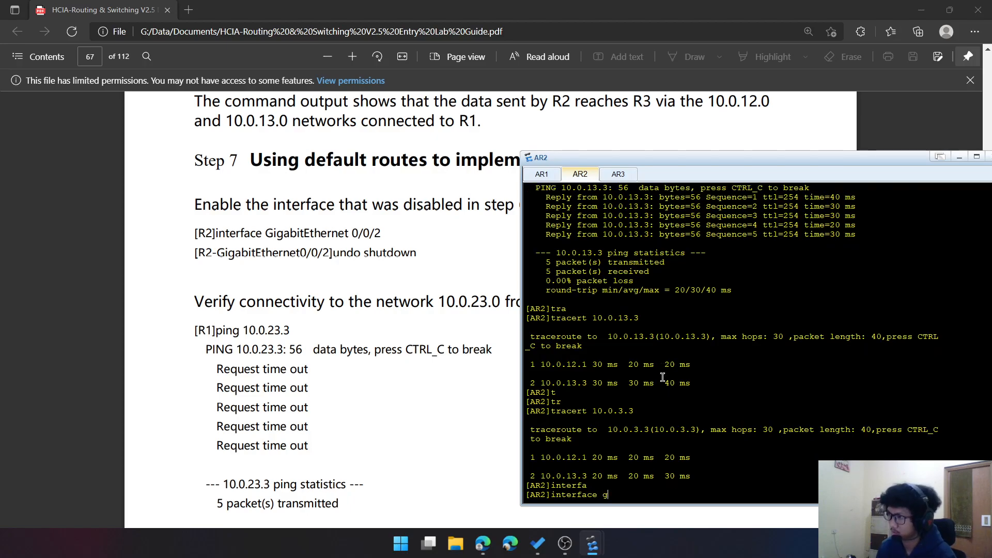
pyautogui.write('g0/0/2')
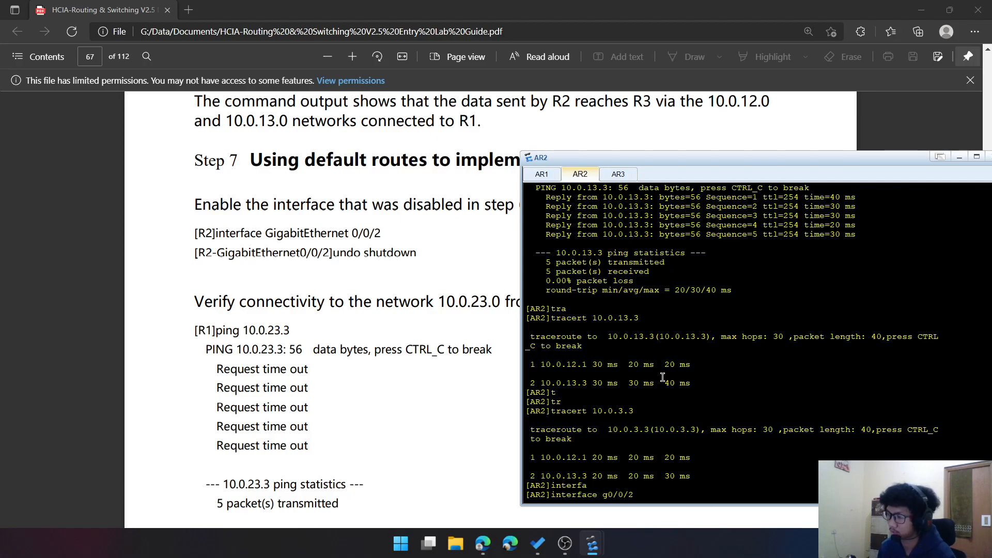
pyautogui.press('Return')
pyautogui.write('undo shutdown')
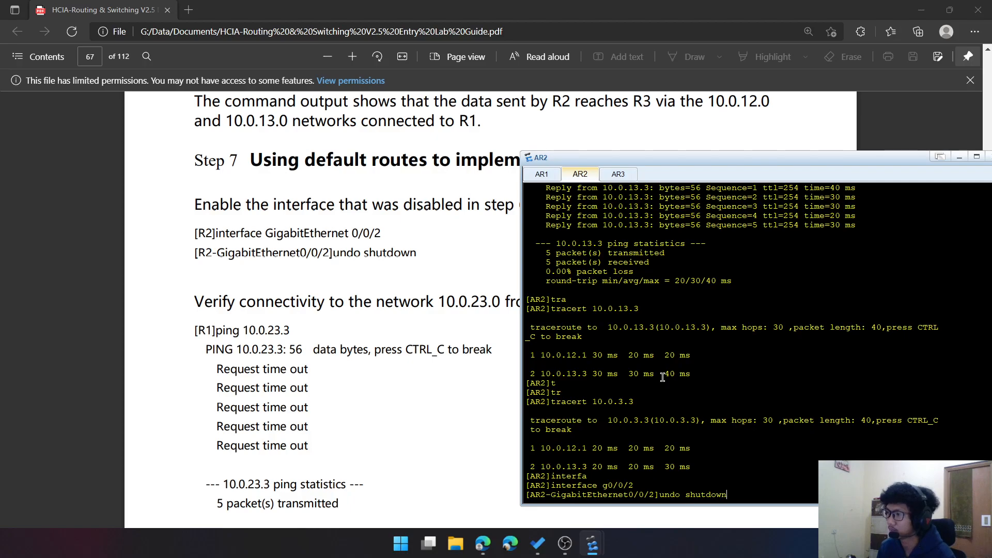
pyautogui.press('Return')
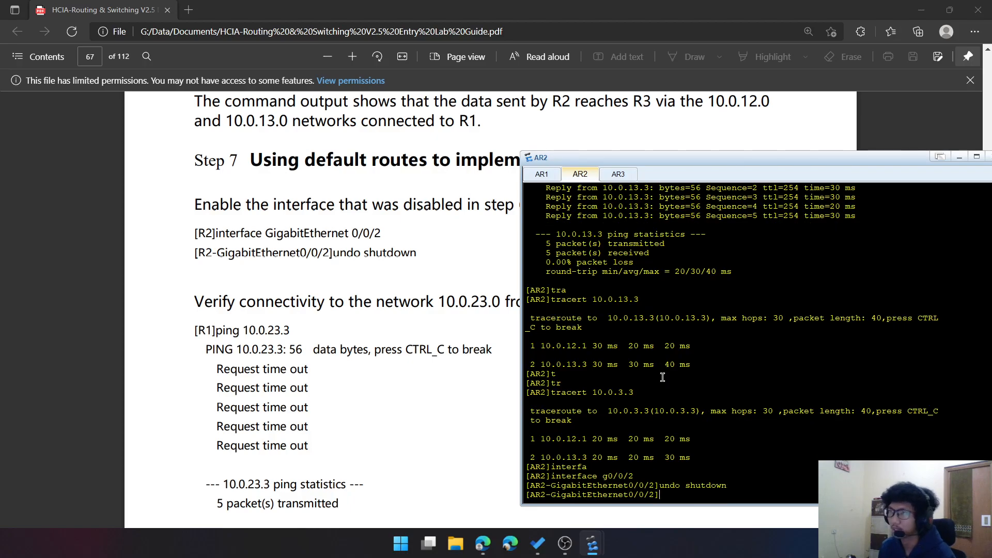
pyautogui.write('q')
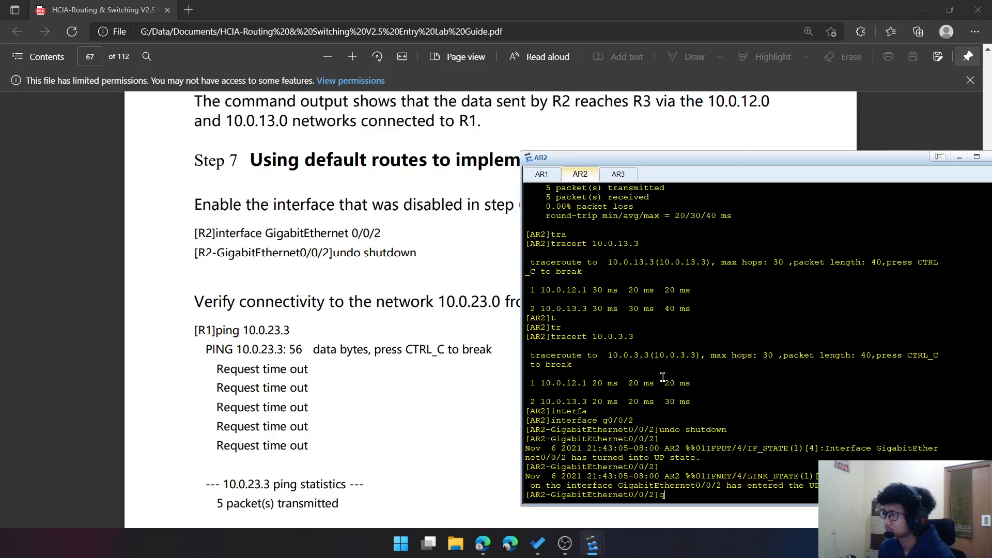
pyautogui.press('Return')
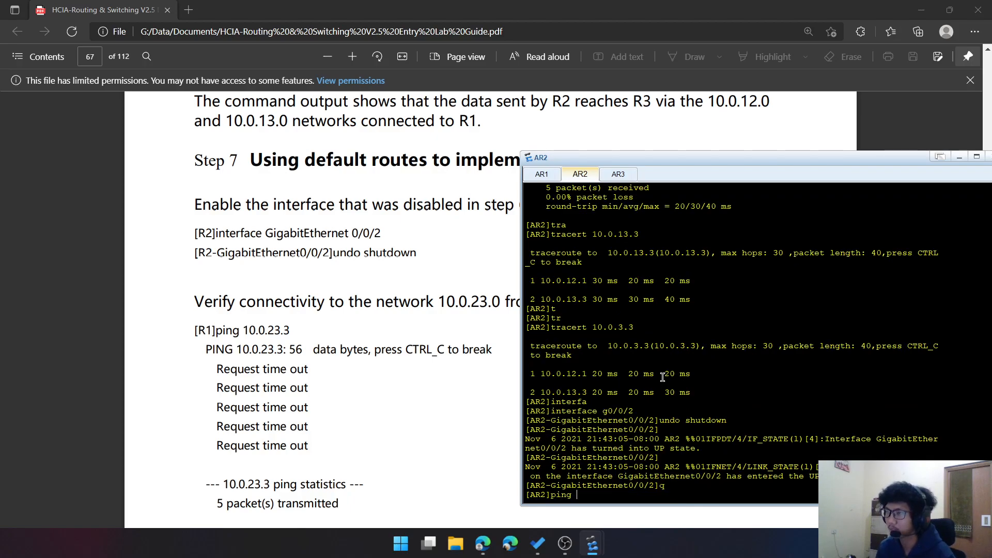
# Ping 10.0.23.3 from AR2 over the re-enabled interface
pyautogui.write('ping 10.23.3')
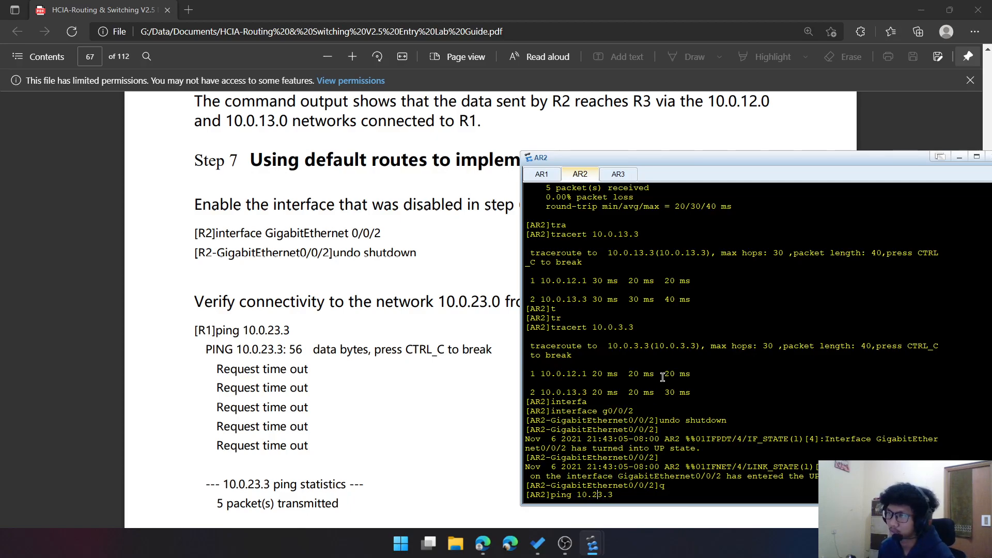
pyautogui.write('.0')
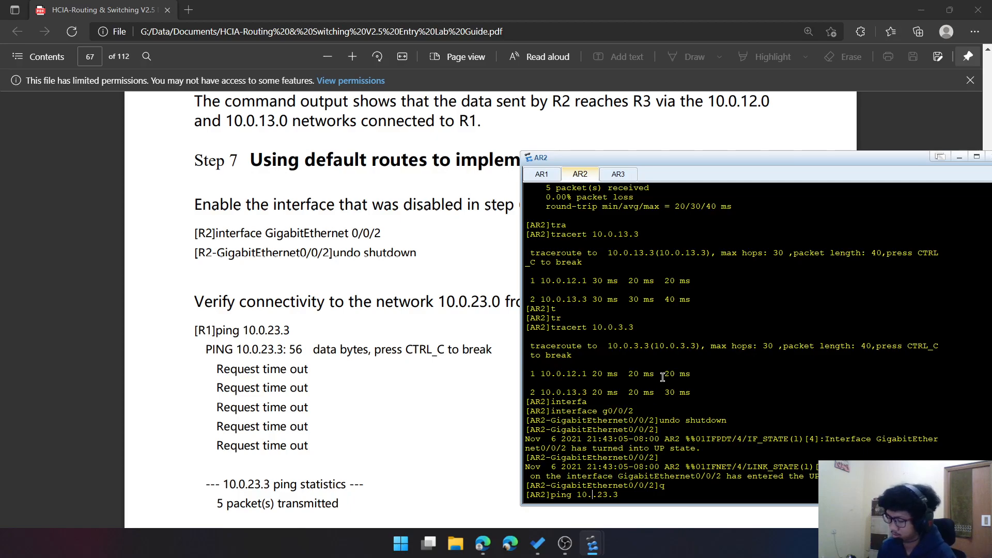
pyautogui.press('Return')
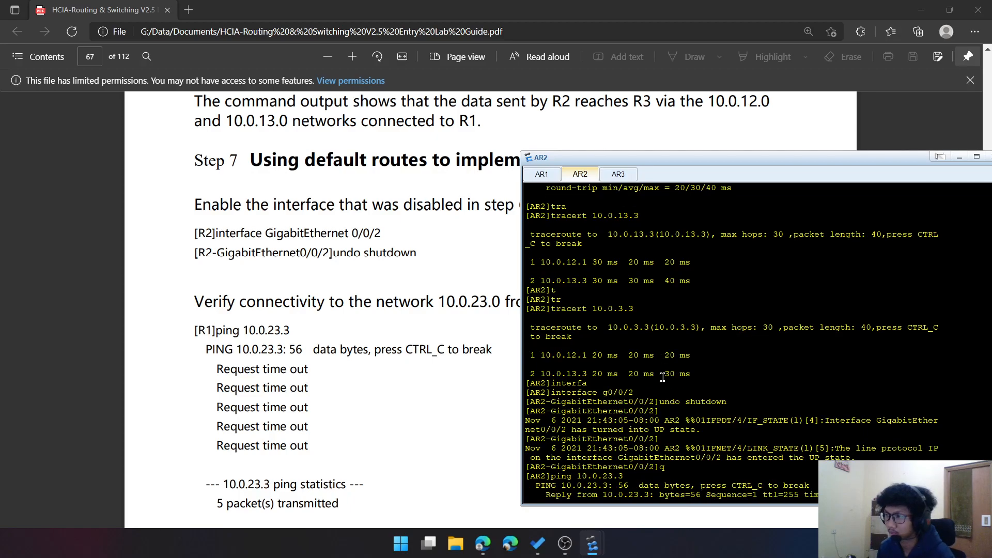
# Check the lab guide's connectivity test, log back on to the AR1 console and ping 10.0.23.3
pyautogui.scroll(-1, 285, 320)
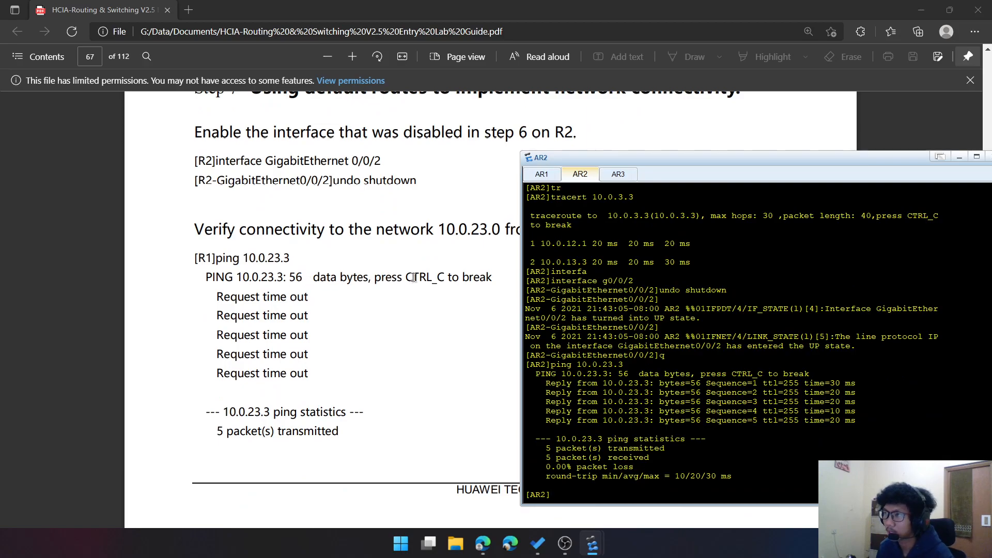
pyautogui.scroll(1, 348, 287)
pyautogui.scroll(-2, 388, 295)
pyautogui.scroll(2, 400, 228)
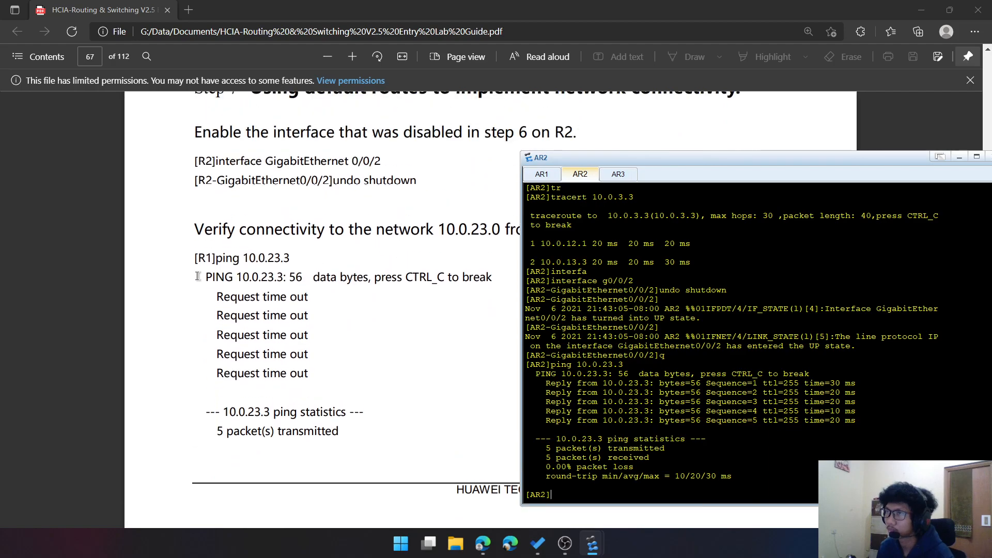
pyautogui.click(550, 175)
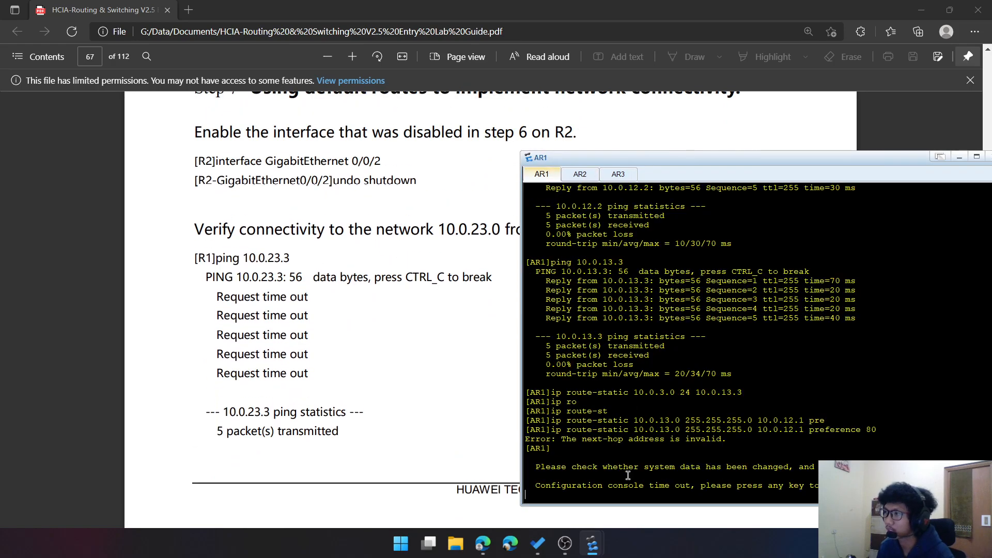
pyautogui.press('Return')
pyautogui.write('pin')
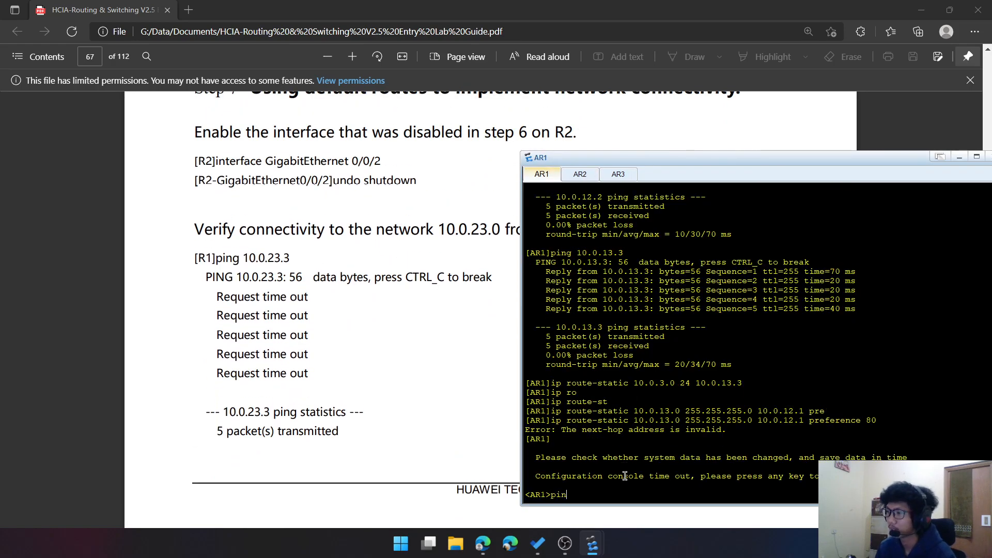
pyautogui.write('g 10.0.23.3')
pyautogui.press('Return')
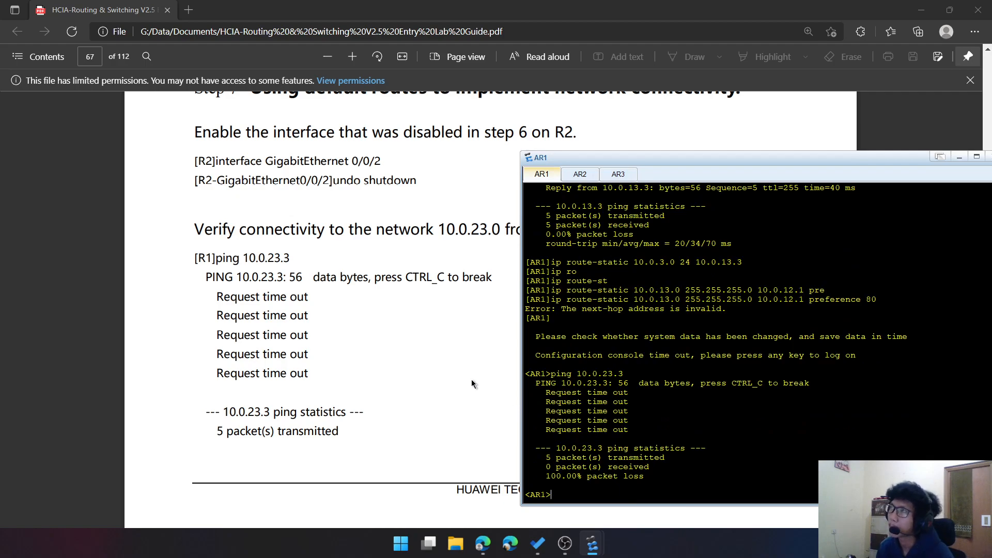
# Check the lab guide's Step 7 explanation of the missing route and display the IP routing table on AR1
pyautogui.scroll(-5, 482, 386)
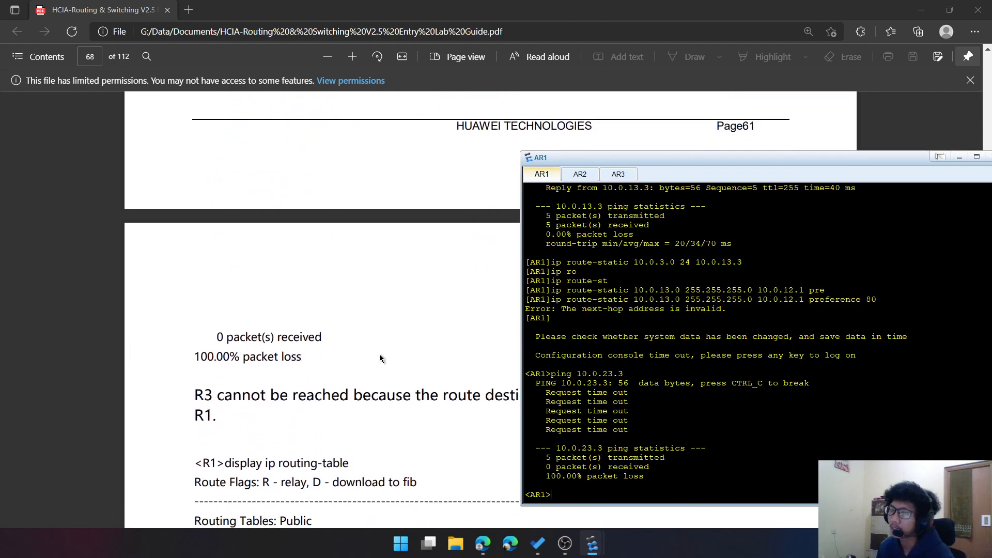
pyautogui.scroll(-1, 380, 354)
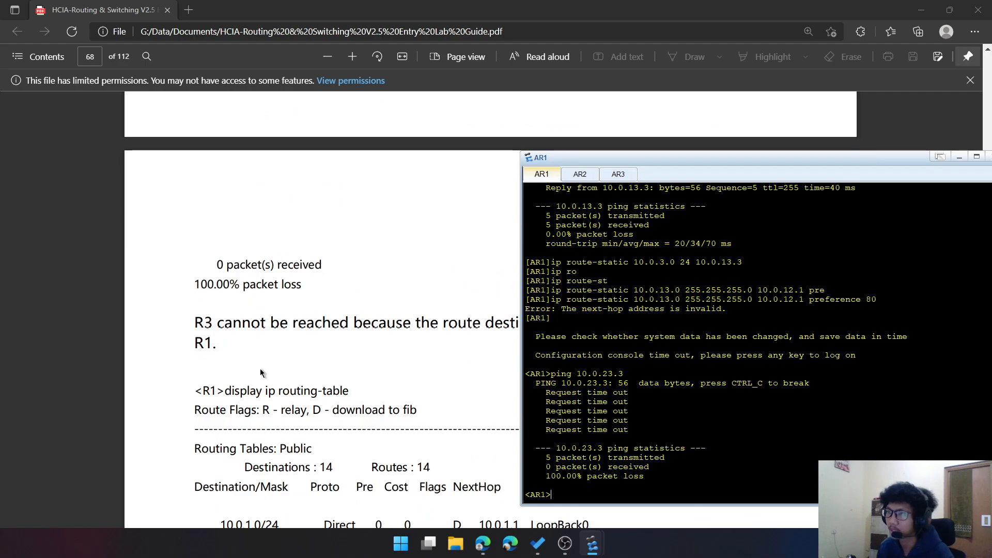
pyautogui.scroll(-1, 196, 385)
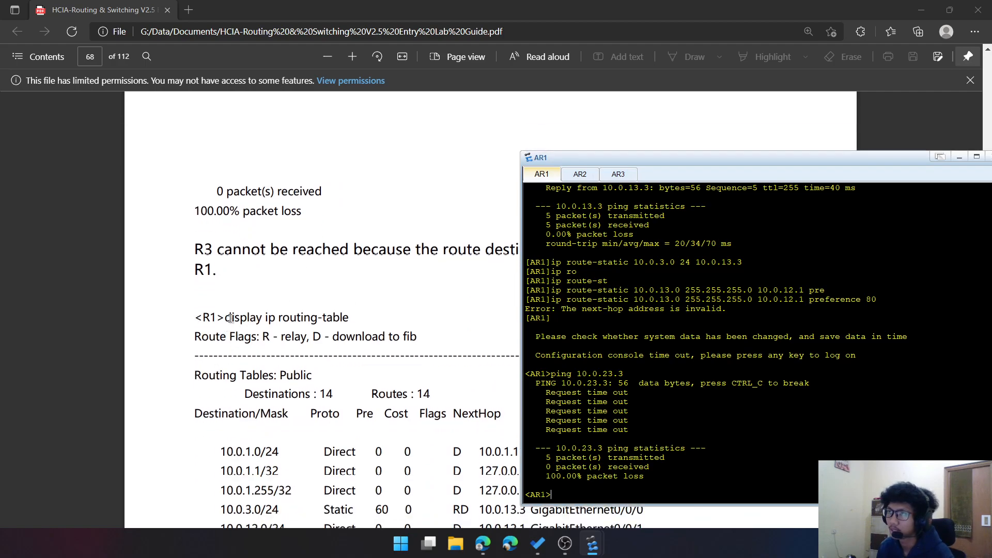
pyautogui.scroll(1, 269, 275)
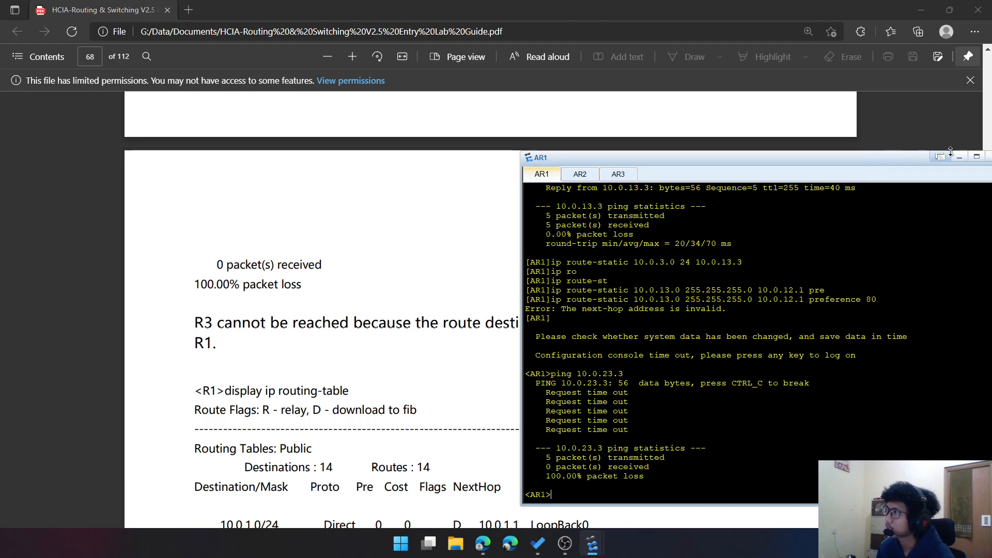
pyautogui.click(959, 156)
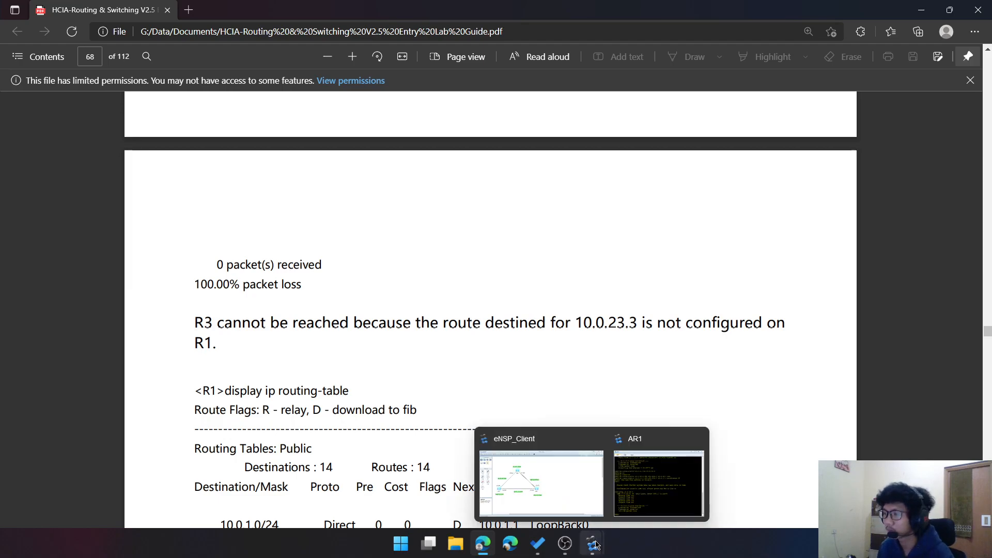
pyautogui.scroll(-4, 310, 336)
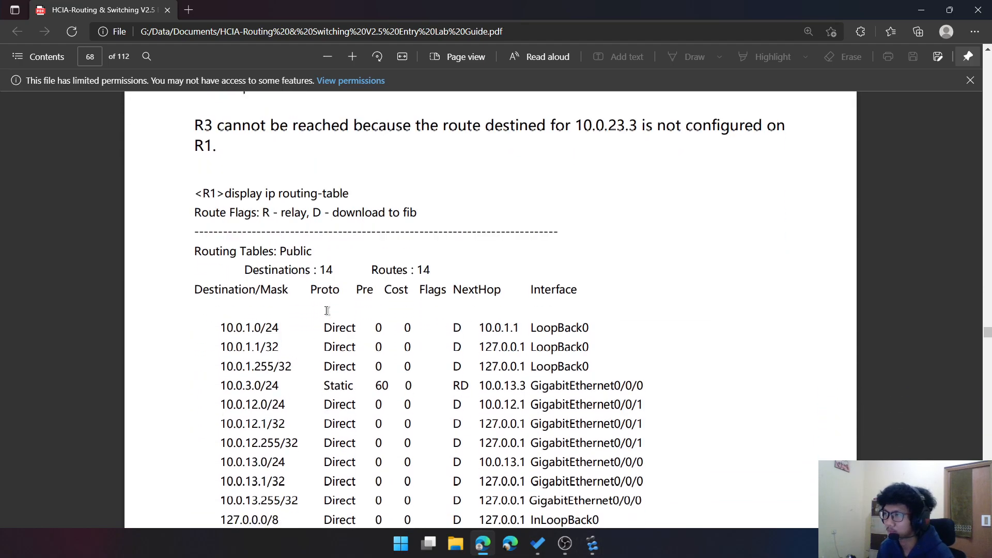
pyautogui.moveTo(600, 547)
pyautogui.click(652, 499)
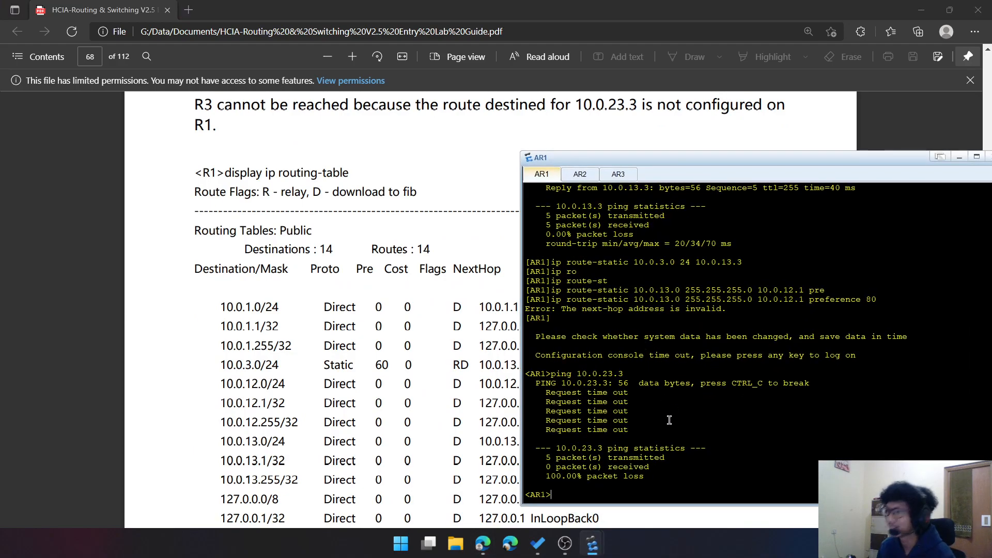
pyautogui.write('dis ip rout')
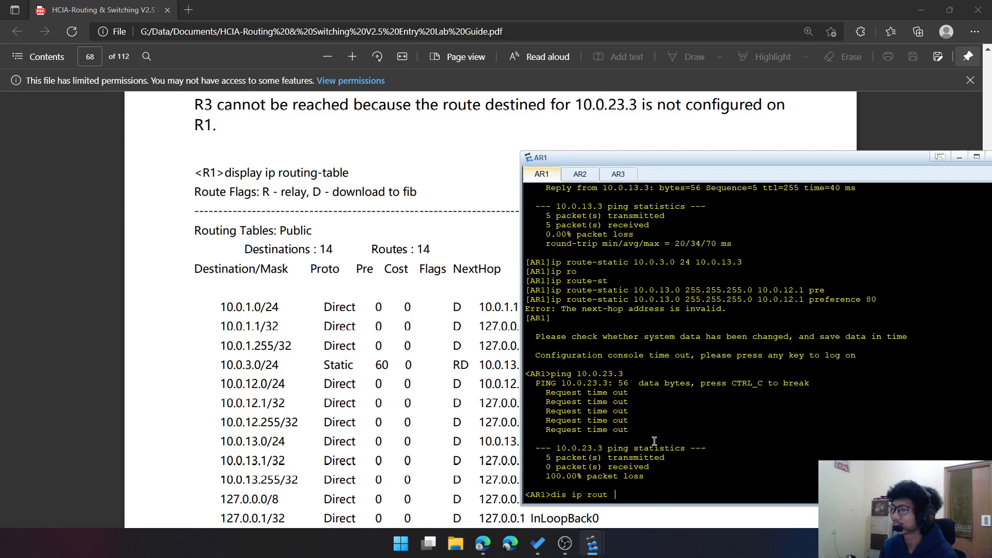
pyautogui.press('Tab')
pyautogui.press('Return')
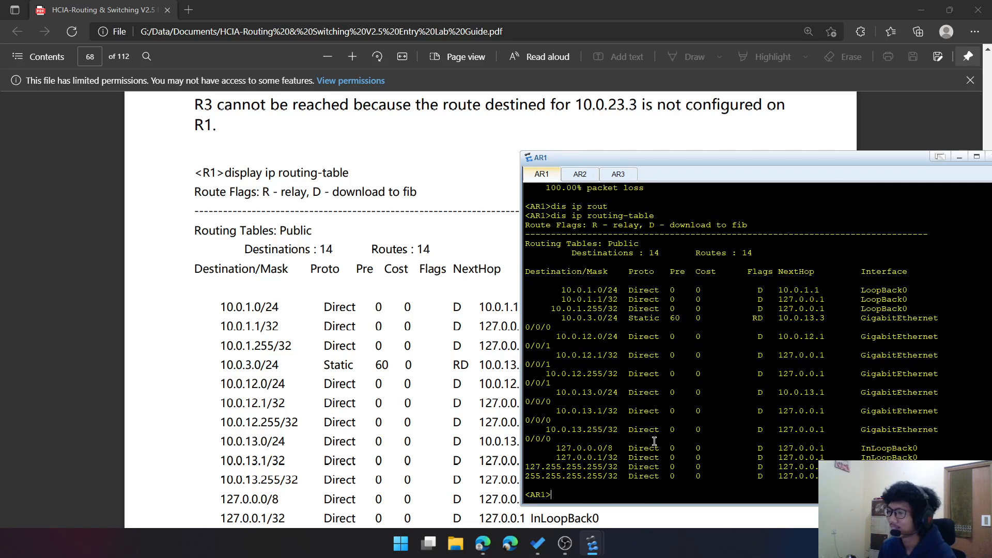
# Find the default route command in the lab guide and enter the system view on AR1
pyautogui.scroll(-3, 307, 334)
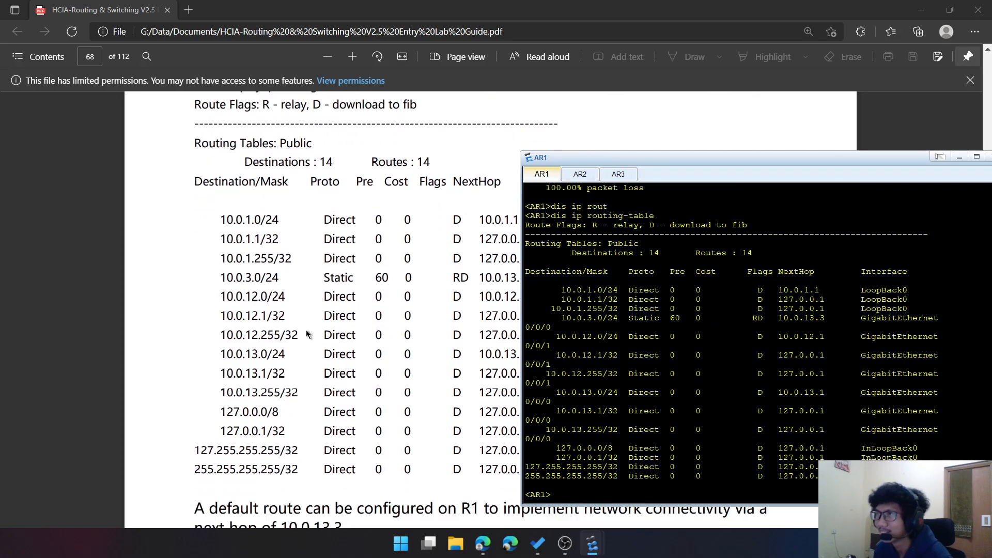
pyautogui.scroll(-6, 308, 334)
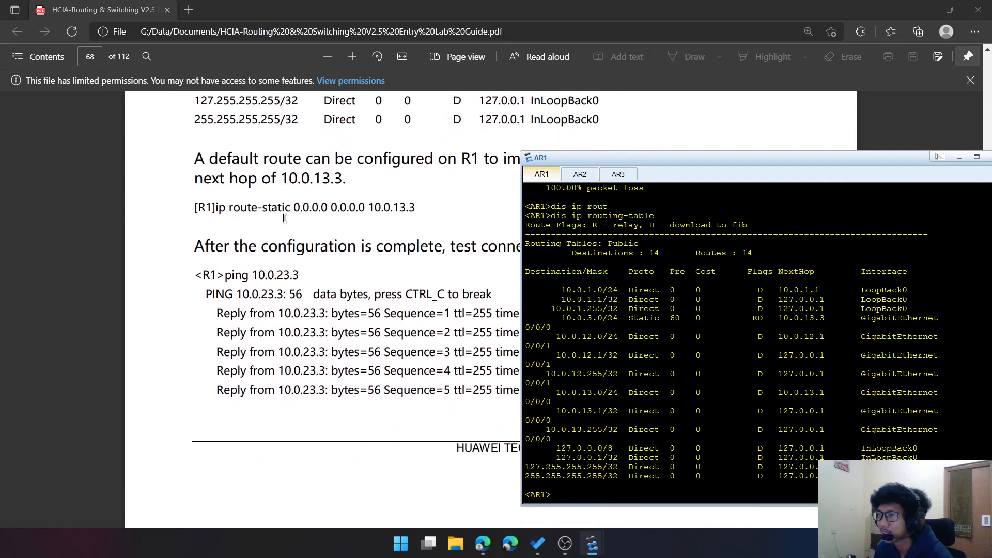
pyautogui.scroll(2, 253, 283)
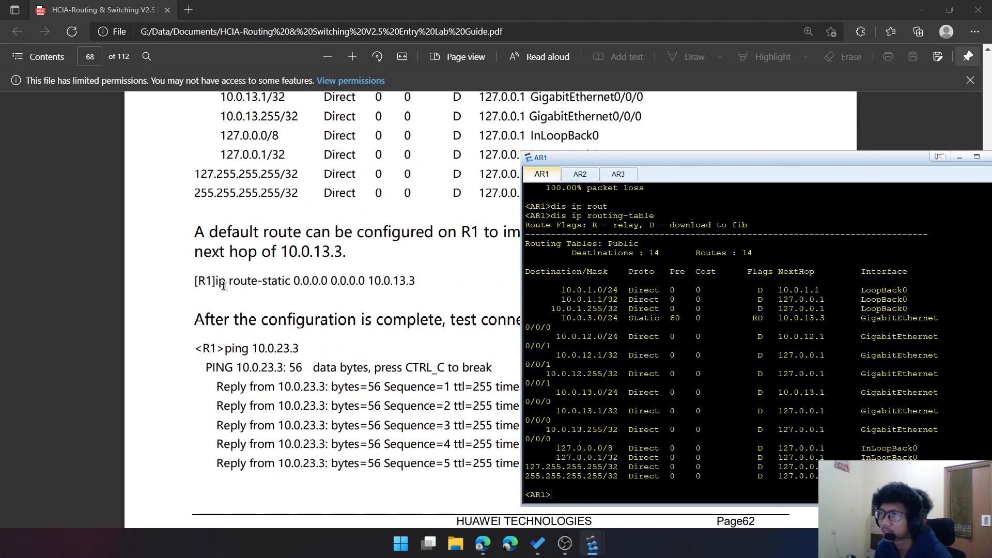
pyautogui.scroll(2, 223, 286)
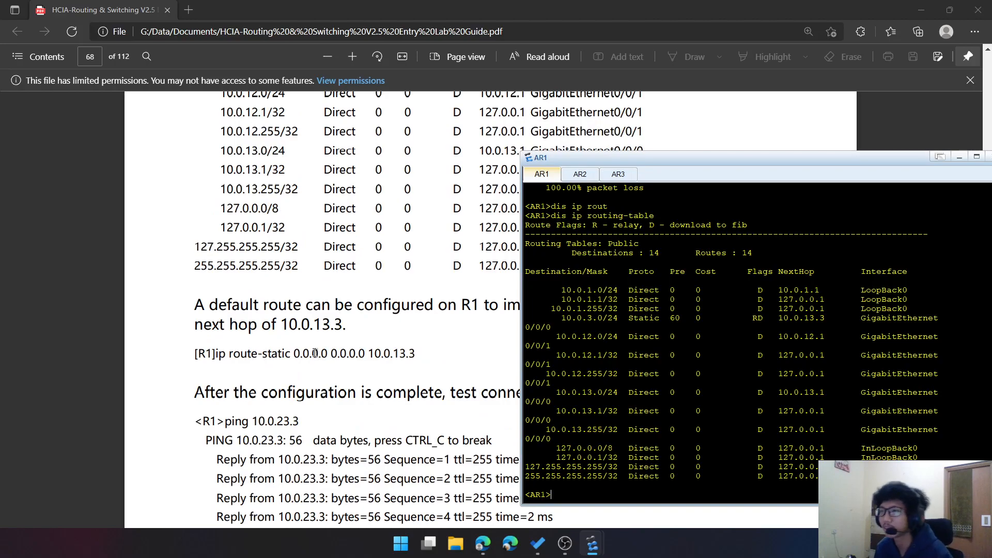
pyautogui.write('sys')
pyautogui.press('Return')
# Add a static default route on AR1 for 0.0.0.0 0.0.0.0 with next hop 10.0.13.3
pyautogui.write('ip rout')
pyautogui.press('Tab')
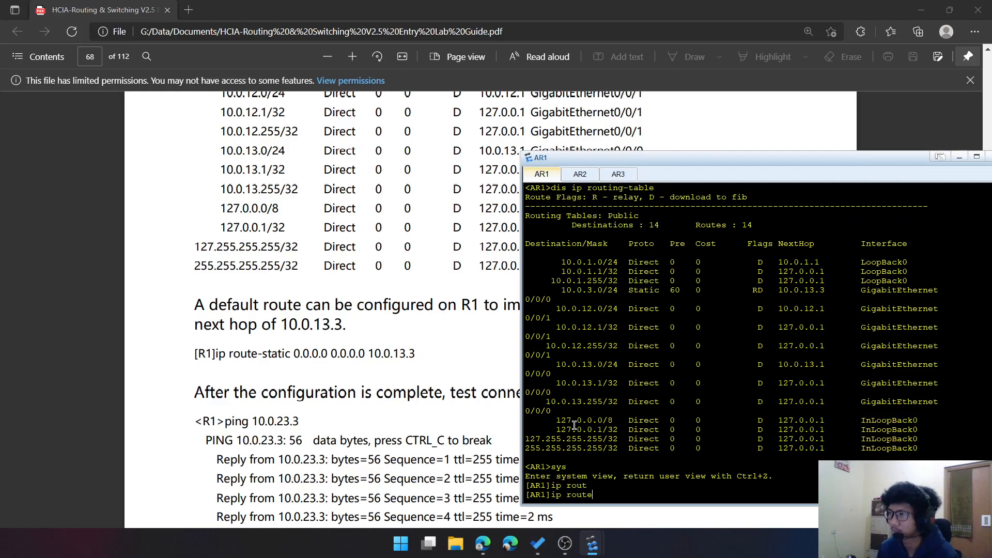
pyautogui.write('-st')
pyautogui.press('Tab')
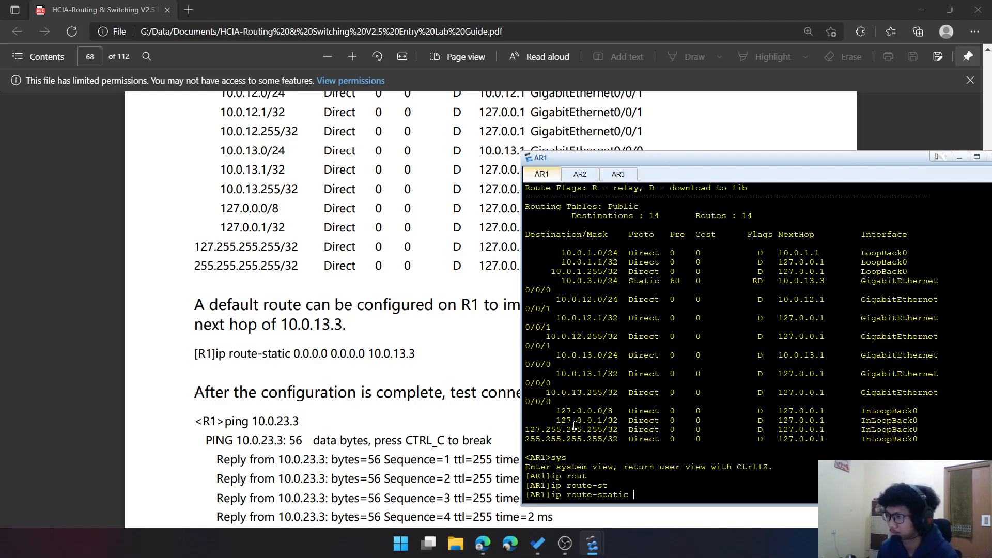
pyautogui.write('0.0.0.')
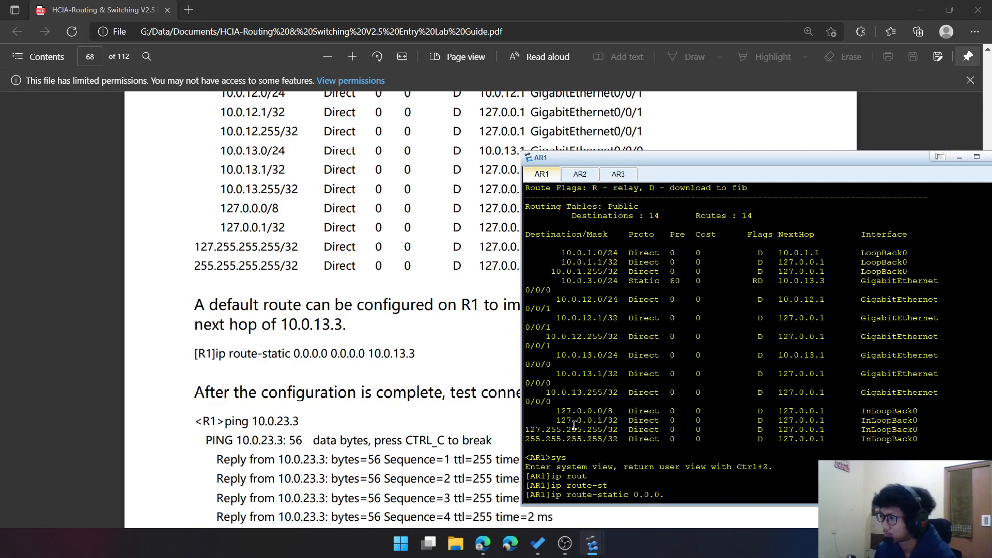
pyautogui.write('0 ')
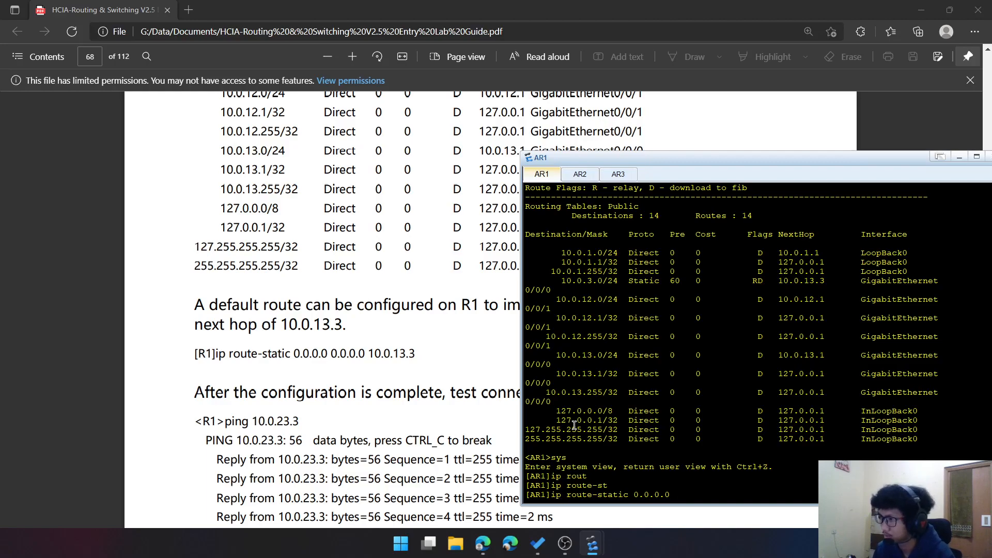
pyautogui.write('.0.0')
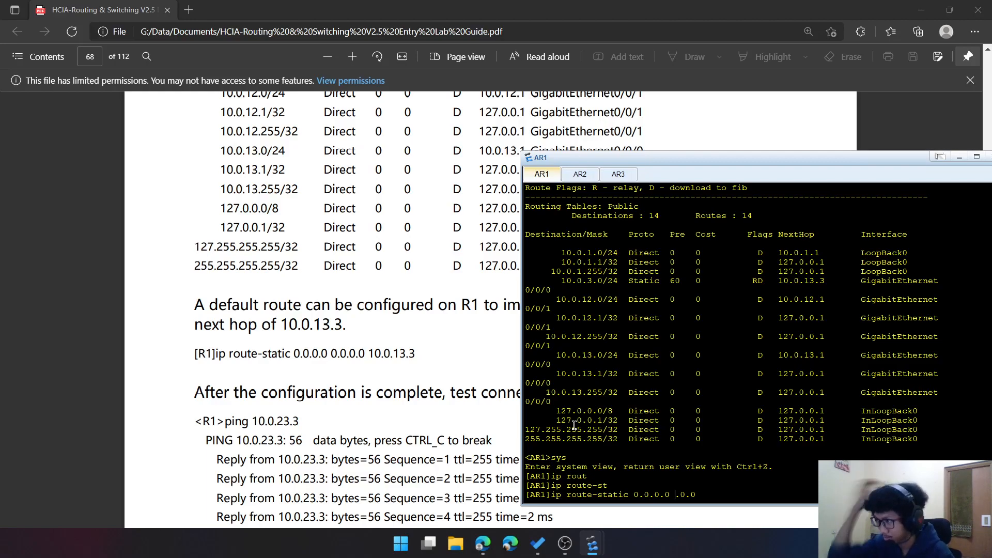
pyautogui.press('BackSpace')
pyautogui.press('BackSpace')
pyautogui.press('BackSpace')
pyautogui.press('BackSpace')
pyautogui.write('0.0.0.0')
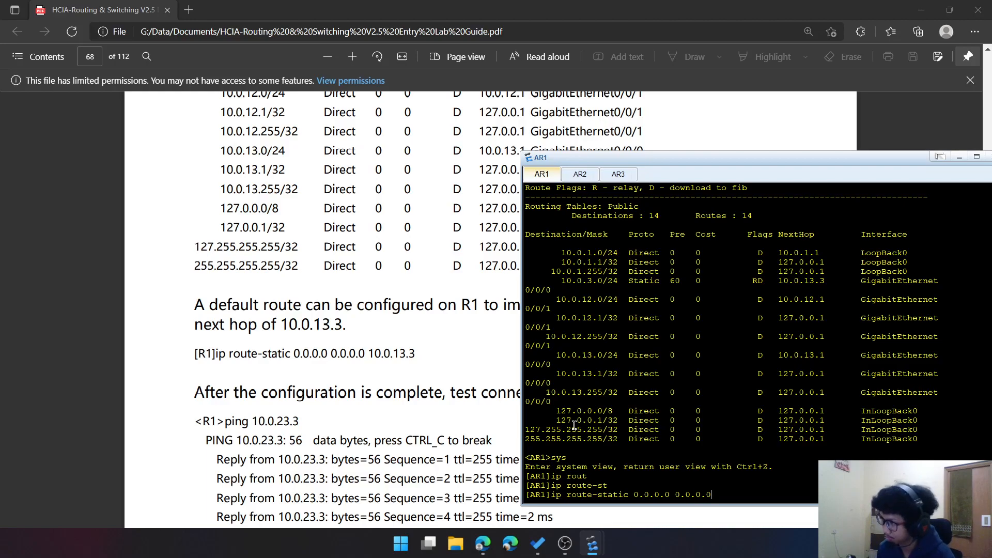
pyautogui.write(' 1')
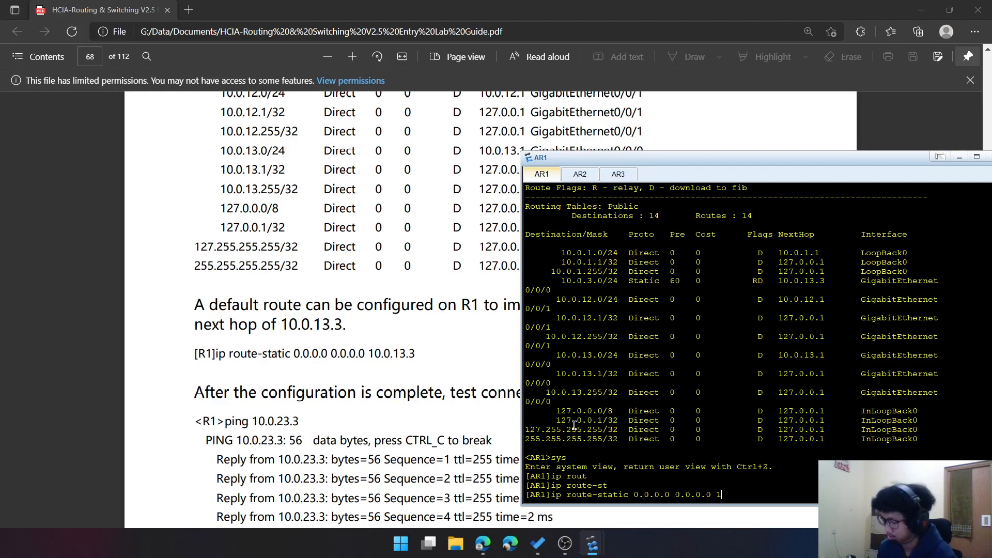
pyautogui.write('0.0.13.3')
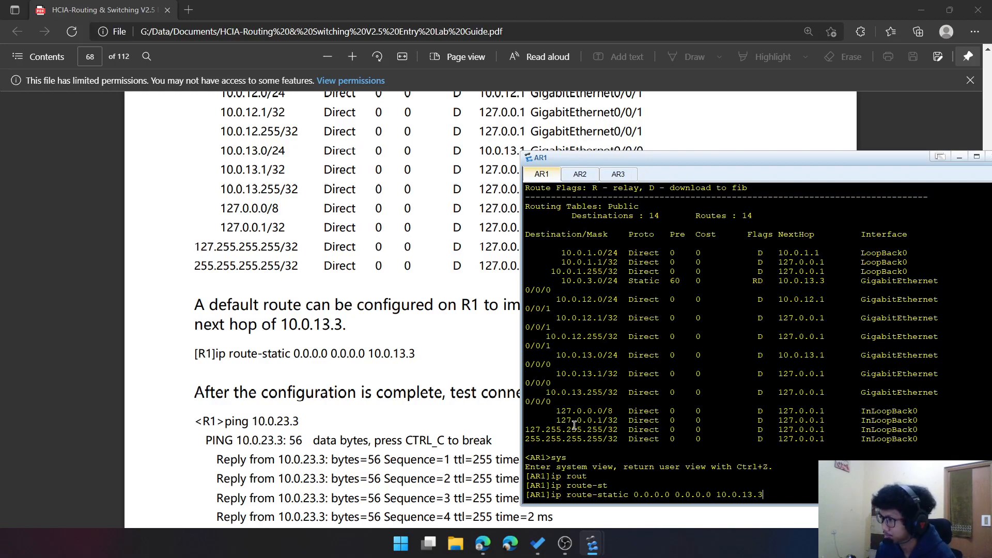
pyautogui.press('Return')
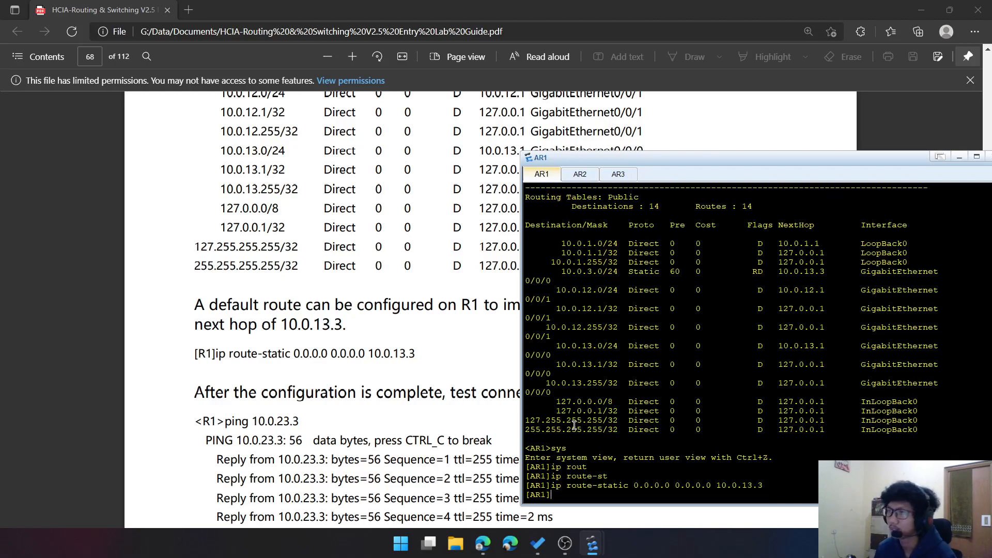
# Check the lab guide's connectivity test and ping 10.0.23.3 from AR1 over the default route
pyautogui.scroll(-2, 291, 307)
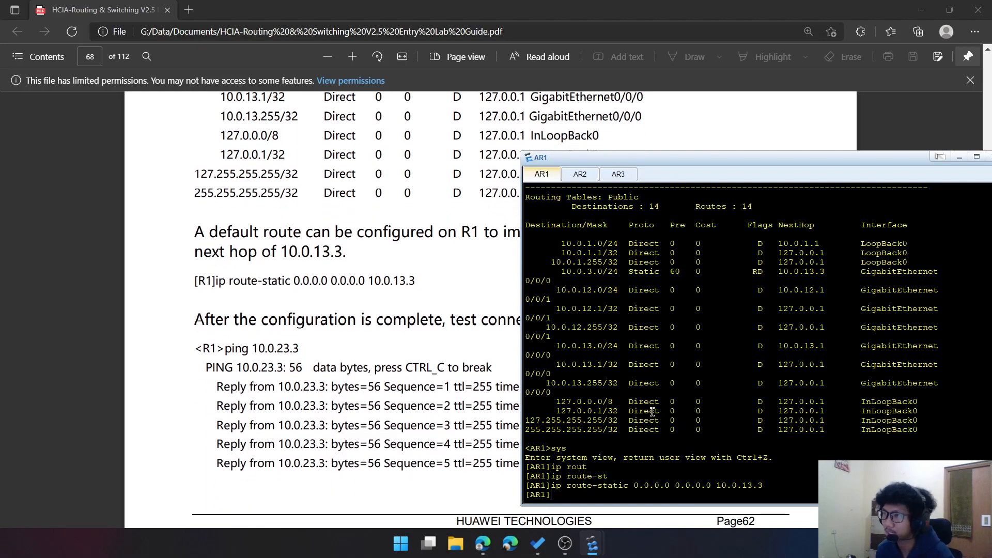
pyautogui.click(720, 443)
pyautogui.write('ping 10.0.23.3')
pyautogui.press('Return')
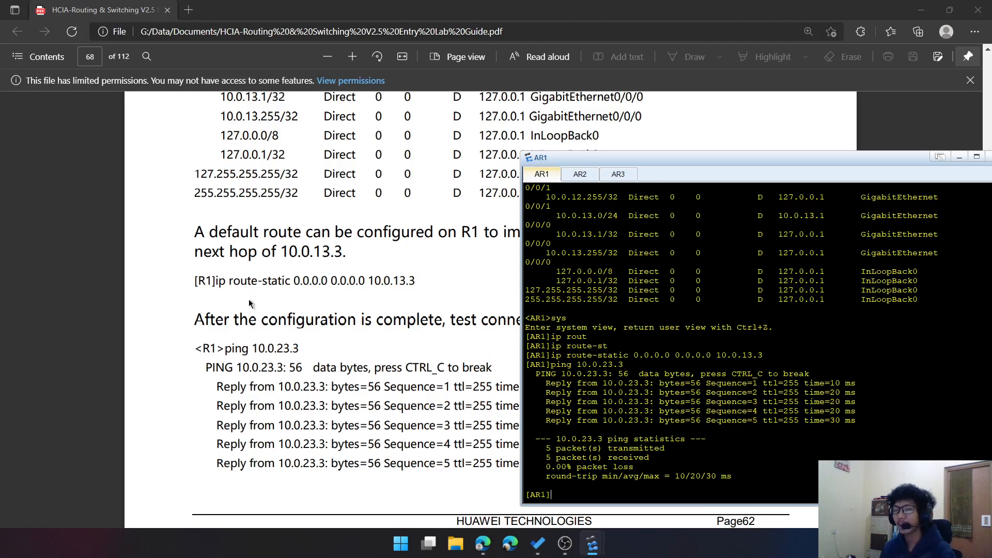
# Read Step 8 on the backup default route in the lab guide, moving the AR1 console away from the text
pyautogui.scroll(-6, 275, 307)
pyautogui.scroll(-4, 275, 305)
pyautogui.scroll(4, 275, 305)
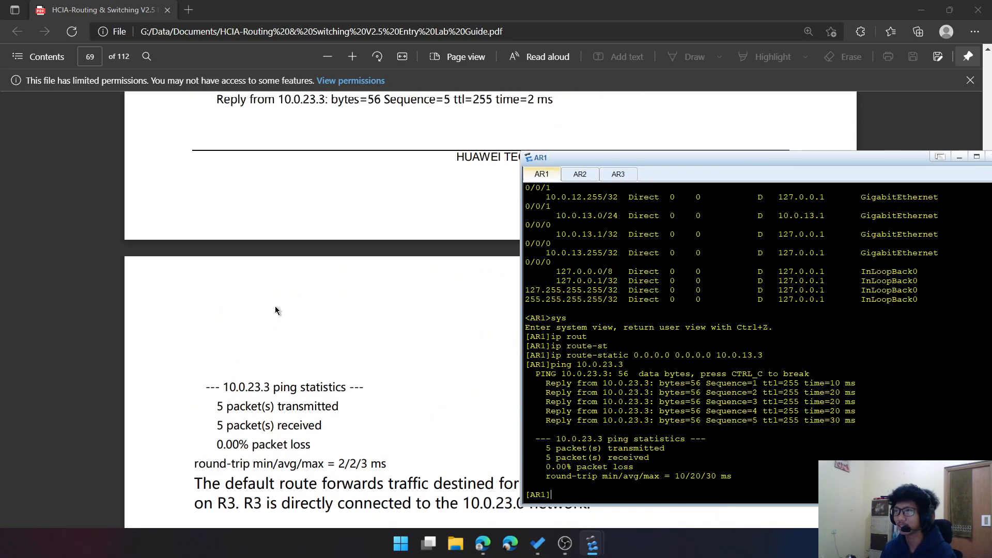
pyautogui.scroll(2, 275, 306)
pyautogui.scroll(-5, 227, 178)
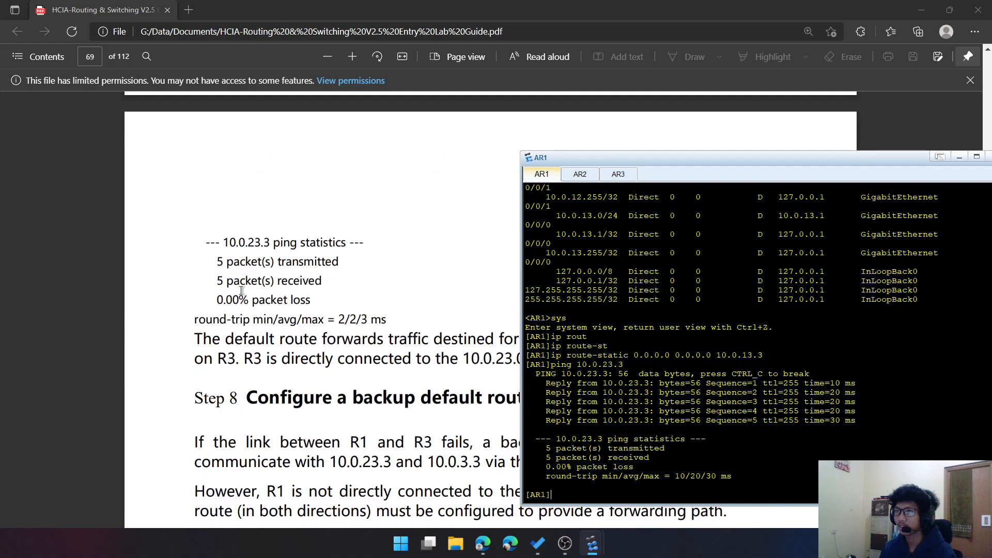
pyautogui.scroll(-4, 246, 245)
pyautogui.scroll(-2, 252, 219)
pyautogui.scroll(2, 253, 215)
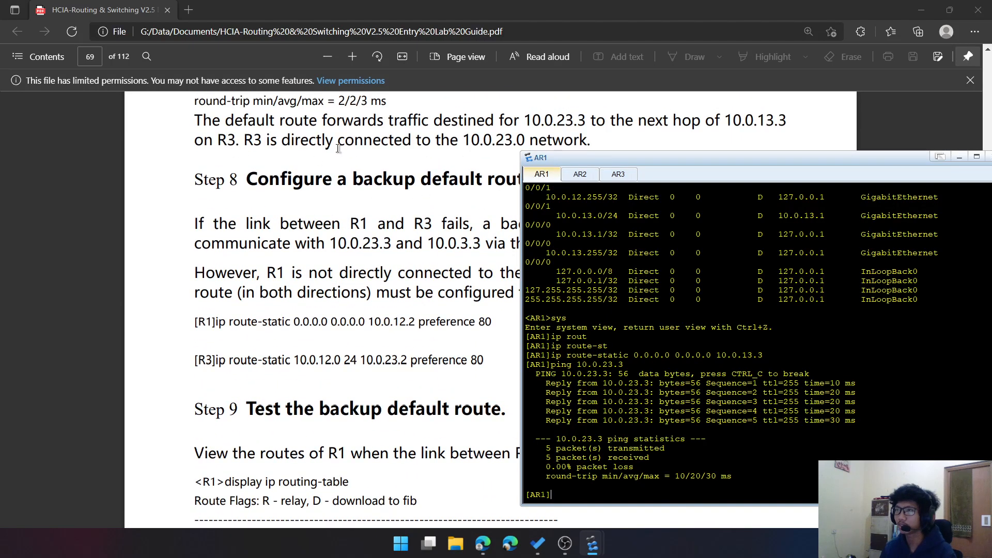
pyautogui.moveTo(581, 157); pyautogui.dragTo(597, 246)
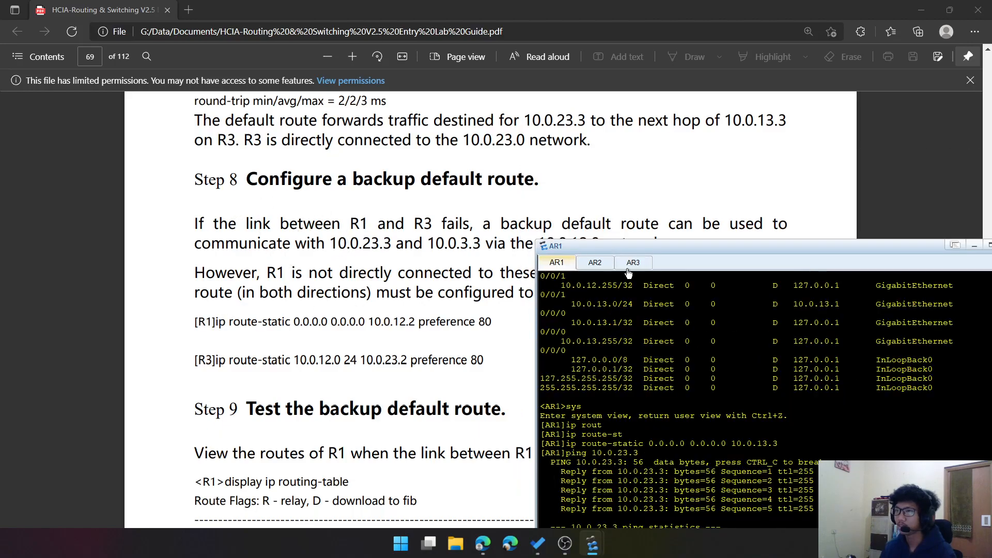
pyautogui.moveTo(611, 251); pyautogui.dragTo(619, 124)
pyautogui.scroll(-3, 241, 311)
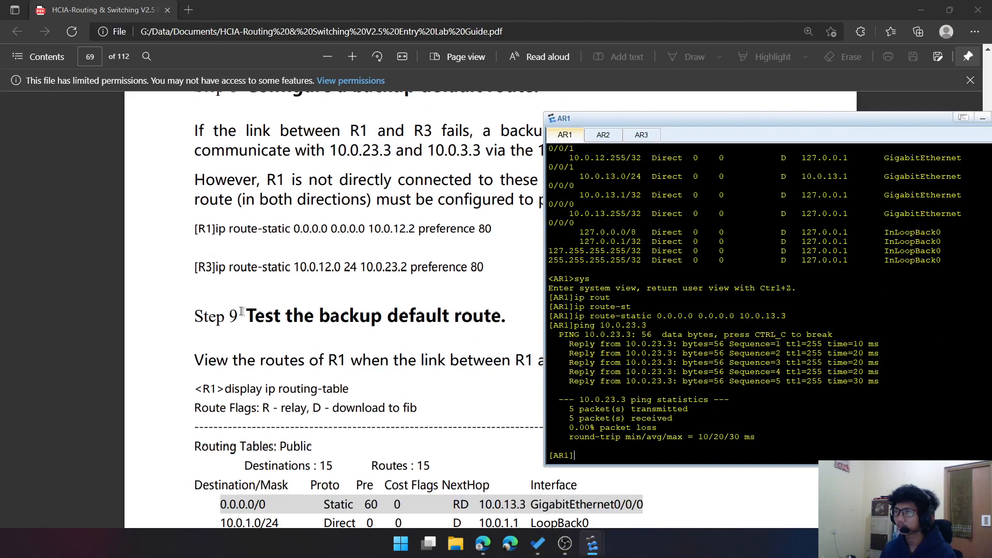
pyautogui.scroll(2, 363, 252)
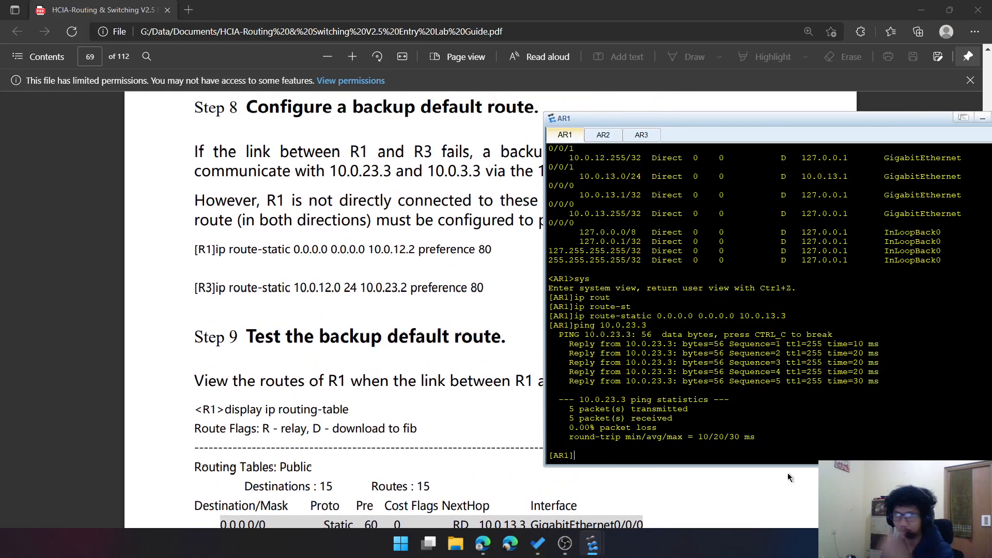
# Add a backup static default route on AR1 for 0.0.0.0 0.0.0.0 with next hop 10.0.12.2 and preference 80
pyautogui.write('ip')
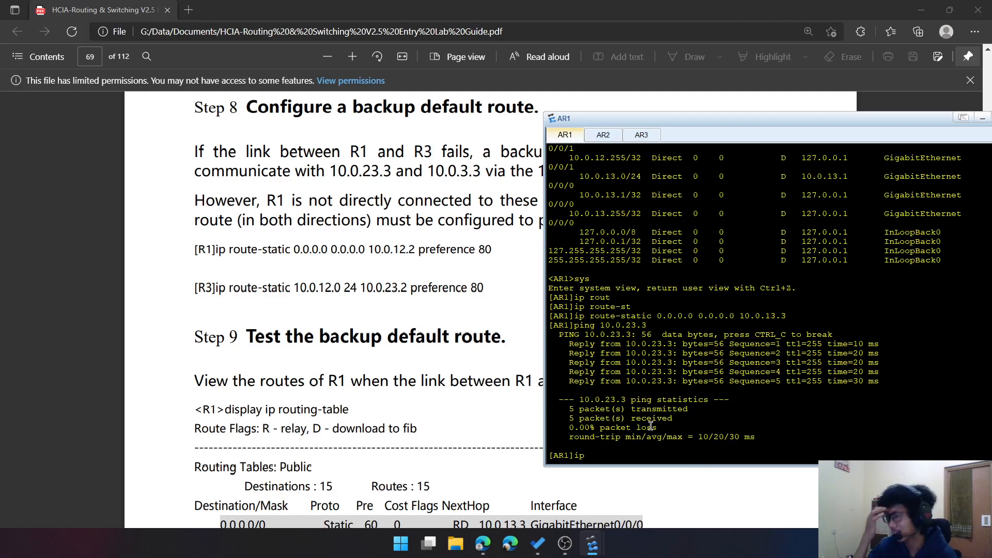
pyautogui.write(' route')
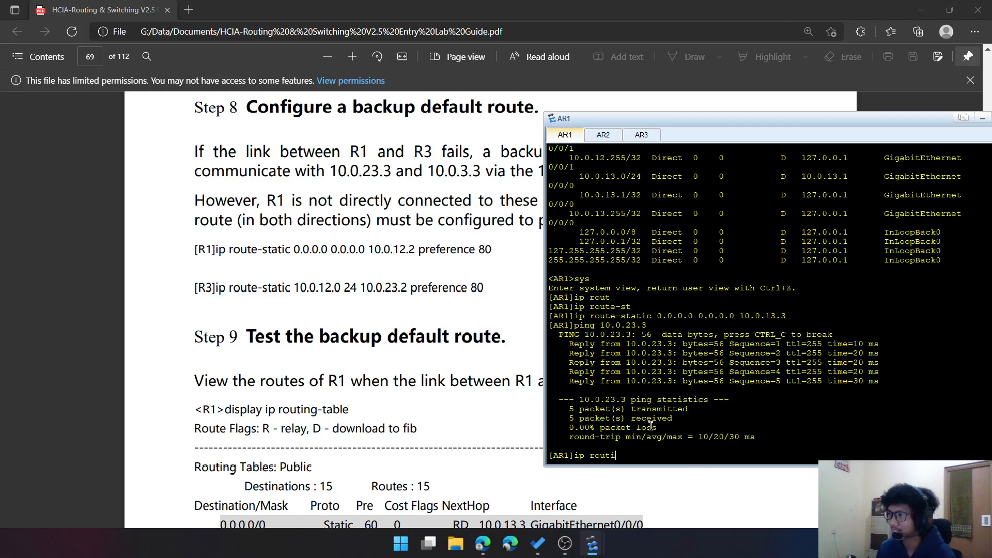
pyautogui.press('Tab')
pyautogui.write('-stat')
pyautogui.press('Tab')
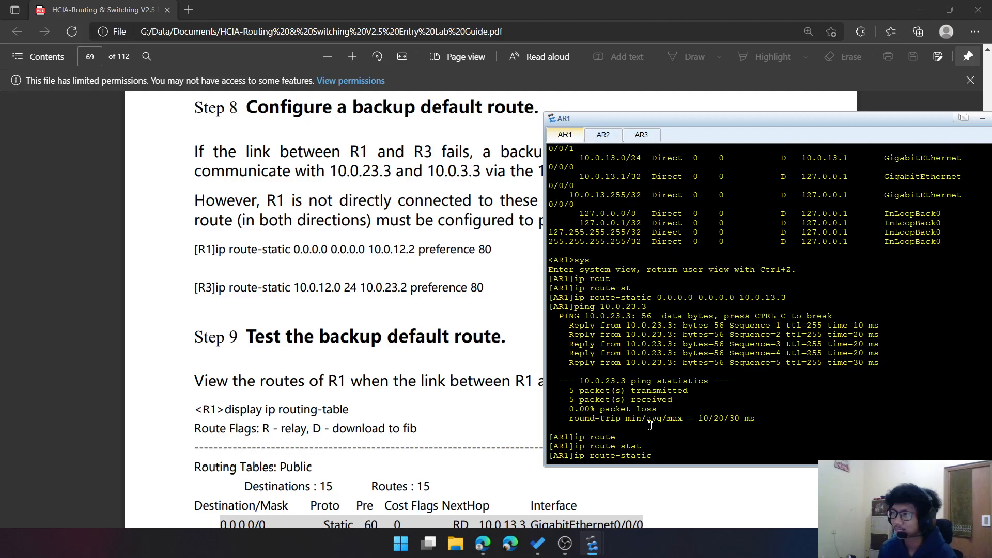
pyautogui.write('0.0.0.0')
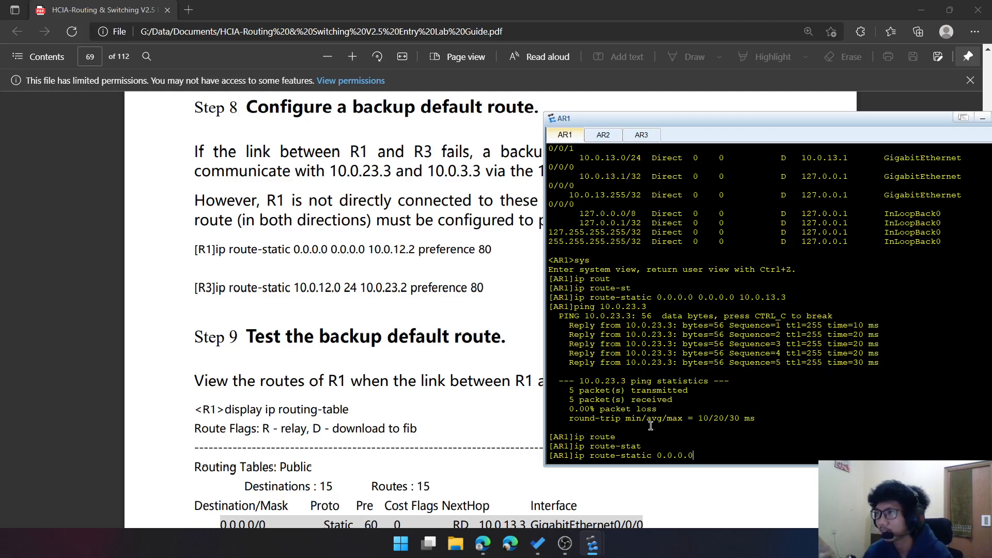
pyautogui.write(' 0.0.0.0')
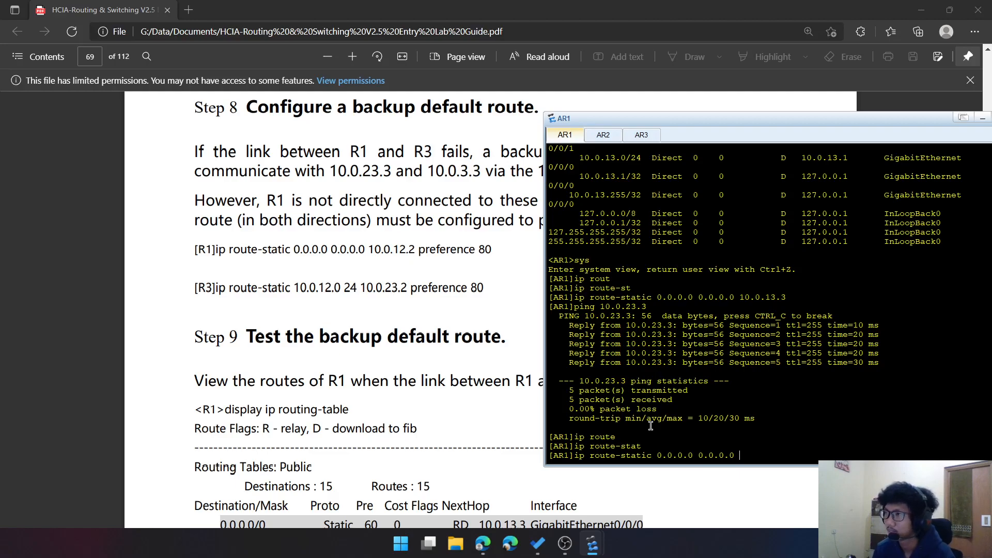
pyautogui.write(' 10.0.12.2')
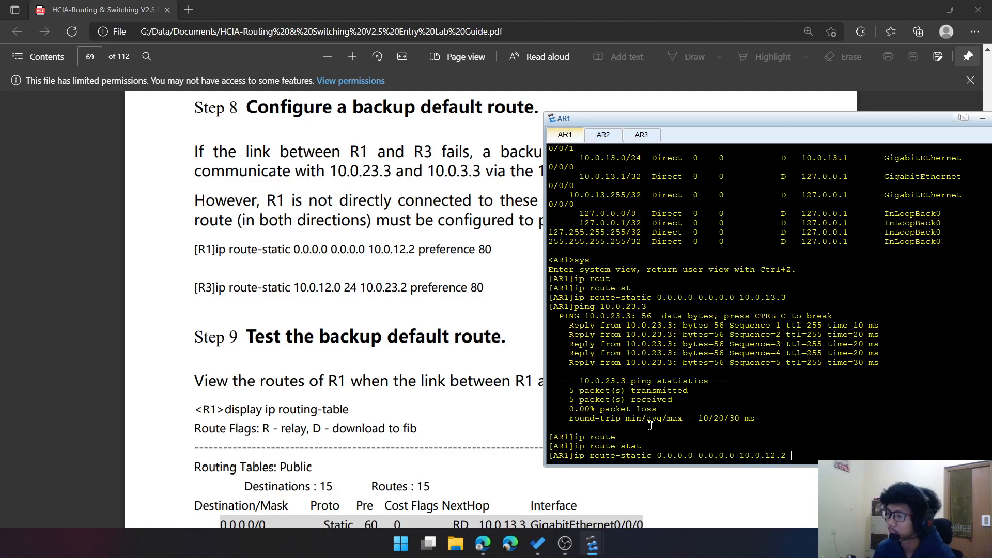
pyautogui.write(' preference 80')
pyautogui.press('Tab')
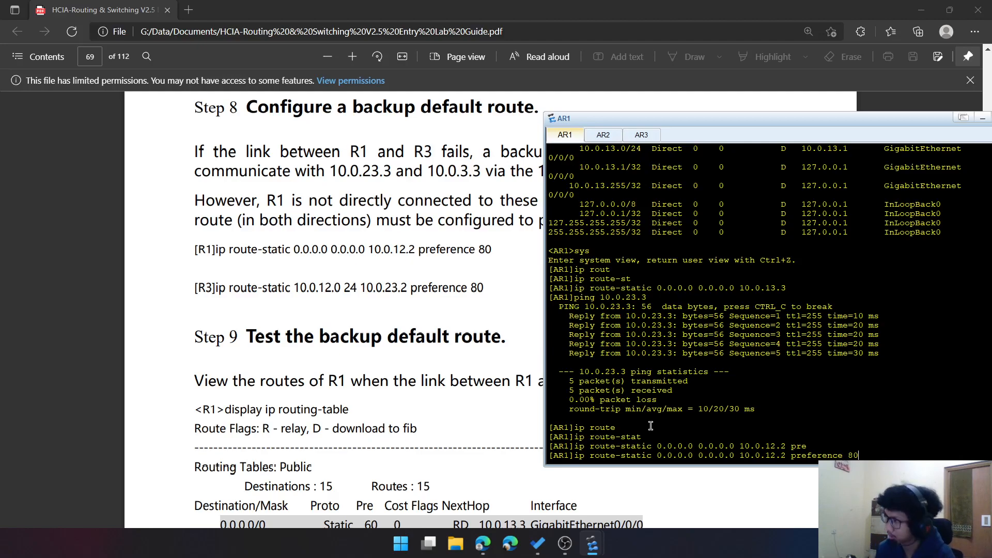
pyautogui.press('Return')
pyautogui.write('ip rout')
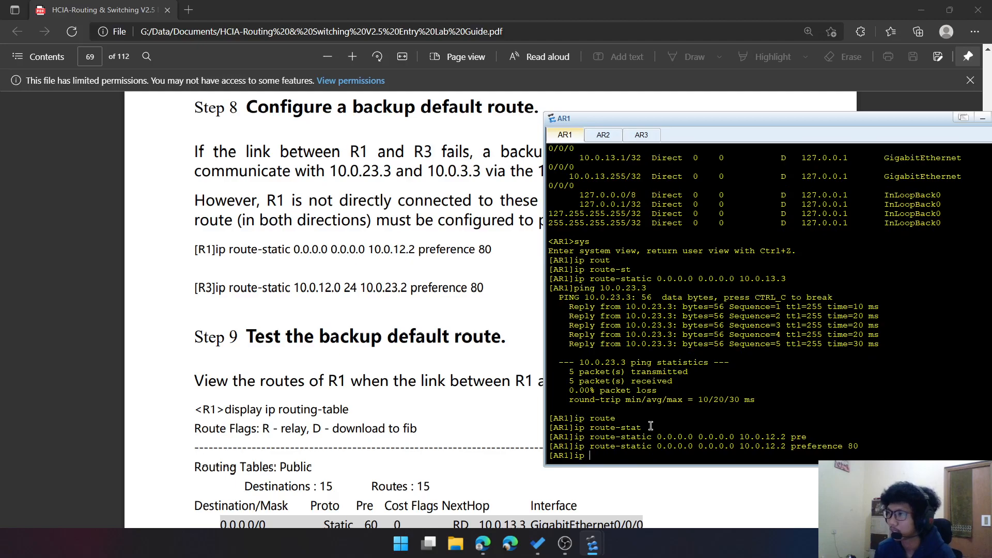
pyautogui.press('BackSpace')
pyautogui.press('BackSpace')
pyautogui.press('BackSpace')
pyautogui.press('BackSpace')
pyautogui.press('BackSpace')
pyautogui.press('BackSpace')
pyautogui.press('BackSpace')
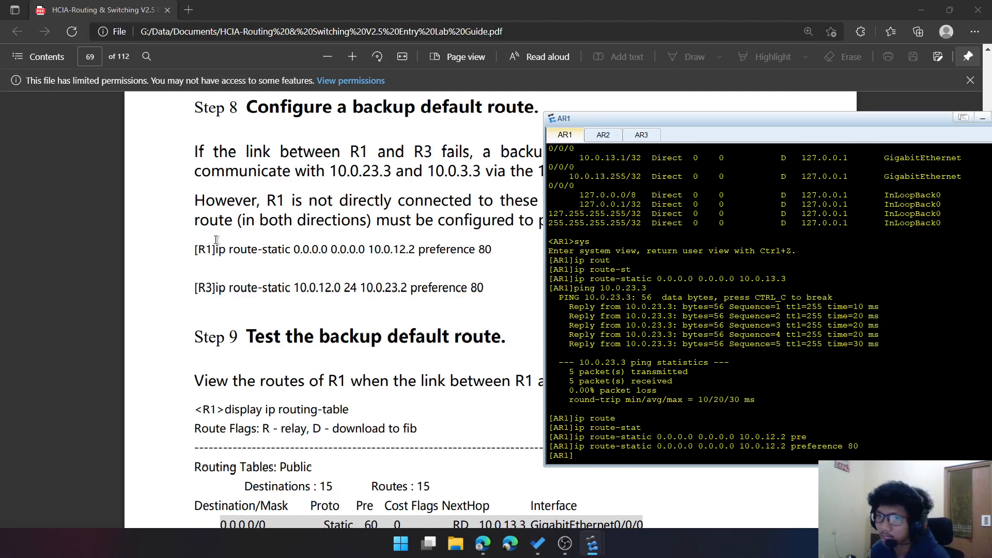
# Check the R3 backup route command in Step 8 of the lab guide and enter the system view on AR3
pyautogui.click(194, 250)
pyautogui.moveTo(194, 251); pyautogui.dragTo(493, 252)
pyautogui.moveTo(237, 288); pyautogui.dragTo(489, 288)
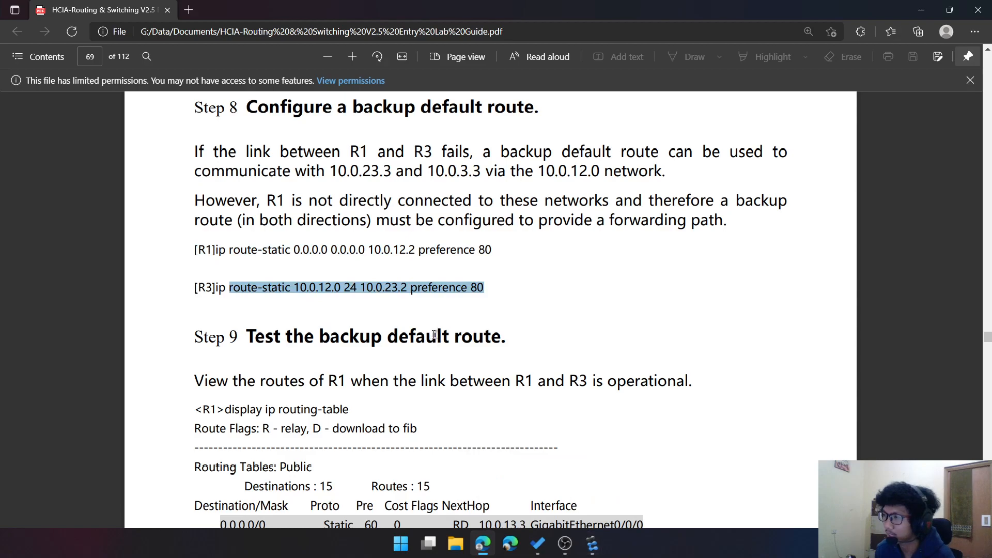
pyautogui.click(426, 311)
pyautogui.moveTo(592, 543)
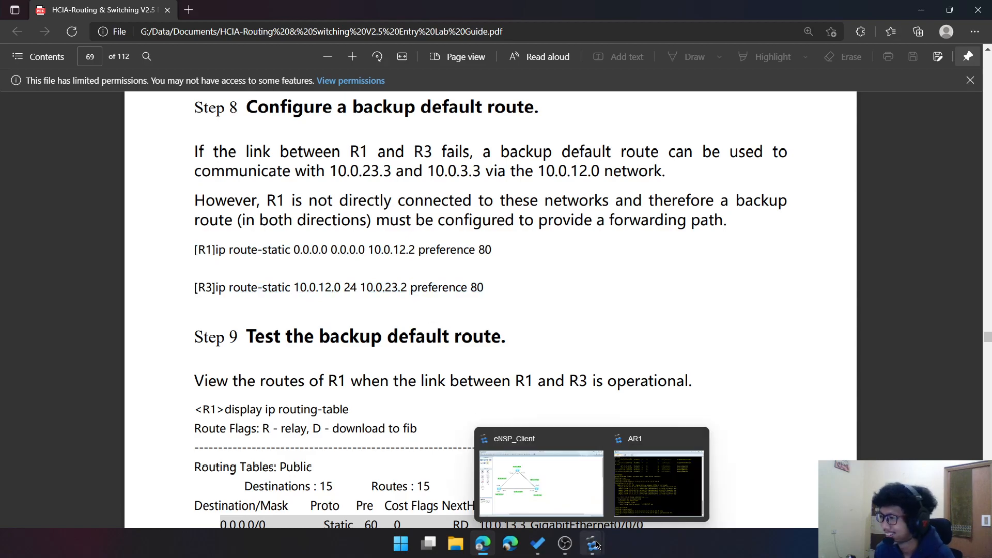
pyautogui.click(642, 479)
pyautogui.click(641, 135)
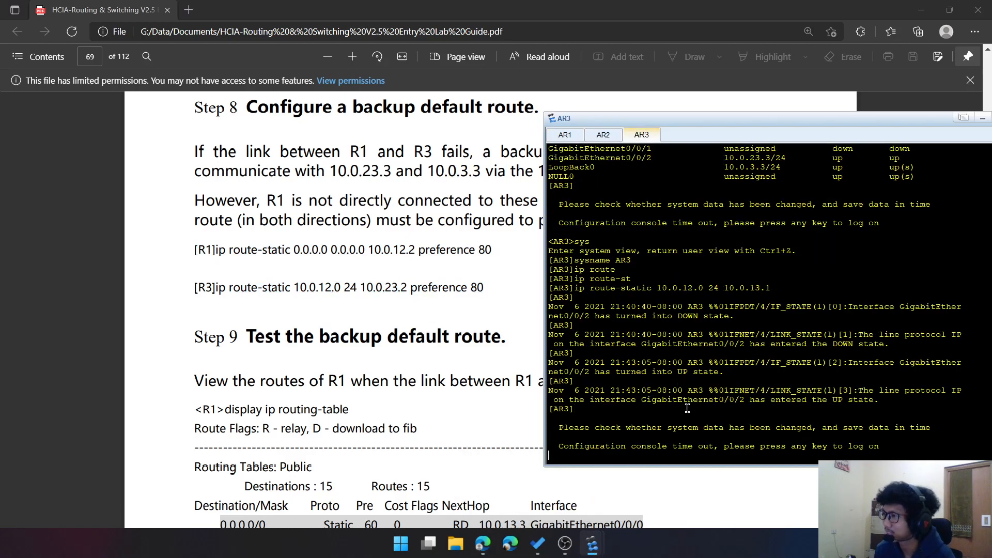
pyautogui.press('Return')
pyautogui.write('sys')
pyautogui.press('Return')
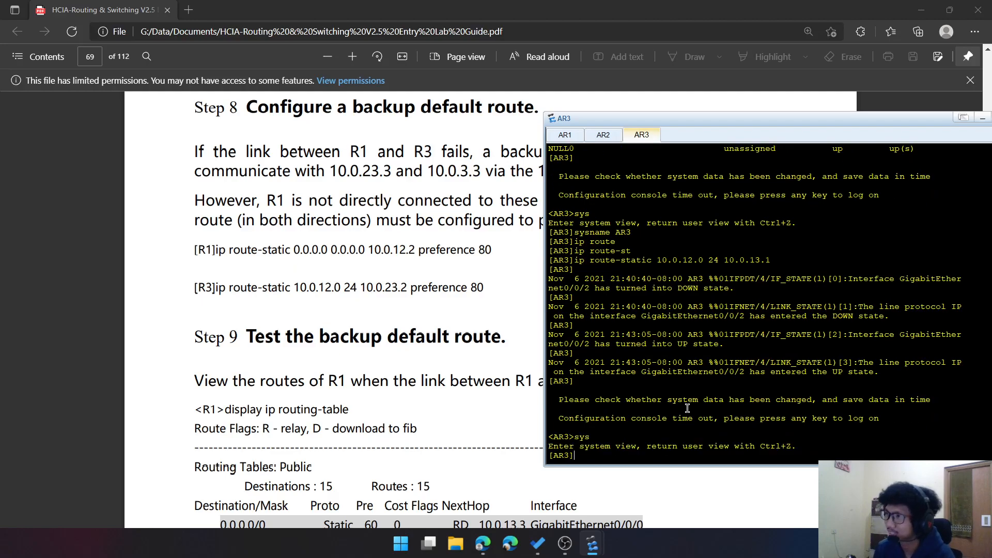
# Write a static route command on AR3 for 10.0.12.0 24 with next hop 10.023.2 and try to complete the preference keyword
pyautogui.write('ip route')
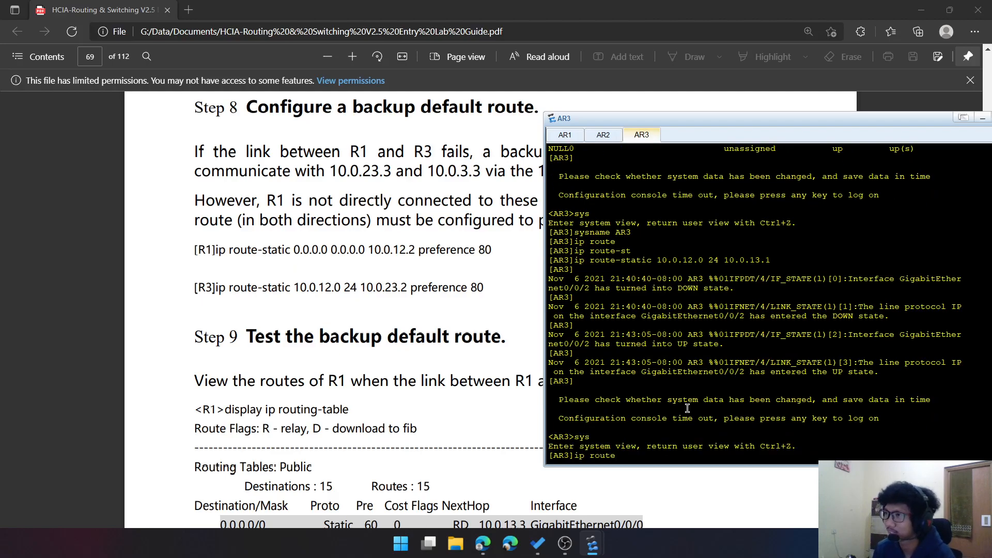
pyautogui.write('-stat')
pyautogui.press('Tab')
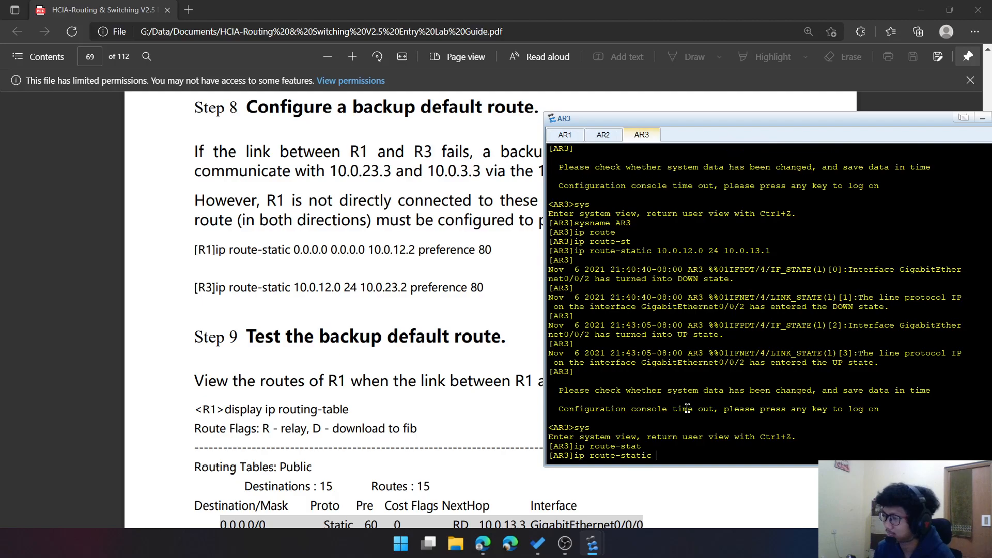
pyautogui.write('10,')
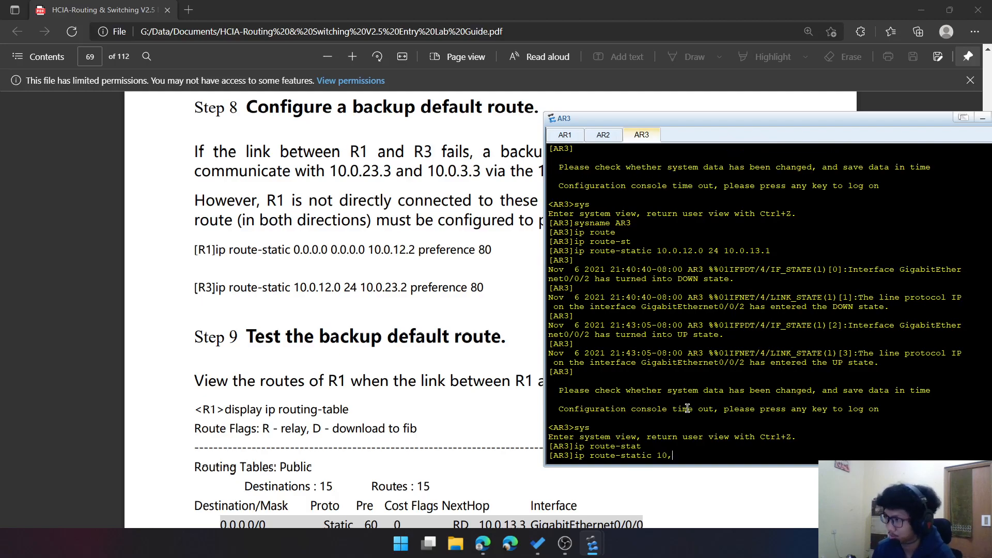
pyautogui.write('.0.12.0 2')
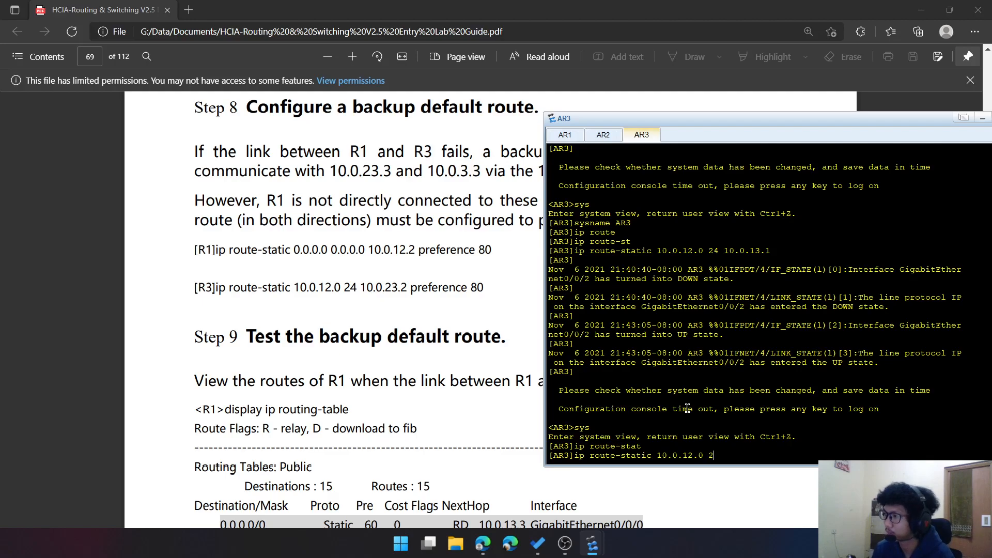
pyautogui.press('BackSpace')
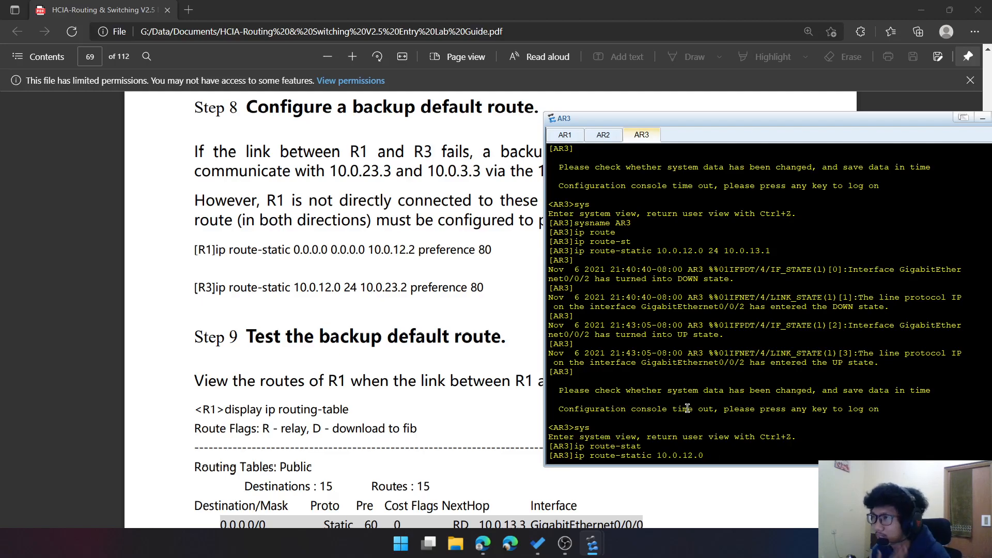
pyautogui.write('24 10.023.2 p[re')
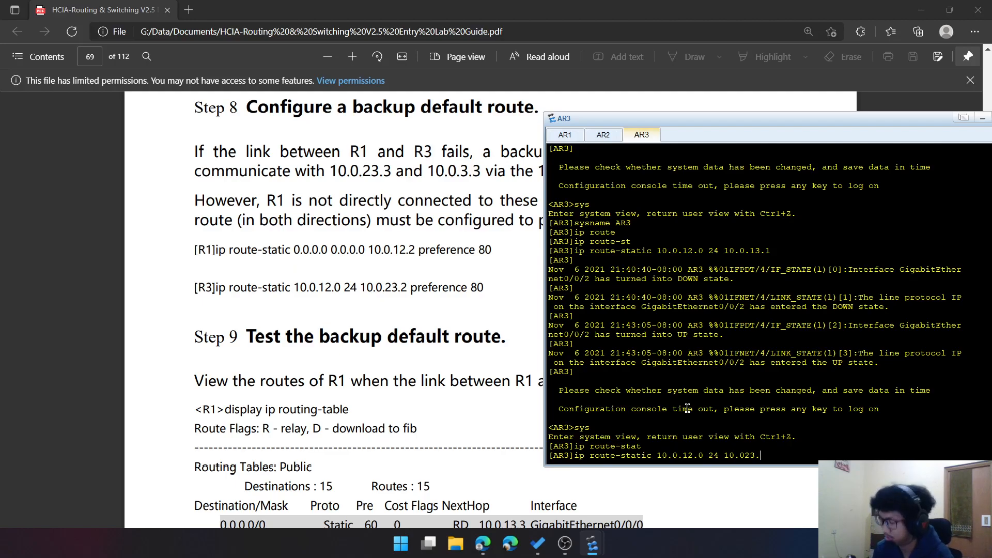
pyautogui.press('BackSpace')
pyautogui.press('BackSpace')
pyautogui.press('BackSpace')
pyautogui.write('re')
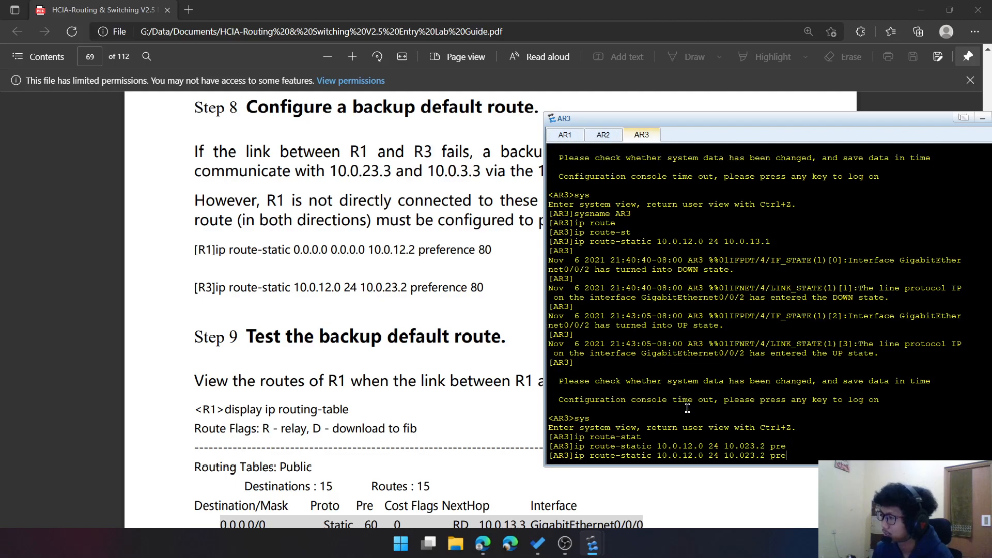
pyautogui.press('Tab')
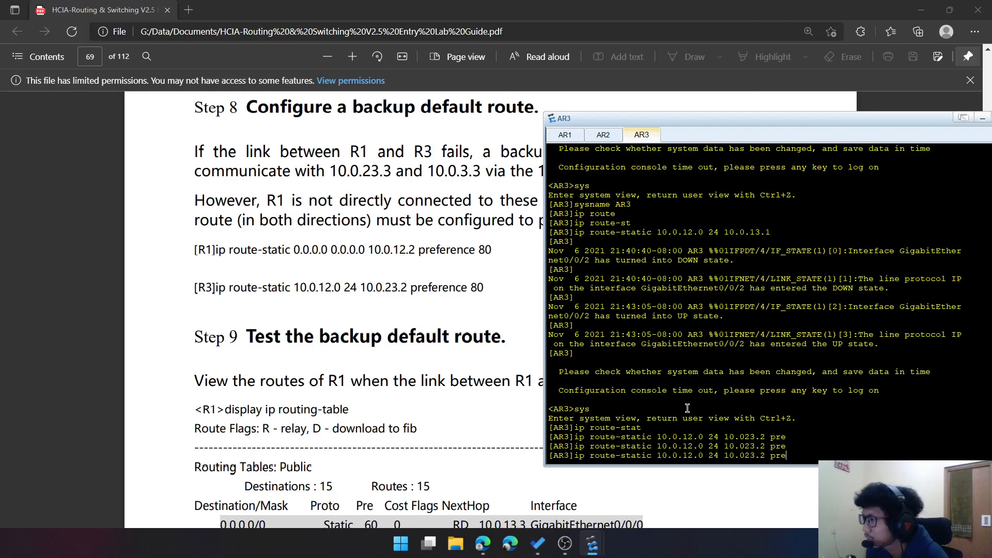
# Correct the next hop in the AR3 route command to 10.0.23.2 and run it with preference 80
pyautogui.press('BackSpace')
pyautogui.press('BackSpace')
pyautogui.press('BackSpace')
pyautogui.press('BackSpace')
pyautogui.press('BackSpace')
pyautogui.press('BackSpace')
pyautogui.press('BackSpace')
pyautogui.press('BackSpace')
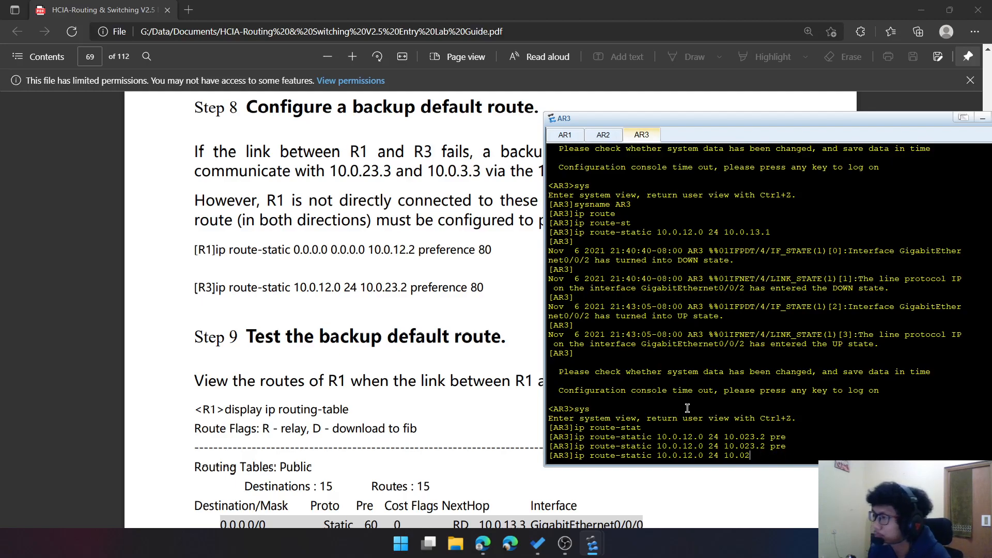
pyautogui.write('.0.23.2')
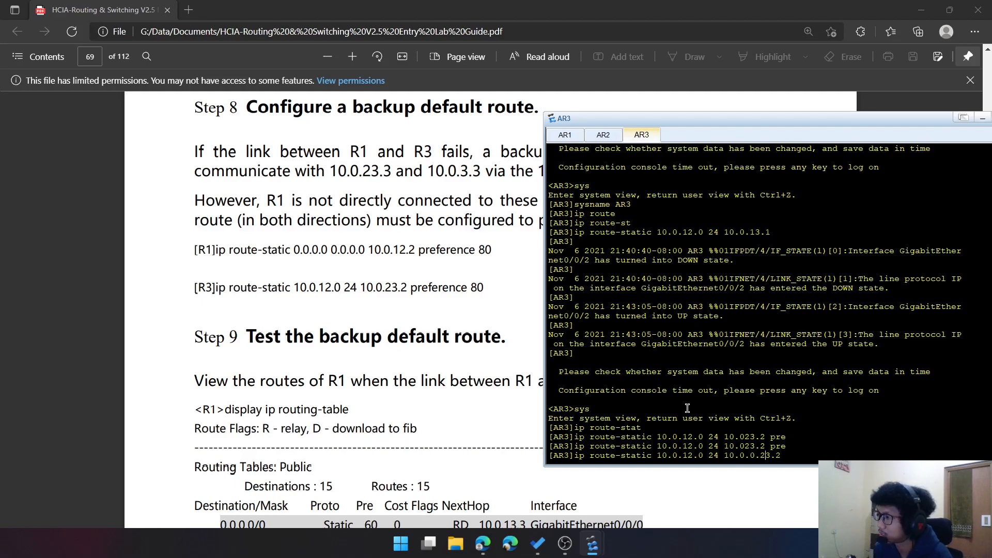
pyautogui.press('BackSpace')
pyautogui.press('BackSpace')
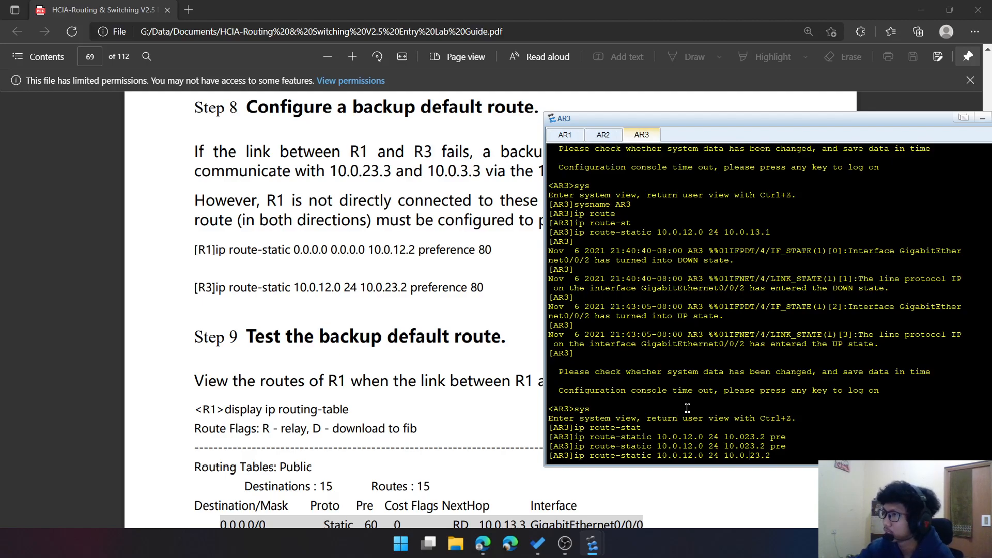
pyautogui.write('pre')
pyautogui.press('Tab')
pyautogui.write('80')
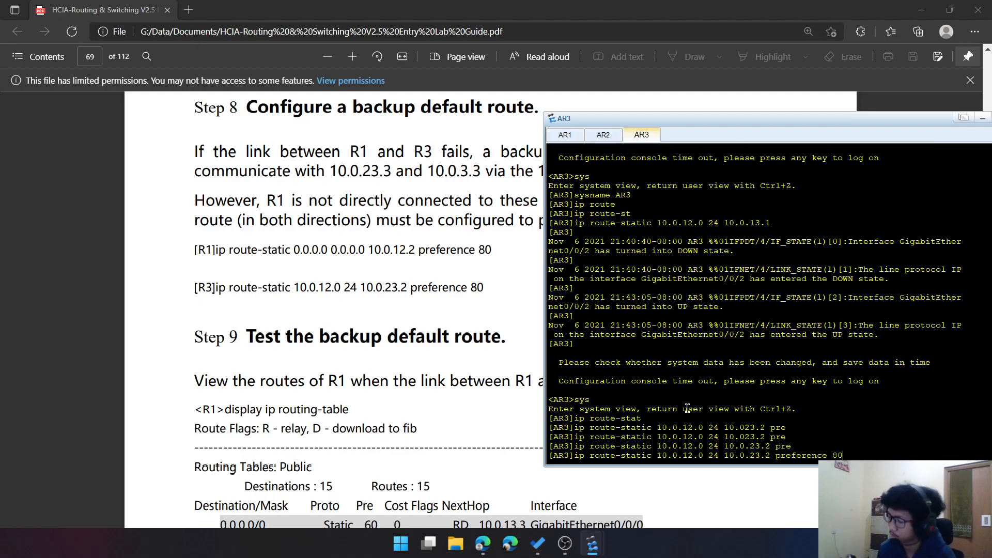
pyautogui.press('Return')
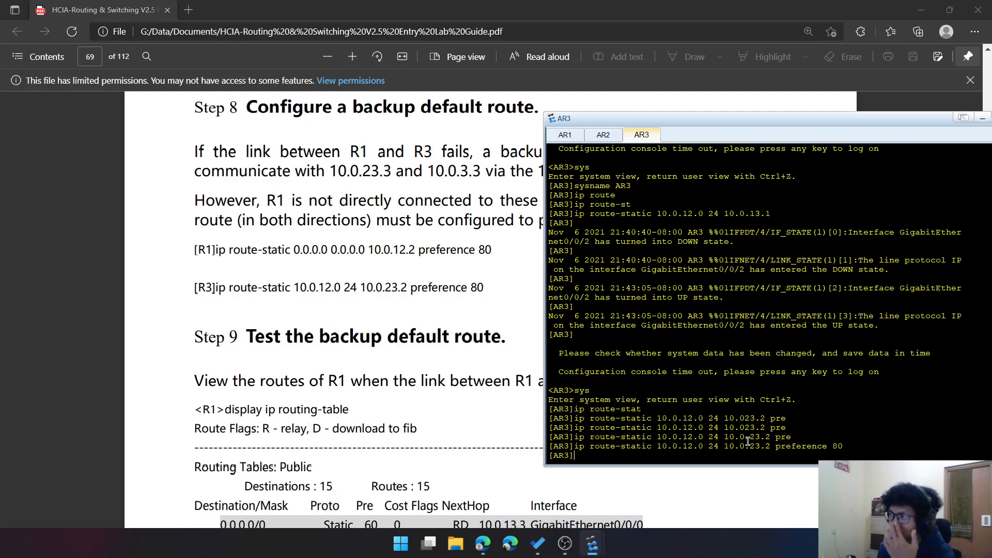
# Find Step 9 on testing the backup default route in the lab guide and display the IP routing table on AR3
pyautogui.moveTo(740, 427); pyautogui.dragTo(755, 432)
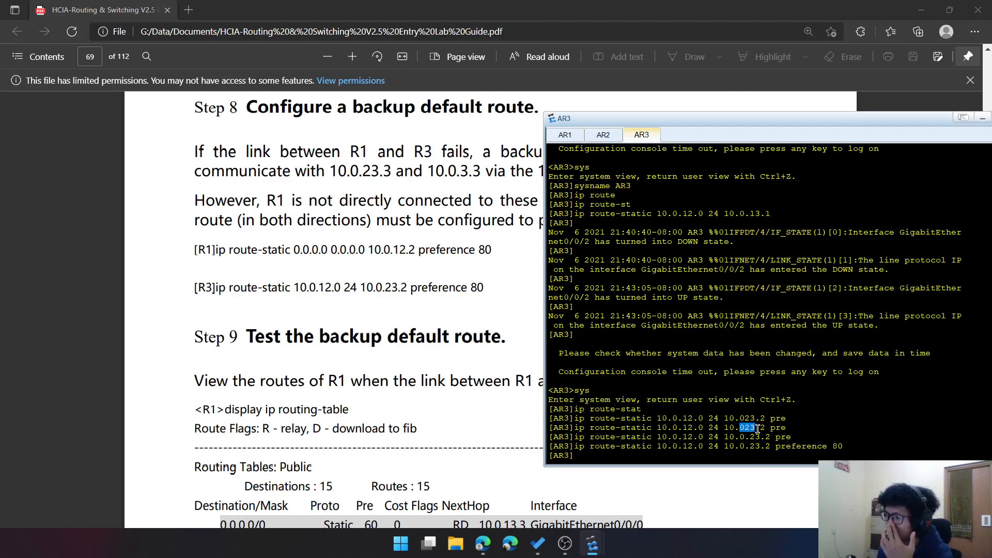
pyautogui.click(757, 429)
pyautogui.scroll(-3, 448, 368)
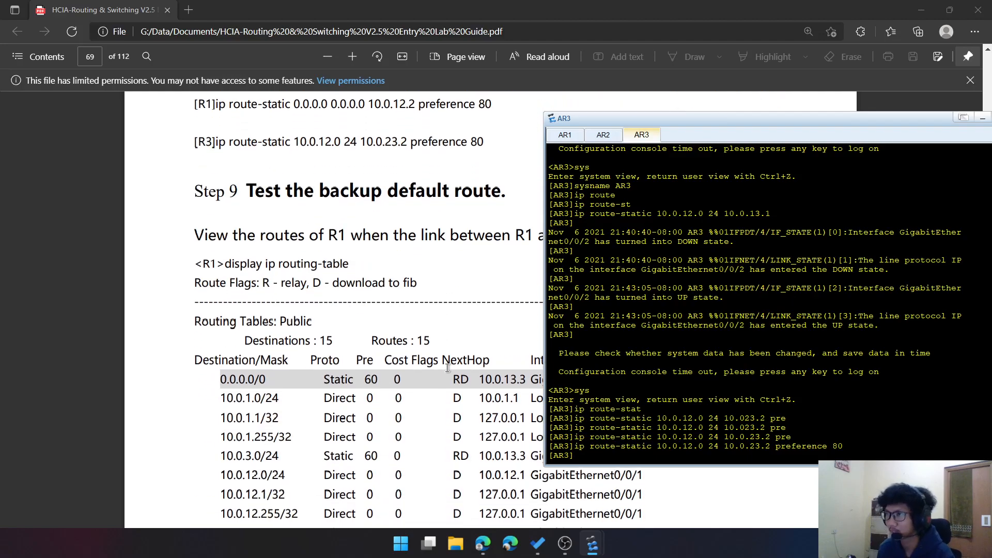
pyautogui.scroll(-2, 448, 368)
pyautogui.write('di')
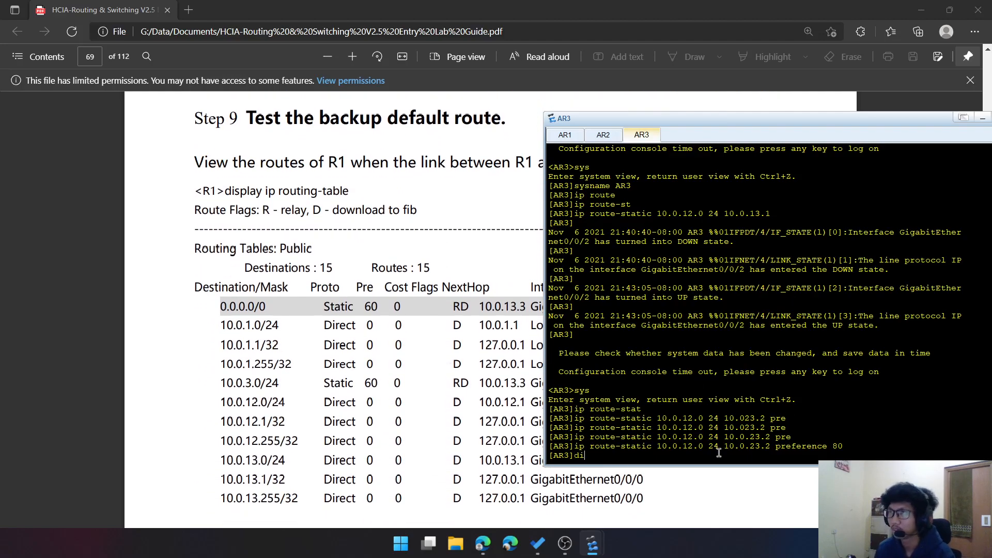
pyautogui.write('s ip rout')
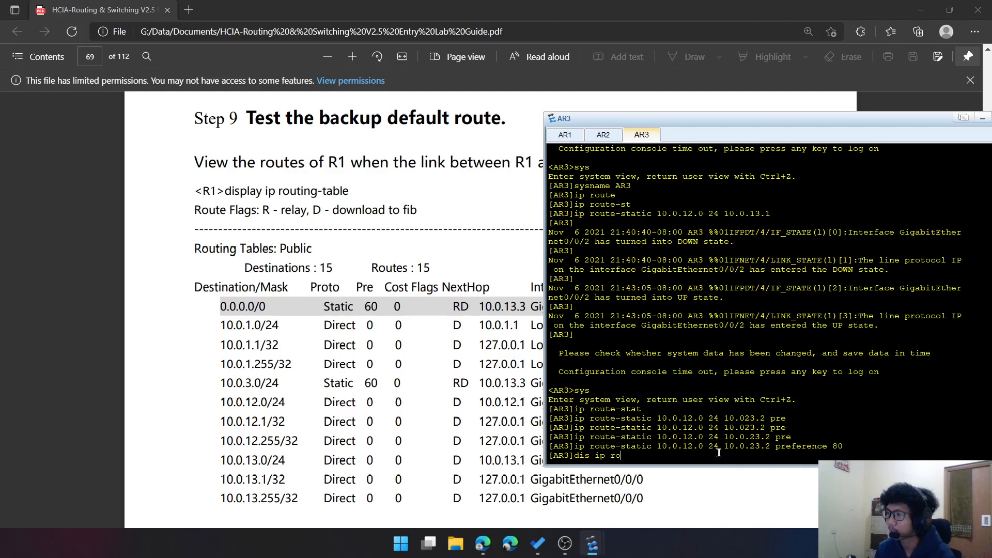
pyautogui.press('Tab')
pyautogui.press('Return')
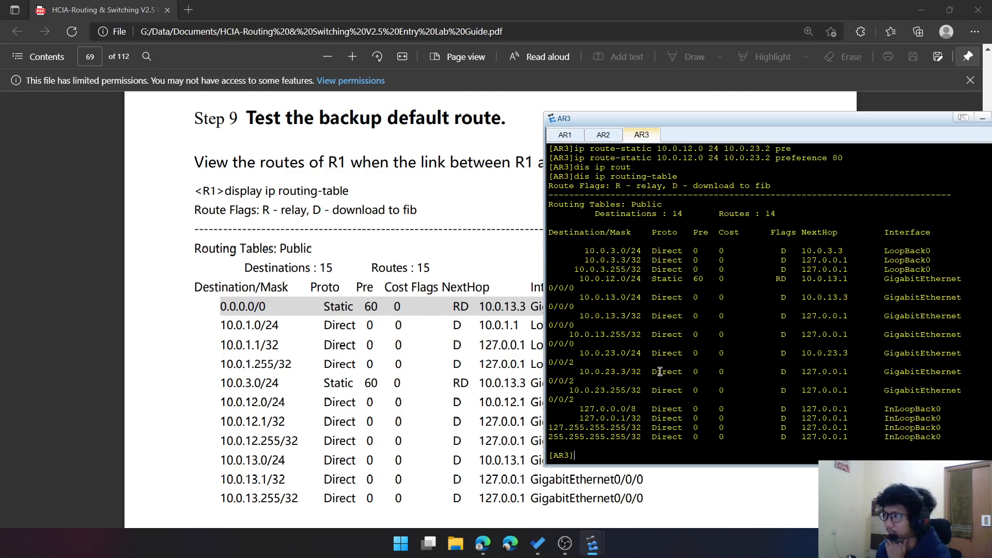
# Check the expected R1 routes in Step 9 of the lab guide and display the IP routing table on AR1
pyautogui.scroll(-3, 450, 316)
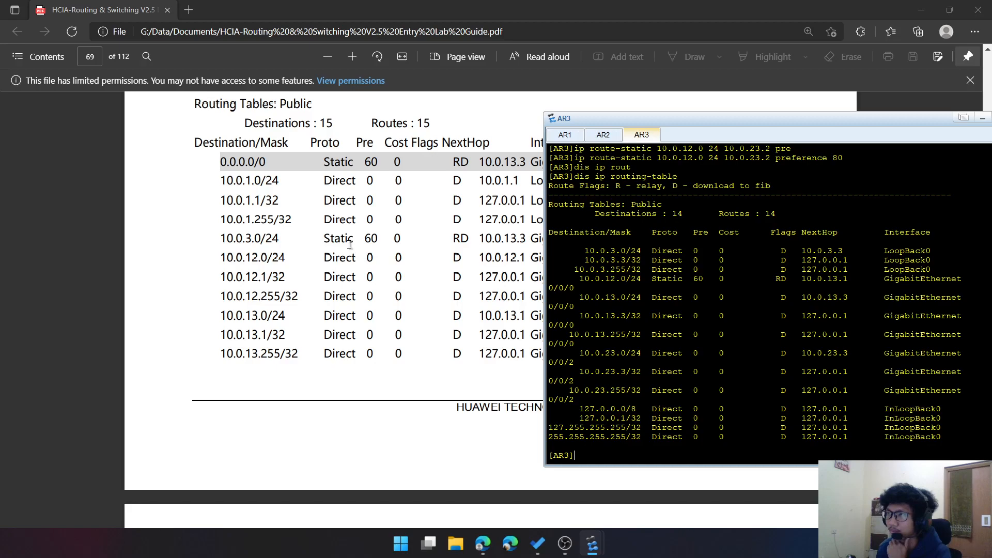
pyautogui.scroll(1, 404, 304)
pyautogui.scroll(3, 405, 304)
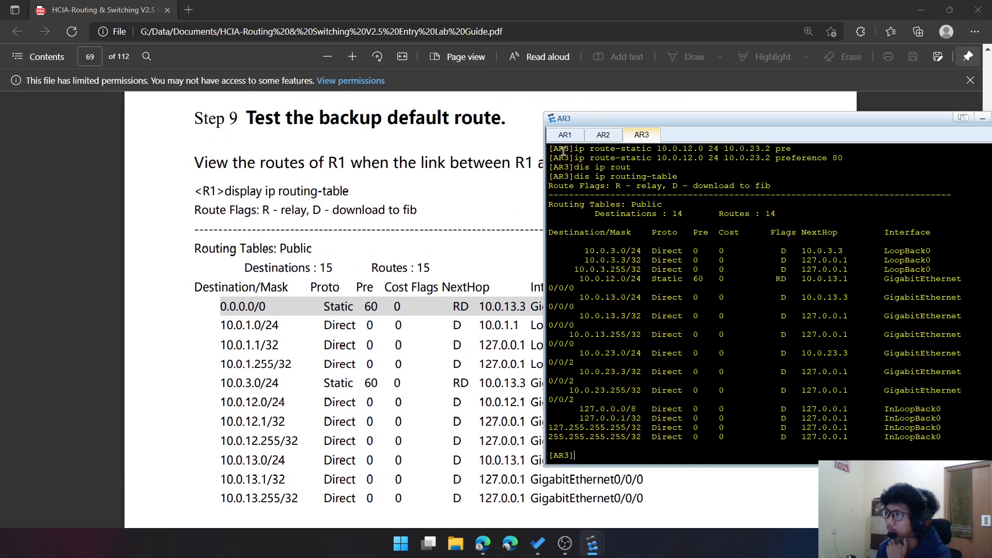
pyautogui.click(565, 135)
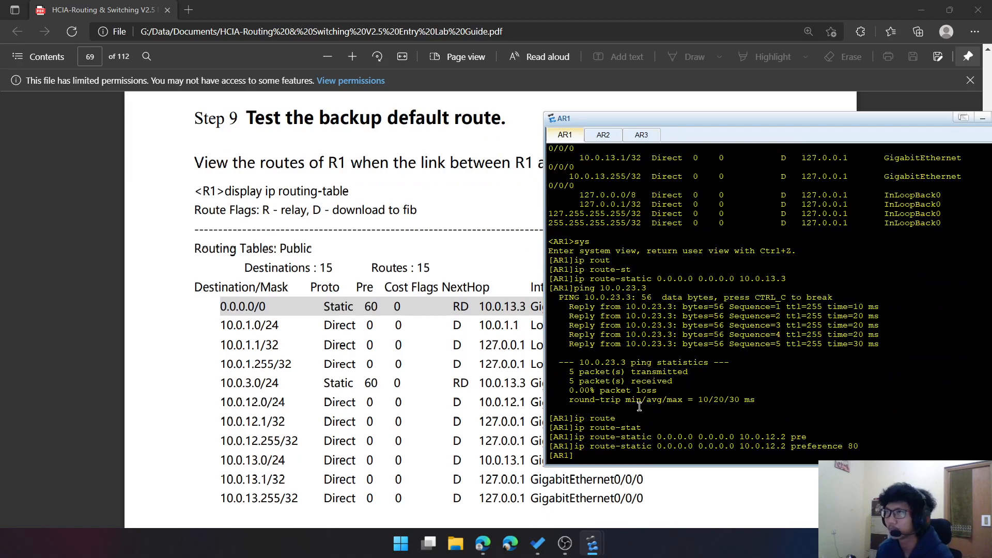
pyautogui.write('dis ip rout')
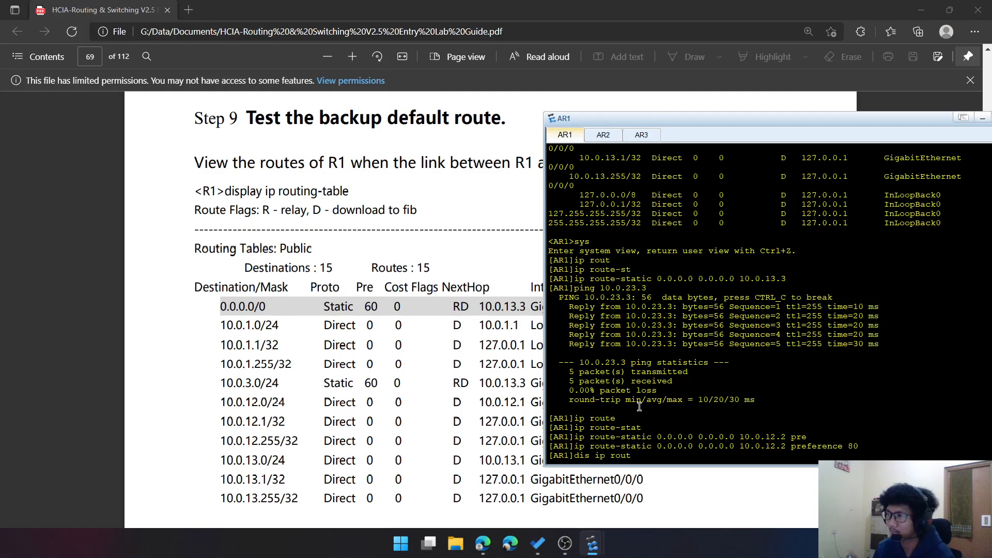
pyautogui.press('Tab')
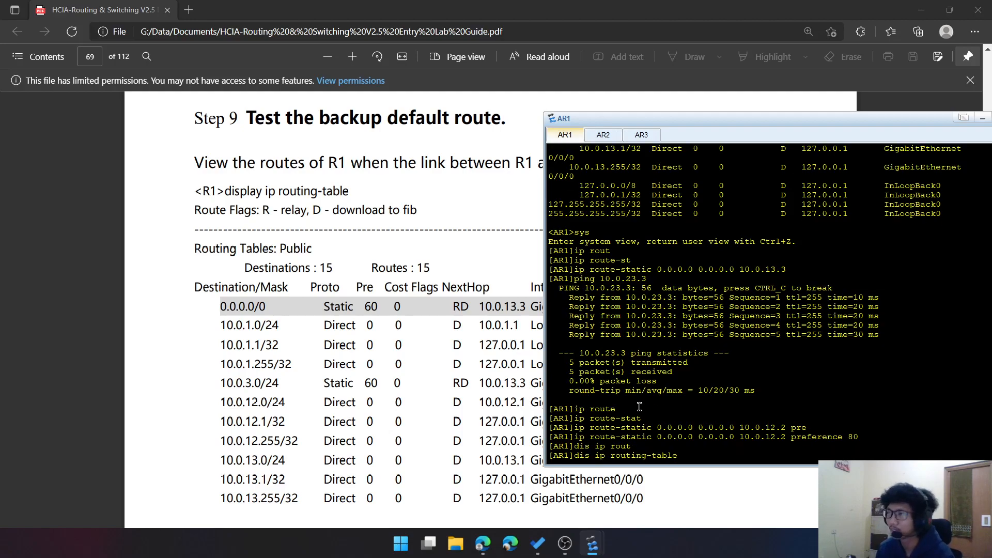
pyautogui.press('Return')
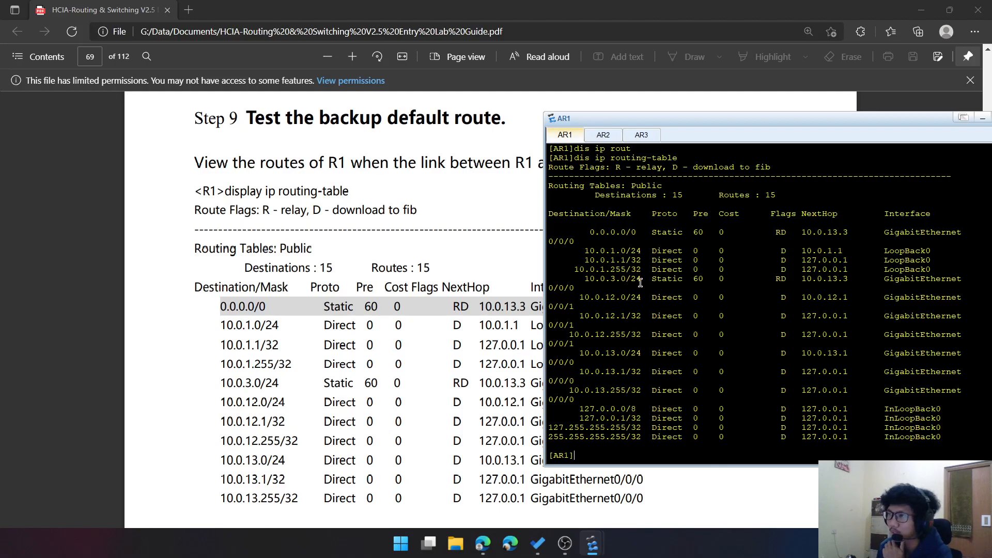
# Read the lab guide's instructions for simulating a link failure by disabling Gigabit Ethernet 0/0/0 on R1 and R3
pyautogui.scroll(-10, 382, 259)
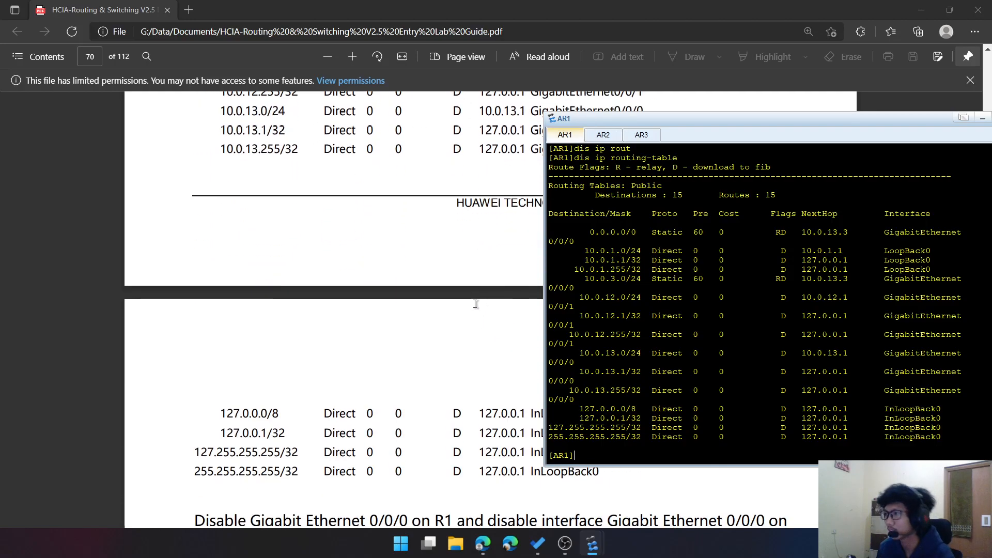
pyautogui.scroll(6, 331, 299)
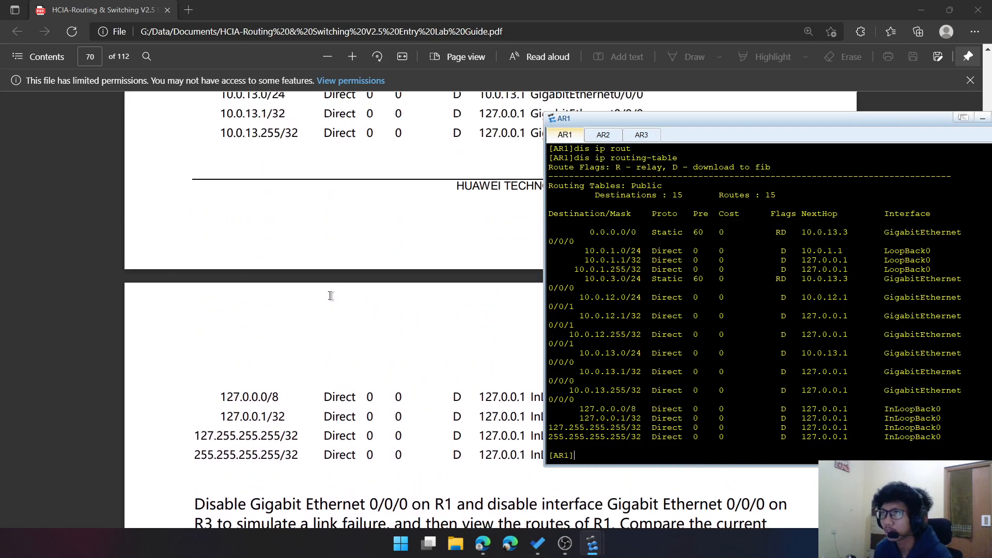
pyautogui.scroll(4, 331, 300)
pyautogui.scroll(-8, 333, 298)
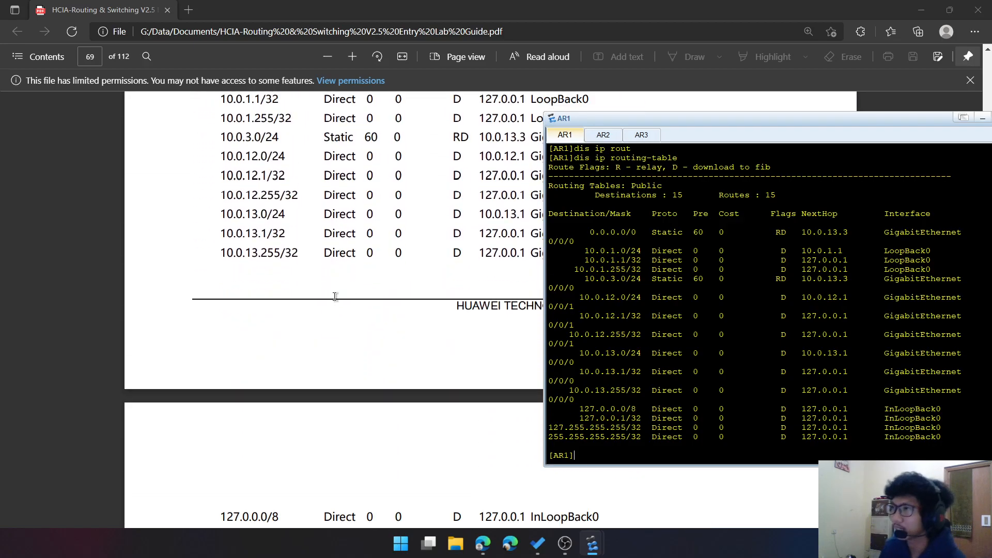
pyautogui.scroll(-3, 317, 362)
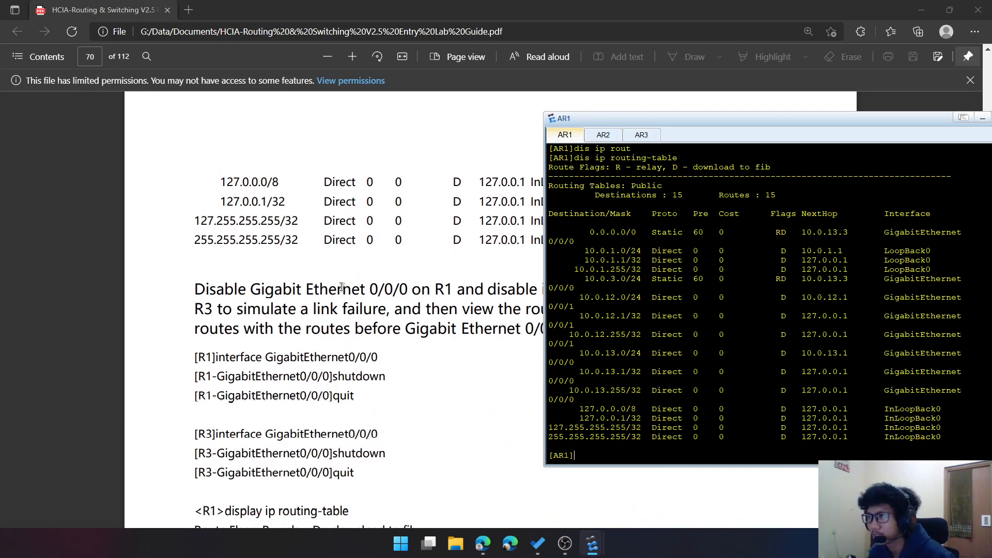
pyautogui.scroll(-2, 347, 284)
pyautogui.scroll(-2, 375, 273)
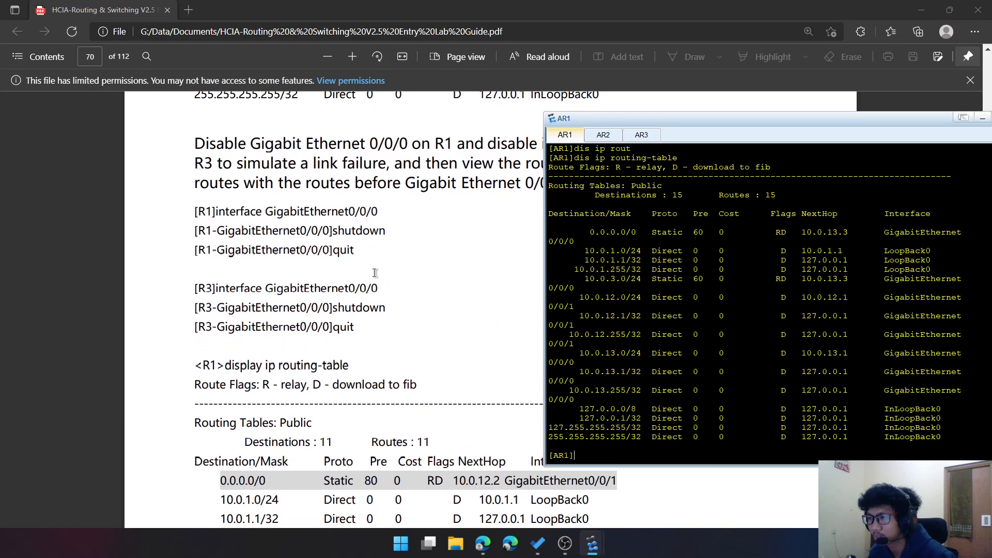
pyautogui.scroll(2, 375, 273)
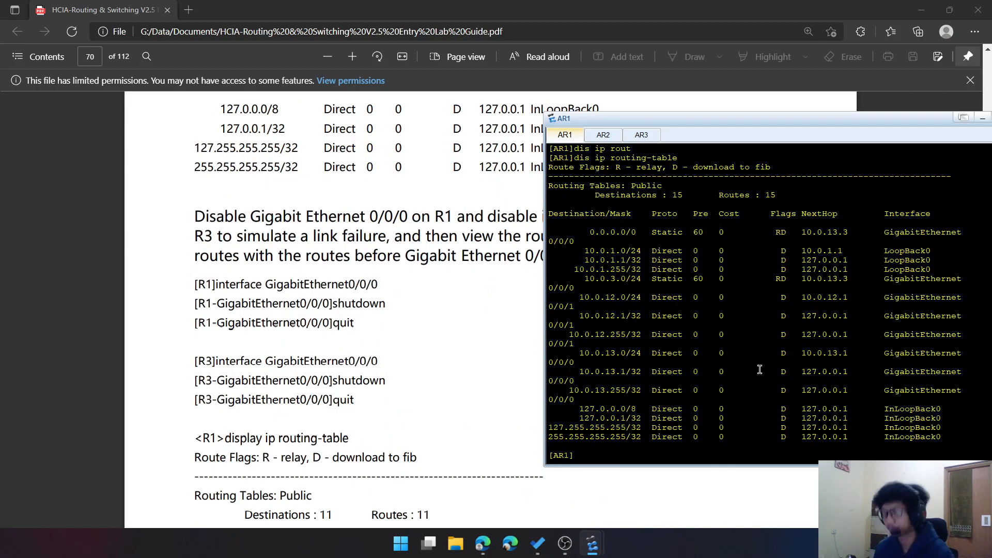
# Shut down interface g0/0/0 on AR1 and return to the system view
pyautogui.write('nterface')
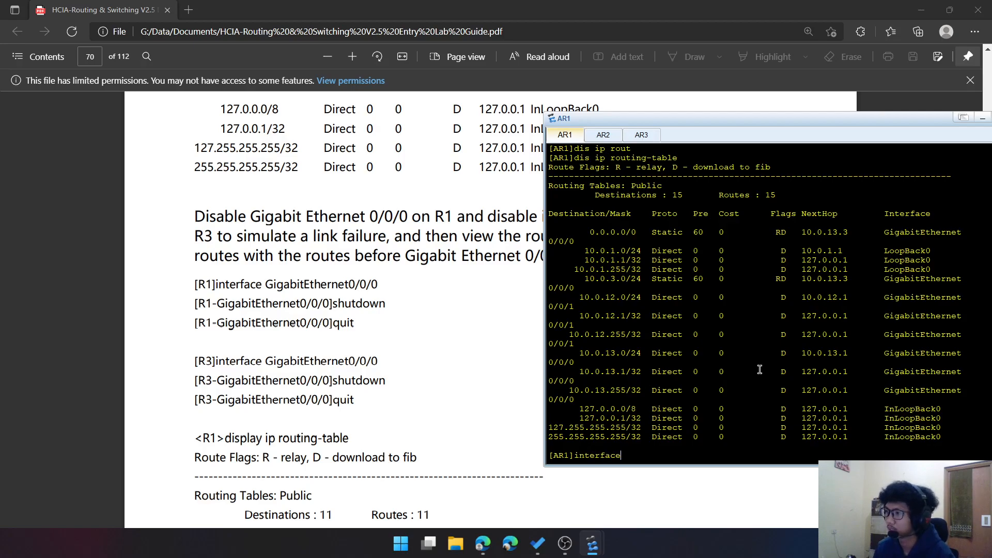
pyautogui.write(' g0')
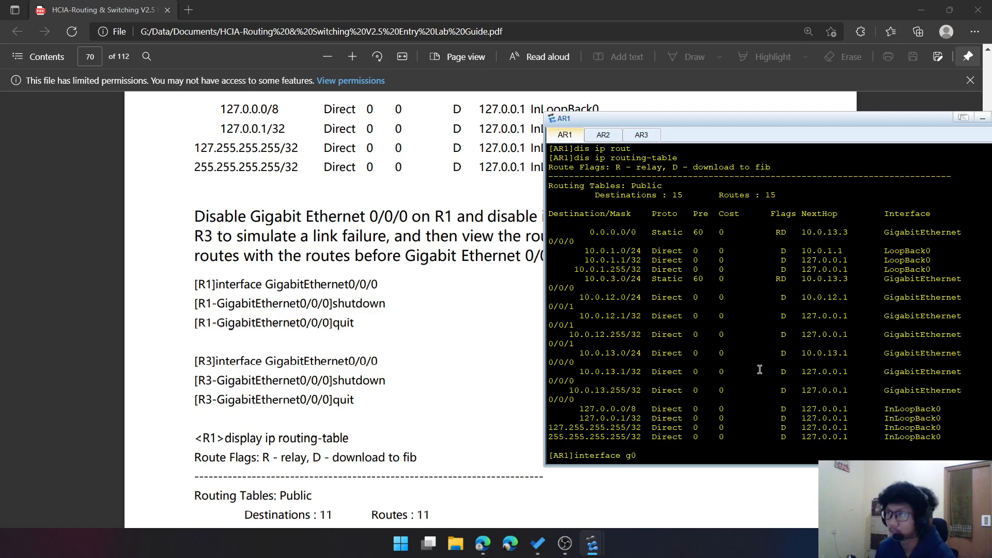
pyautogui.write('/0/0')
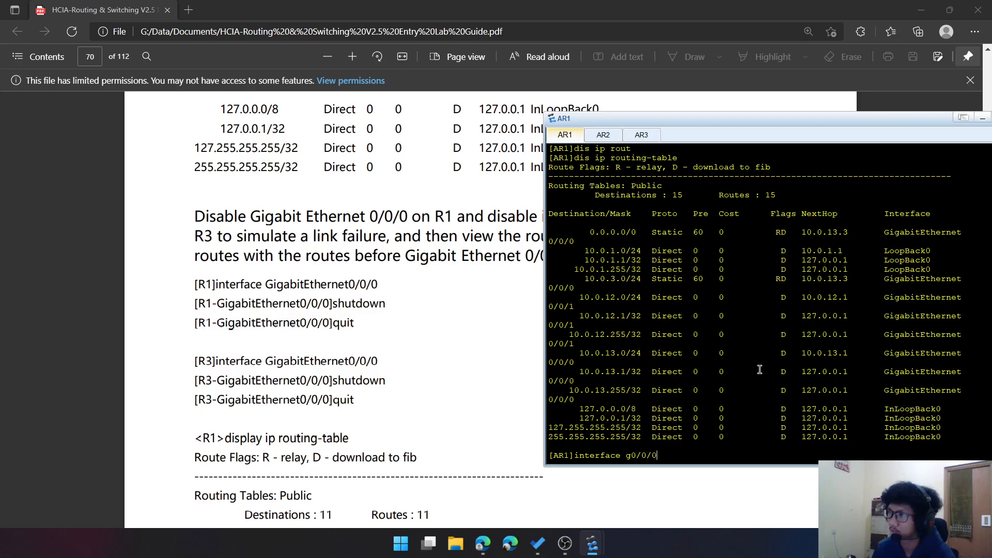
pyautogui.press('Return')
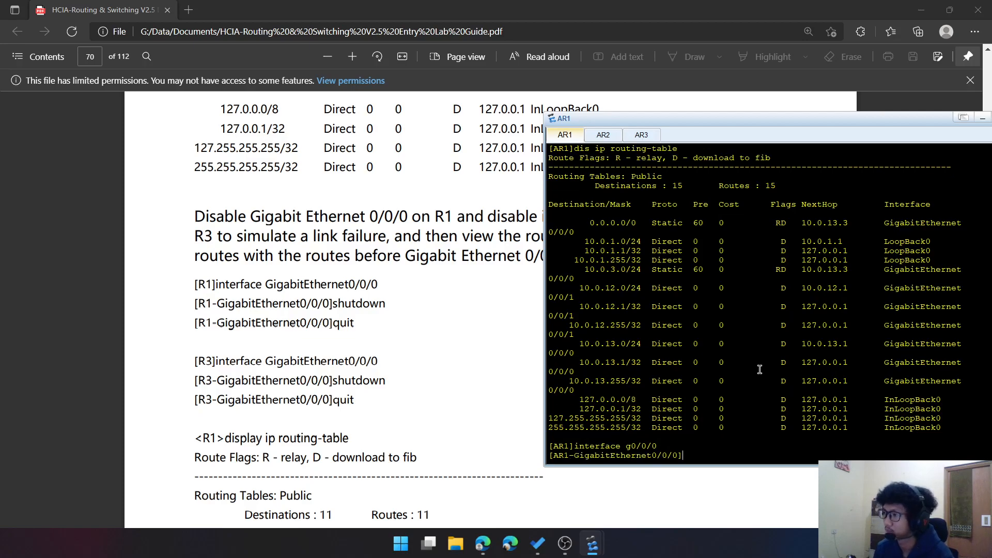
pyautogui.write('shutdown')
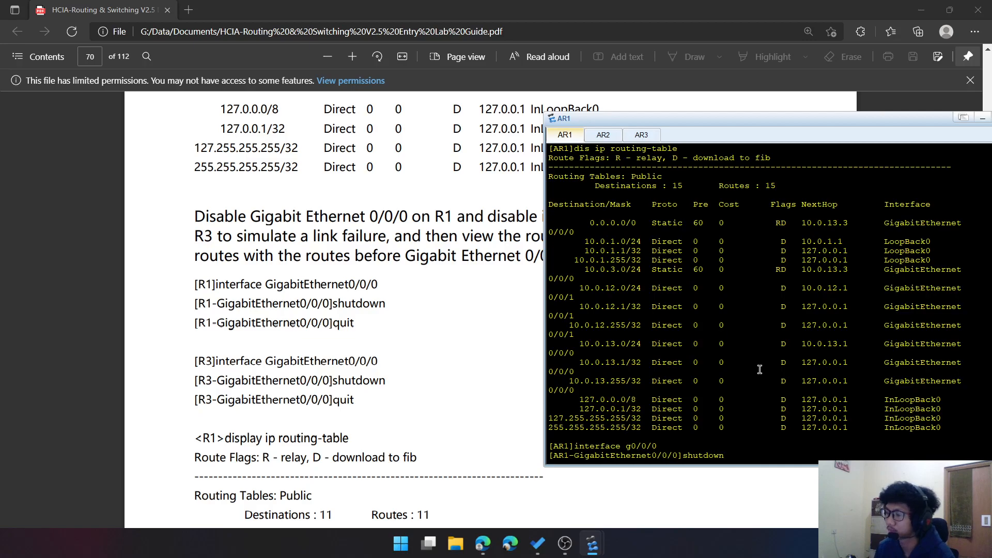
pyautogui.press('Return')
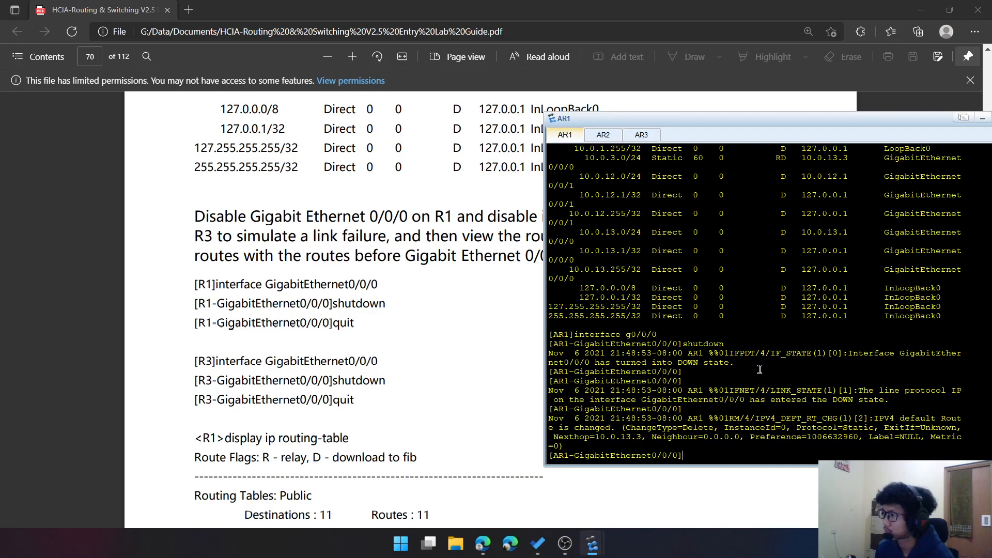
pyautogui.press('Return')
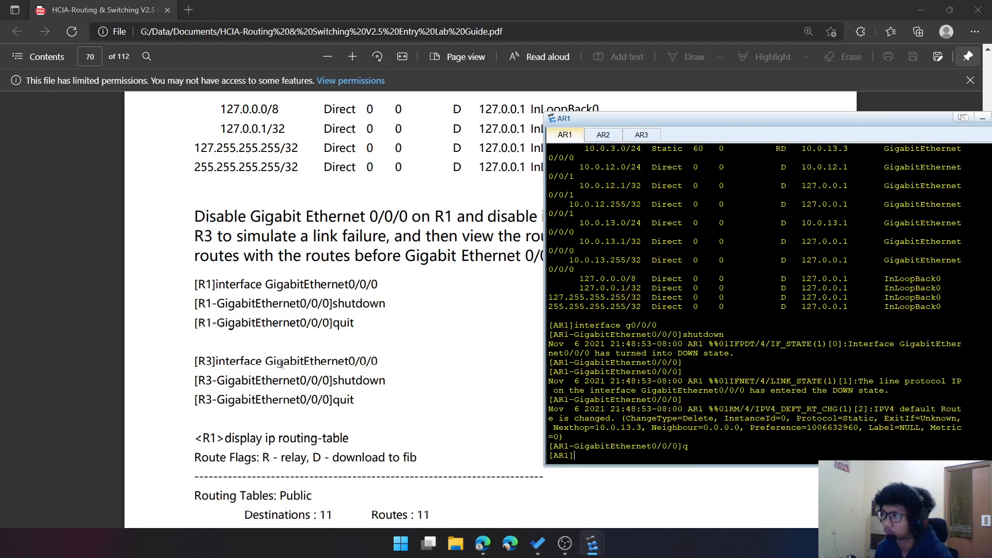
# Enter the interface view of g0/0/0 on AR3, as the lab guide's R3 commands require
pyautogui.scroll(-1, 285, 365)
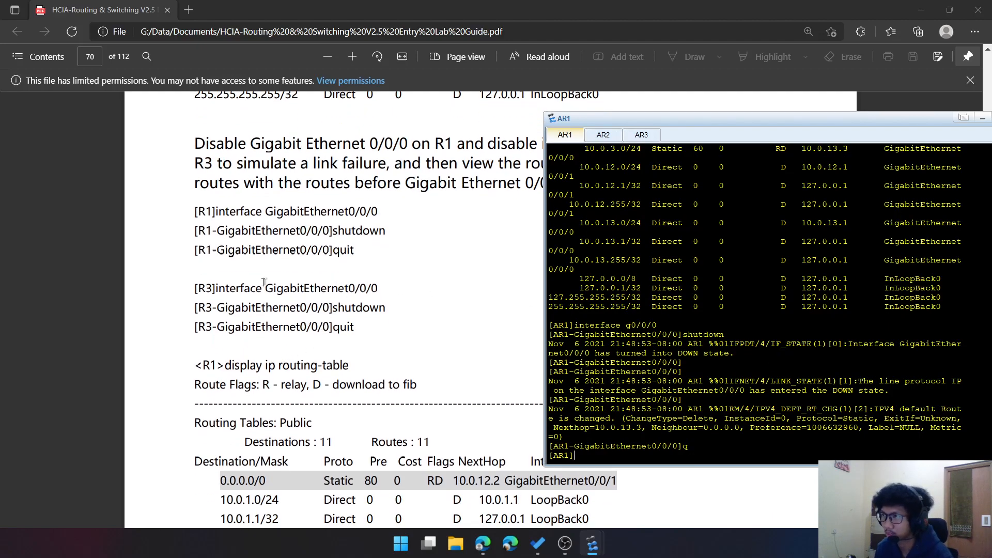
pyautogui.click(642, 134)
pyautogui.write('interface su')
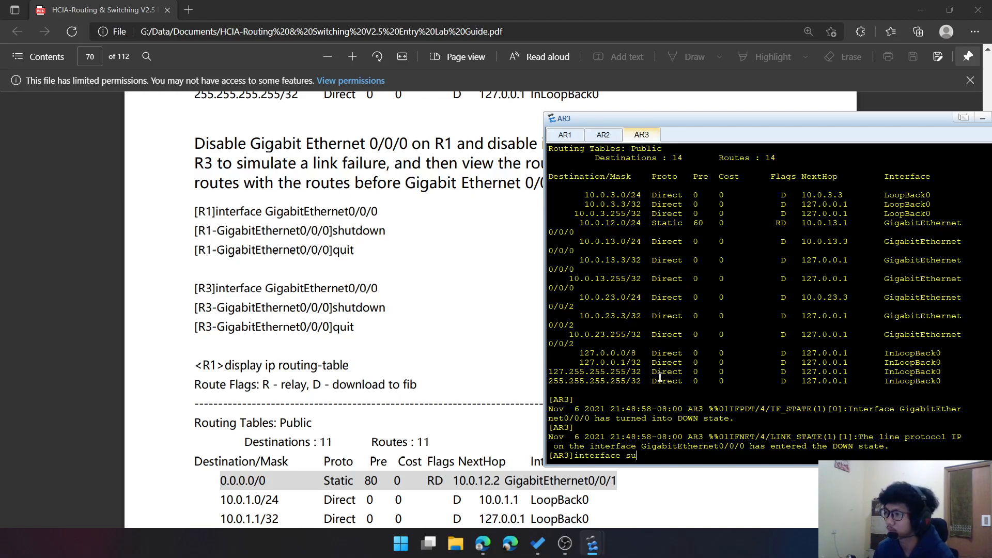
pyautogui.press('BackSpace')
pyautogui.write('hutdown')
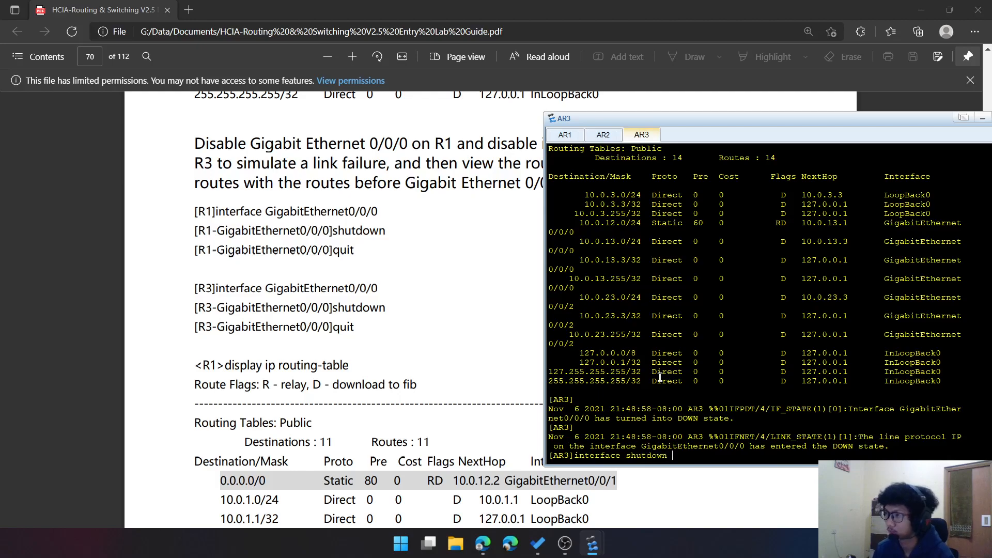
pyautogui.press('BackSpace')
pyautogui.press('BackSpace')
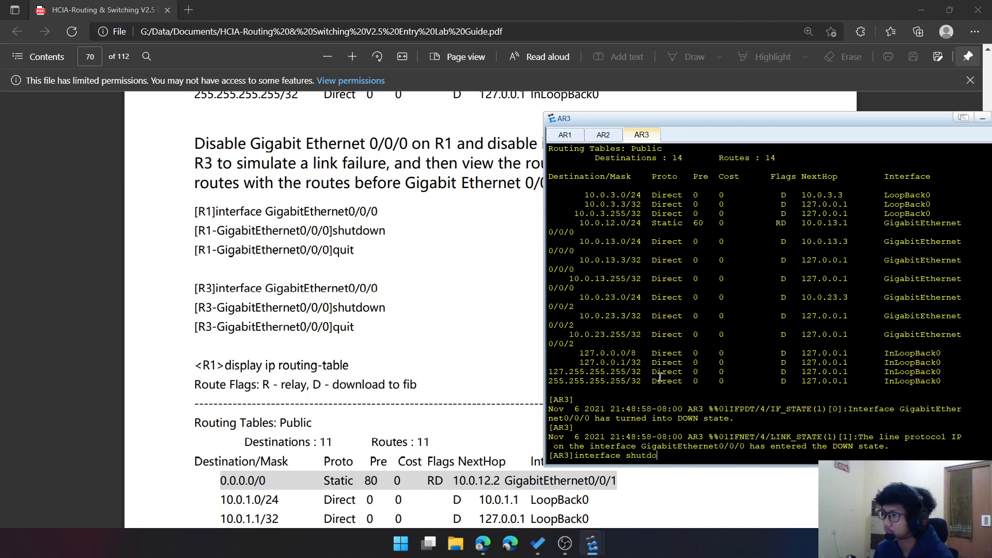
pyautogui.press('BackSpace')
pyautogui.press('BackSpace')
pyautogui.press('BackSpace')
pyautogui.press('BackSpace')
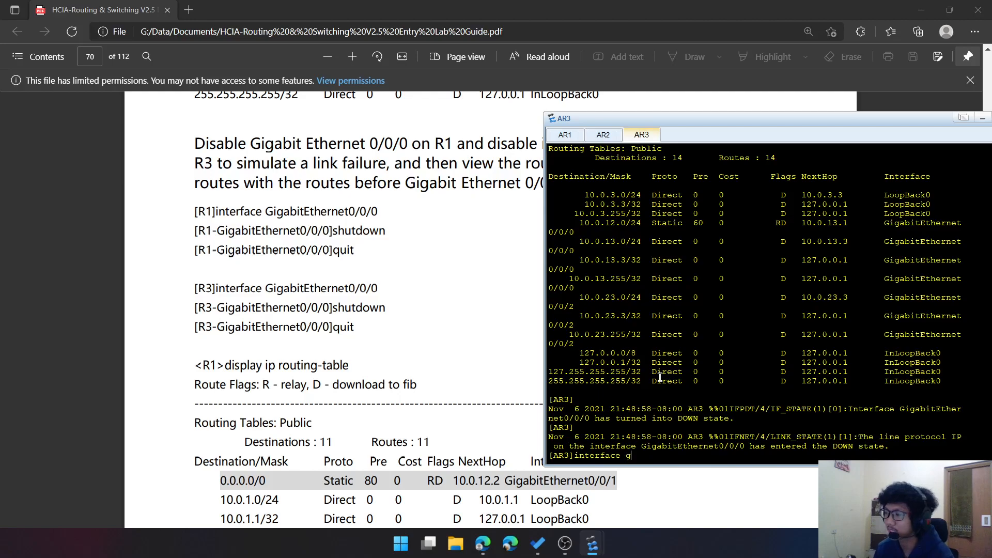
pyautogui.write('g0/0/0')
pyautogui.press('Return')
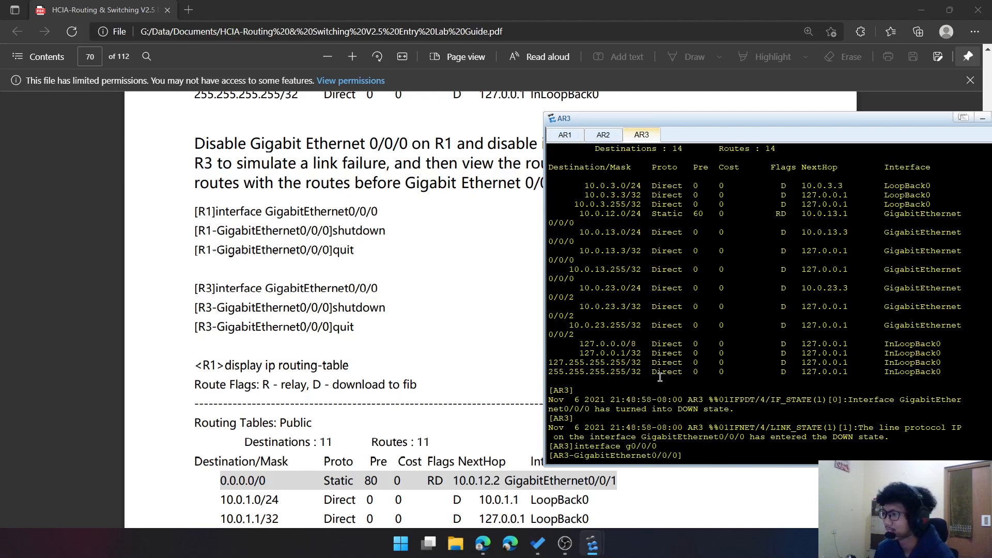
# Shut down GigabitEthernet0/0/0 on AR3 and quit to the system view
pyautogui.write('shutdown')
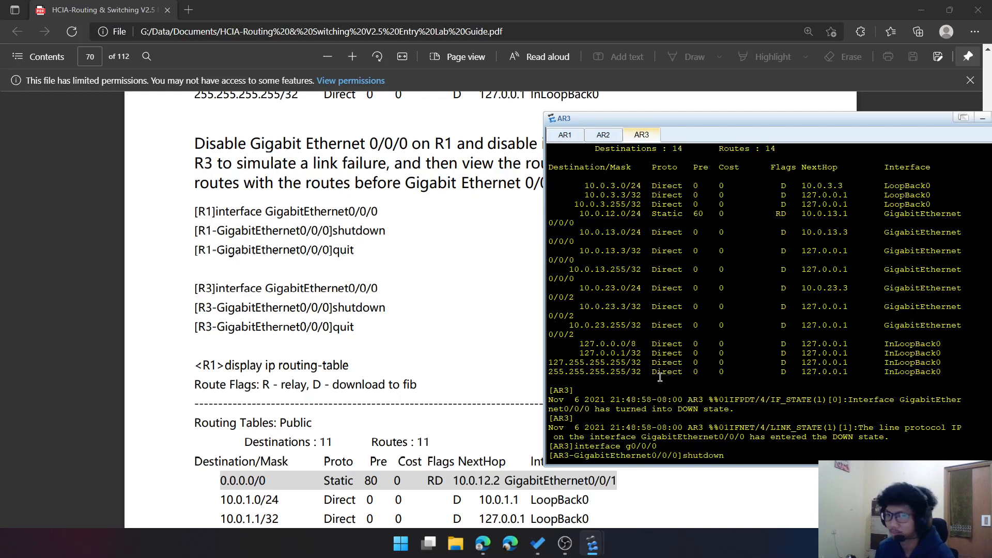
pyautogui.press('Return')
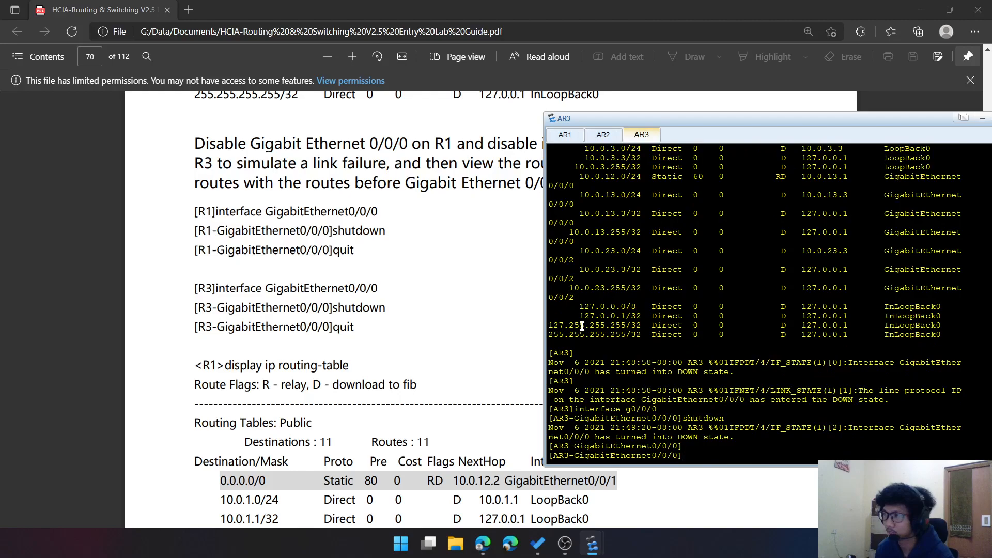
pyautogui.write('q')
pyautogui.press('Return')
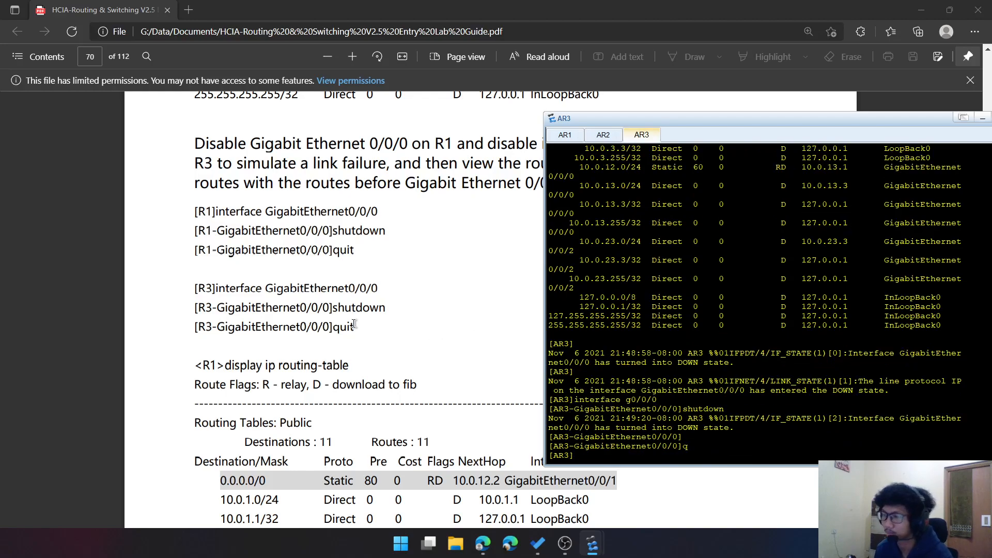
# Display AR1's IP routing table with the link down and compare it with the table in the lab guide
pyautogui.scroll(-1, 354, 325)
pyautogui.click(572, 138)
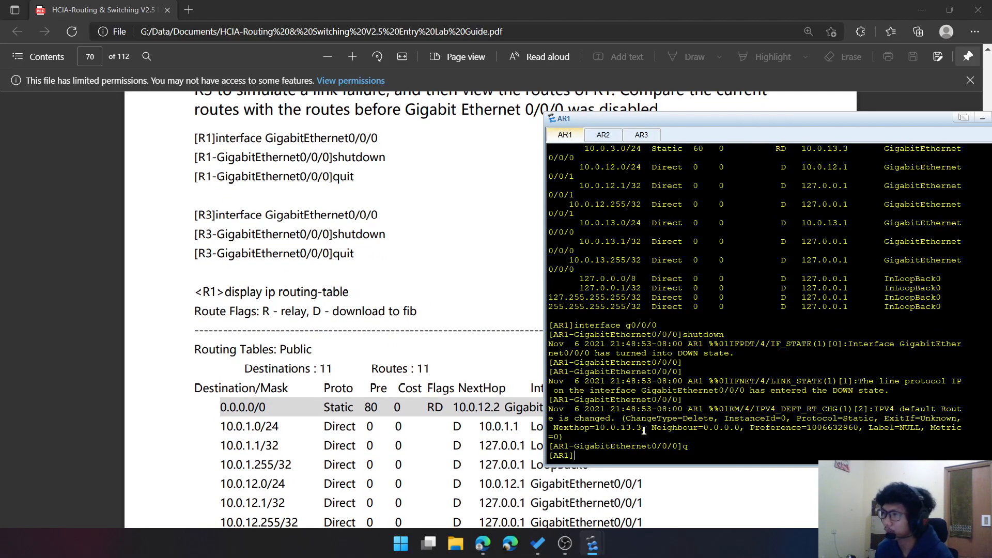
pyautogui.write('dis ')
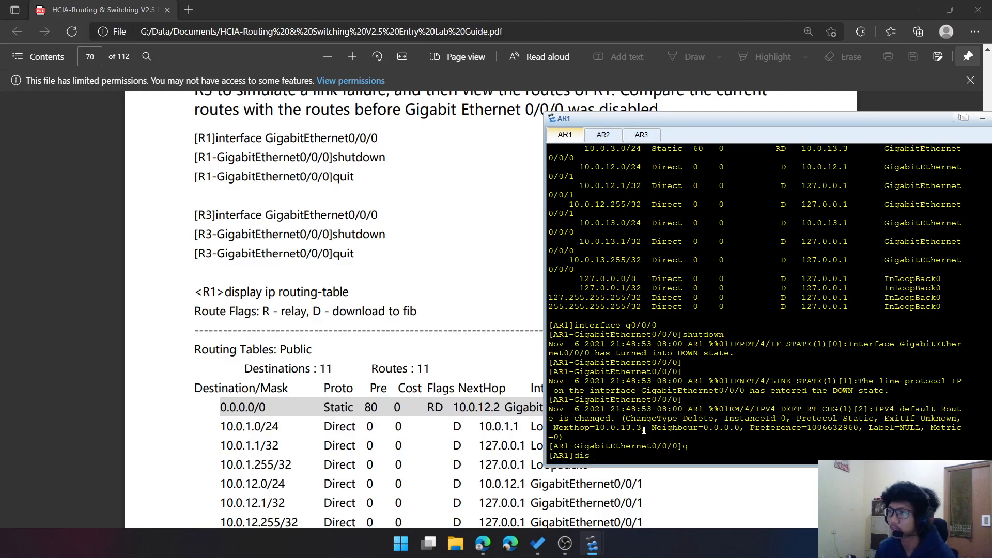
pyautogui.write('ip rou')
pyautogui.press('Tab')
pyautogui.press('Return')
pyautogui.scroll(-4, 403, 257)
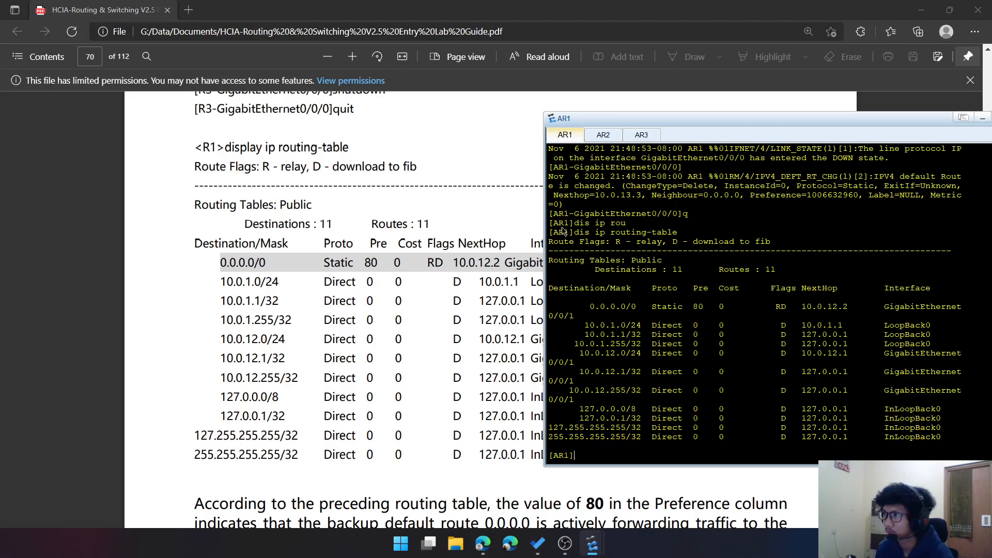
pyautogui.moveTo(618, 123); pyautogui.dragTo(45, 144)
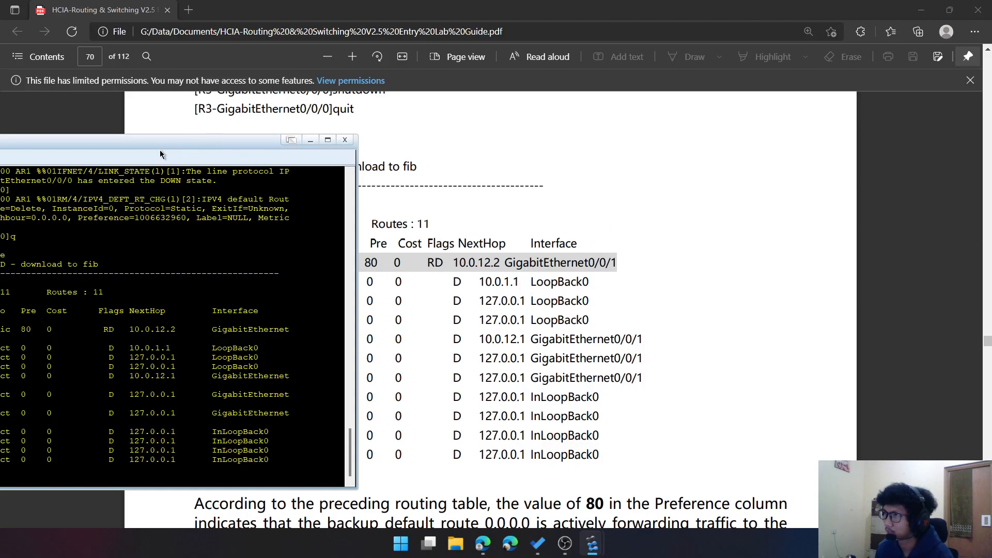
pyautogui.moveTo(198, 147); pyautogui.dragTo(838, 138)
# Ping 10.0.23.3 from AR1 to test connectivity over the backup default route
pyautogui.scroll(-7, 430, 231)
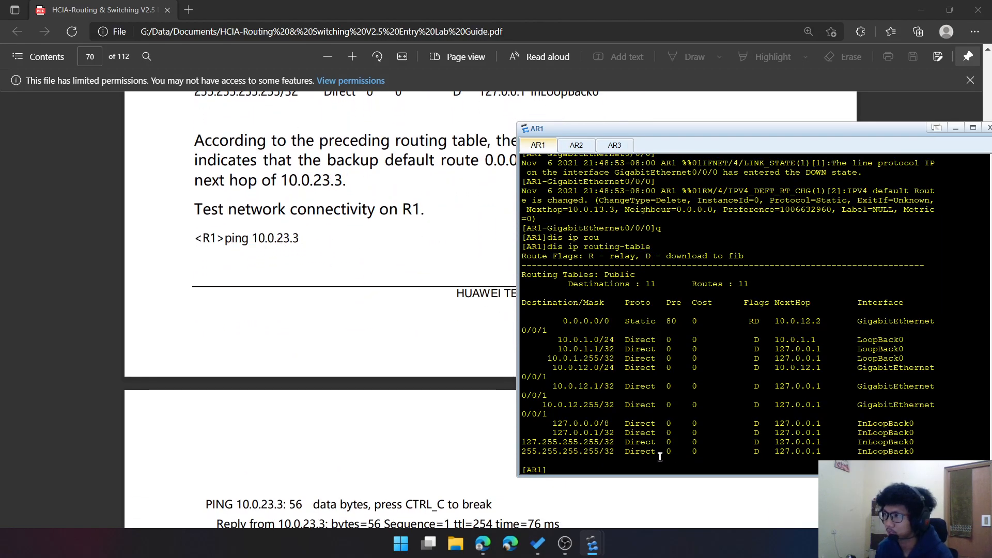
pyautogui.write('ping 2')
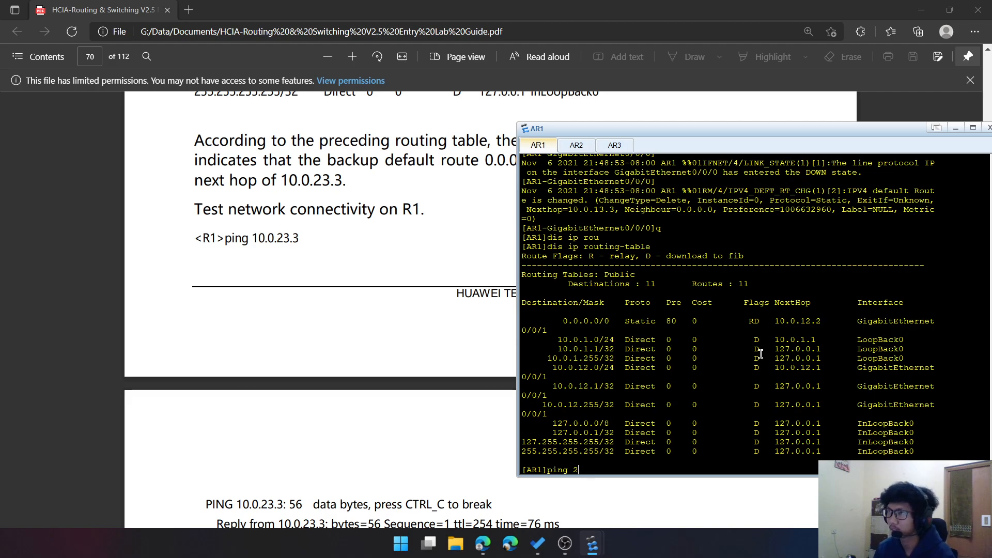
pyautogui.write('310,')
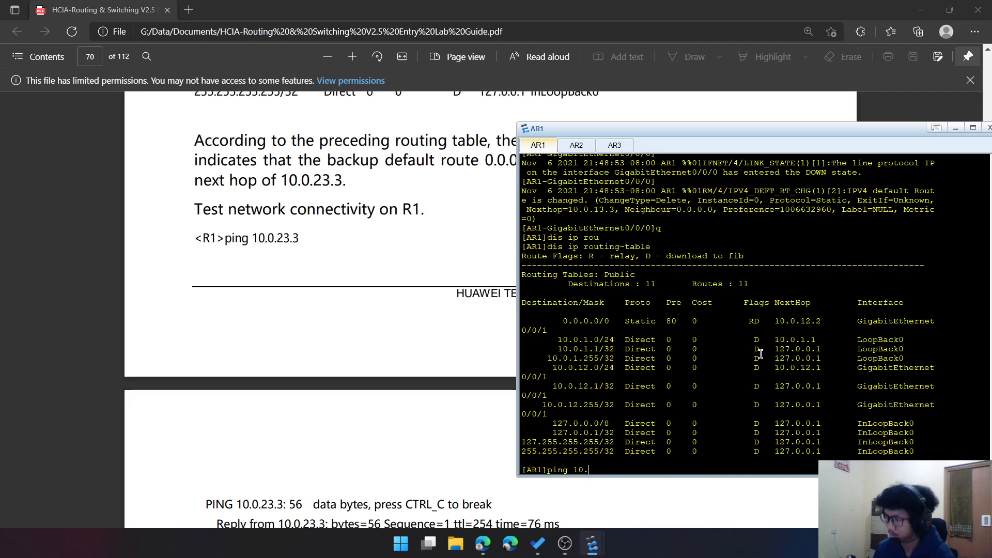
pyautogui.write('0.23.3')
pyautogui.press('Return')
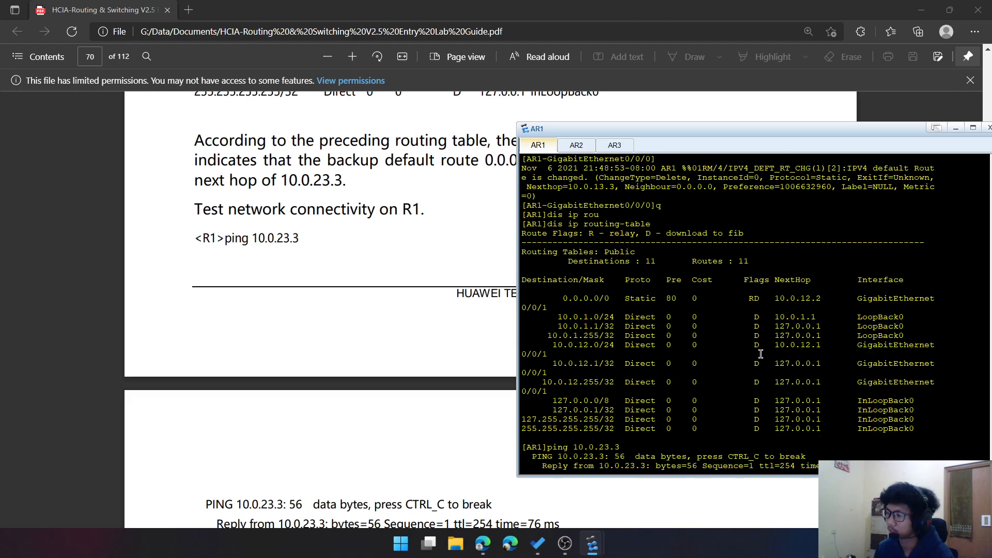
# Trace the route from AR1 to 10.0.23.3, as the lab guide's R1 commands require
pyautogui.scroll(-5, 425, 264)
pyautogui.scroll(-3, 425, 267)
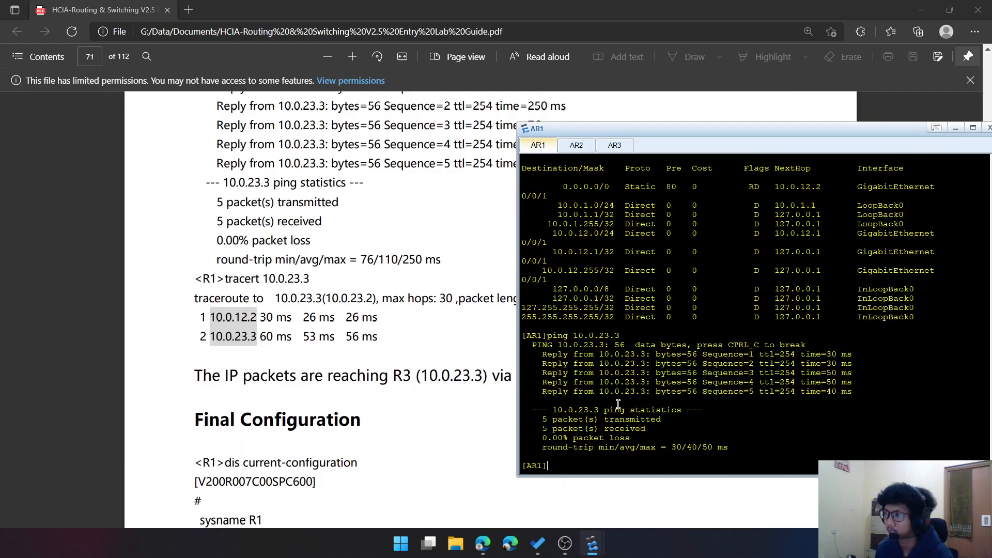
pyautogui.write('tracert ')
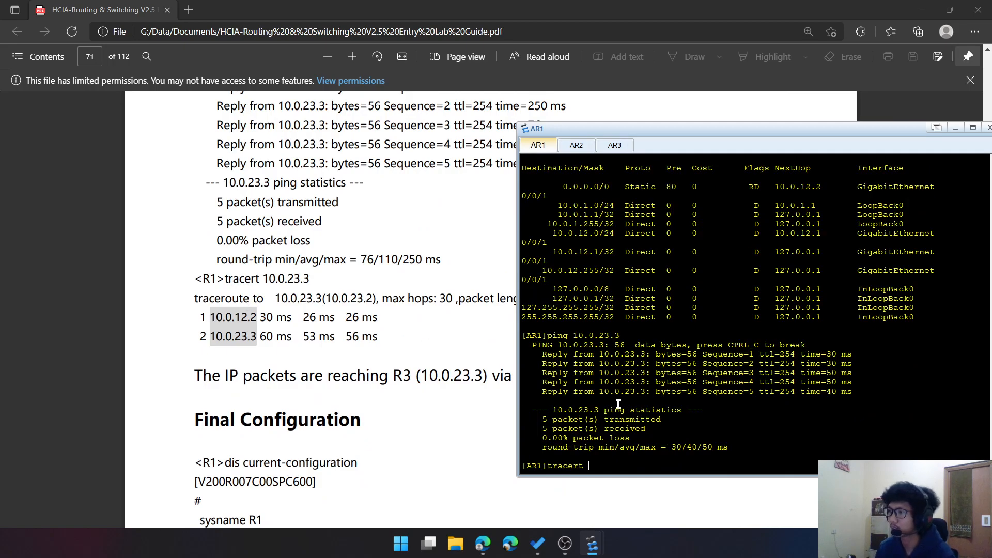
pyautogui.write('10.0.23.3')
pyautogui.press('Return')
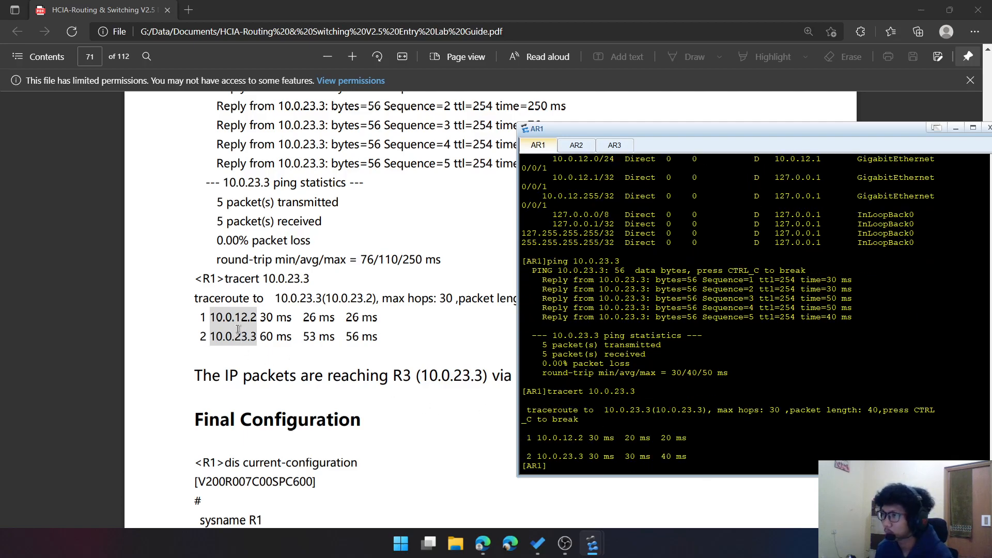
# Read through the lab guide's Final Configuration listings for R1, R2 and R3, ending back at R1's listing
pyautogui.scroll(-3, 234, 345)
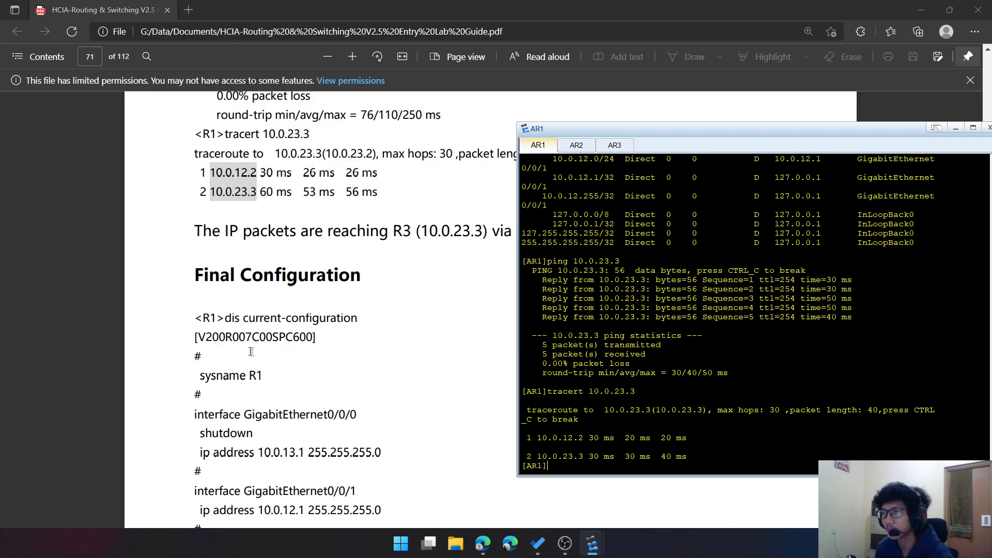
pyautogui.scroll(-1, 254, 376)
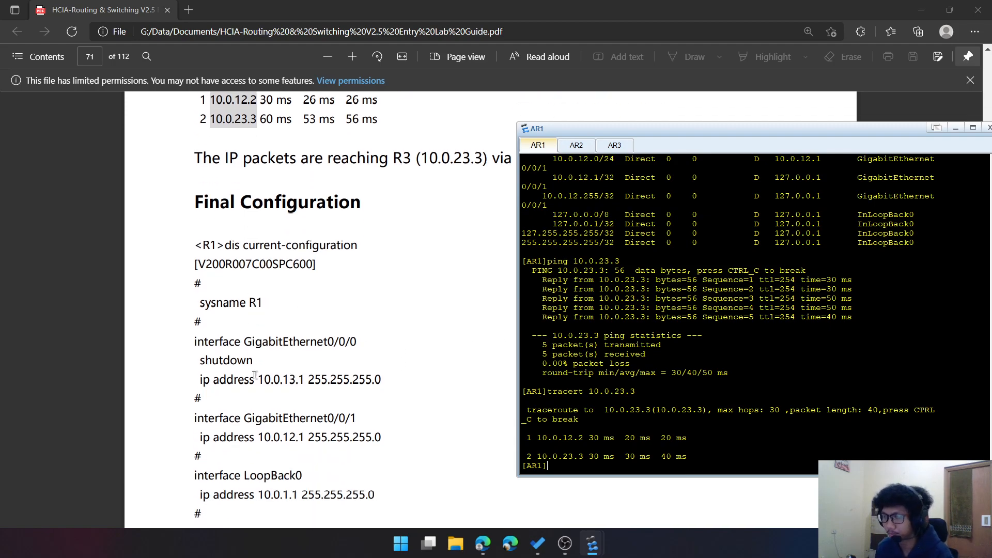
pyautogui.scroll(-1, 255, 368)
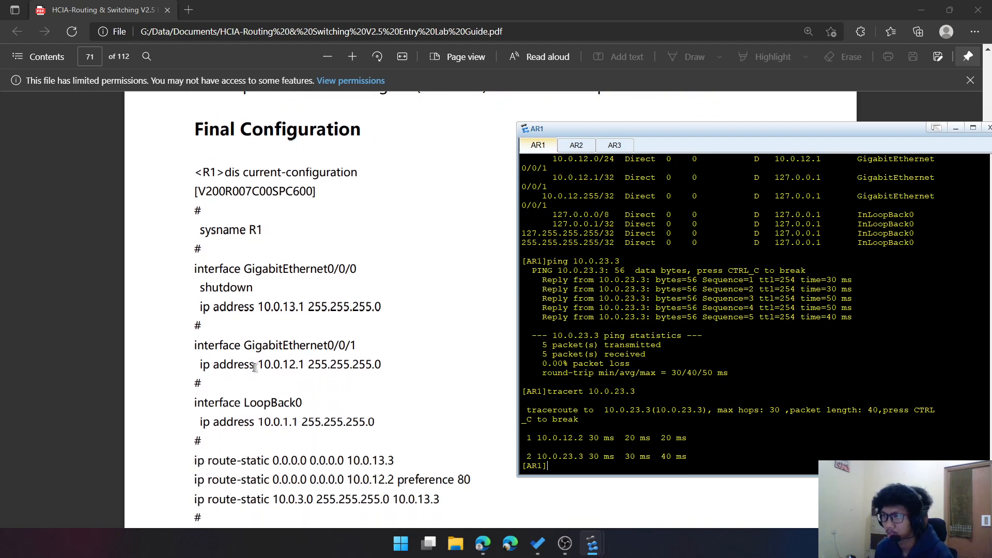
pyautogui.scroll(-1, 255, 367)
pyautogui.scroll(-1, 255, 366)
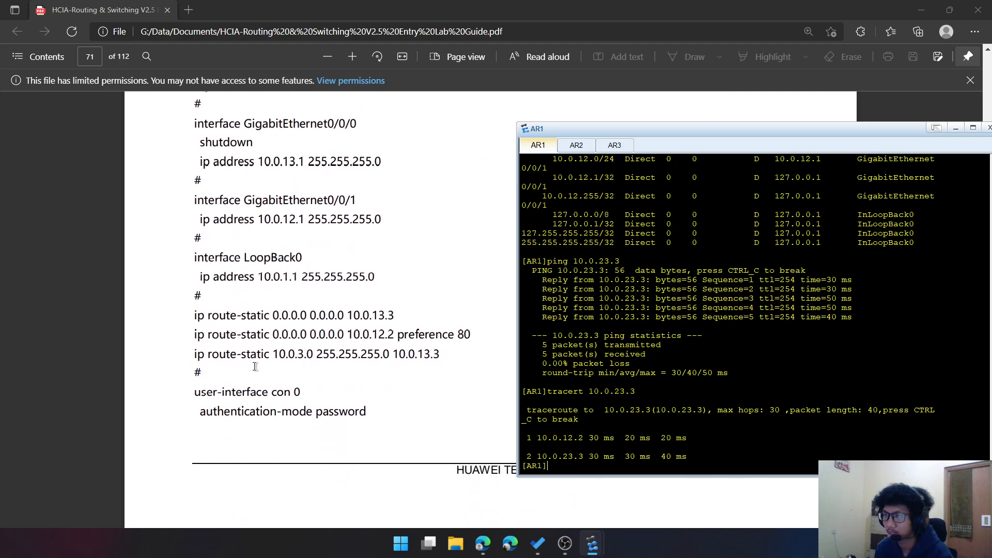
pyautogui.scroll(-3, 254, 367)
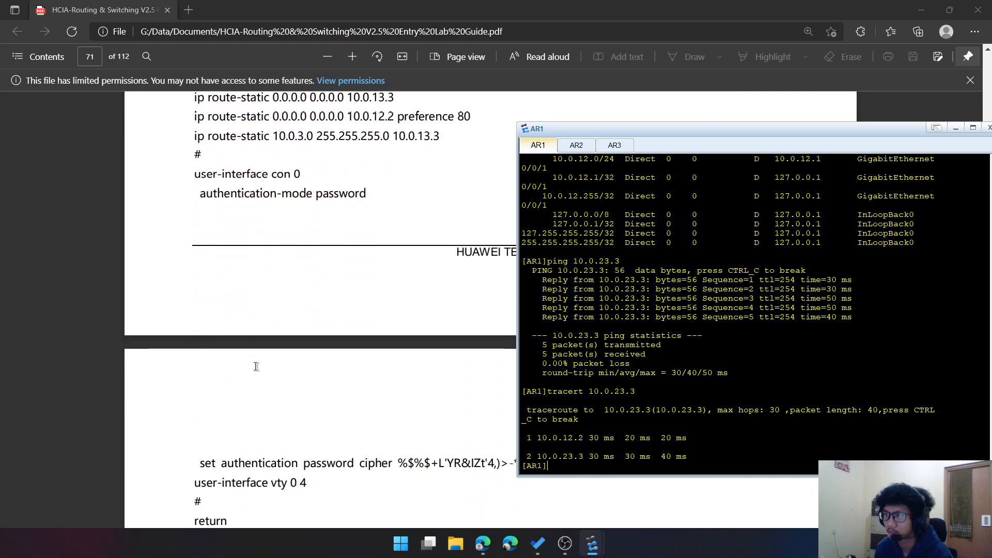
pyautogui.scroll(-3, 256, 366)
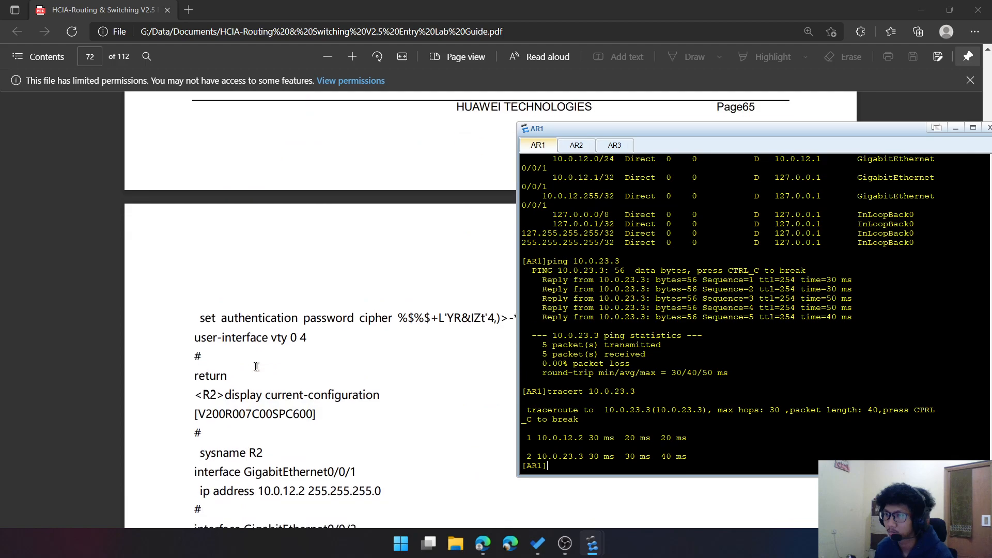
pyautogui.scroll(-3, 256, 366)
pyautogui.scroll(-10, 256, 367)
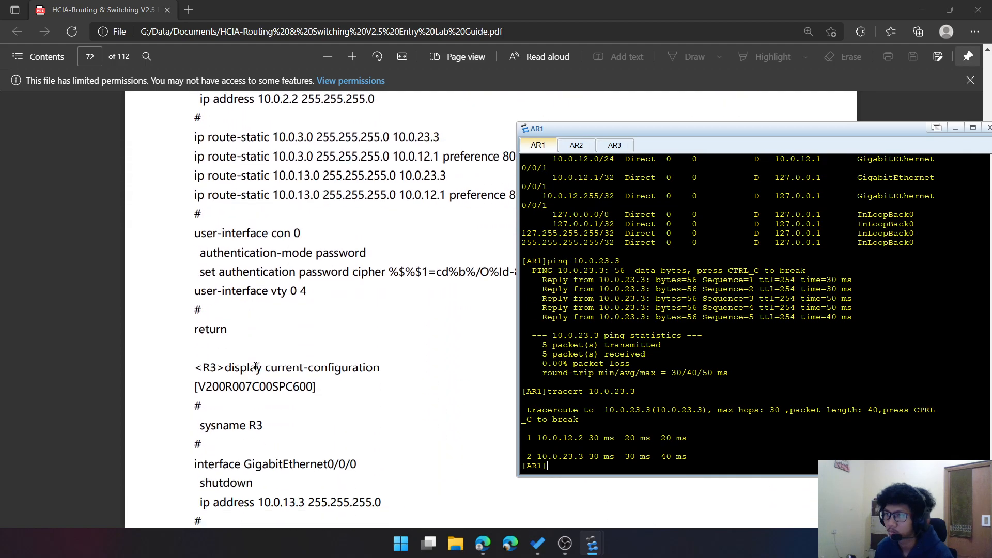
pyautogui.scroll(15, 257, 367)
pyautogui.scroll(6, 262, 374)
pyautogui.scroll(-3, 261, 370)
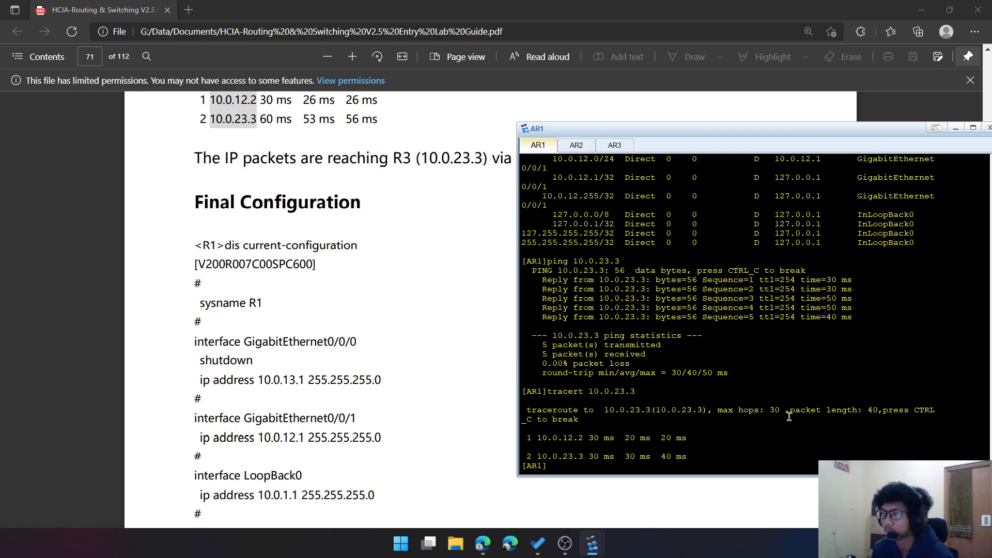
# Display AR1's current configuration and page through the output to the GigabitEthernet0/0/1 section
pyautogui.write('is')
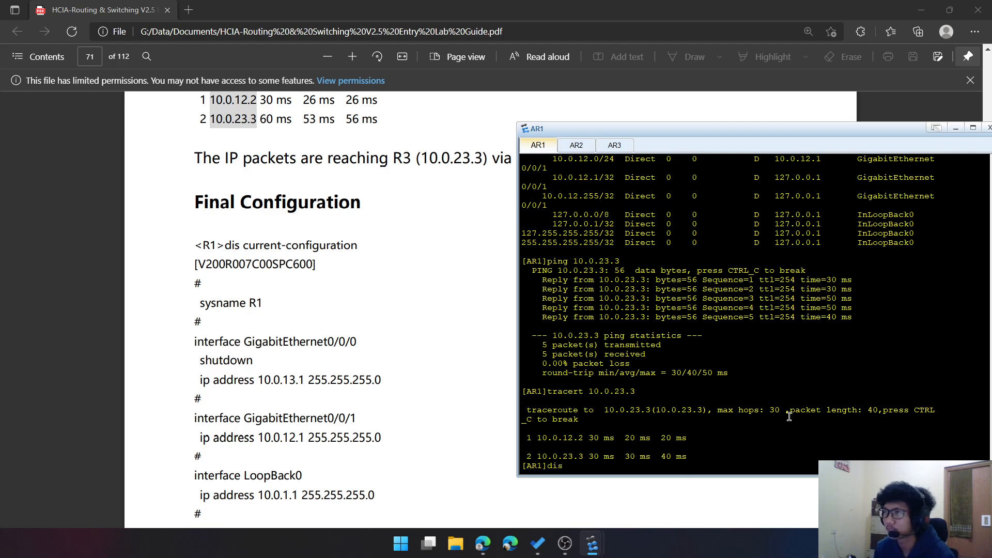
pyautogui.write(' current')
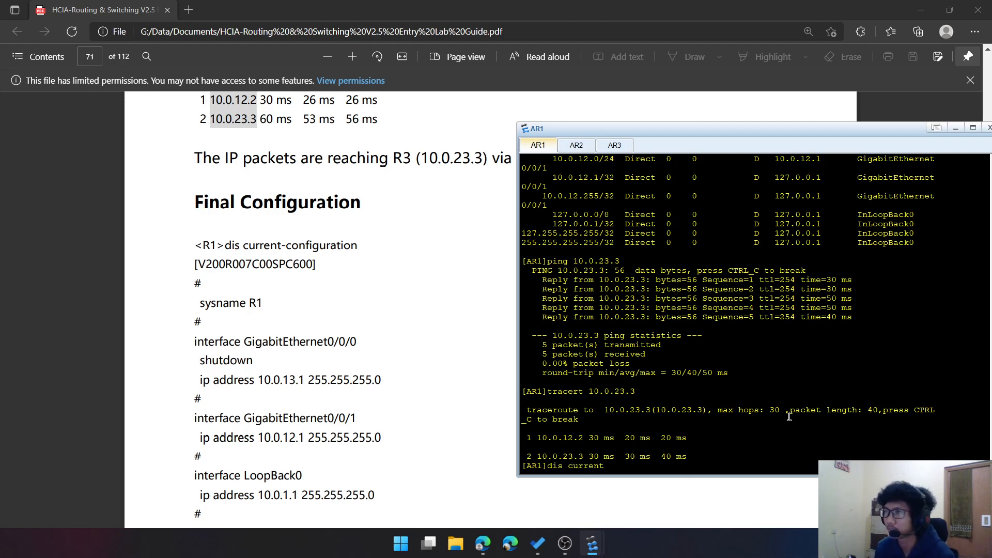
pyautogui.write('-configurati')
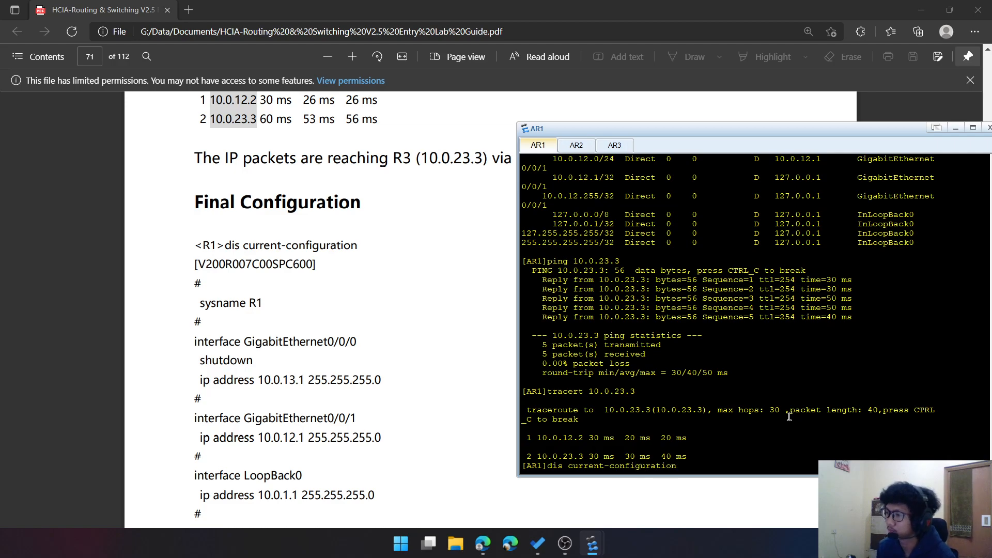
pyautogui.write('on')
pyautogui.press('Return')
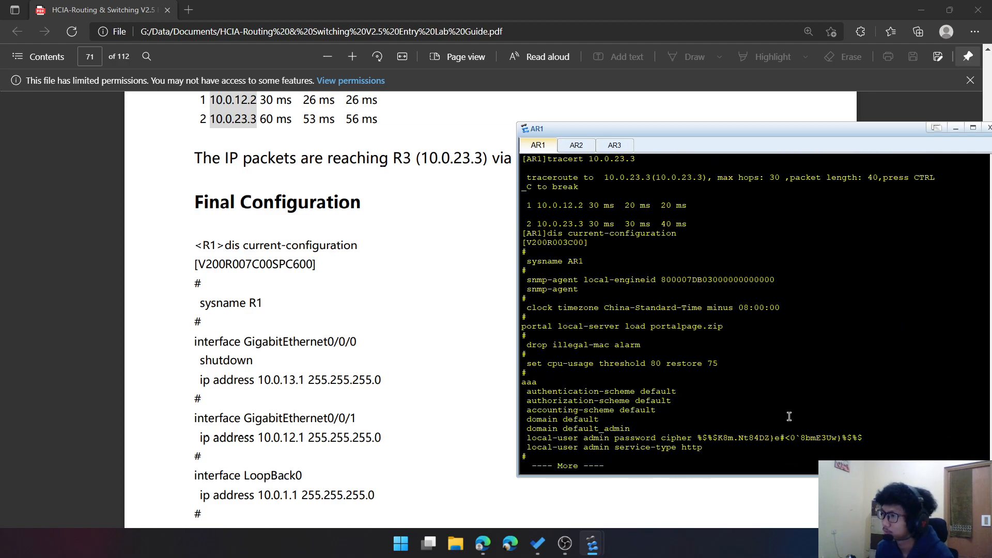
pyautogui.press('Return')
pyautogui.press('Return')
pyautogui.press('Return')
pyautogui.press('Return')
pyautogui.press('Return')
pyautogui.press('Return')
pyautogui.press('Return')
pyautogui.press('Return')
pyautogui.press('Return')
pyautogui.press('Return')
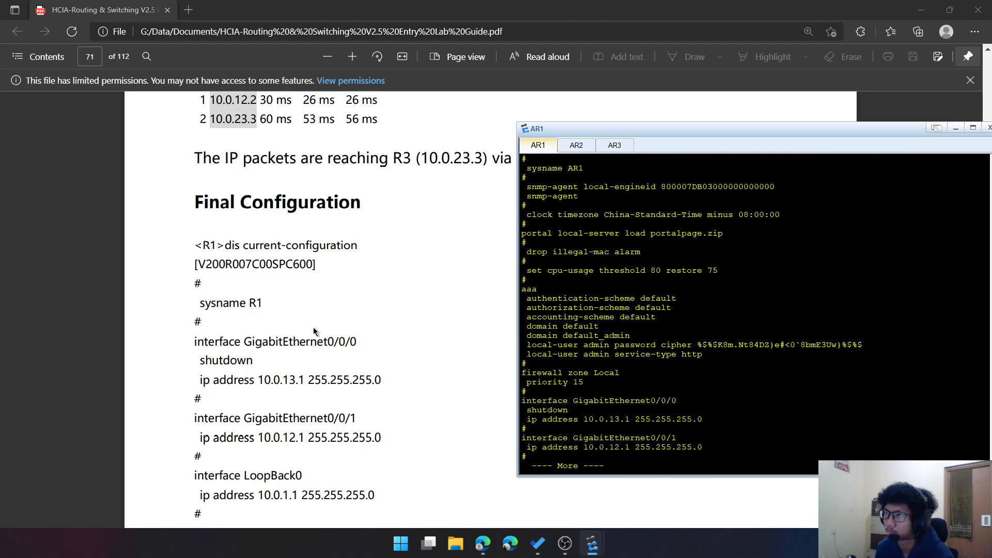
# Compare the displayed first part of AR1's configuration with R1's Final Configuration listing in the lab guide
pyautogui.scroll(1, 541, 236)
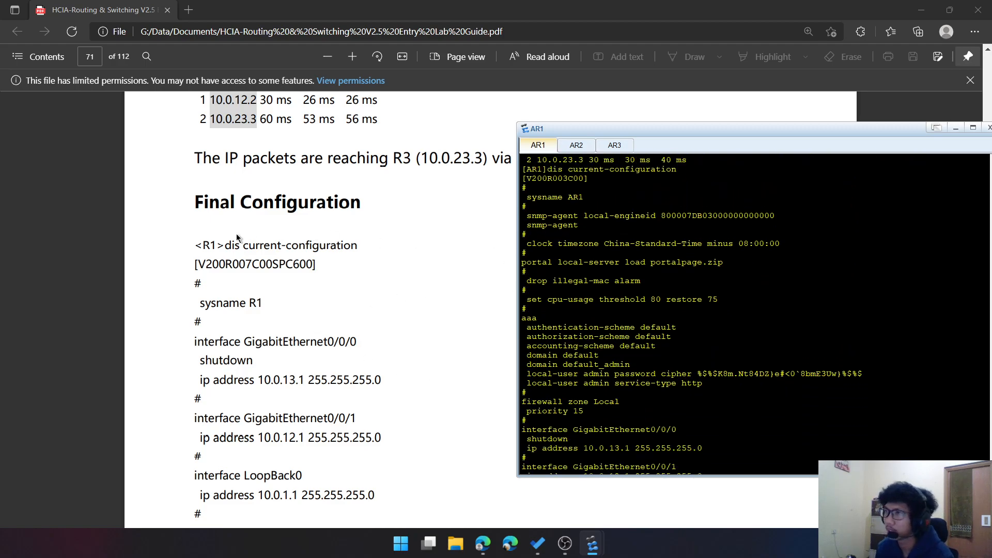
pyautogui.scroll(-3, 280, 258)
pyautogui.scroll(-10, 289, 260)
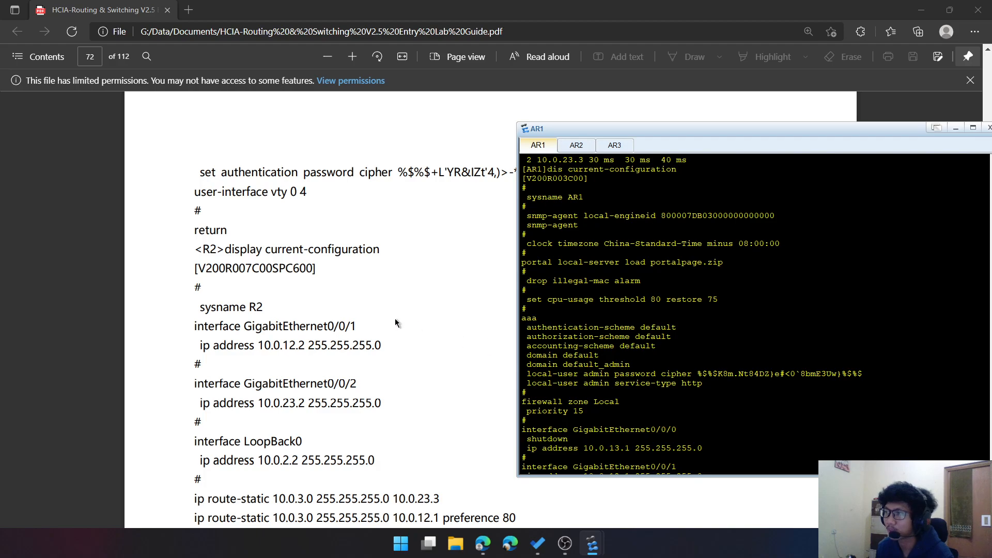
pyautogui.scroll(10, 396, 323)
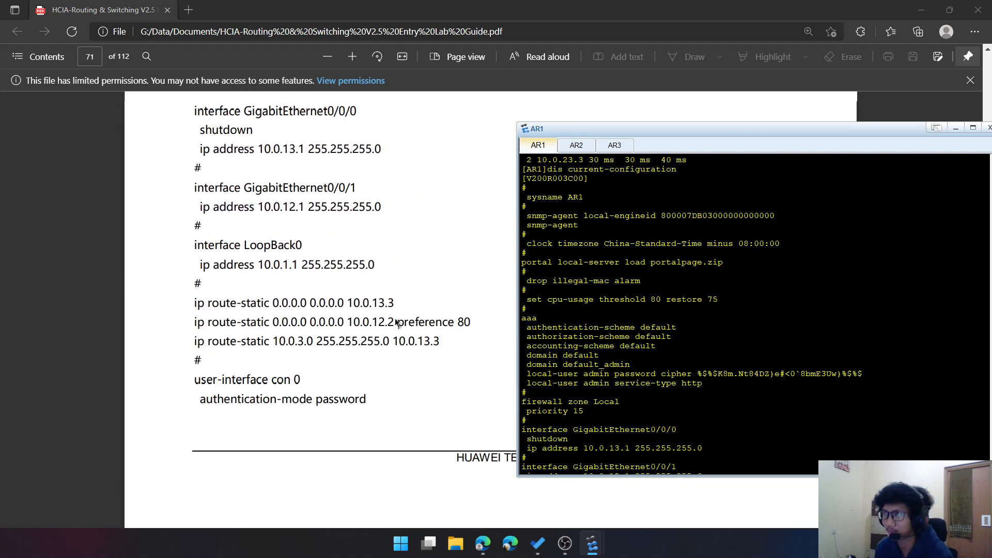
pyautogui.scroll(5, 246, 201)
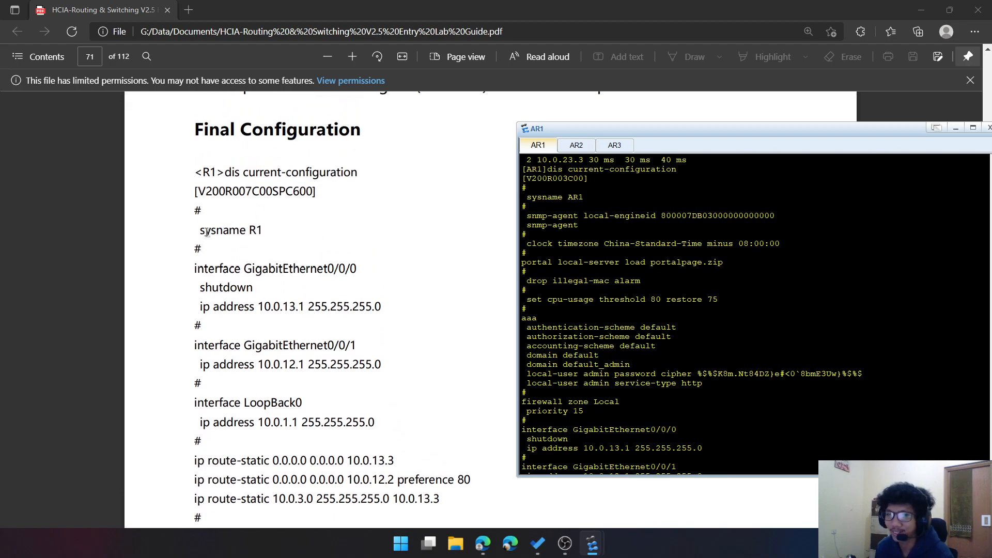
pyautogui.scroll(-5, 290, 316)
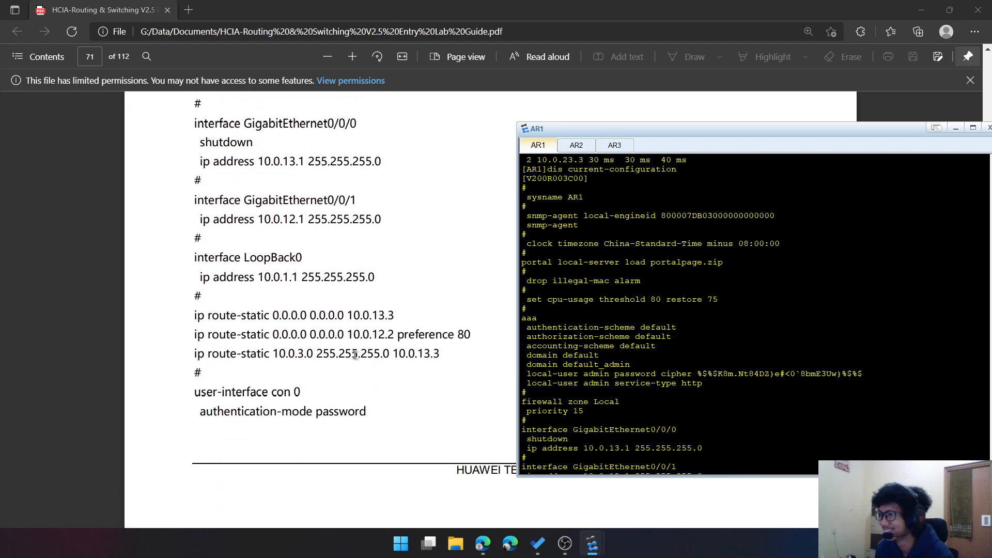
pyautogui.scroll(-5, 355, 356)
pyautogui.scroll(-5, 286, 333)
pyautogui.scroll(12, 292, 340)
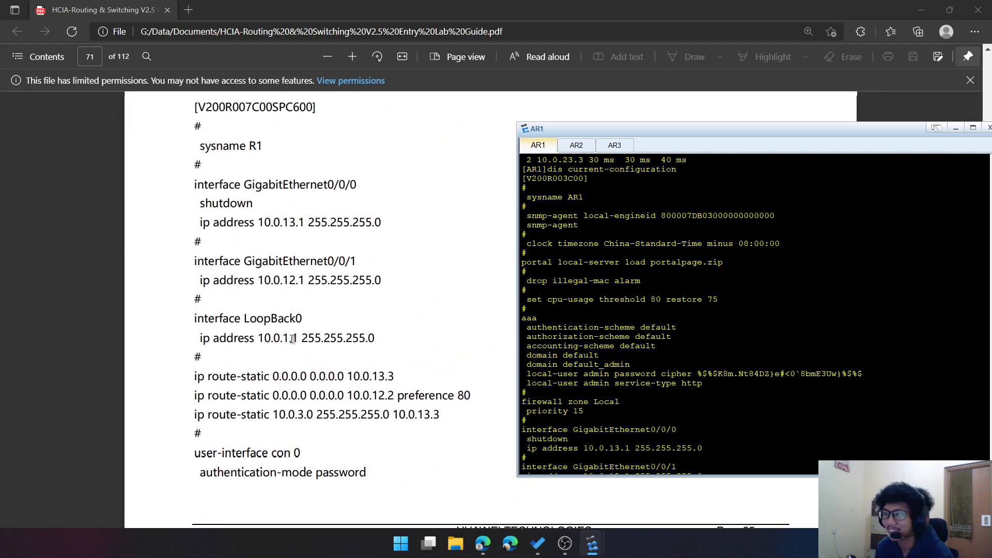
pyautogui.scroll(8, 292, 340)
pyautogui.scroll(3, 600, 239)
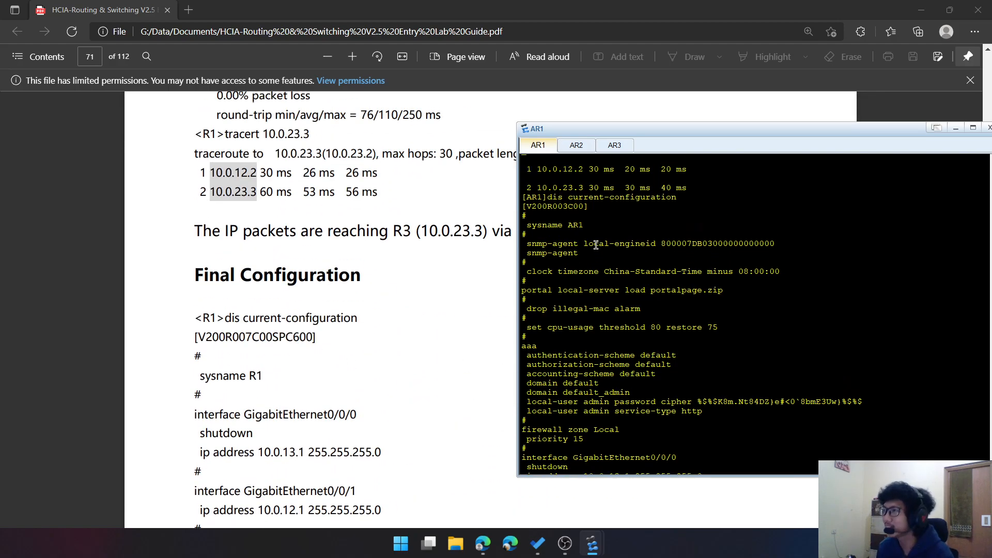
pyautogui.scroll(-3, 578, 267)
pyautogui.scroll(-1, 578, 267)
pyautogui.scroll(-5, 288, 283)
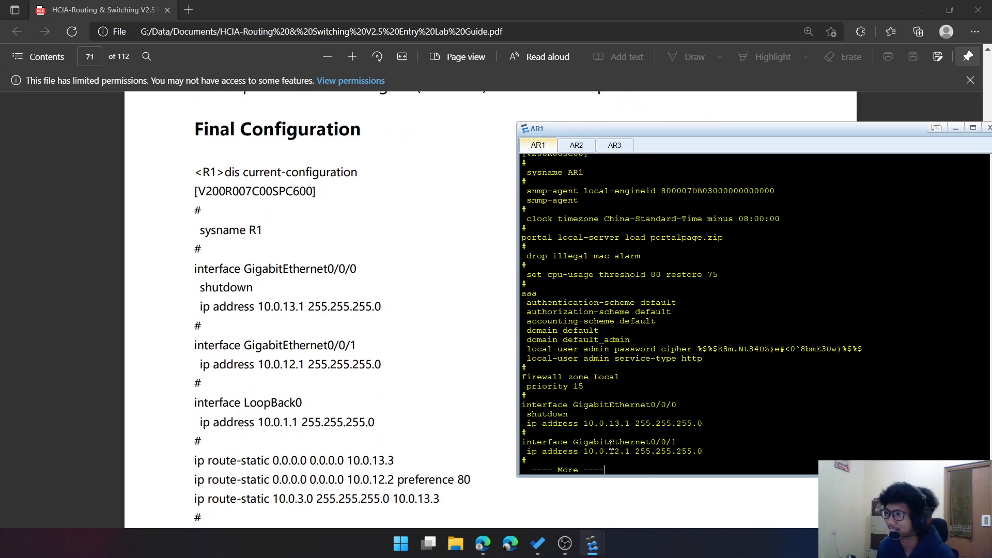
# Page through the rest of AR1's current configuration, including LoopBack0, the static routes and the user-interface settings
pyautogui.press('Return')
pyautogui.press('Return')
pyautogui.press('Return')
pyautogui.press('Return')
pyautogui.press('Return')
pyautogui.press('Return')
pyautogui.press('Return')
pyautogui.press('Return')
pyautogui.press('Return')
pyautogui.press('Return')
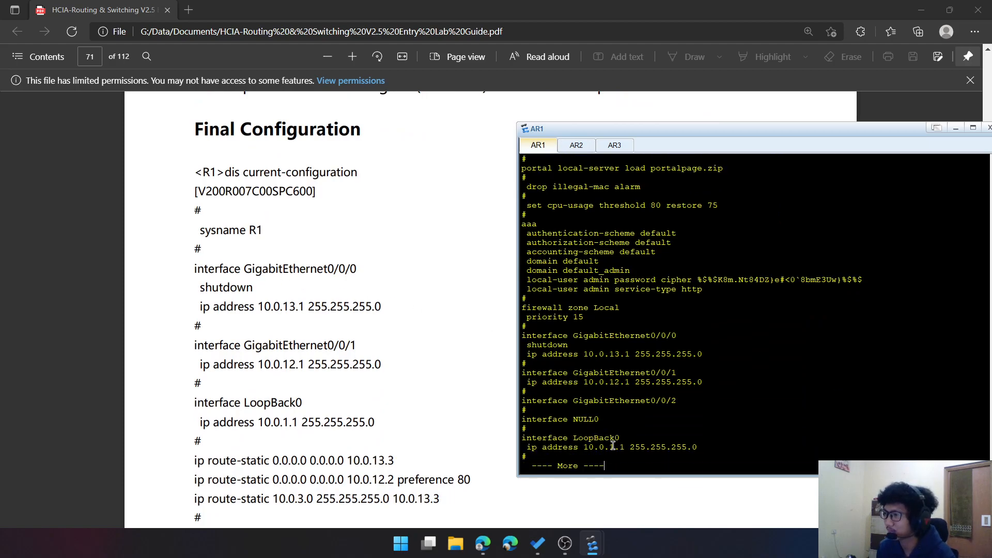
pyautogui.press('Return')
pyautogui.press('Return')
pyautogui.press('Return')
pyautogui.press('Return')
pyautogui.press('Return')
pyautogui.press('Return')
pyautogui.press('Return')
pyautogui.press('Return')
pyautogui.press('Return')
pyautogui.press('Return')
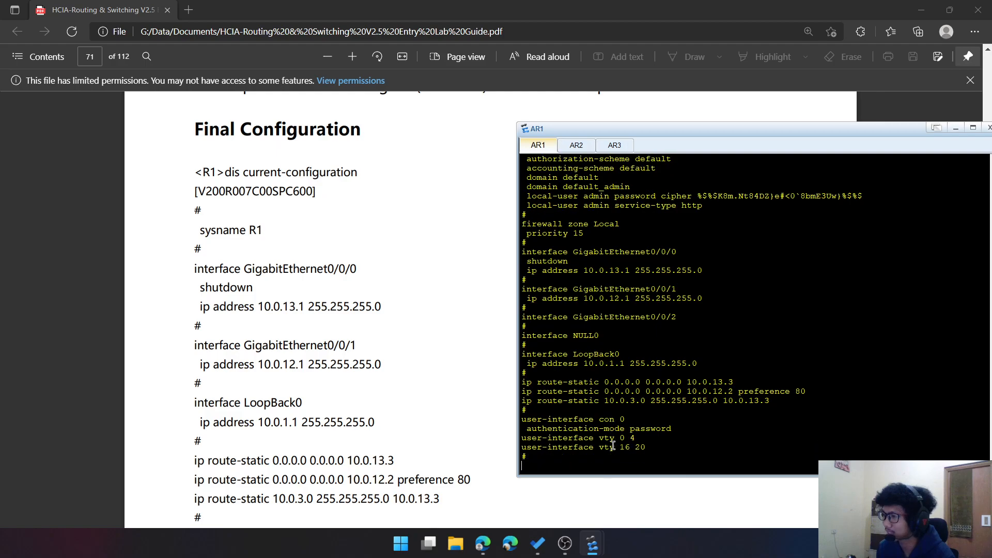
# Check the remaining lines of R1's listing in the lab guide and move on to R2's current-configuration listing
pyautogui.scroll(-8, 381, 377)
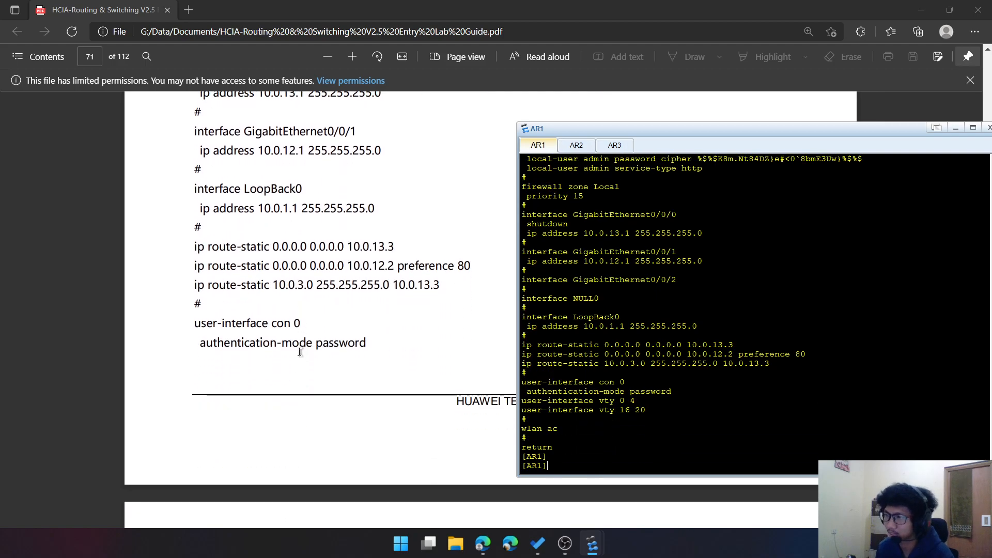
pyautogui.moveTo(194, 451); pyautogui.dragTo(252, 462)
pyautogui.click(239, 374)
pyautogui.scroll(7, 243, 226)
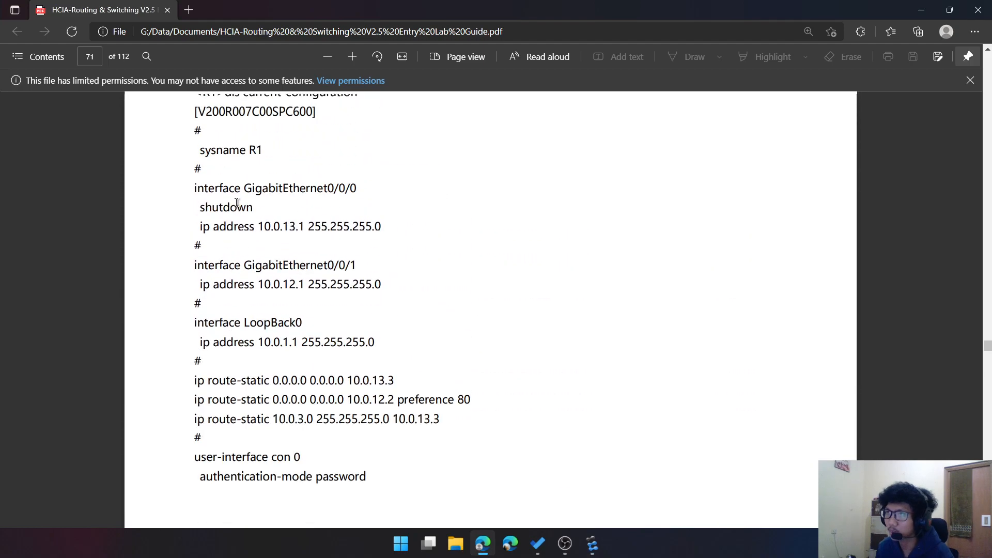
pyautogui.scroll(-10, 462, 266)
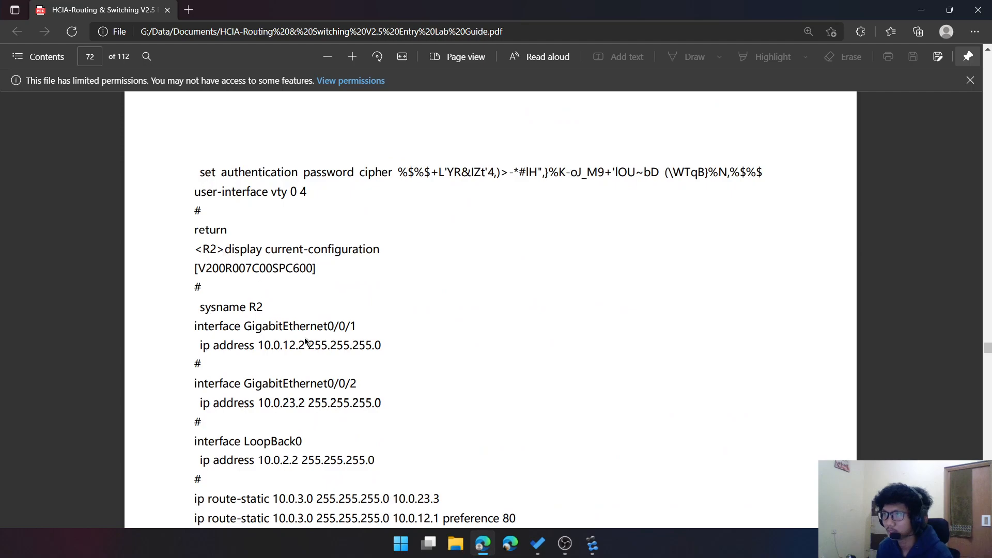
# Switch to the AR2 console in eNSP, log back on and enter the system view
pyautogui.click(592, 547)
pyautogui.click(658, 483)
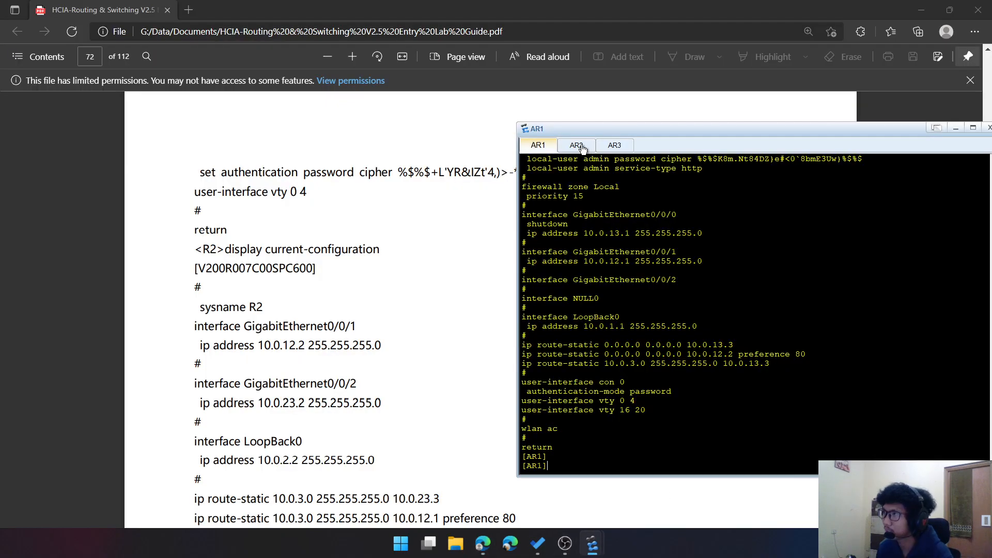
pyautogui.click(577, 145)
pyautogui.press('Return')
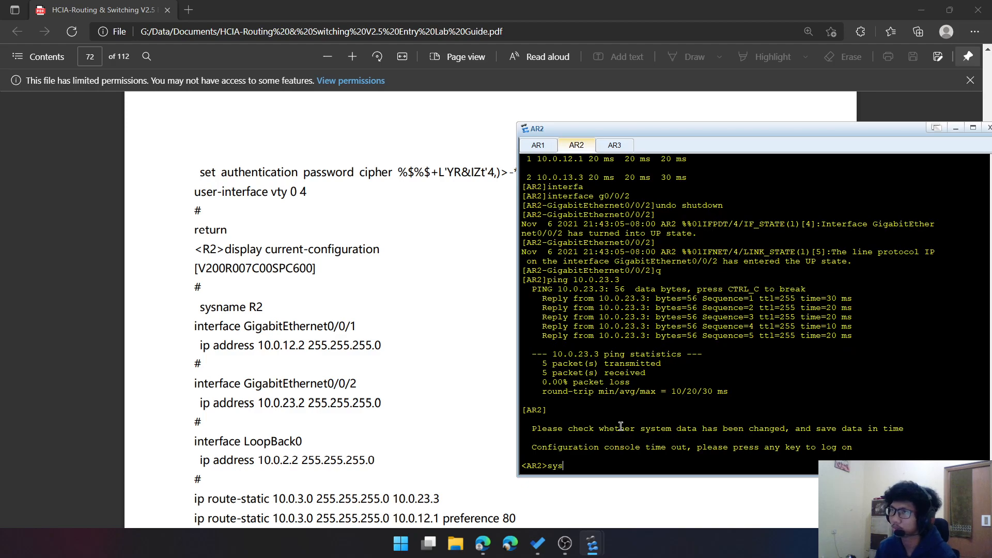
pyautogui.write('sys')
pyautogui.press('Return')
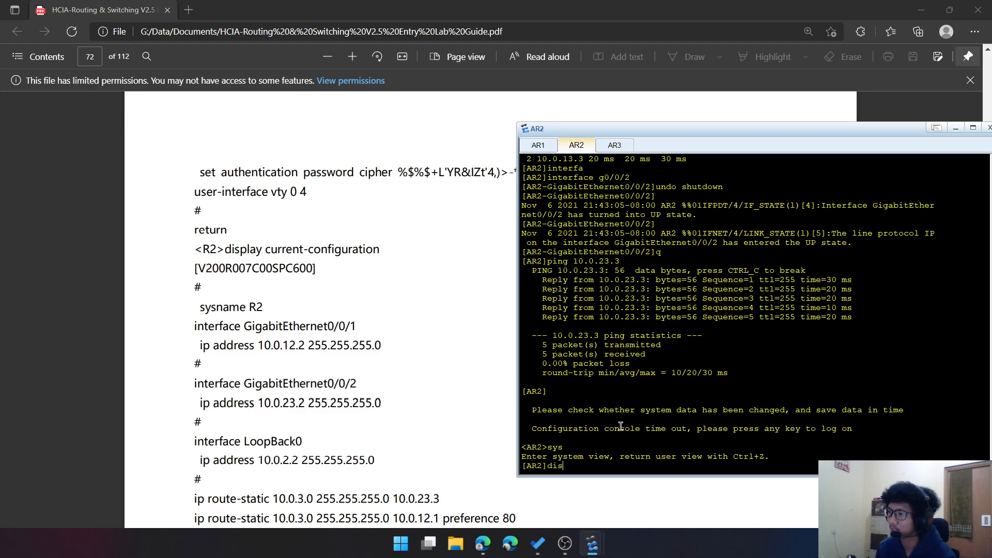
# Display AR2's current configuration and page through the output to its GigabitEthernet interface sections
pyautogui.write('dis current')
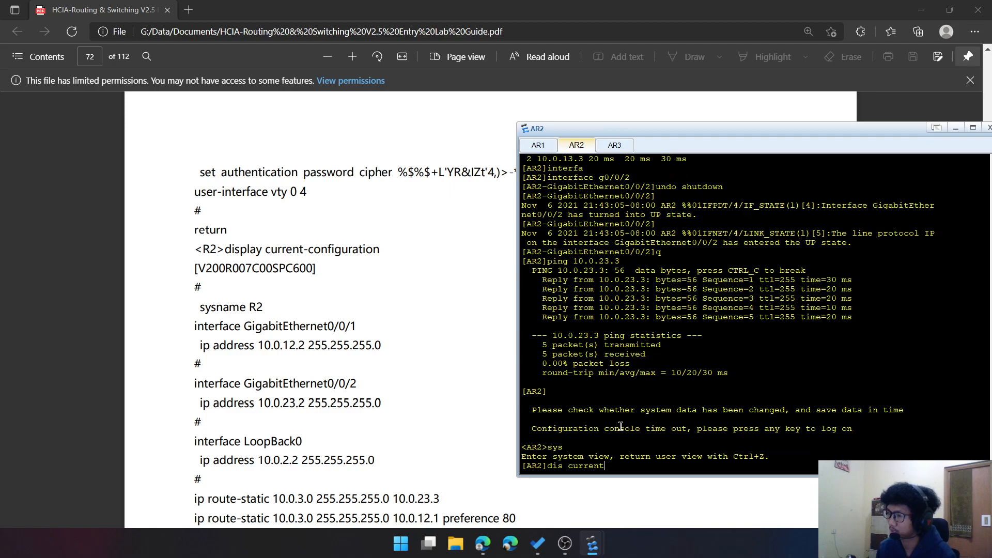
pyautogui.write('-configuration')
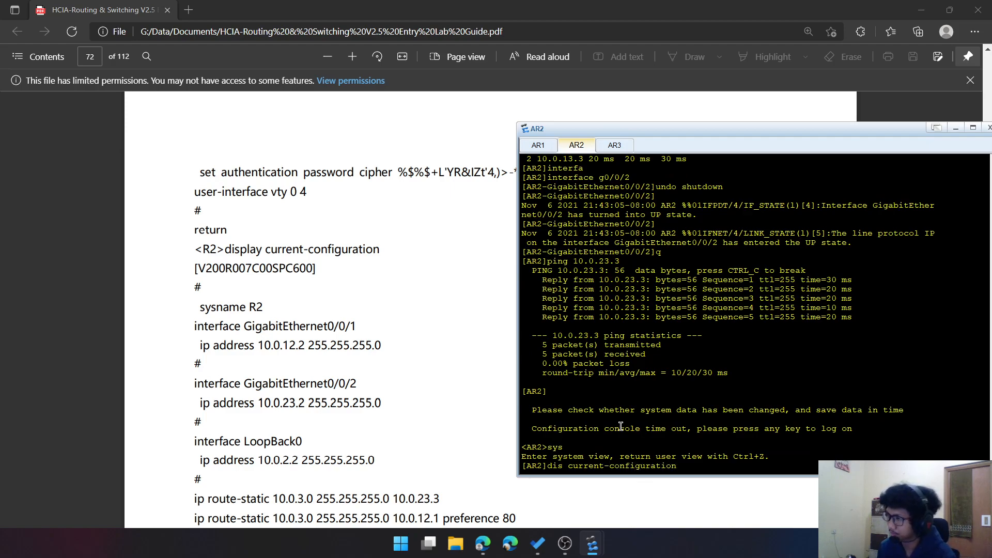
pyautogui.press('Return')
pyautogui.press('Return')
pyautogui.press('Return')
pyautogui.press('Return')
pyautogui.press('Return')
pyautogui.press('Return')
pyautogui.press('Return')
pyautogui.press('Return')
pyautogui.press('Return')
pyautogui.press('Return')
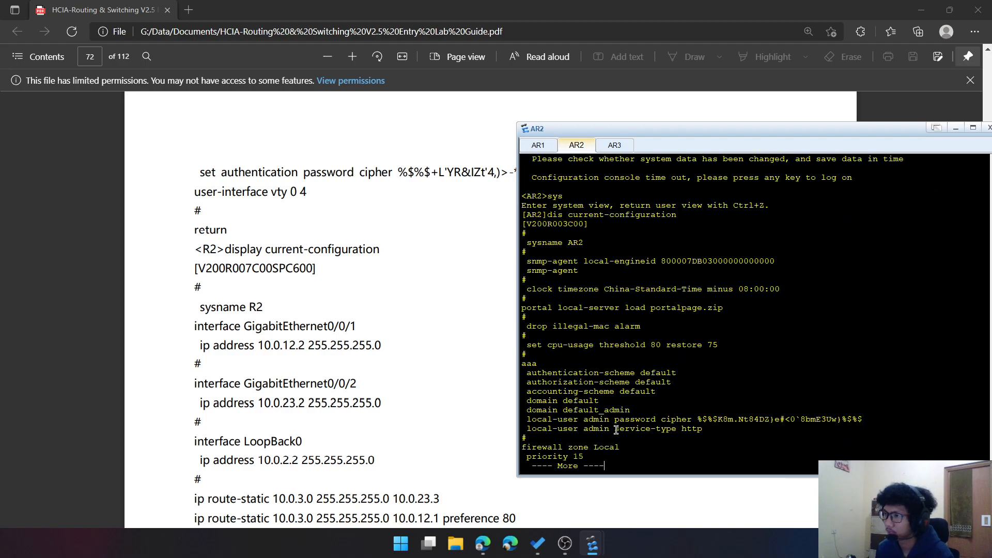
# Compare AR2's GigabitEthernet and LoopBack0 sections with R2's listing in the lab guide while paging further through the output
pyautogui.scroll(-5, 250, 310)
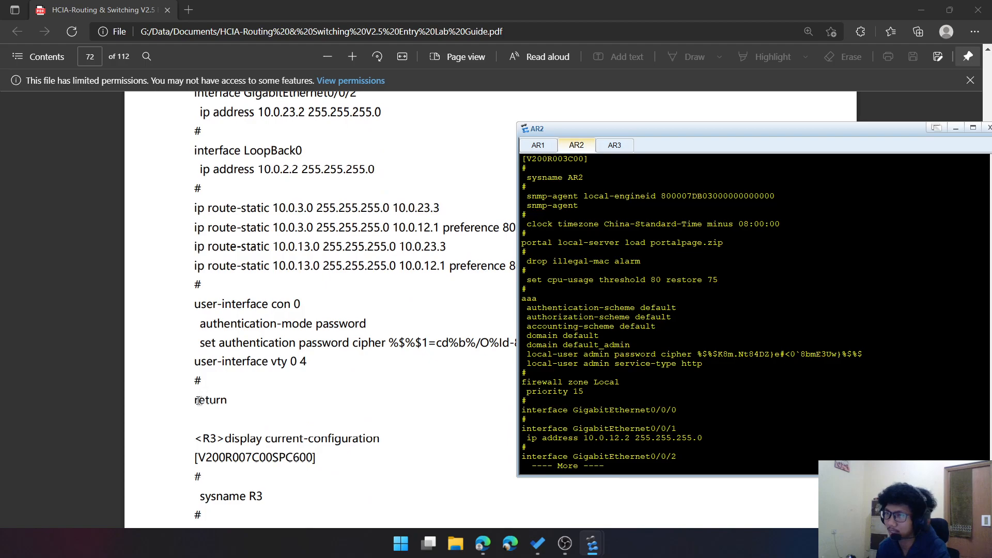
pyautogui.press('Return')
pyautogui.press('Return')
pyautogui.press('Return')
pyautogui.press('Return')
pyautogui.press('Return')
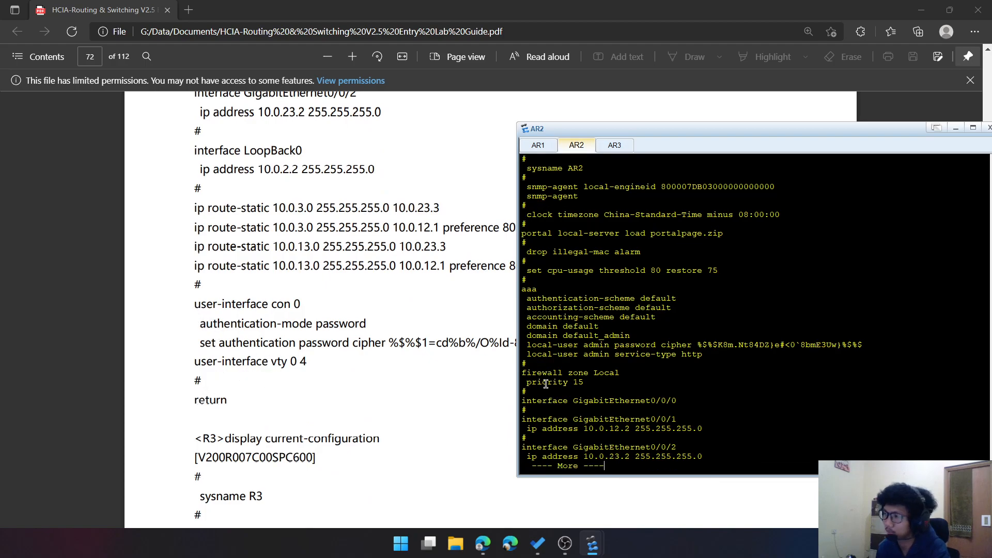
pyautogui.press('Return')
pyautogui.press('Return')
pyautogui.press('Return')
pyautogui.press('Return')
pyautogui.press('Return')
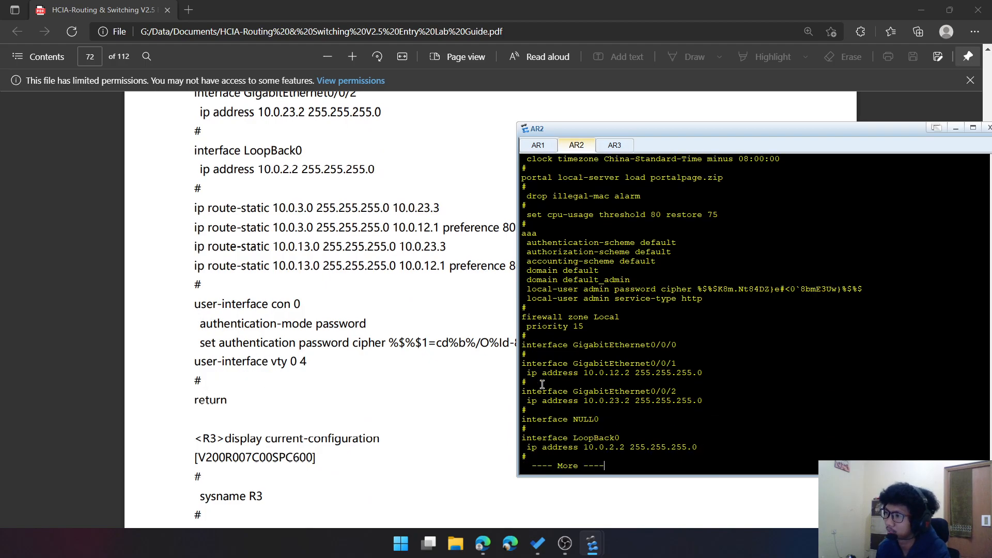
# Page through AR2's static routes and user-interface settings to the end, checking them against R2's listing in the lab guide
pyautogui.press('Return')
pyautogui.press('Return')
pyautogui.press('Return')
pyautogui.press('Return')
pyautogui.press('Return')
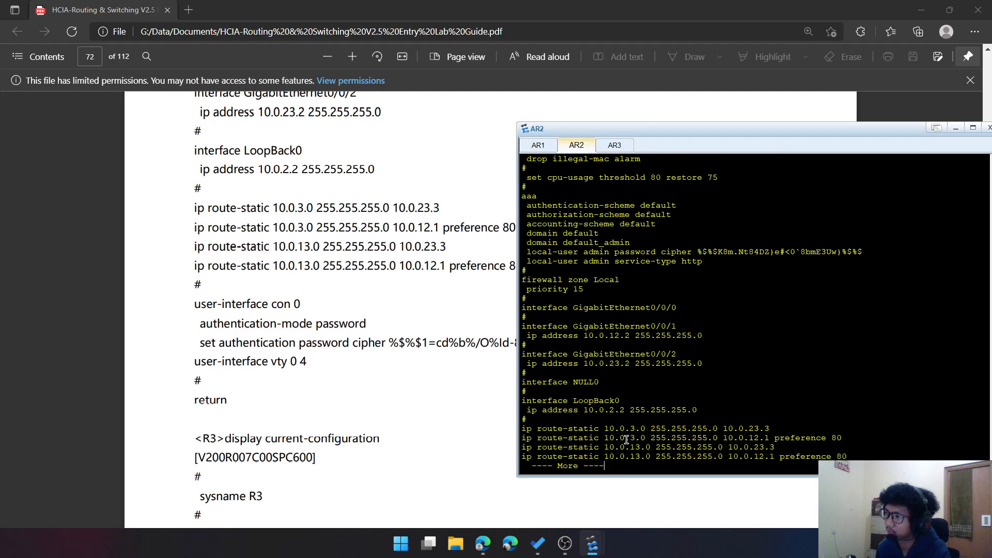
pyautogui.press('Return')
pyautogui.press('Return')
pyautogui.press('Return')
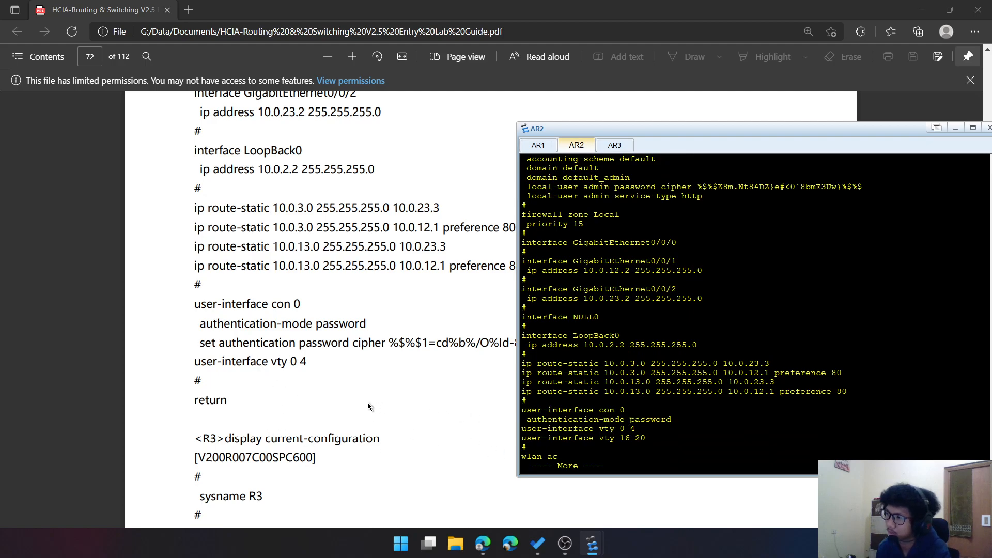
pyautogui.scroll(-2, 374, 406)
pyautogui.press('Return')
pyautogui.press('Return')
pyautogui.press('Return')
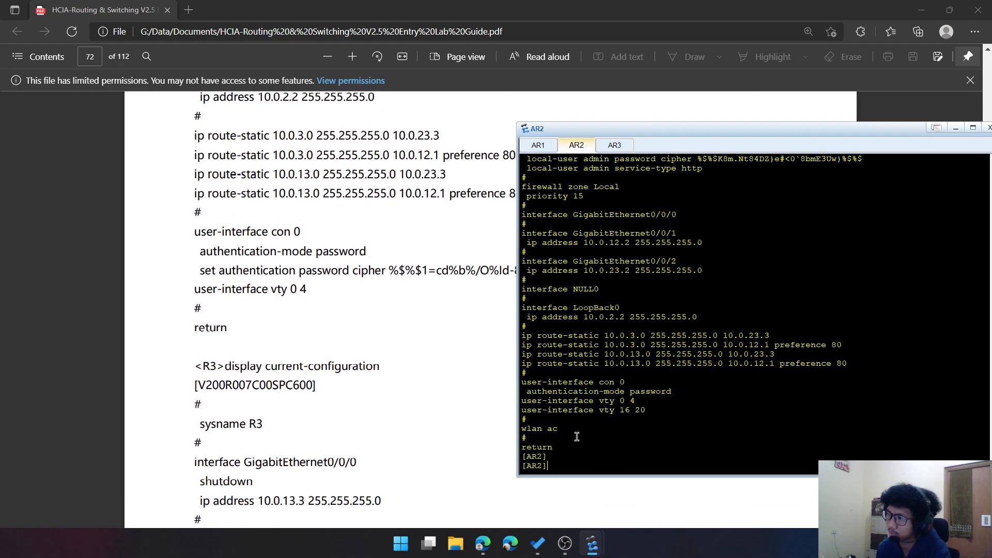
# Bring up R3's listing in the lab guide and display the current configuration on the AR3 console
pyautogui.scroll(-6, 197, 311)
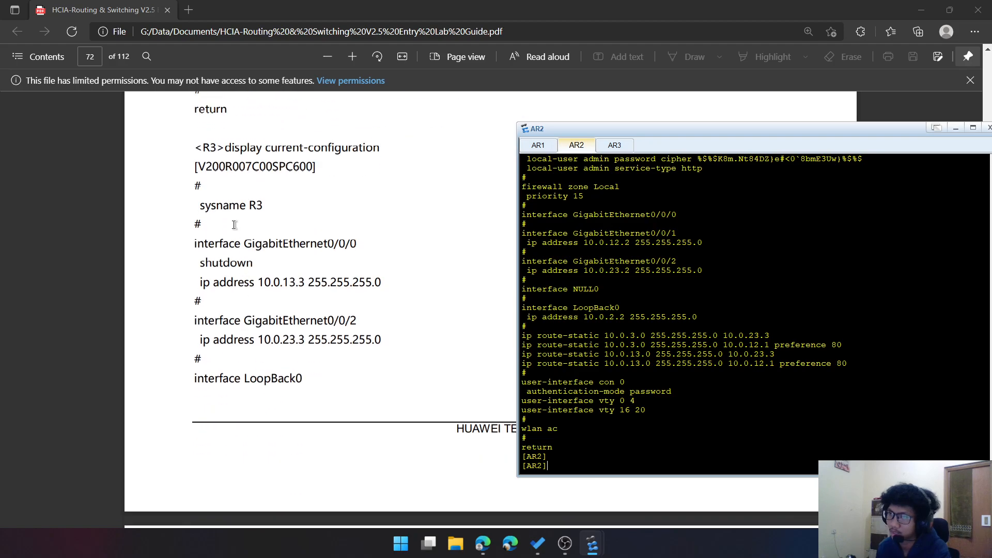
pyautogui.click(615, 146)
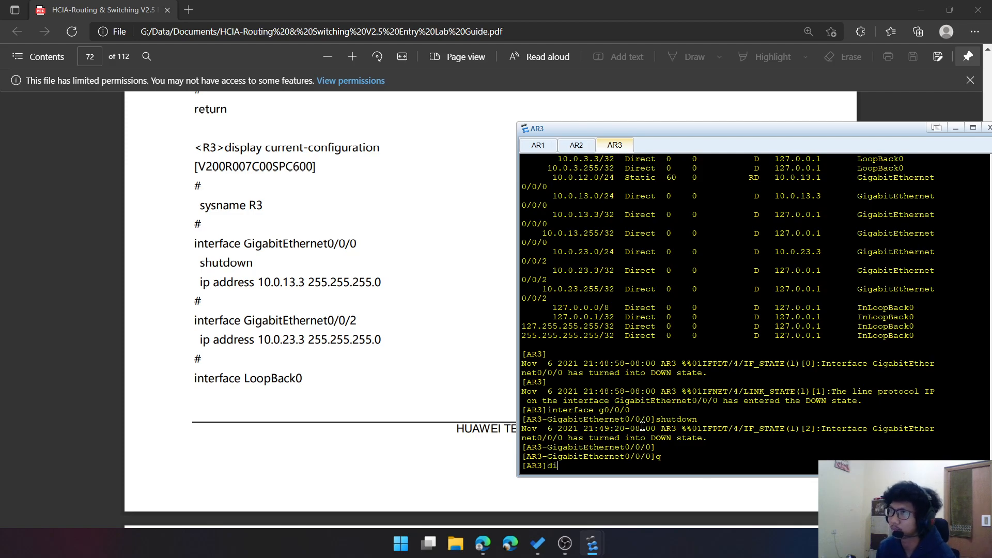
pyautogui.write('dis corrent')
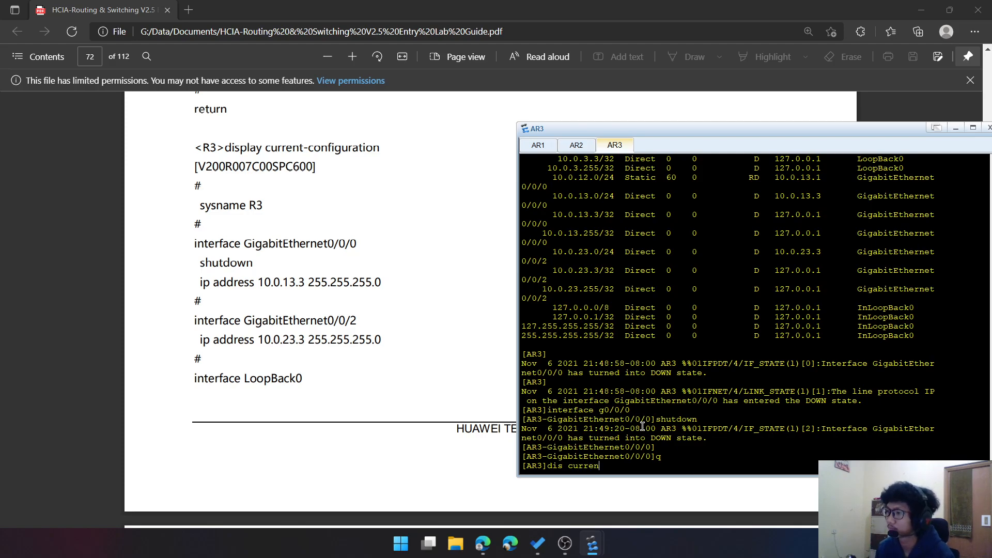
pyautogui.write('-confi')
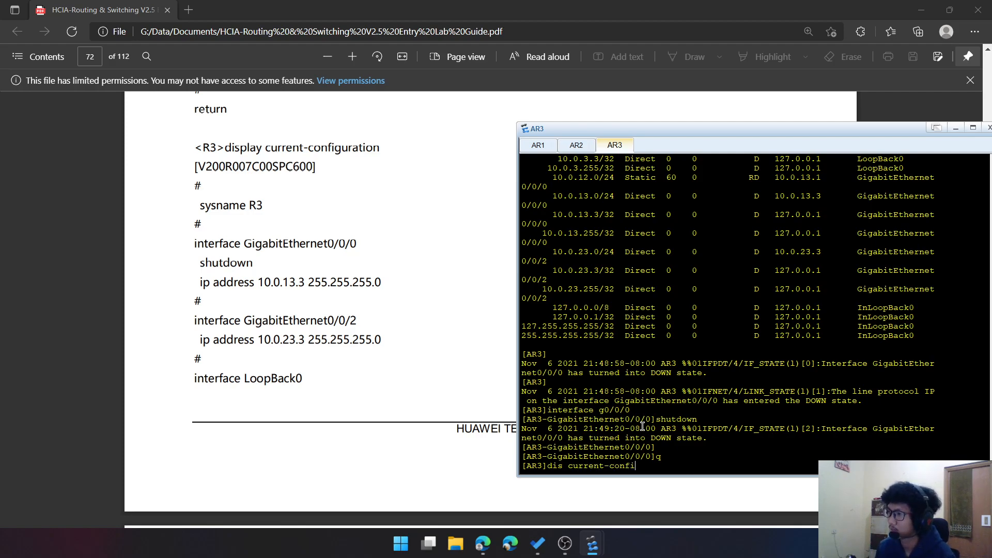
pyautogui.write('guration')
pyautogui.press('Return')
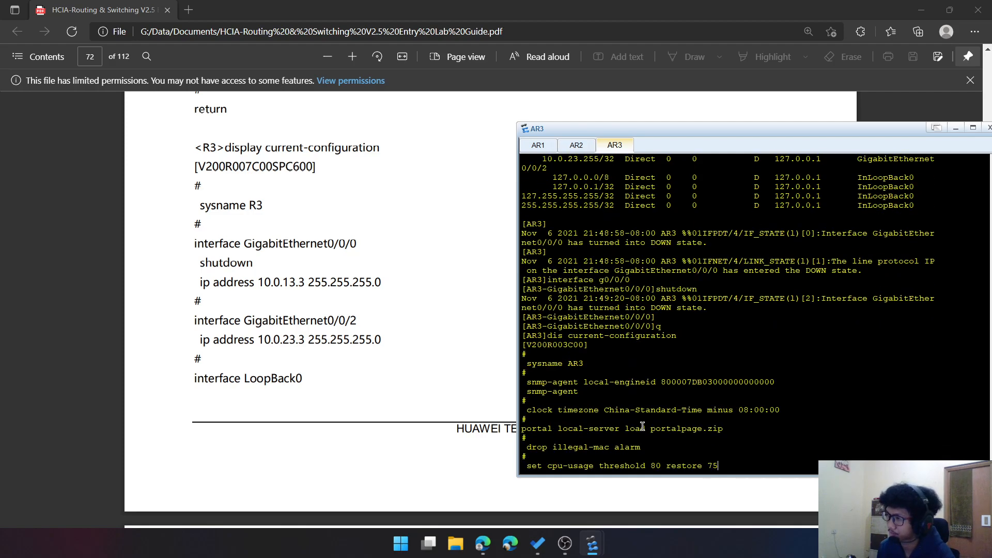
# Page AR3's configuration through the interface sections to LoopBack0 and compare them with R3's listing in the lab guide
pyautogui.press('Return')
pyautogui.press('Return')
pyautogui.press('Return')
pyautogui.press('Return')
pyautogui.press('Return')
pyautogui.press('Return')
pyautogui.press('Return')
pyautogui.press('Return')
pyautogui.press('Return')
pyautogui.press('Return')
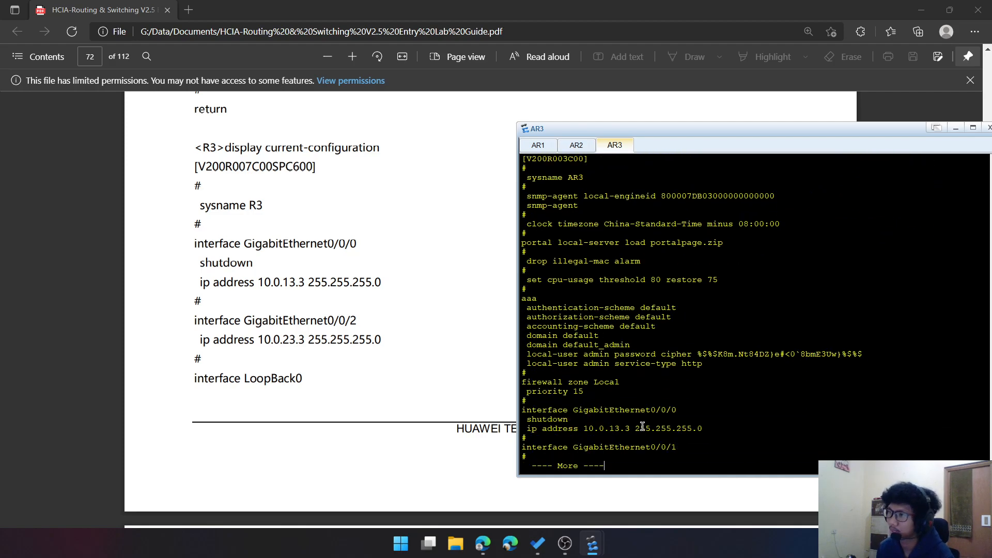
pyautogui.scroll(-10, 148, 377)
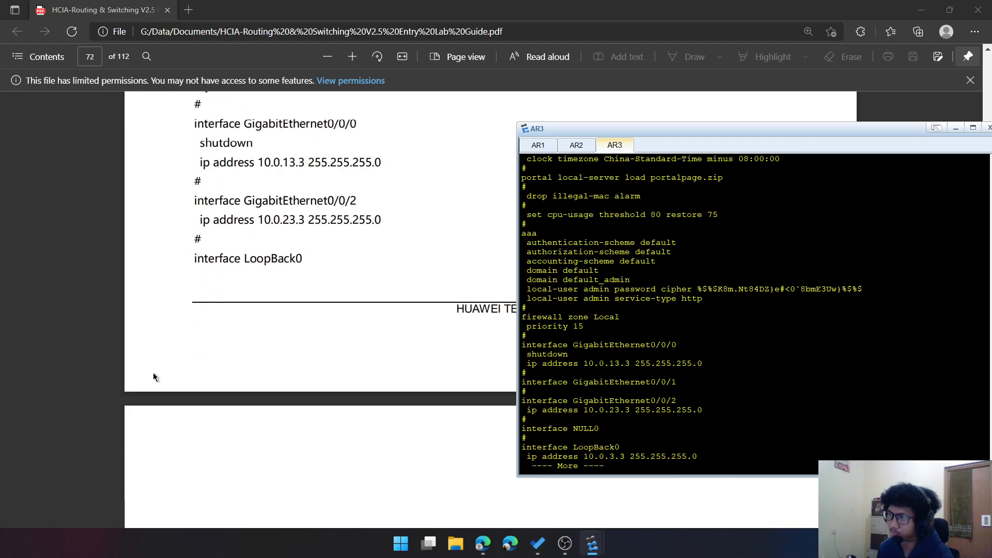
pyautogui.scroll(-5, 210, 322)
pyautogui.scroll(5, 213, 321)
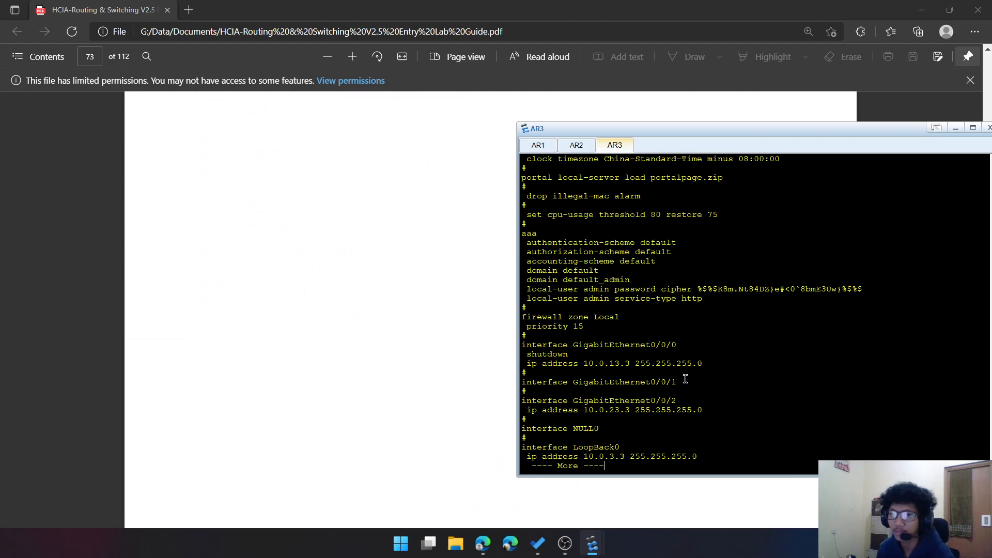
# Page through the rest of AR3's current configuration, covering the static routes and user-interface settings
pyautogui.press('Return')
pyautogui.press('Return')
pyautogui.press('Return')
pyautogui.press('Return')
pyautogui.press('Return')
pyautogui.press('Return')
pyautogui.press('Return')
pyautogui.press('Return')
pyautogui.press('Return')
pyautogui.press('Return')
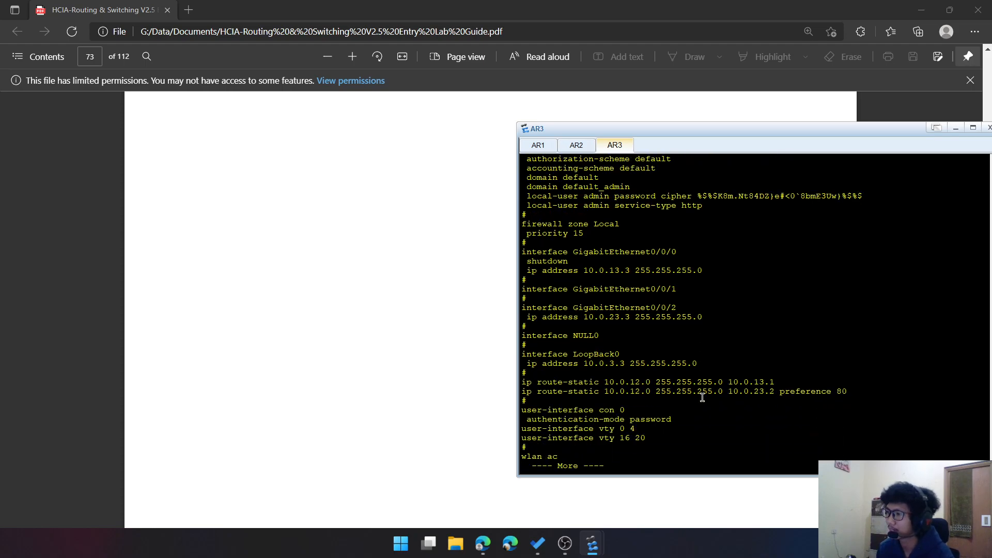
pyautogui.press('Return')
pyautogui.press('Return')
# Minimize the lab guide to reveal the eNSP topology and move the AR3 console window fully into view beside it
pyautogui.click(924, 9)
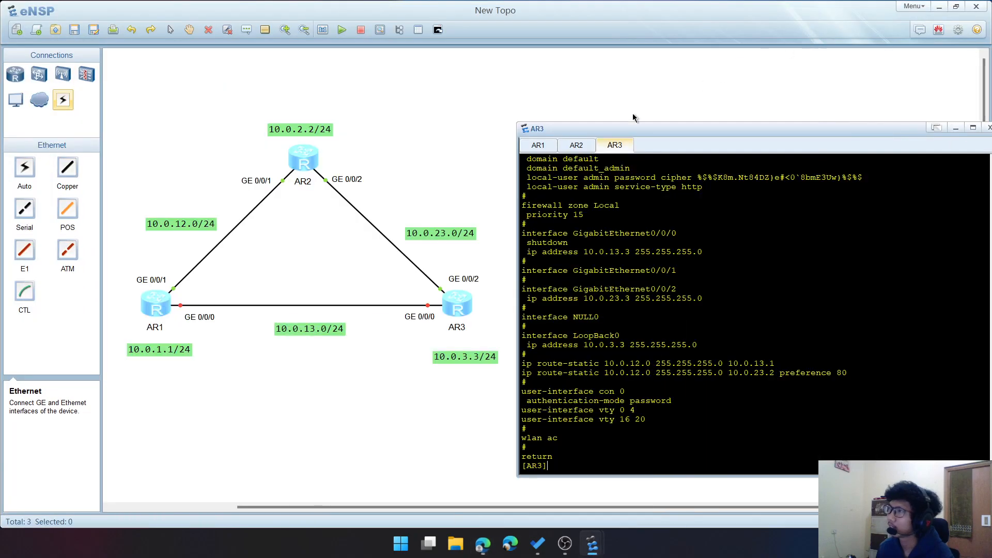
pyautogui.moveTo(601, 126); pyautogui.dragTo(584, 93)
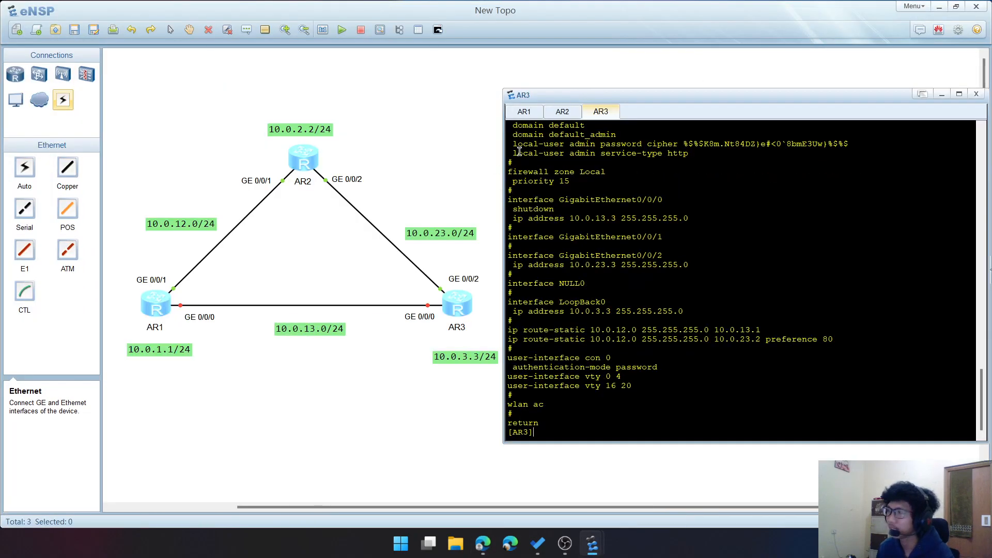